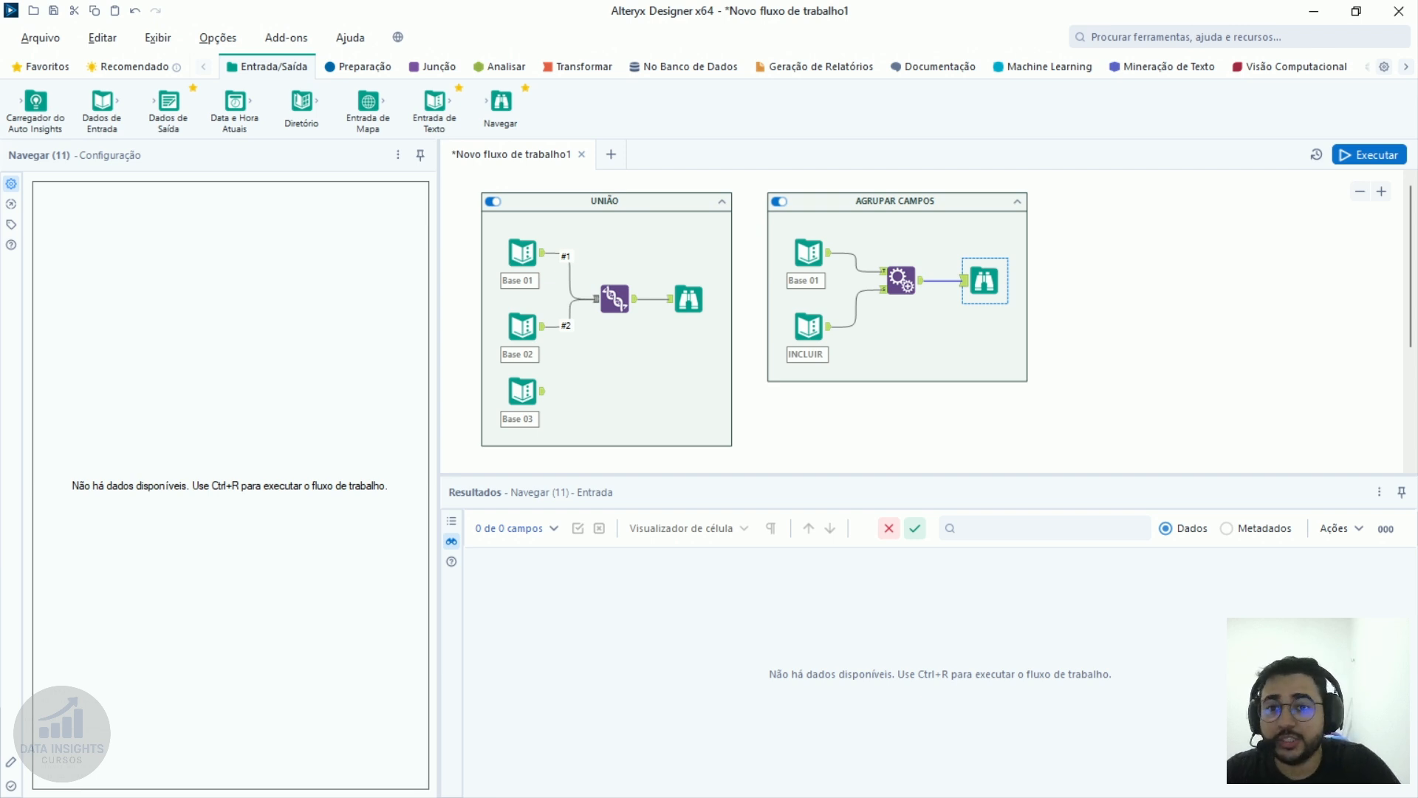
Display the Junção tool category and look over the União and Agrupar Campos containers on the canvas.
click(425, 67)
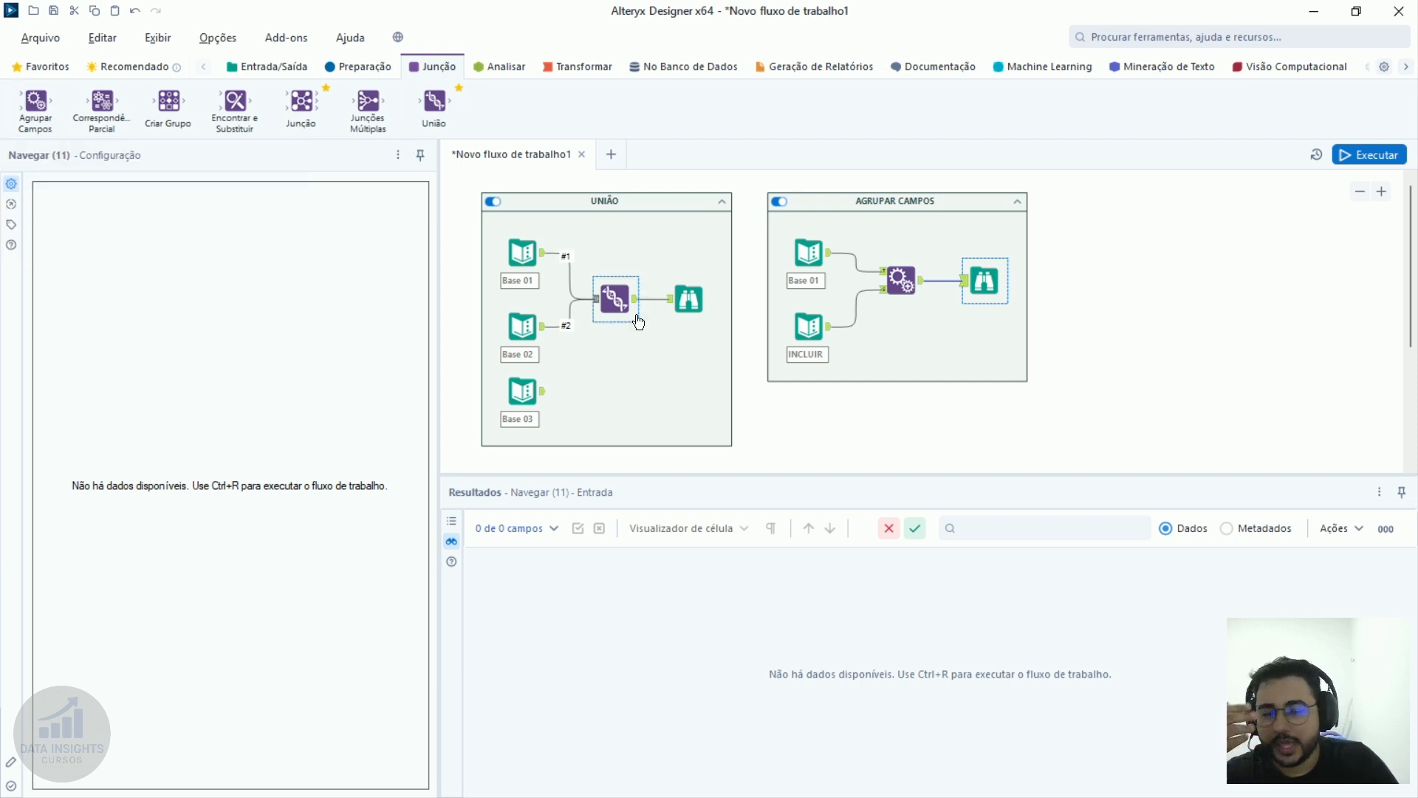
click(622, 289)
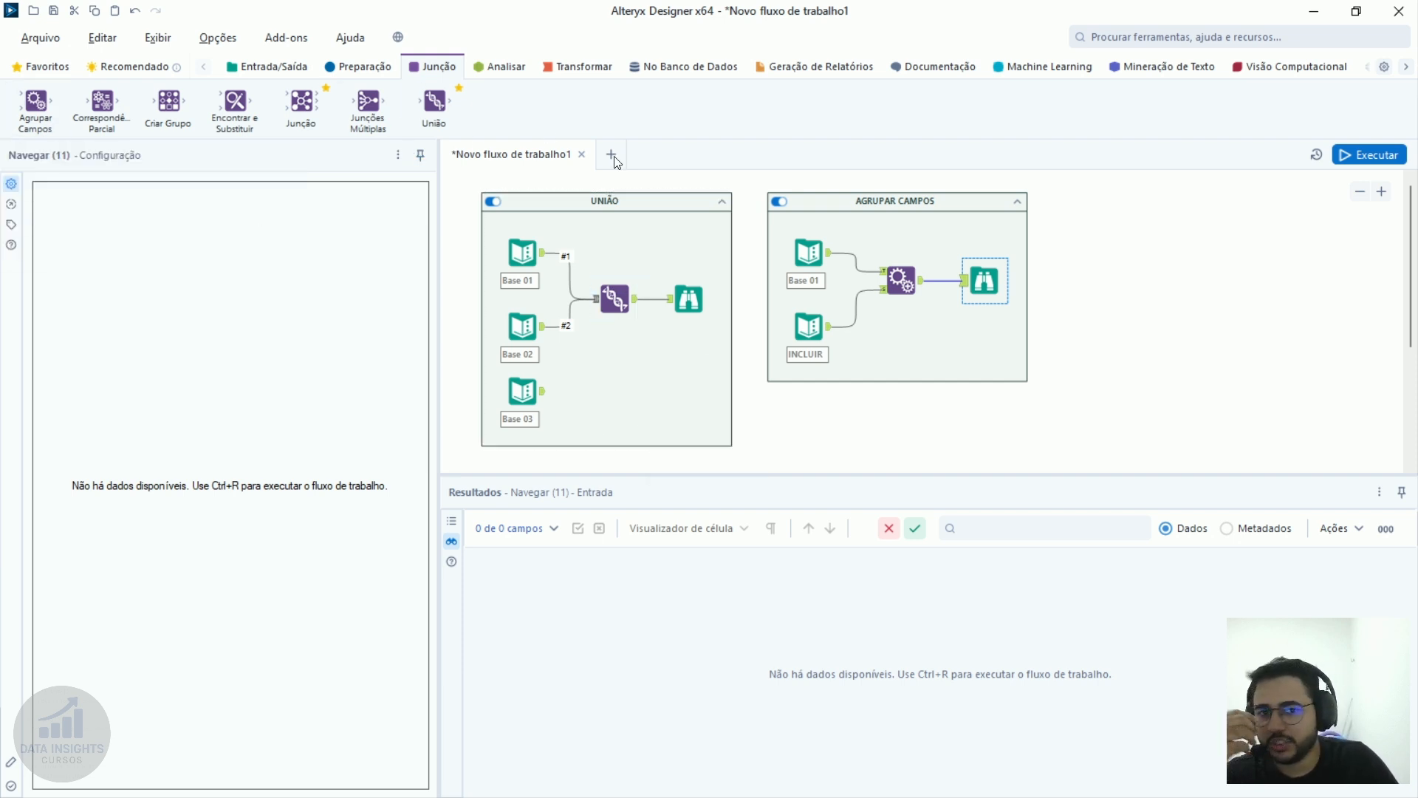
click(949, 314)
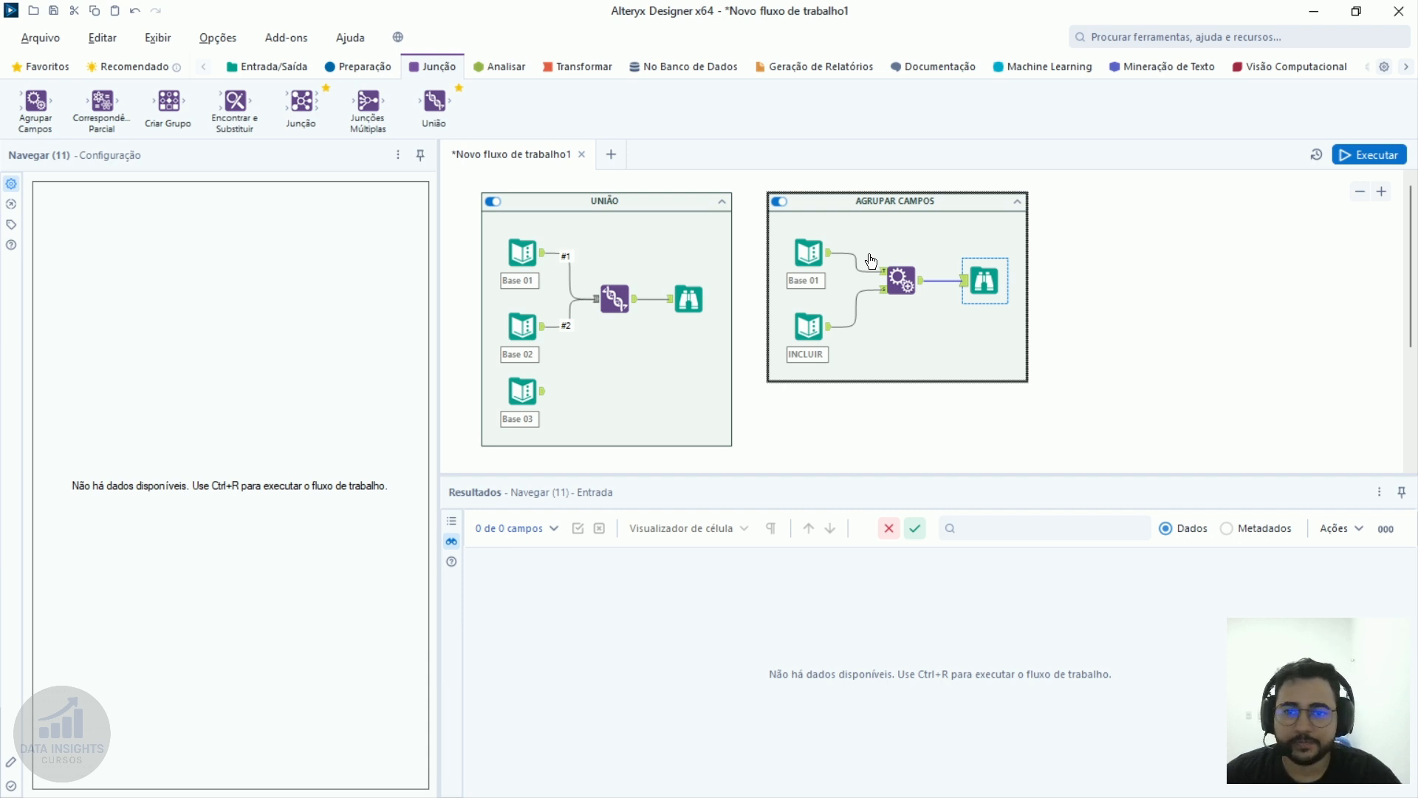
Examine the SEGMENTO, TIPO and VALORES columns of the Base 01 text input in the UNIÃO container.
click(528, 268)
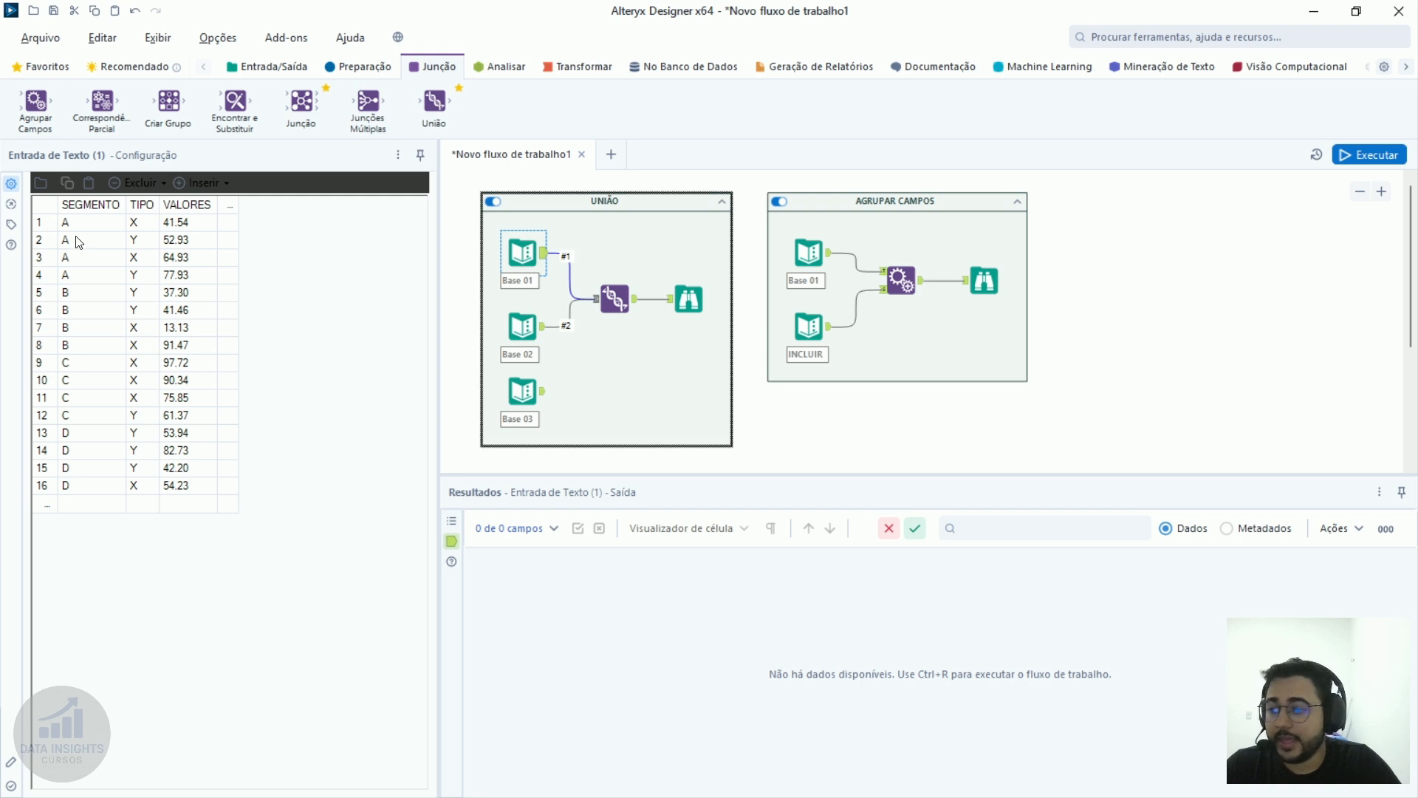
drag(77, 217, 91, 476)
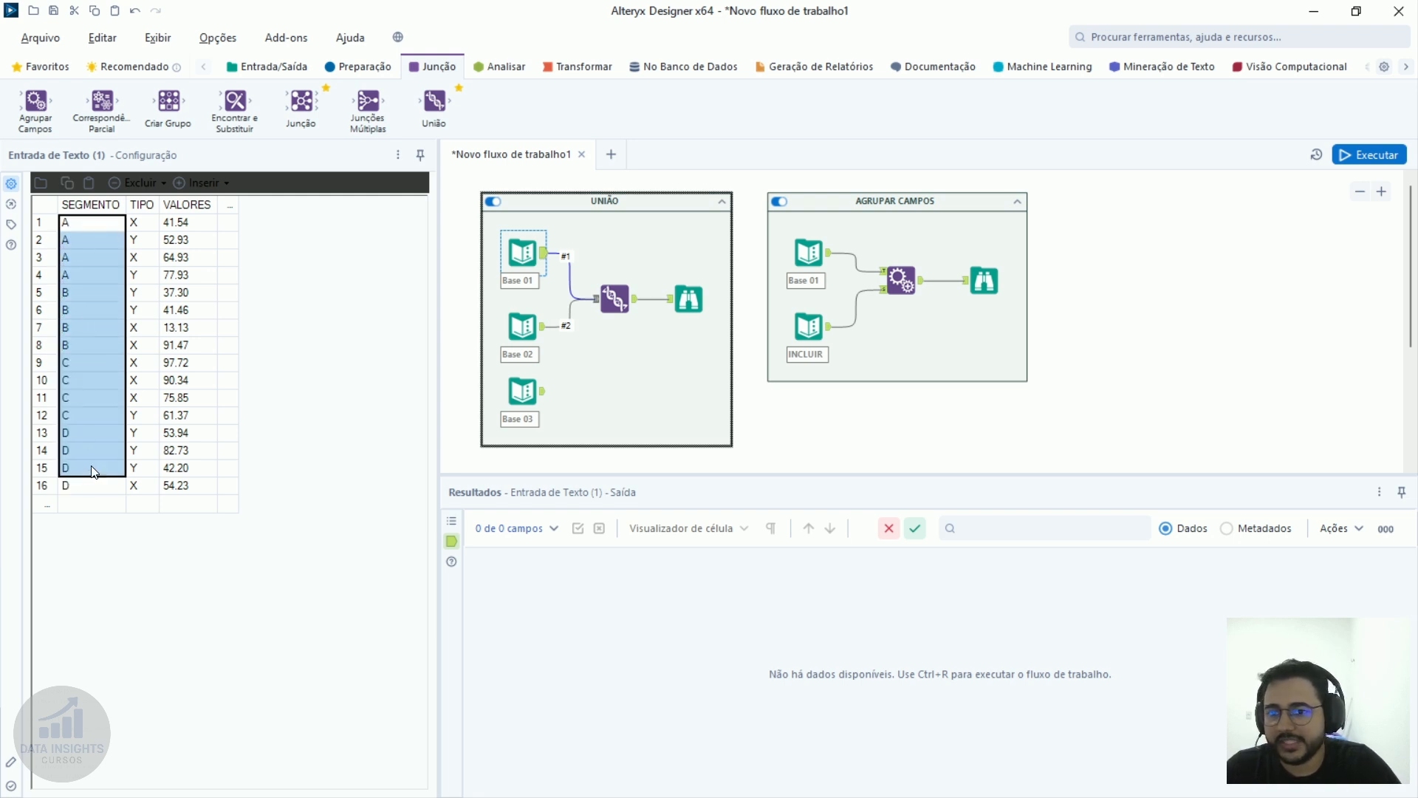
drag(154, 228, 150, 454)
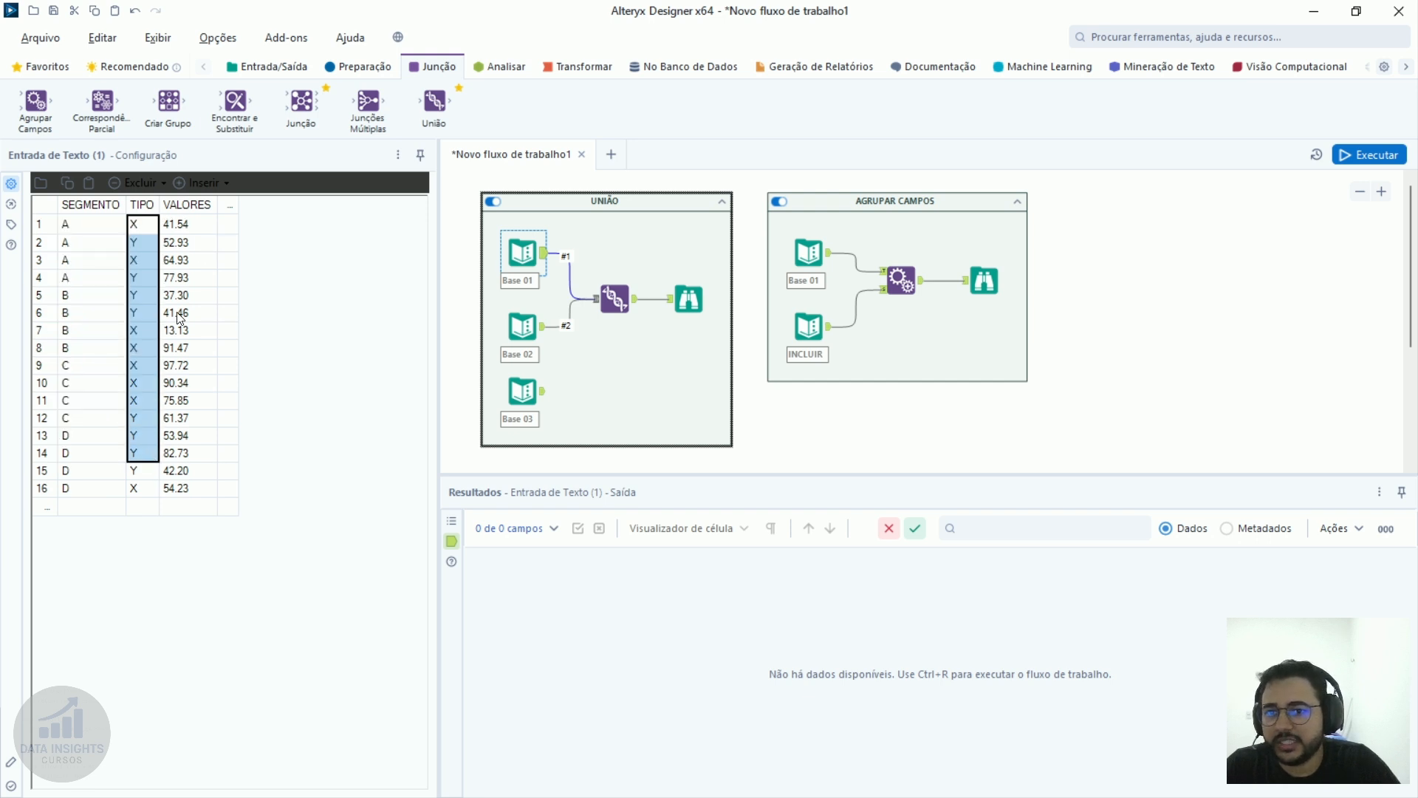
click(158, 227)
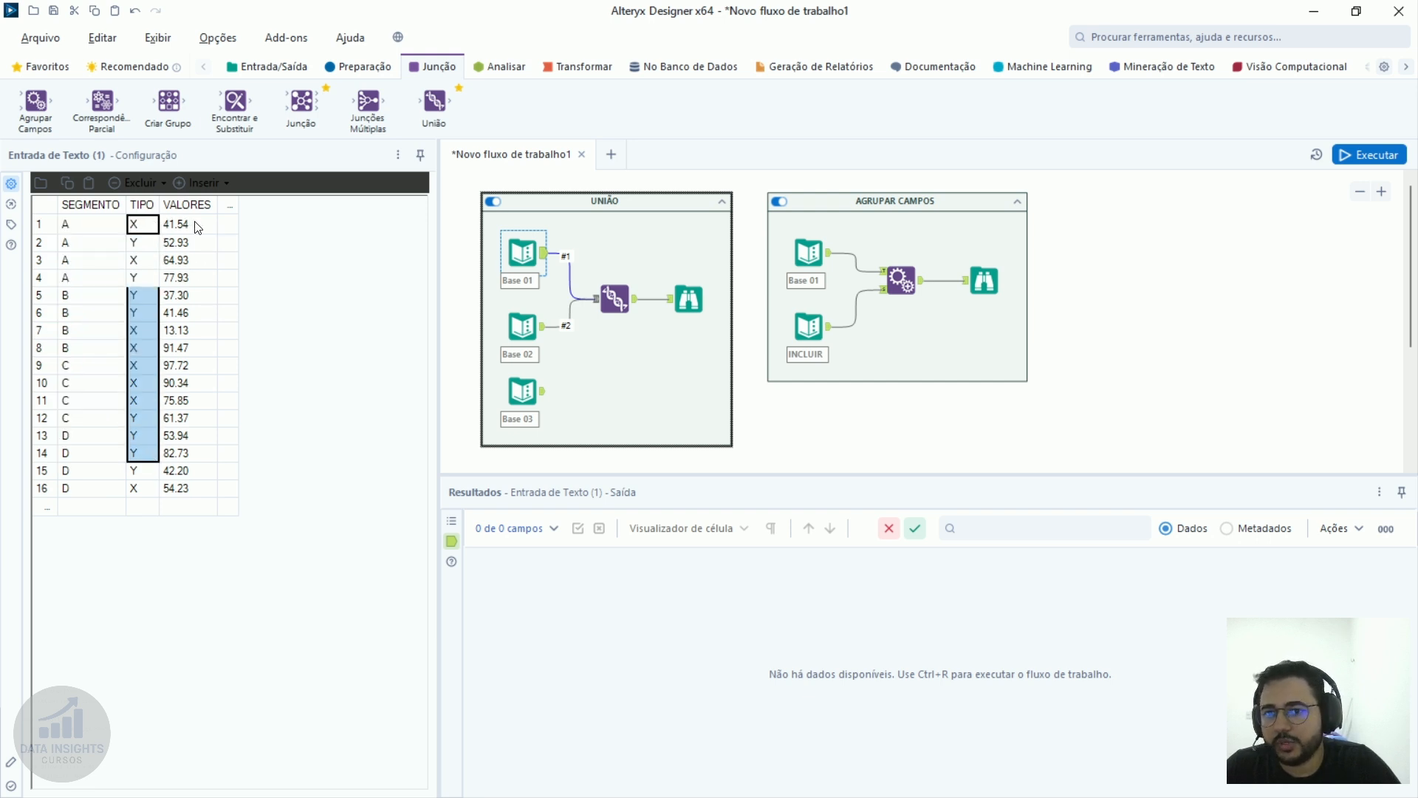
drag(198, 228, 179, 507)
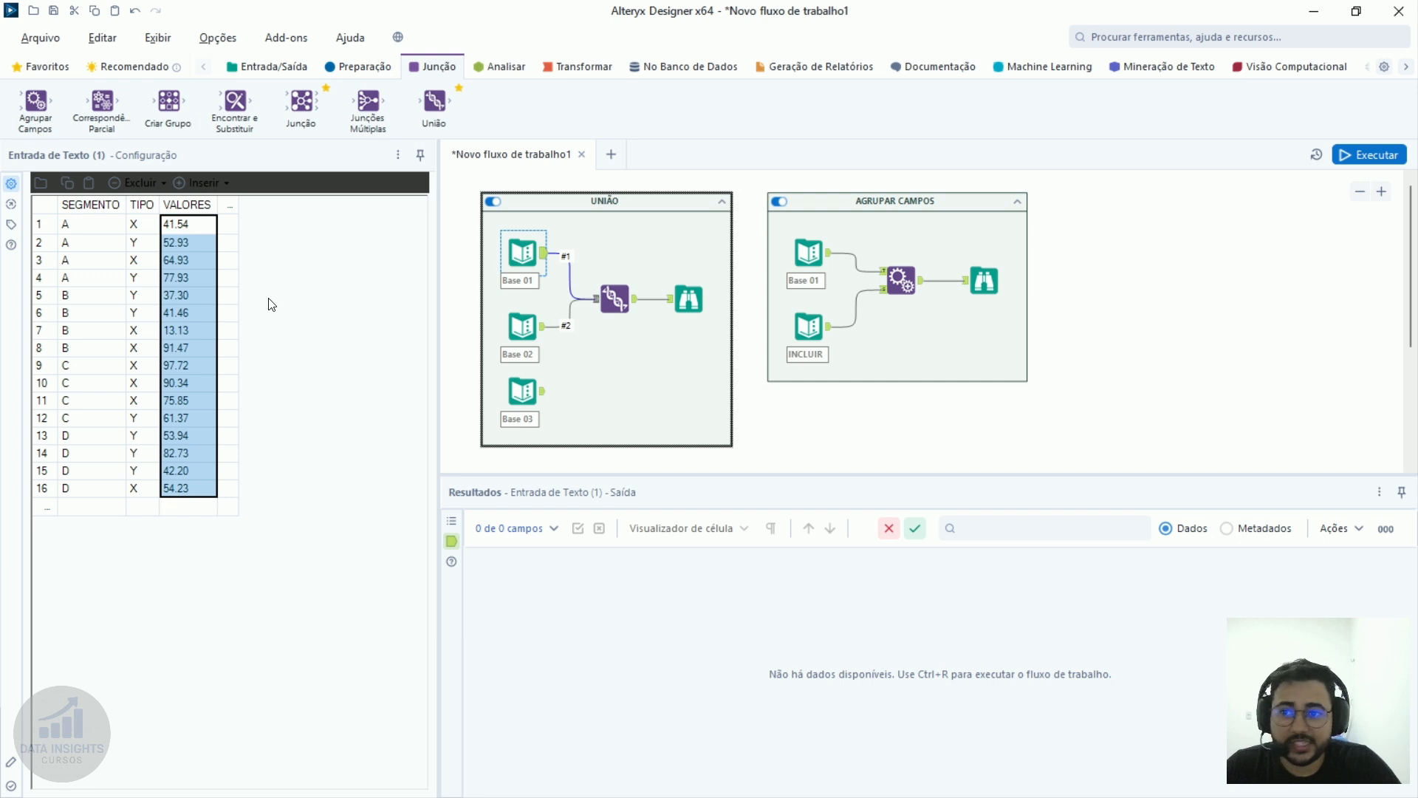
click(211, 243)
click(598, 319)
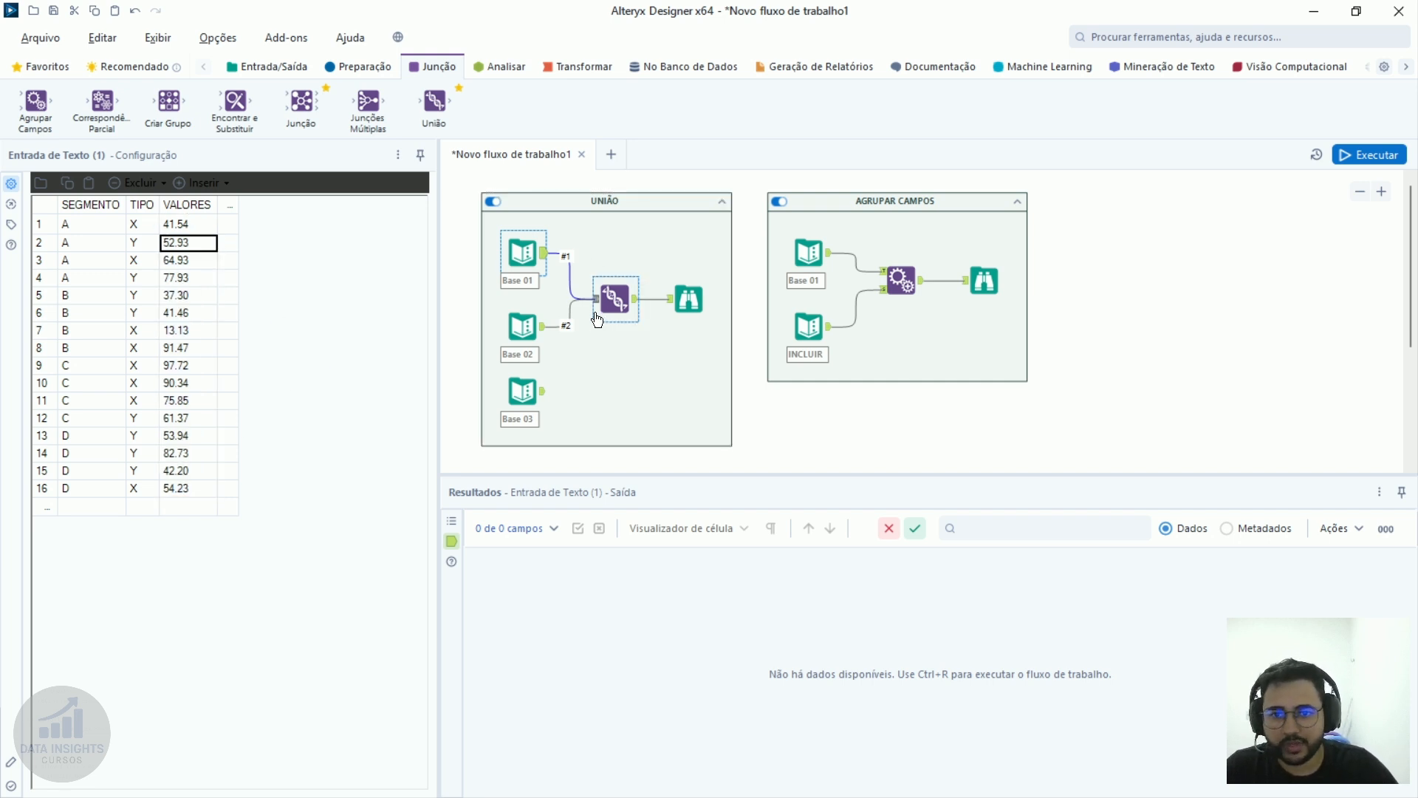
Examine the SEGMENTO, TIPO and VALORES columns of the Base 02 text input.
click(526, 327)
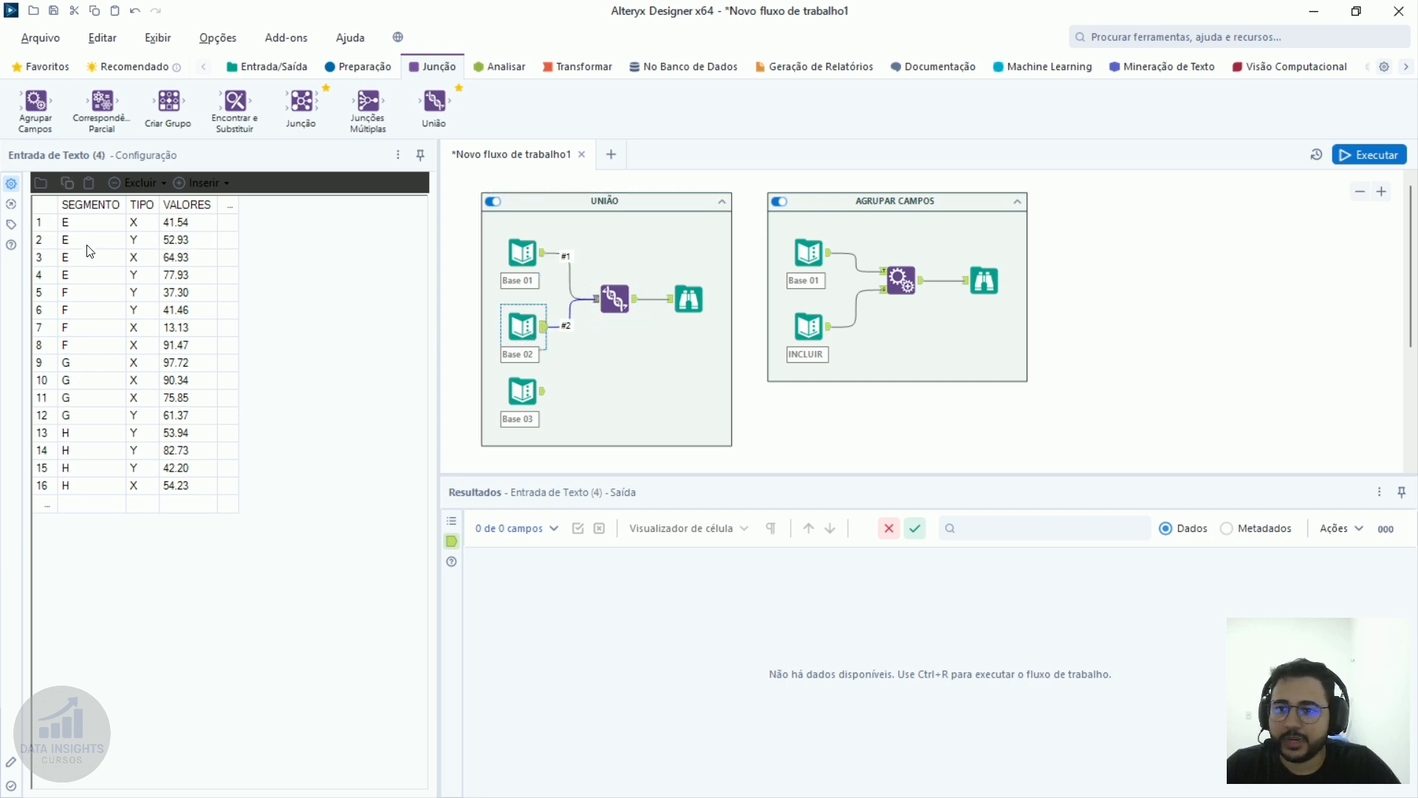
drag(73, 223, 180, 484)
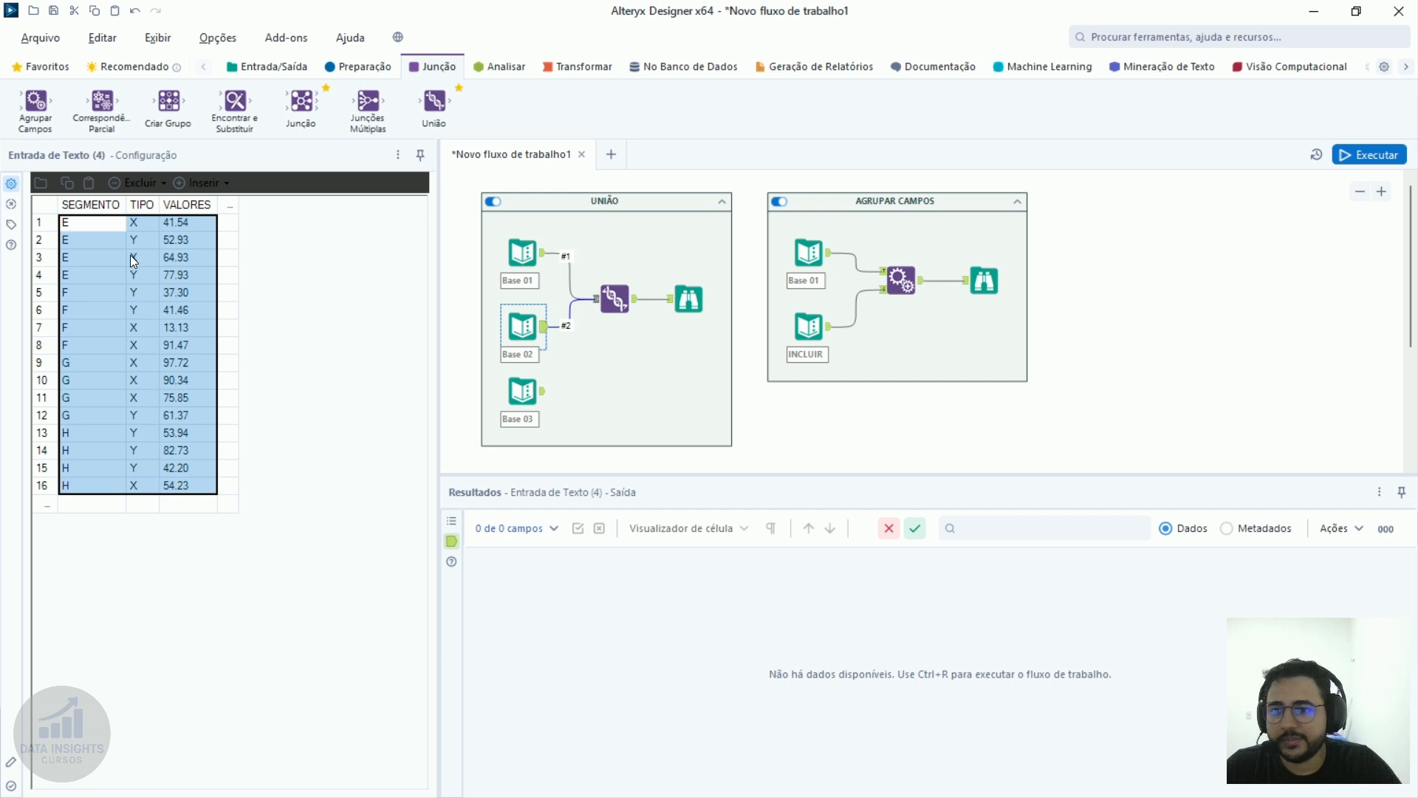
drag(95, 224, 88, 492)
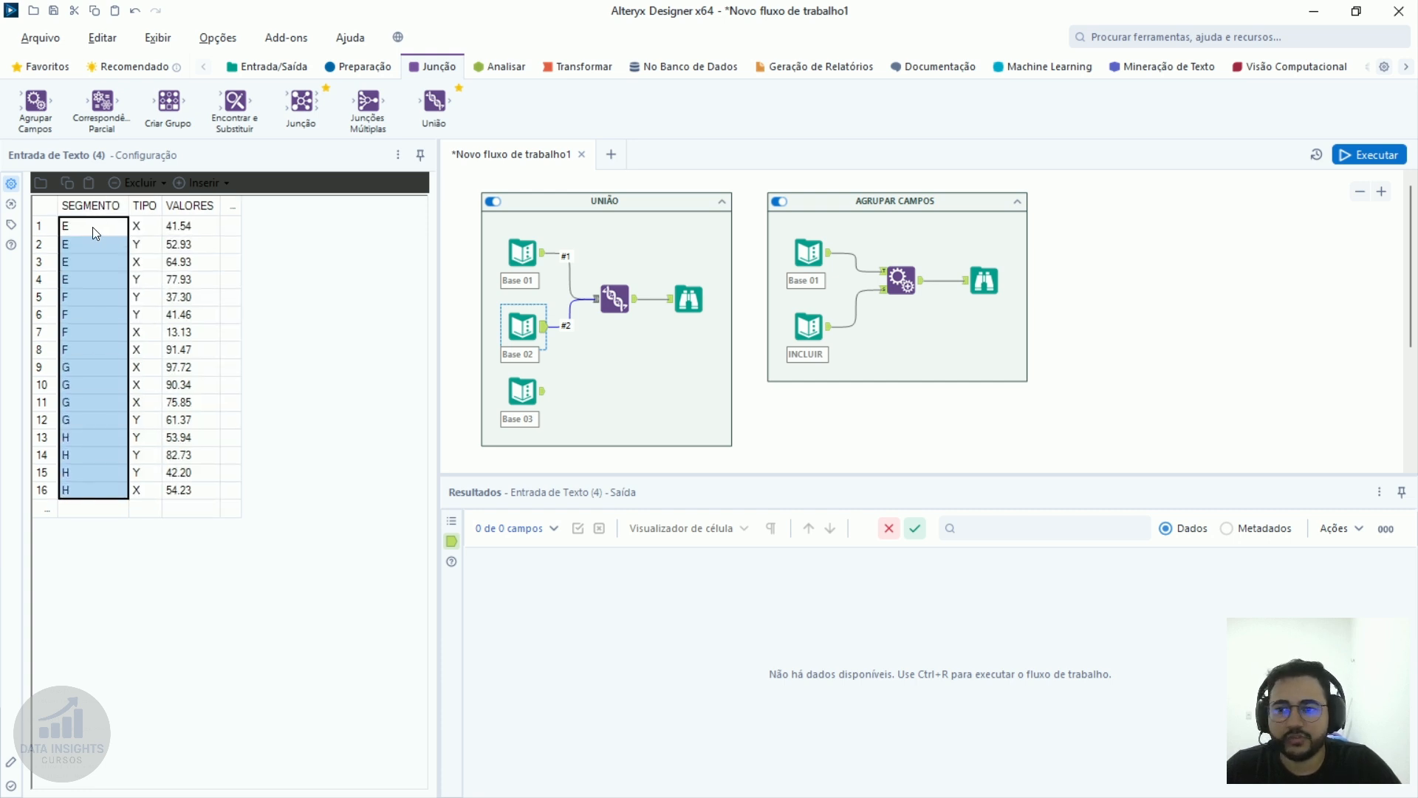
drag(147, 227, 130, 458)
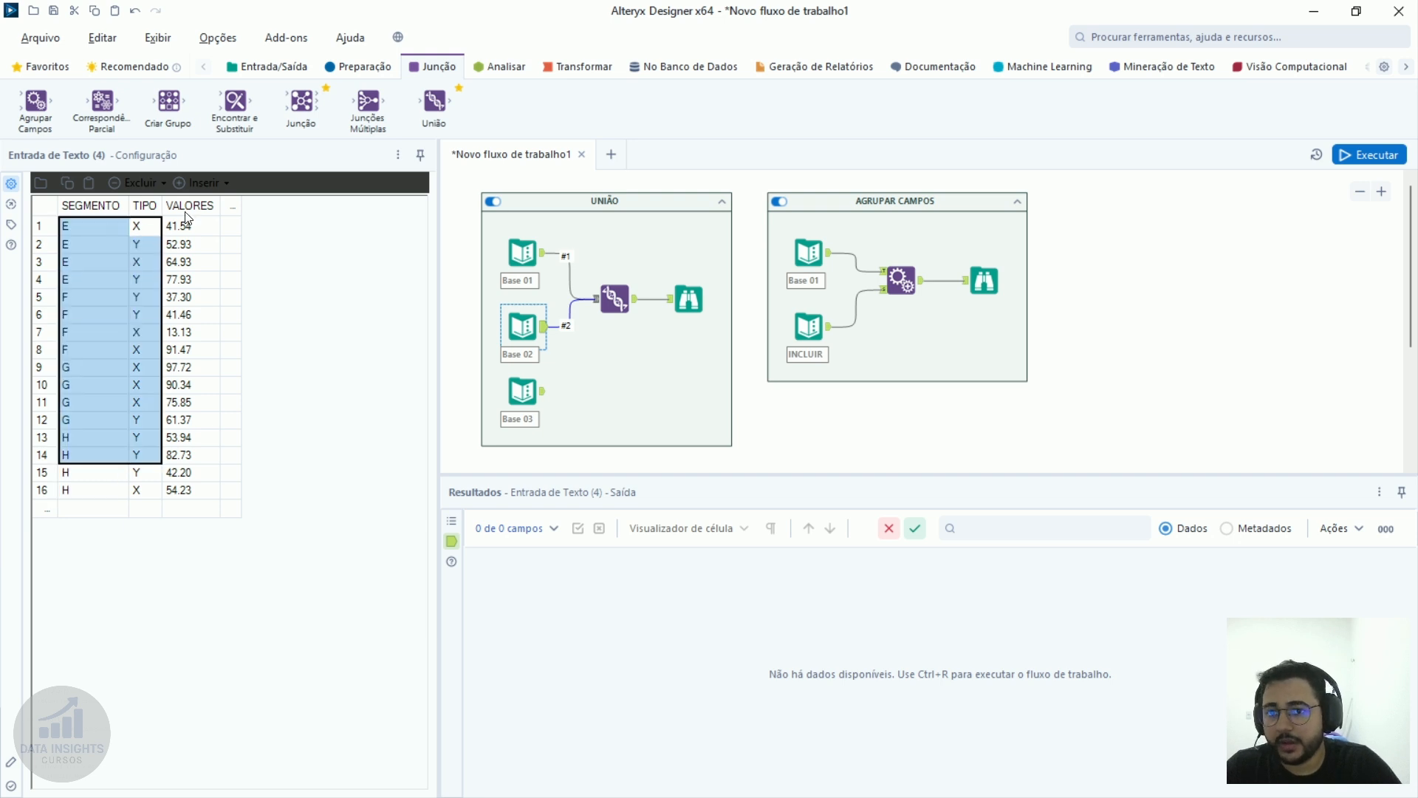
drag(189, 229, 177, 386)
click(185, 299)
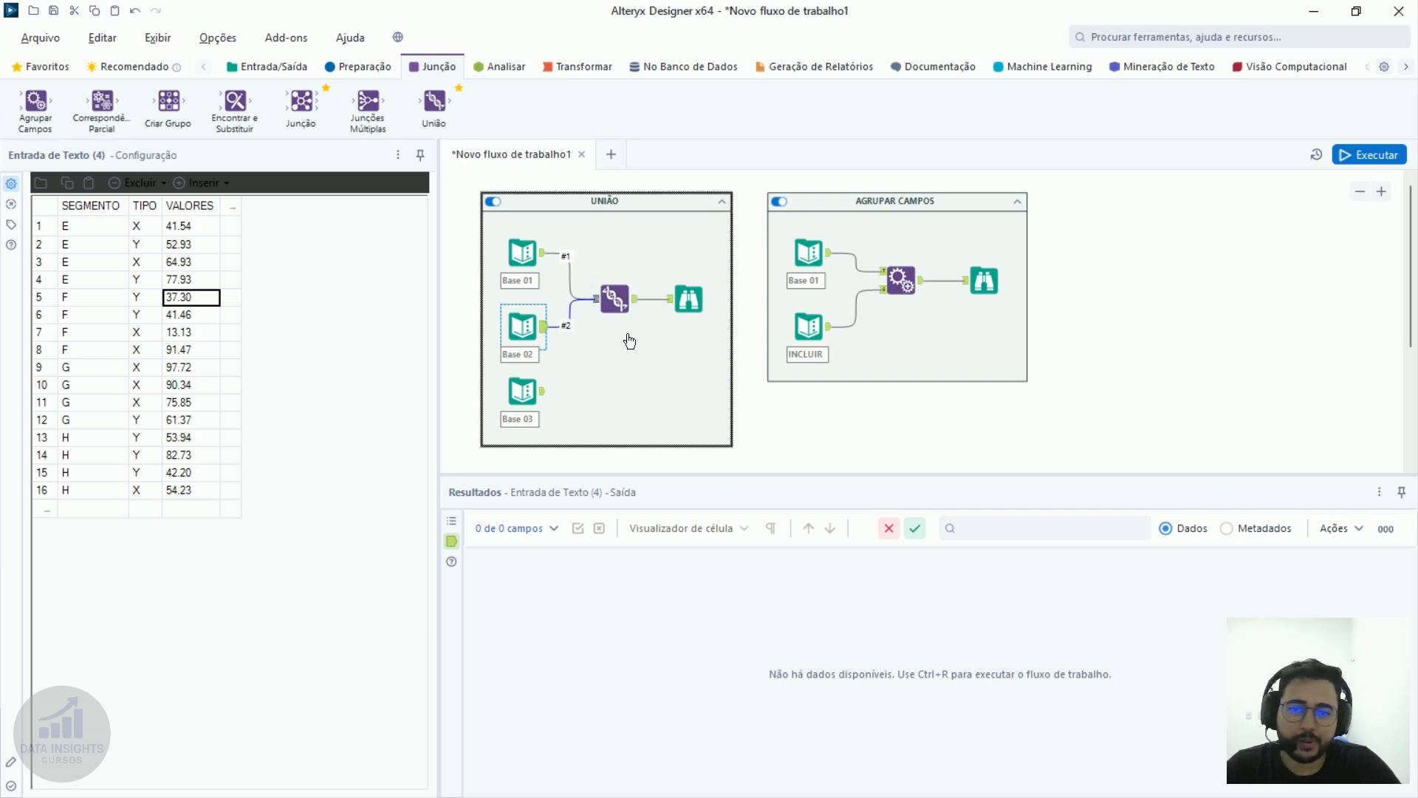
Move the União tool and its Navegar tool slightly upward inside the UNIÃO container, keeping them aligned.
drag(614, 298, 673, 298)
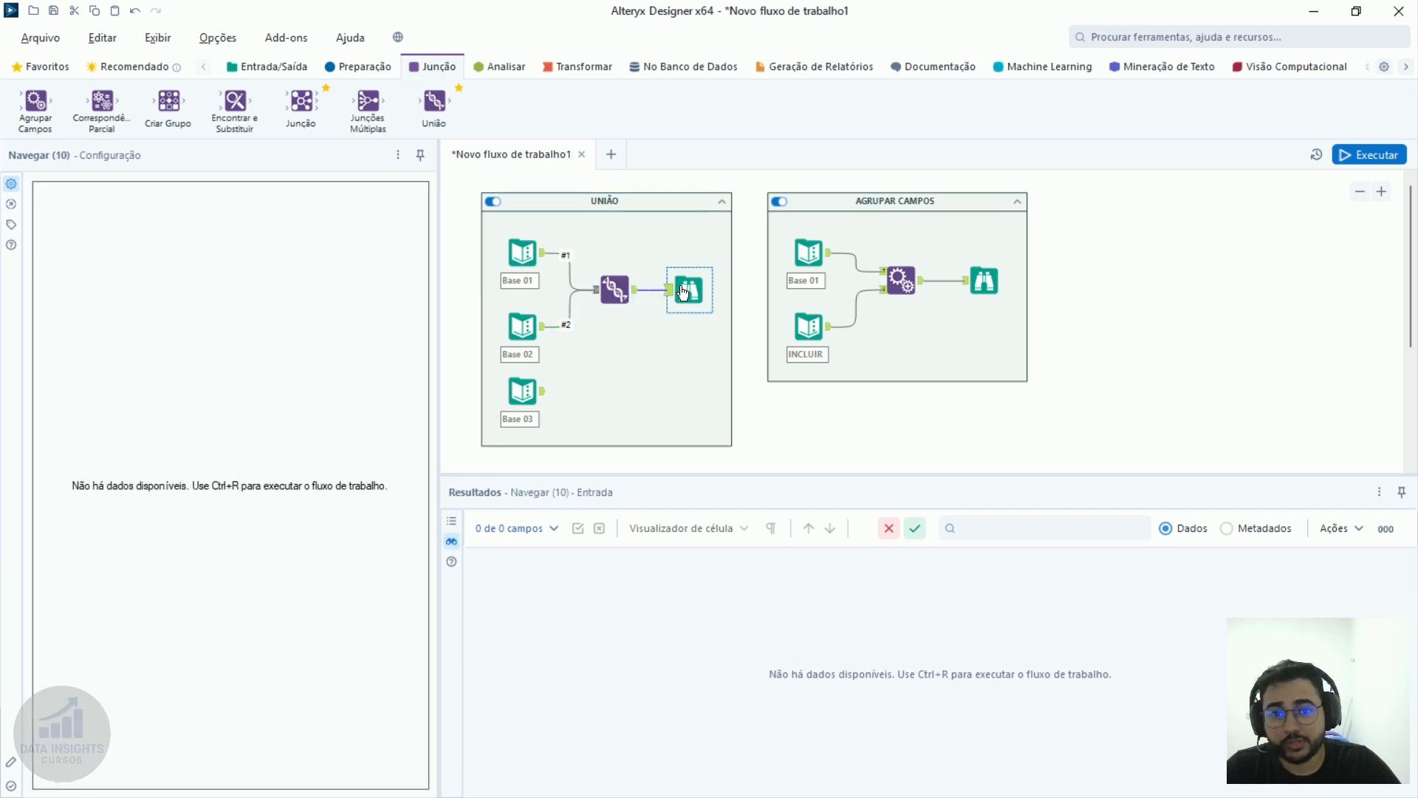
click(613, 292)
click(572, 275)
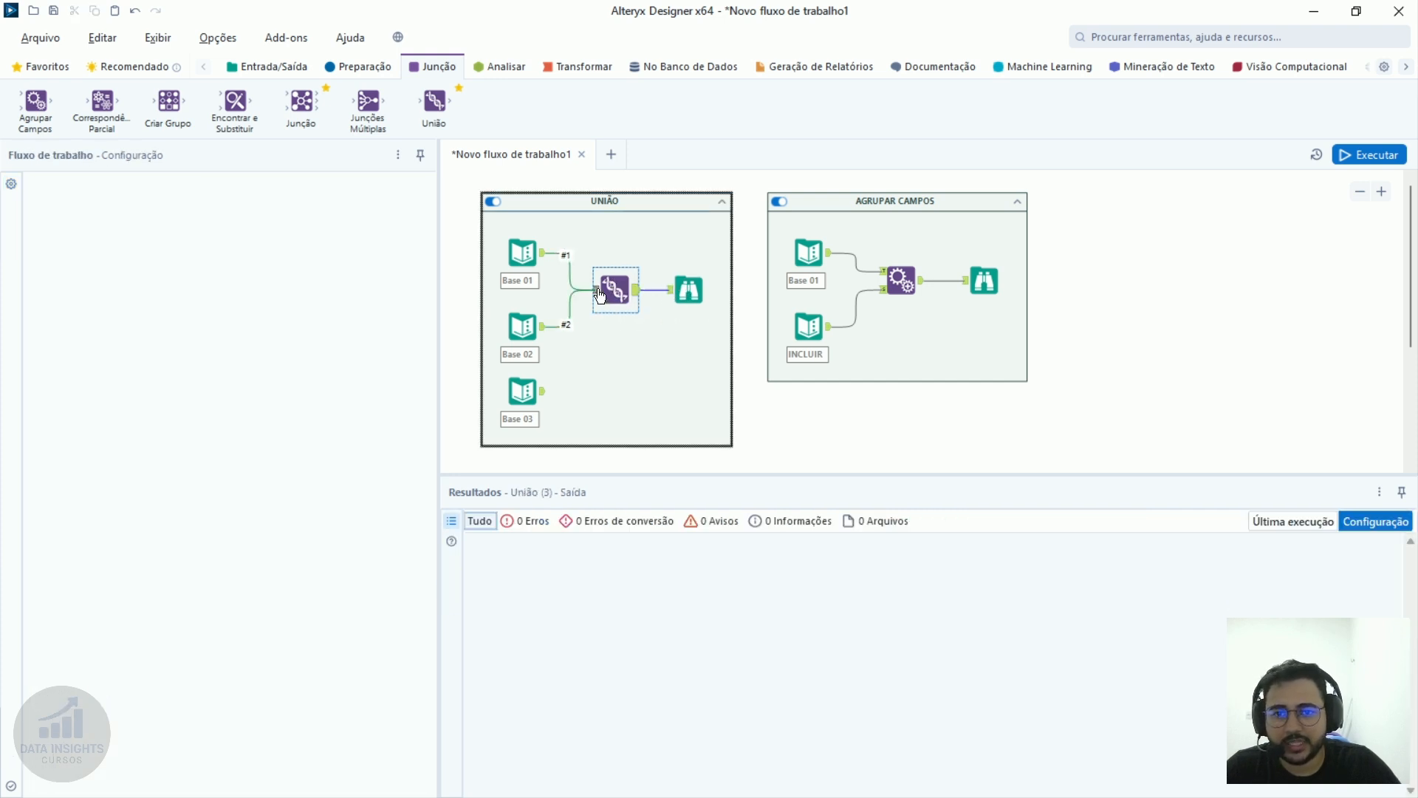
Run the workflow and review all the stacked Base 01 and Base 02 records in the union's Navegar output.
click(545, 256)
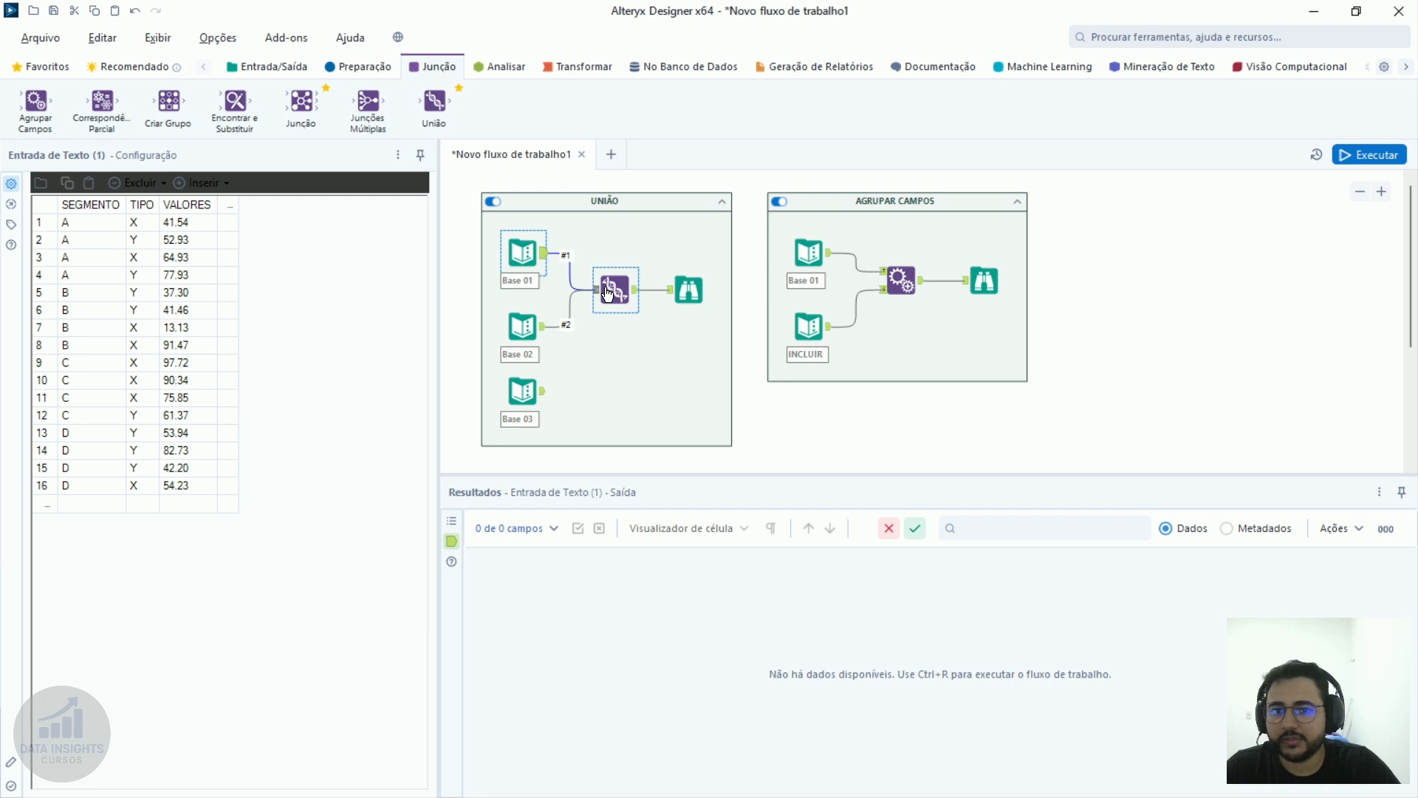
click(607, 293)
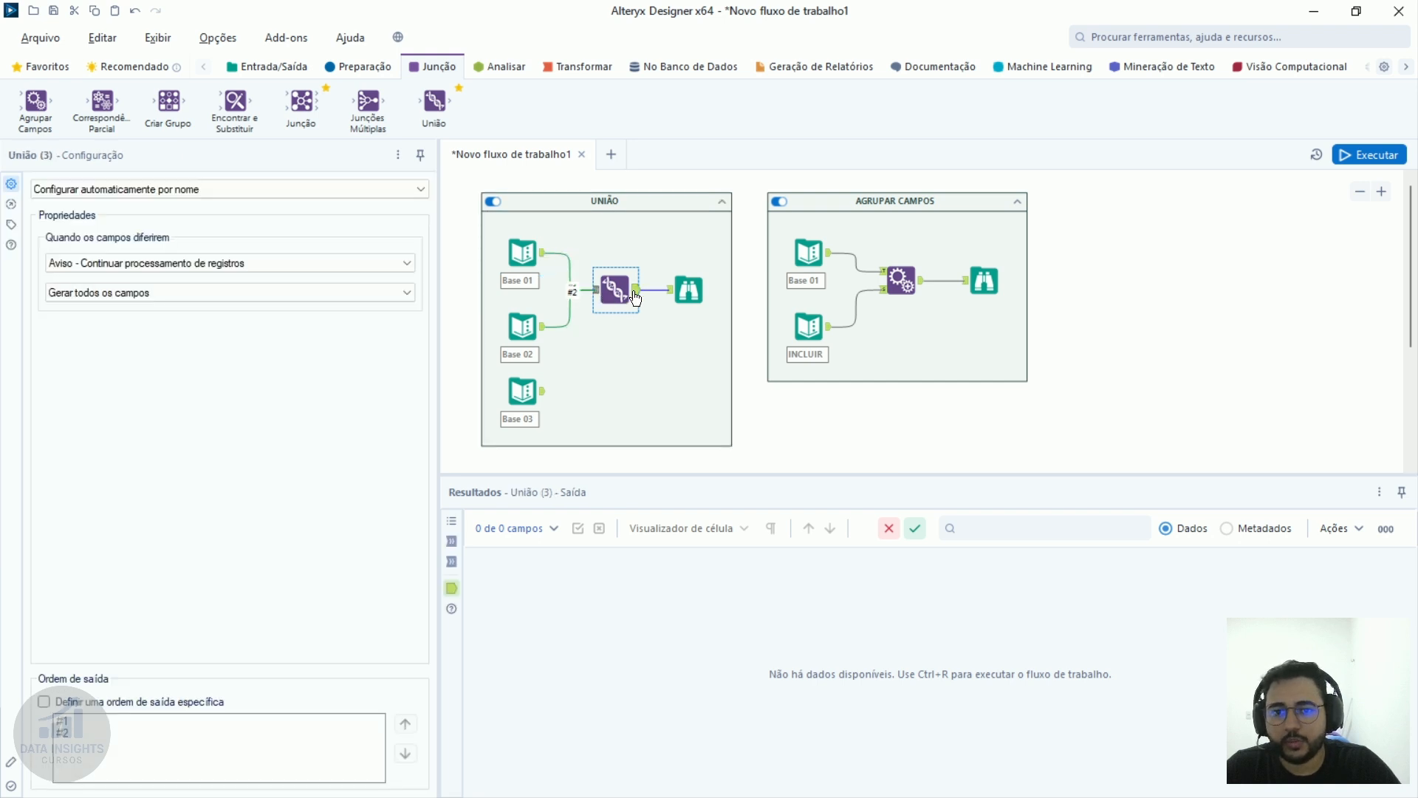
click(689, 290)
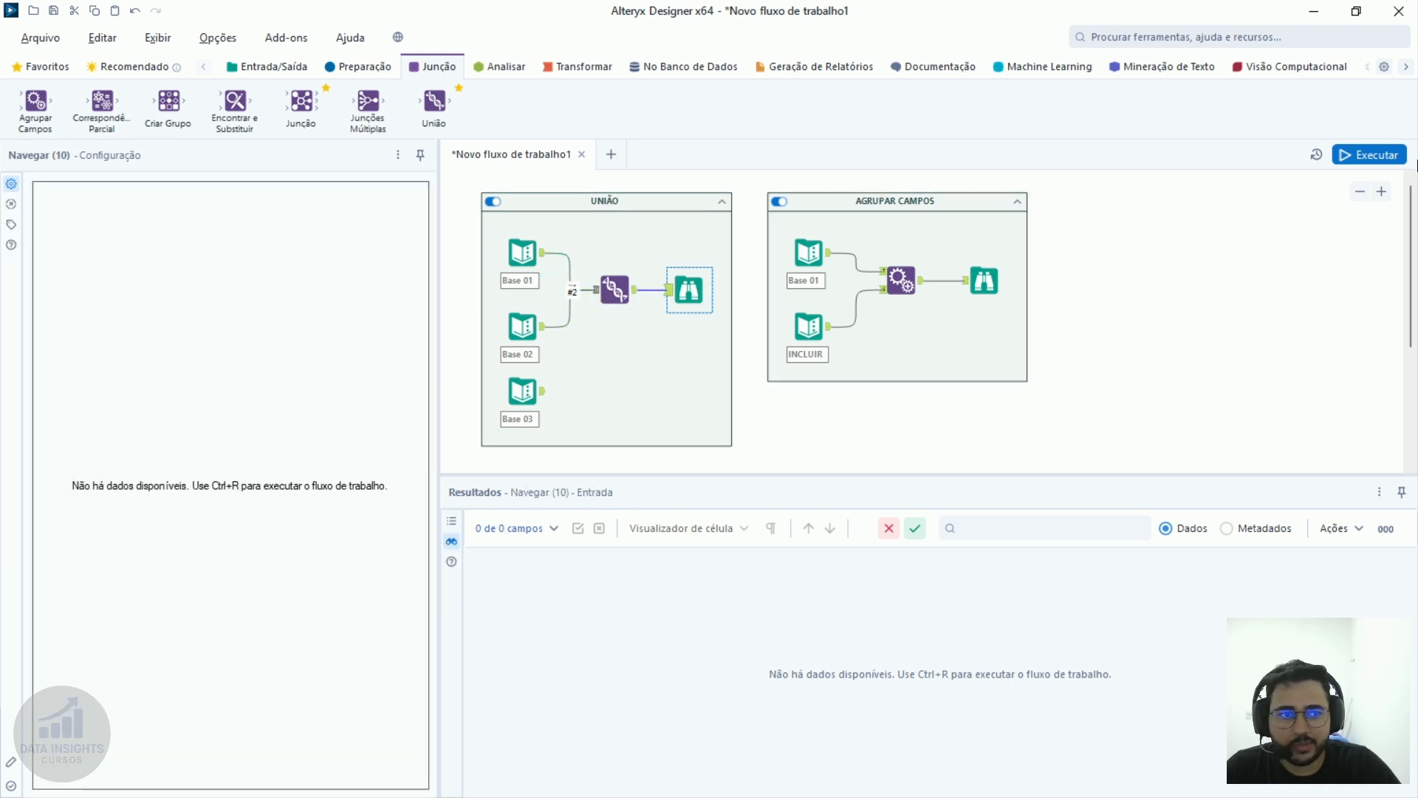
click(1374, 154)
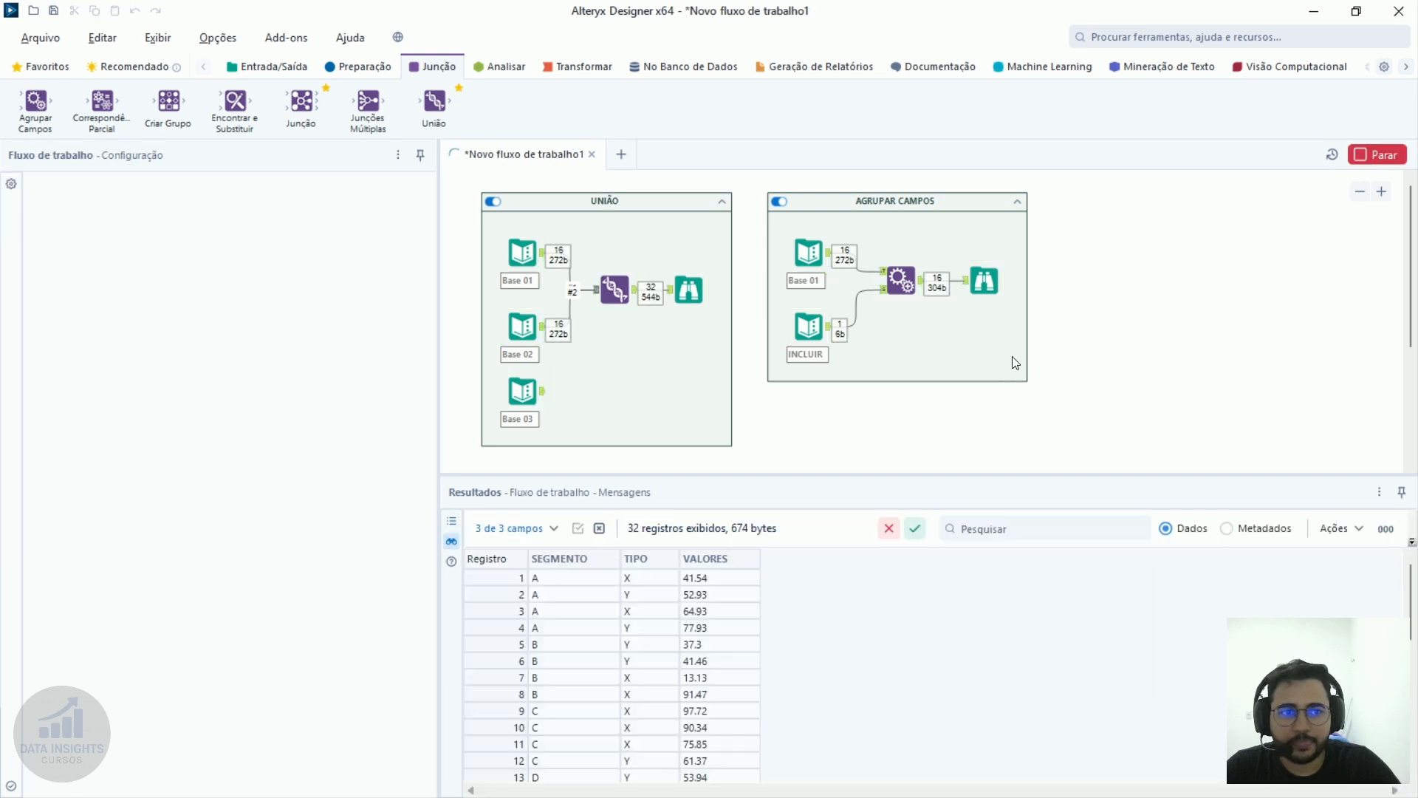
scroll(473, 714, down, 7)
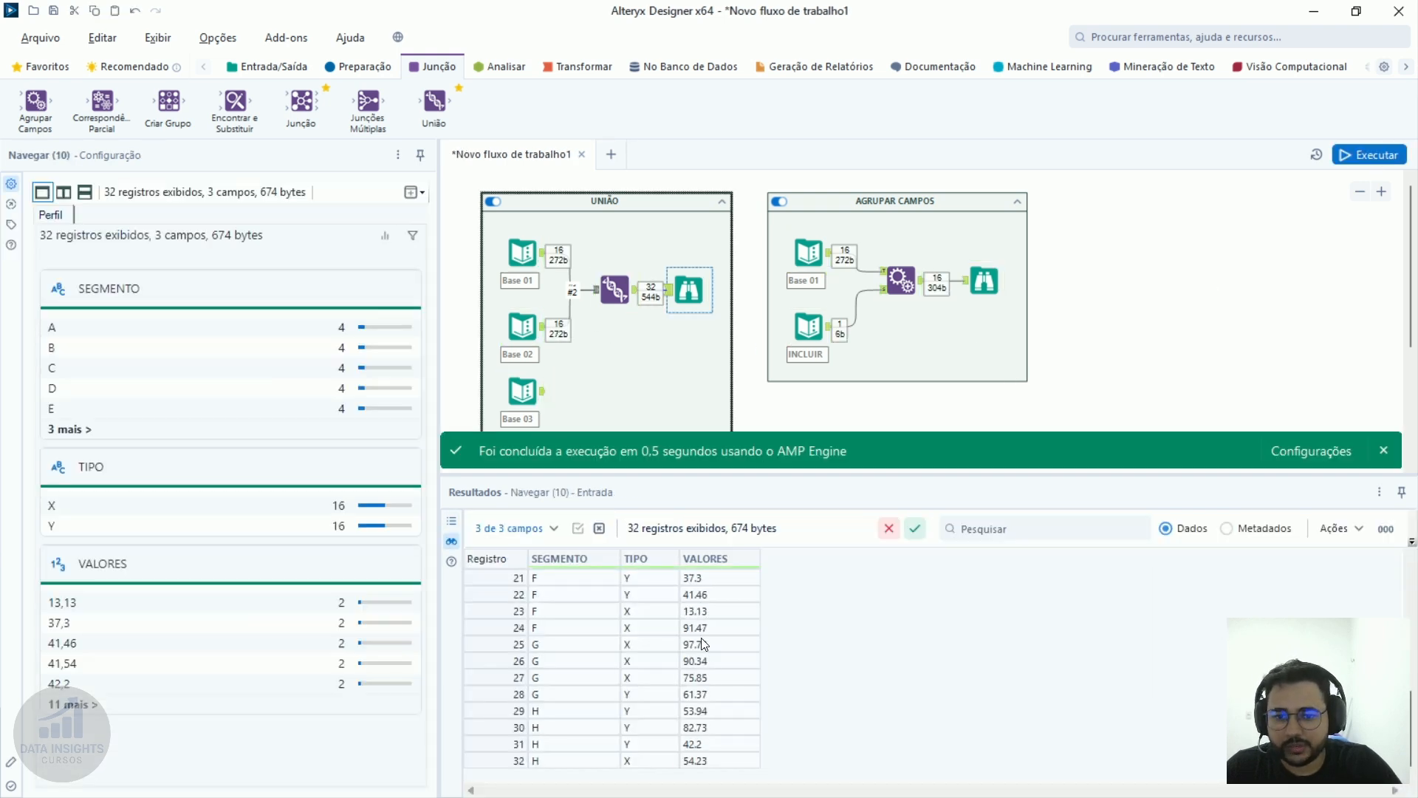
drag(562, 582, 742, 772)
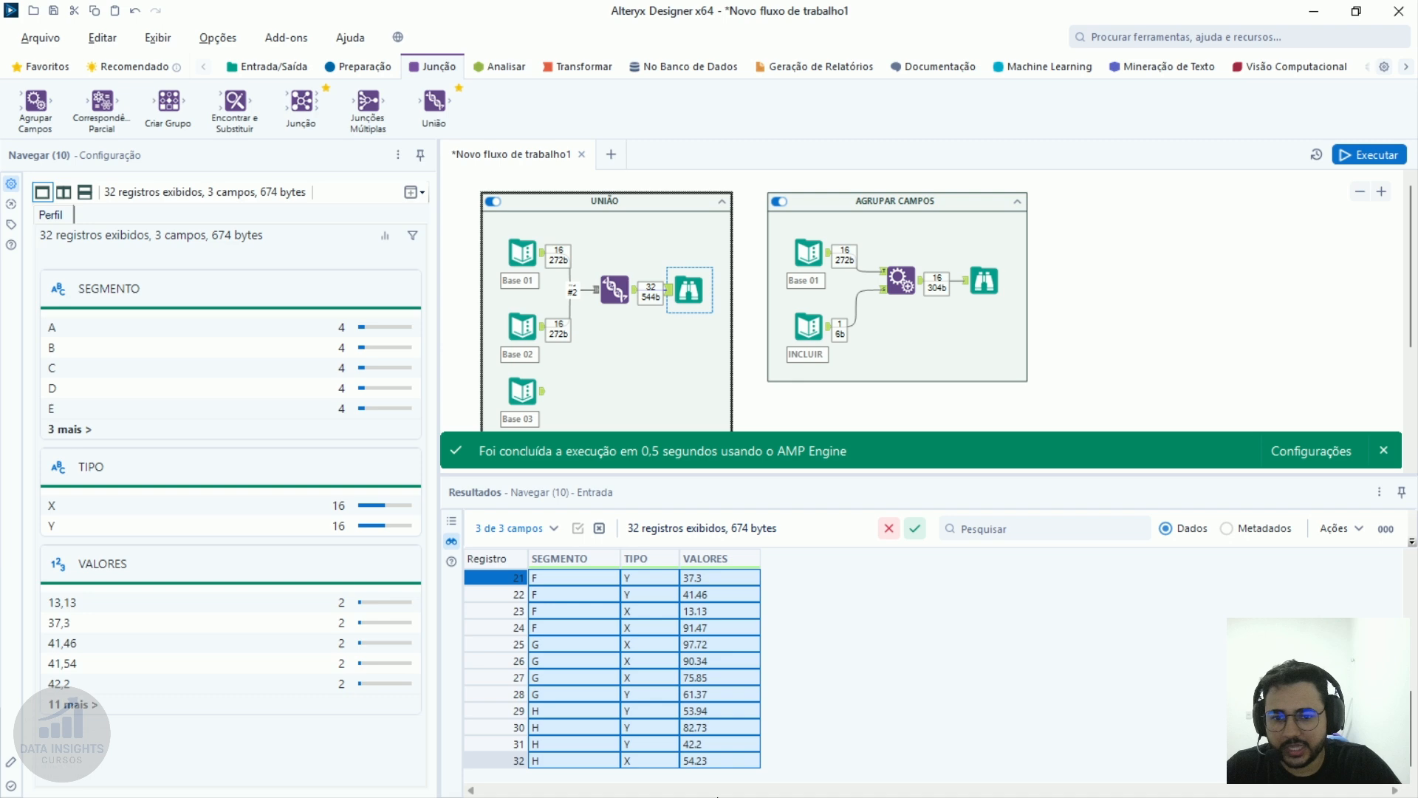
scroll(722, 638, up, 7)
Set the União tool's mode to "Configurar automaticamente por posição".
click(615, 289)
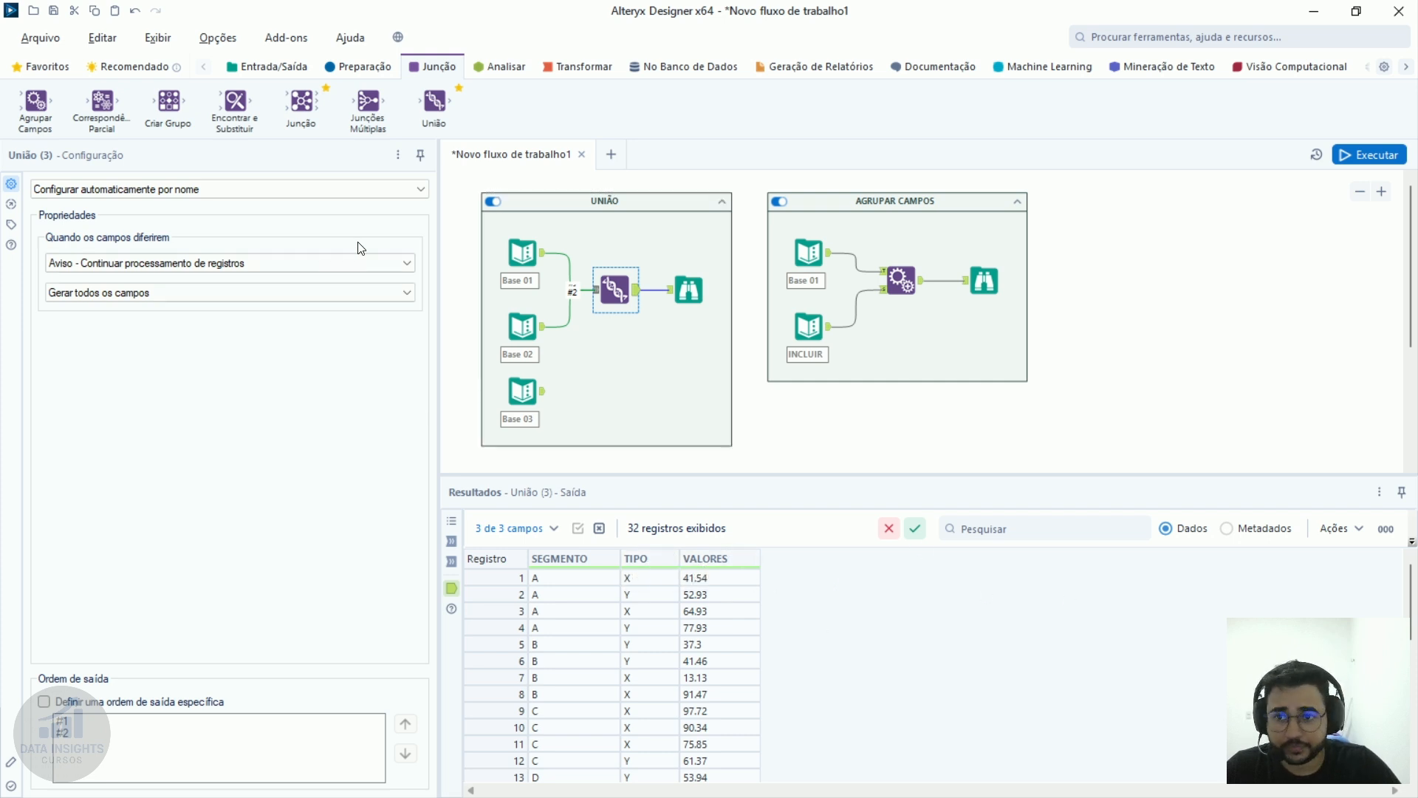
click(206, 191)
click(193, 219)
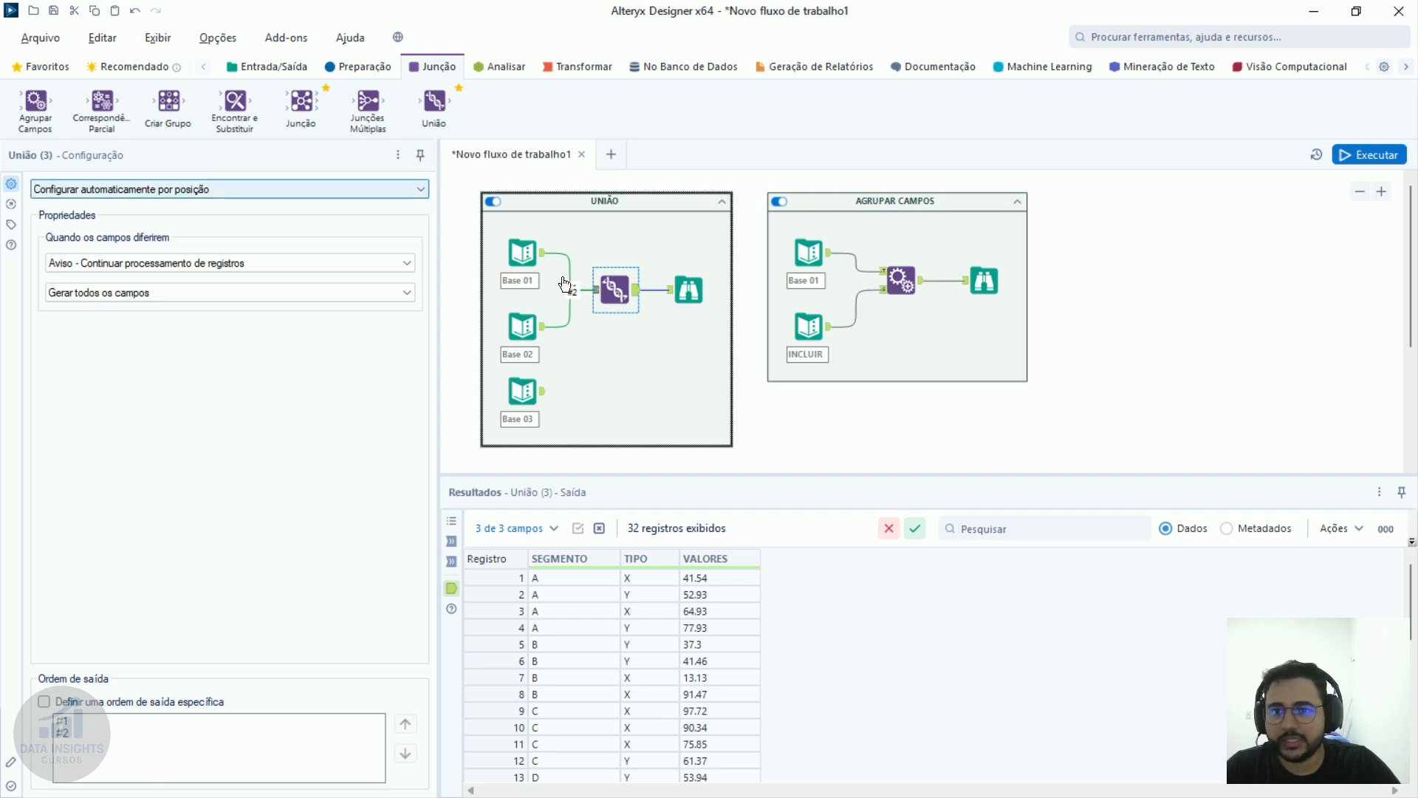
Compare the column order of SEGMENTO, TIPO and VALORES in the Base 01 and Base 02 inputs.
click(522, 253)
drag(85, 224, 93, 346)
drag(142, 225, 145, 329)
drag(189, 225, 184, 321)
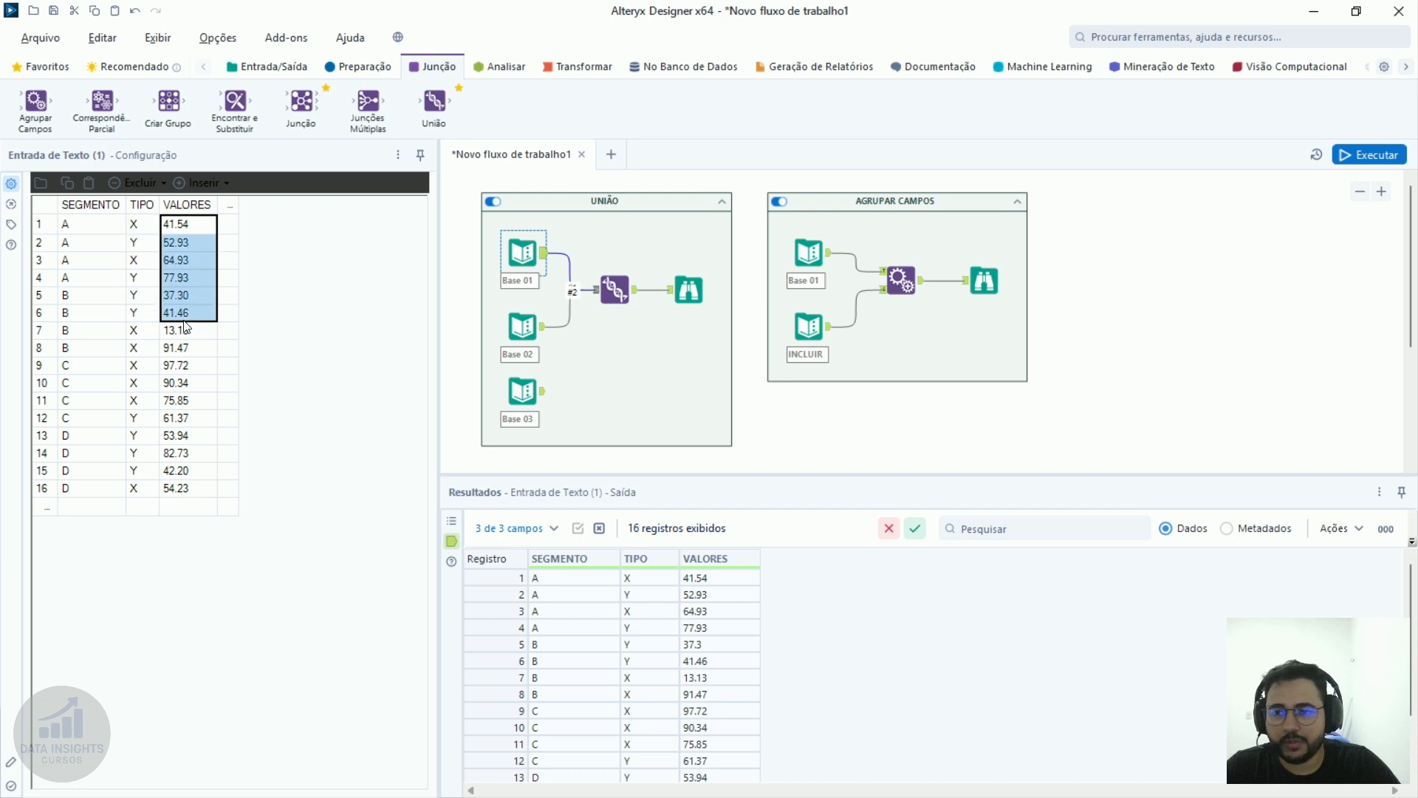
click(85, 225)
click(522, 326)
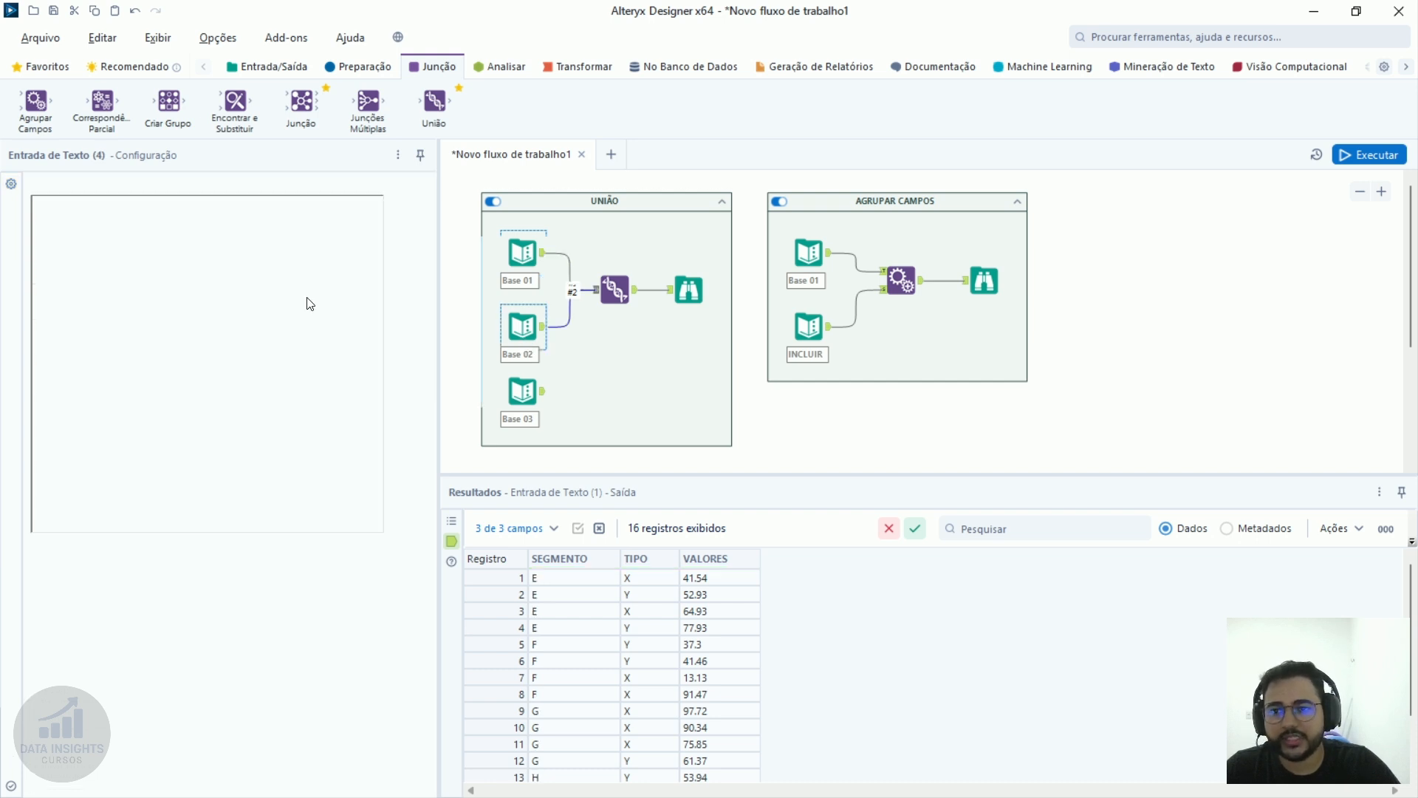
click(188, 244)
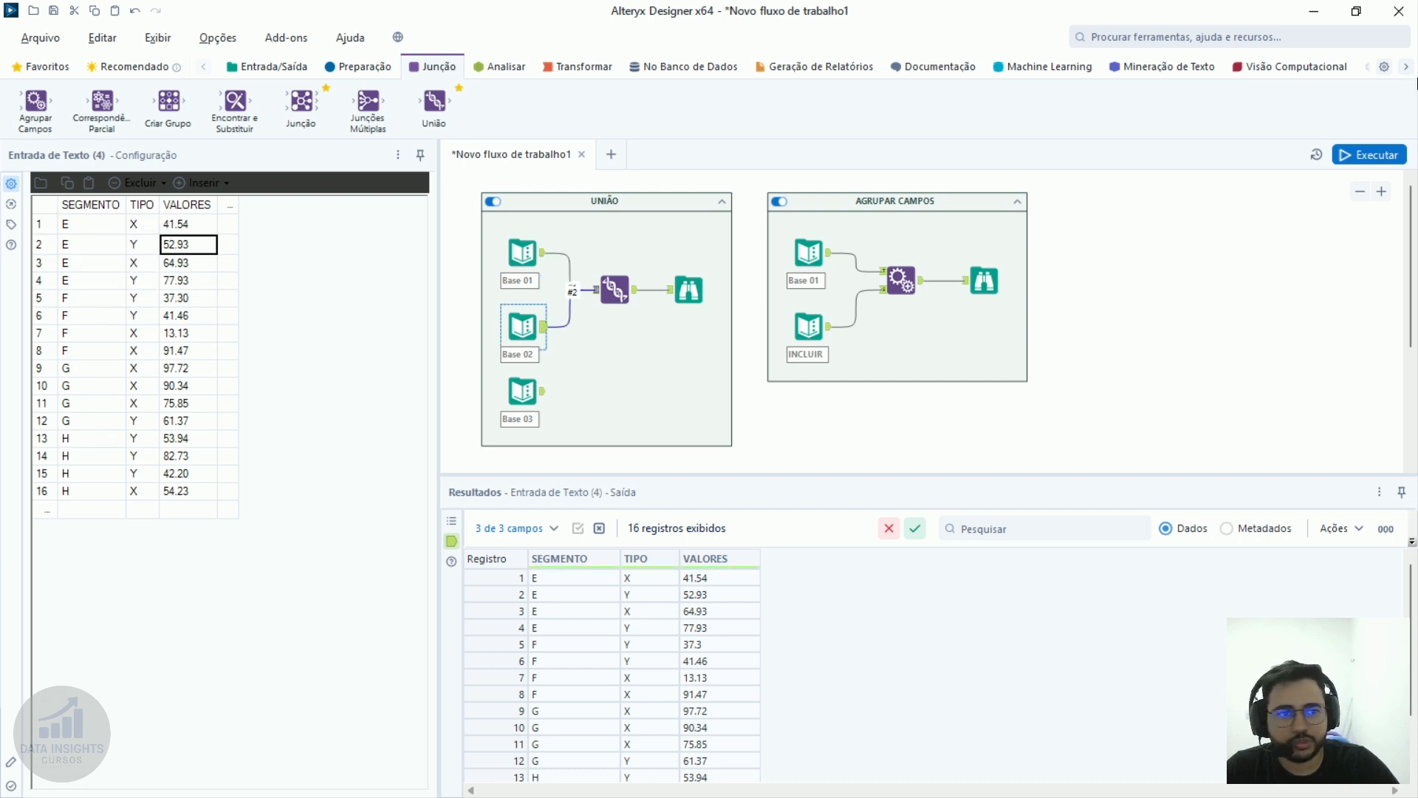
Run the workflow with the position-based union and dismiss the error dialogs, agreeing to send the error log.
click(1359, 153)
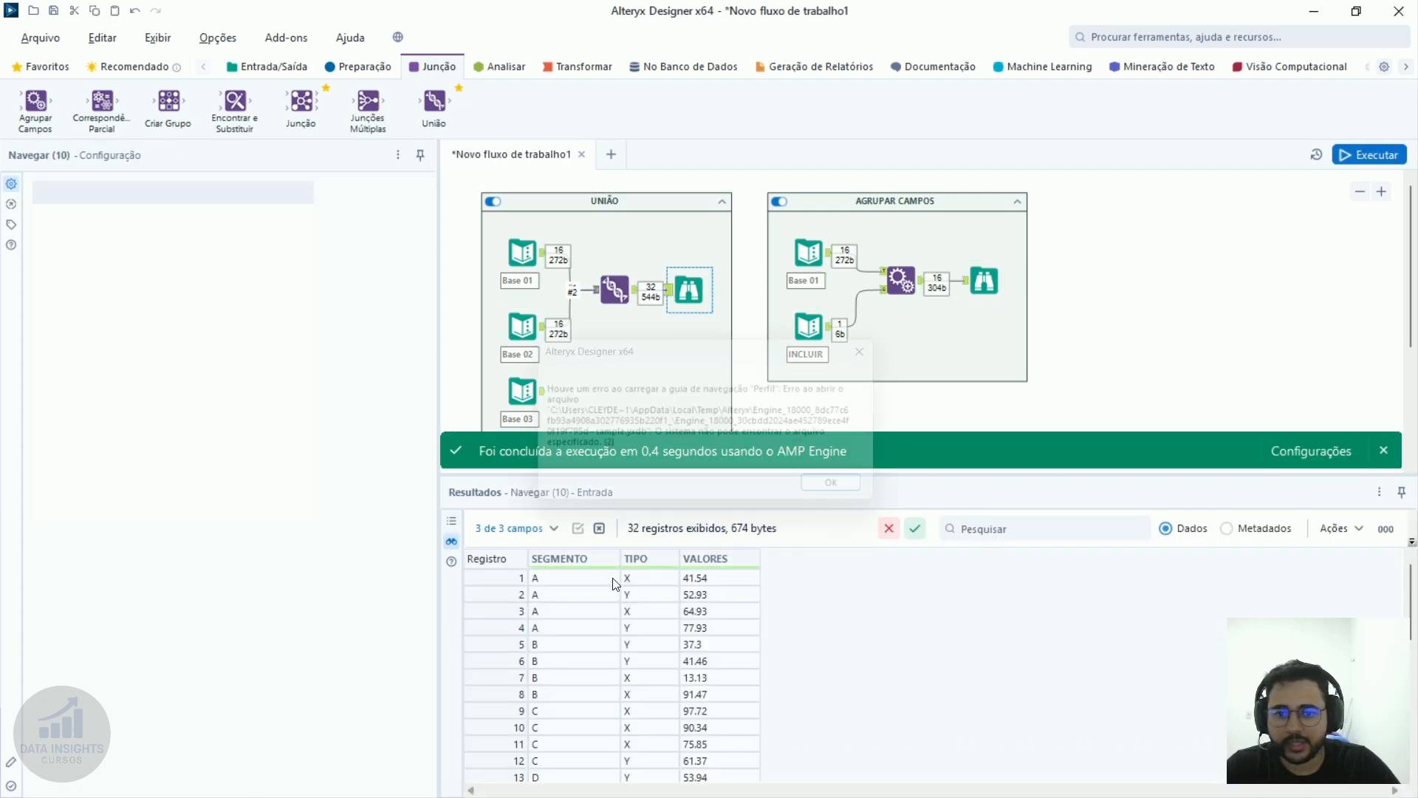
click(859, 495)
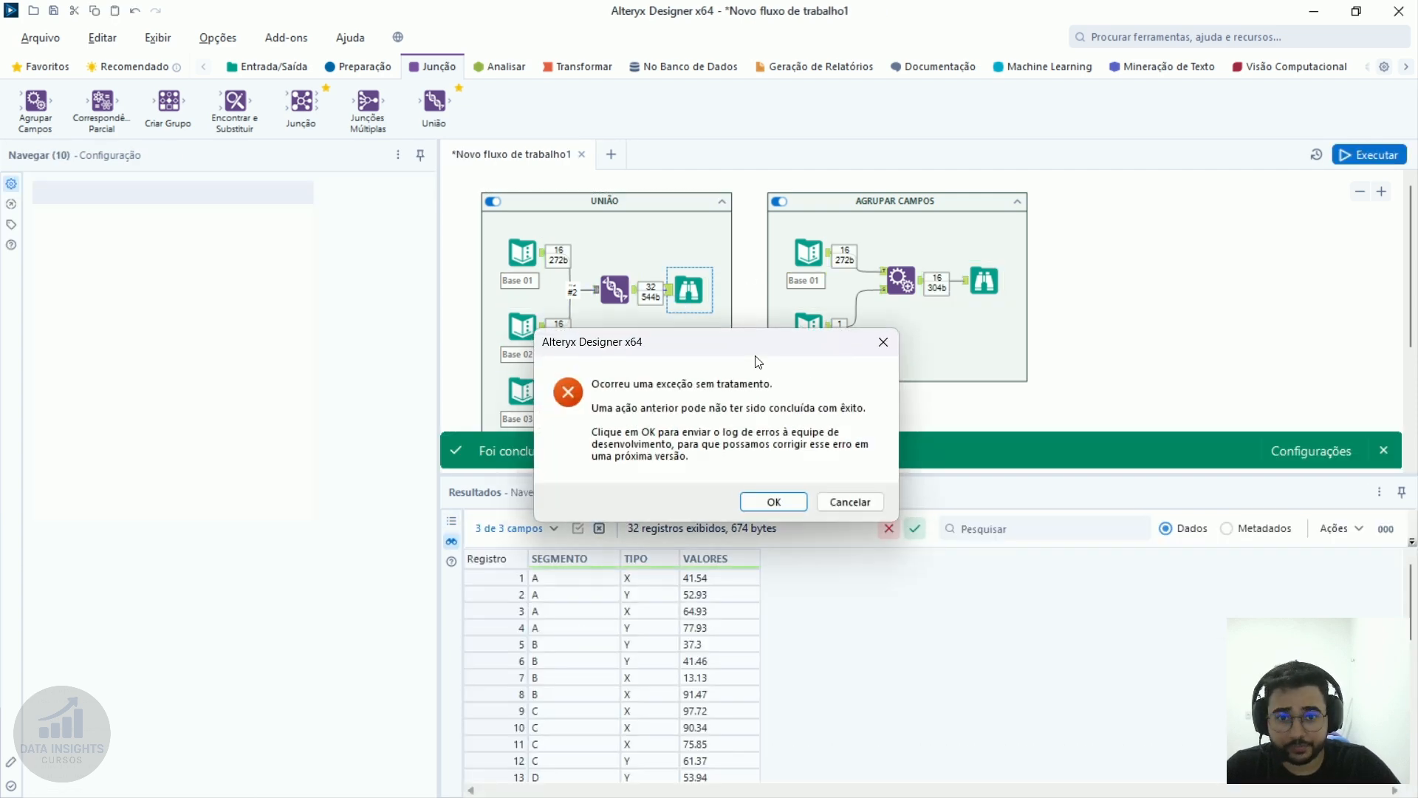
click(774, 502)
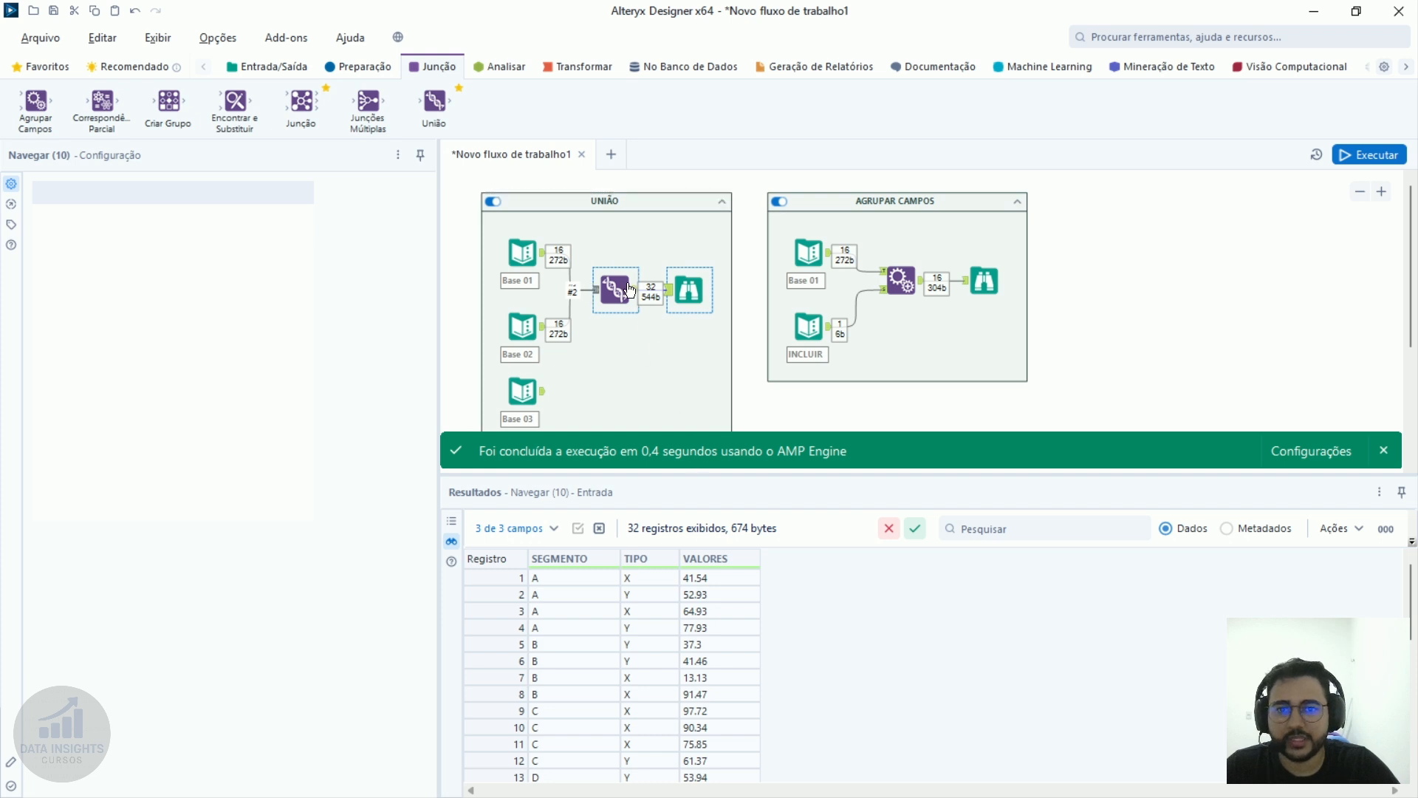
Review the position-based union's output from the Base 01 records through the Base 02 records.
click(627, 678)
scroll(596, 664, down, 5)
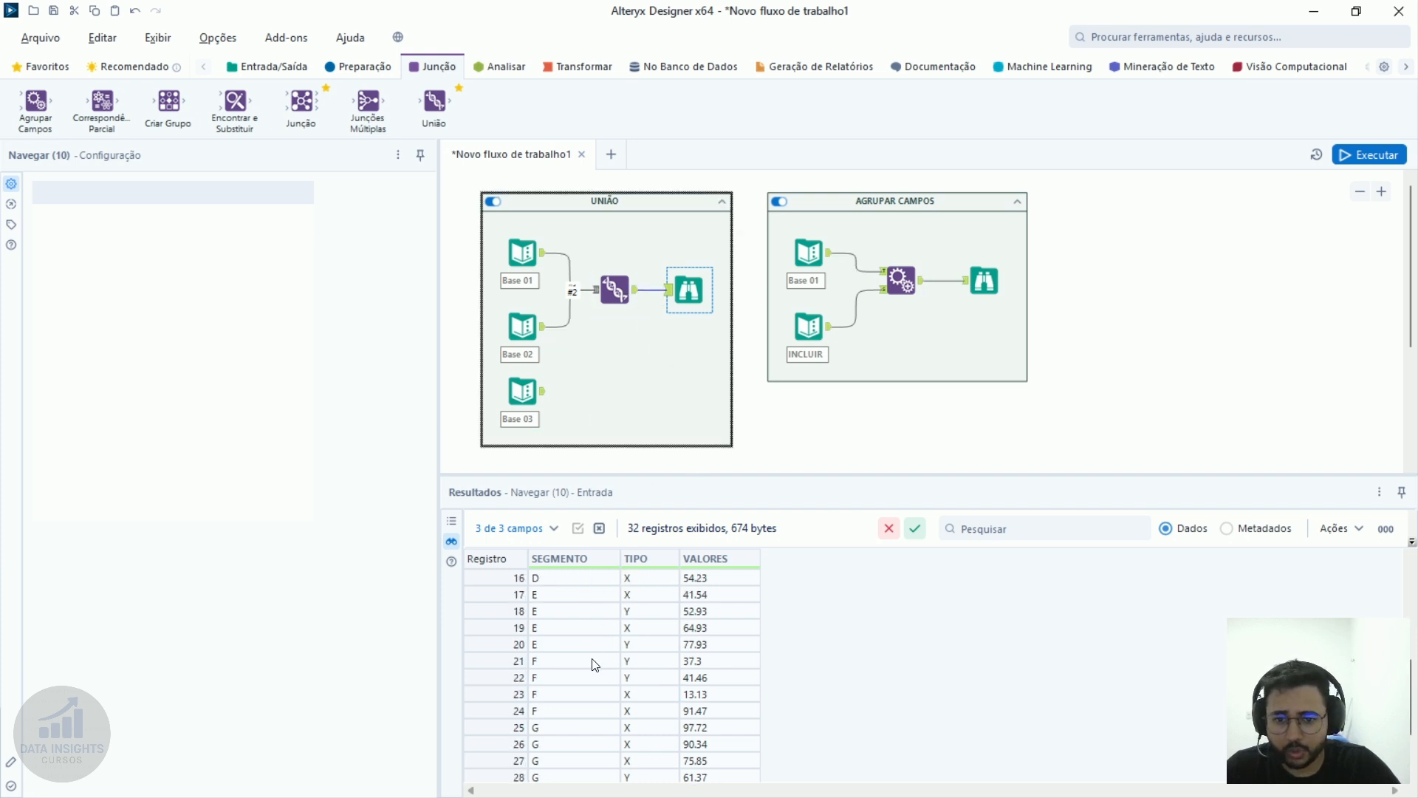
scroll(595, 665, down, 2)
scroll(596, 657, up, 8)
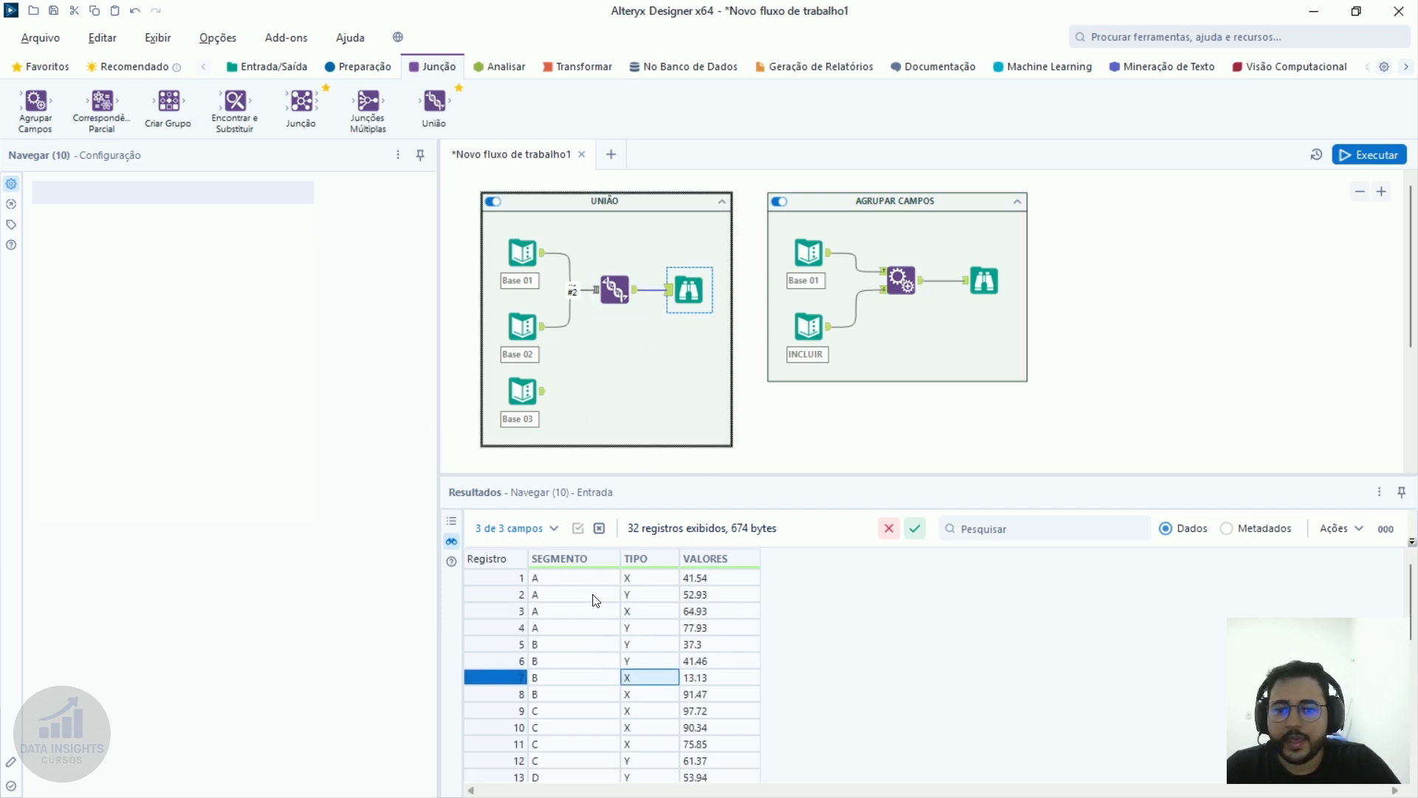
drag(582, 593, 713, 714)
scroll(569, 688, down, 6)
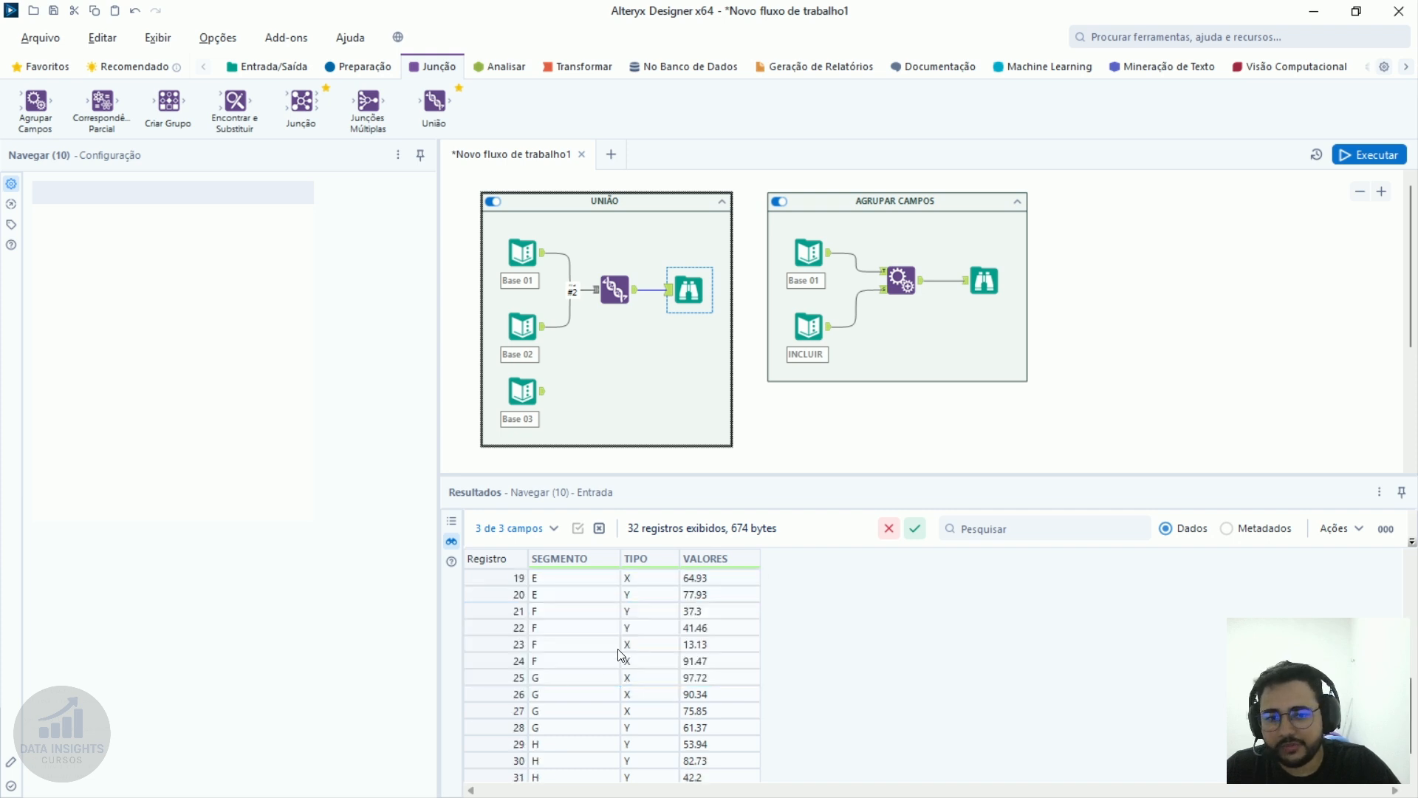
drag(589, 627, 541, 693)
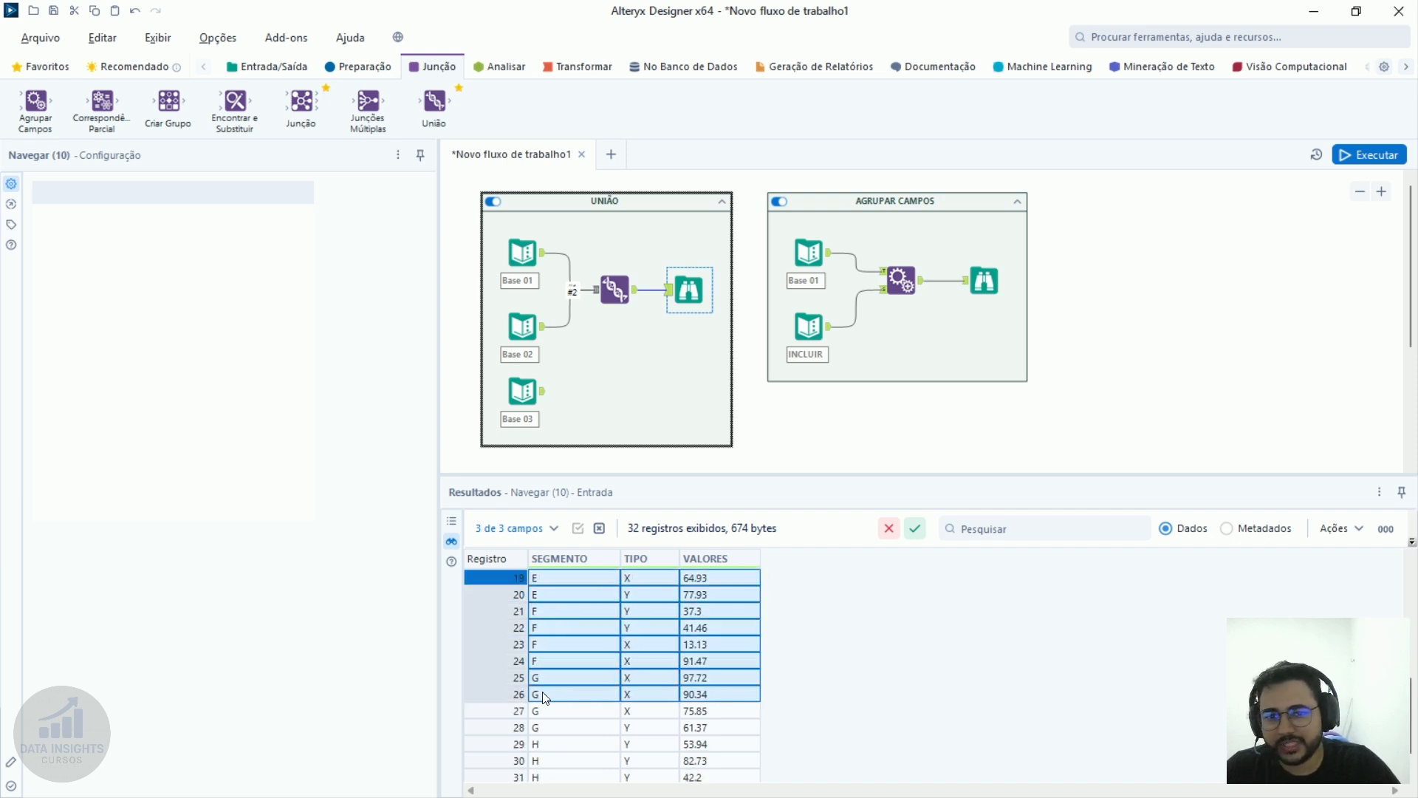
Review the Base 02 input's records across the SEGMENTO, TIPO and VALORES columns.
click(521, 326)
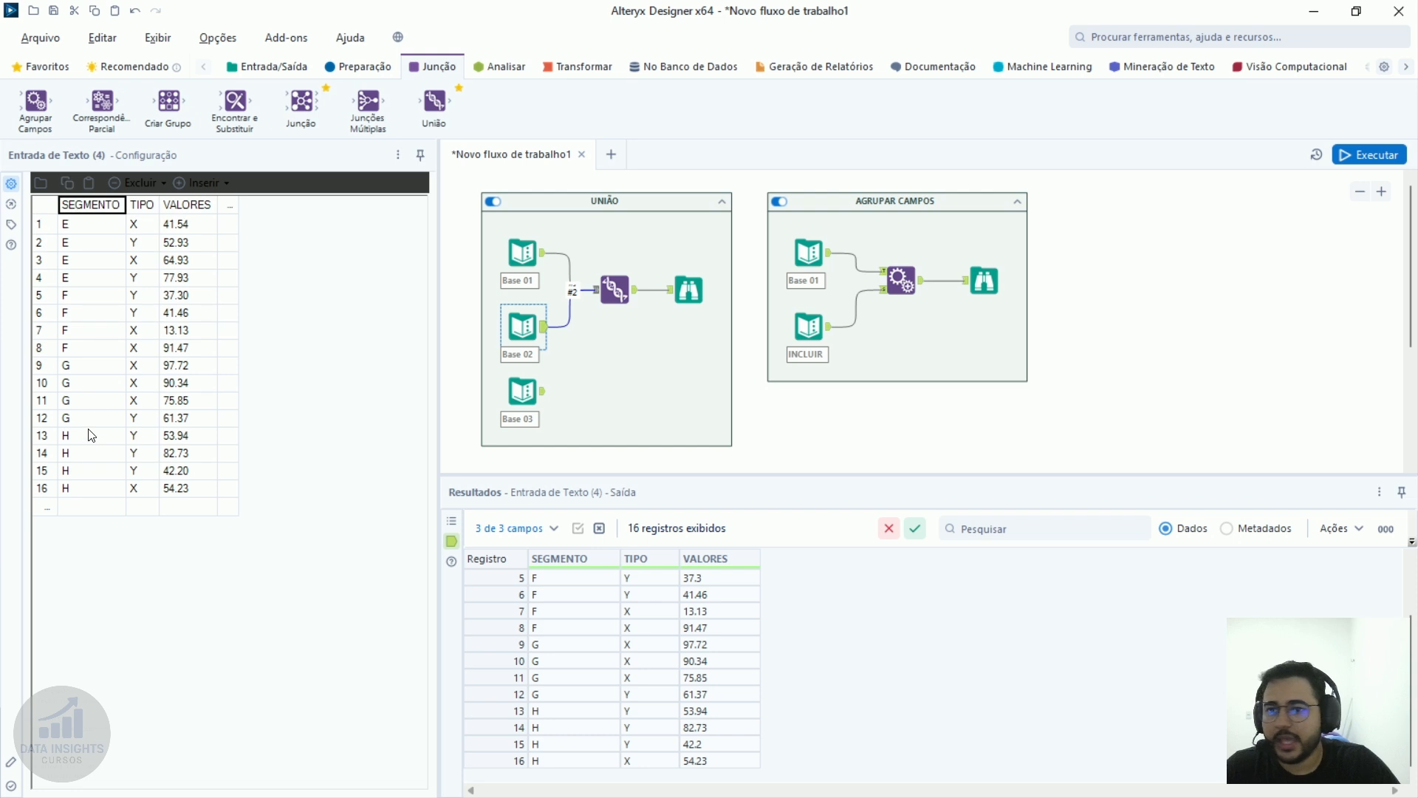
drag(109, 229, 194, 489)
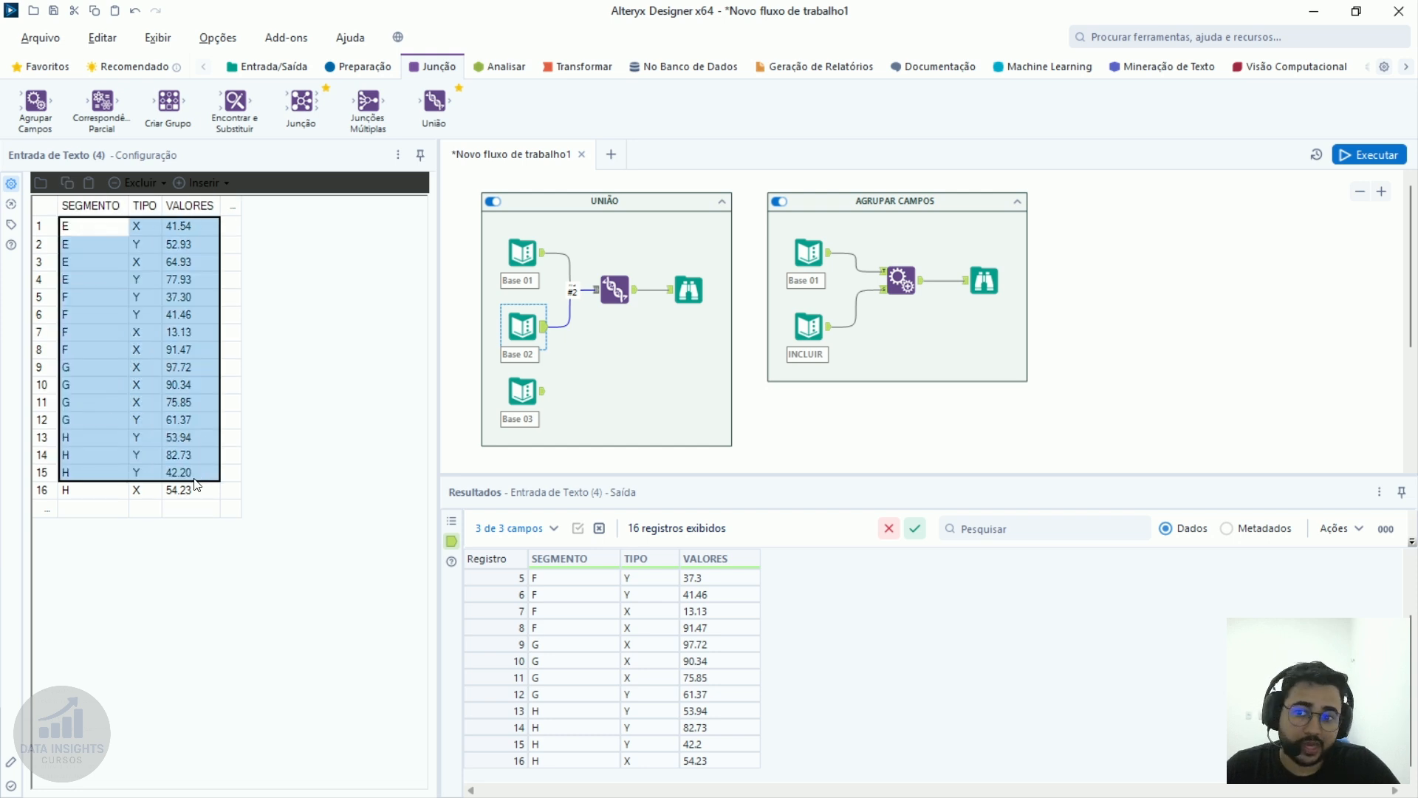
click(191, 490)
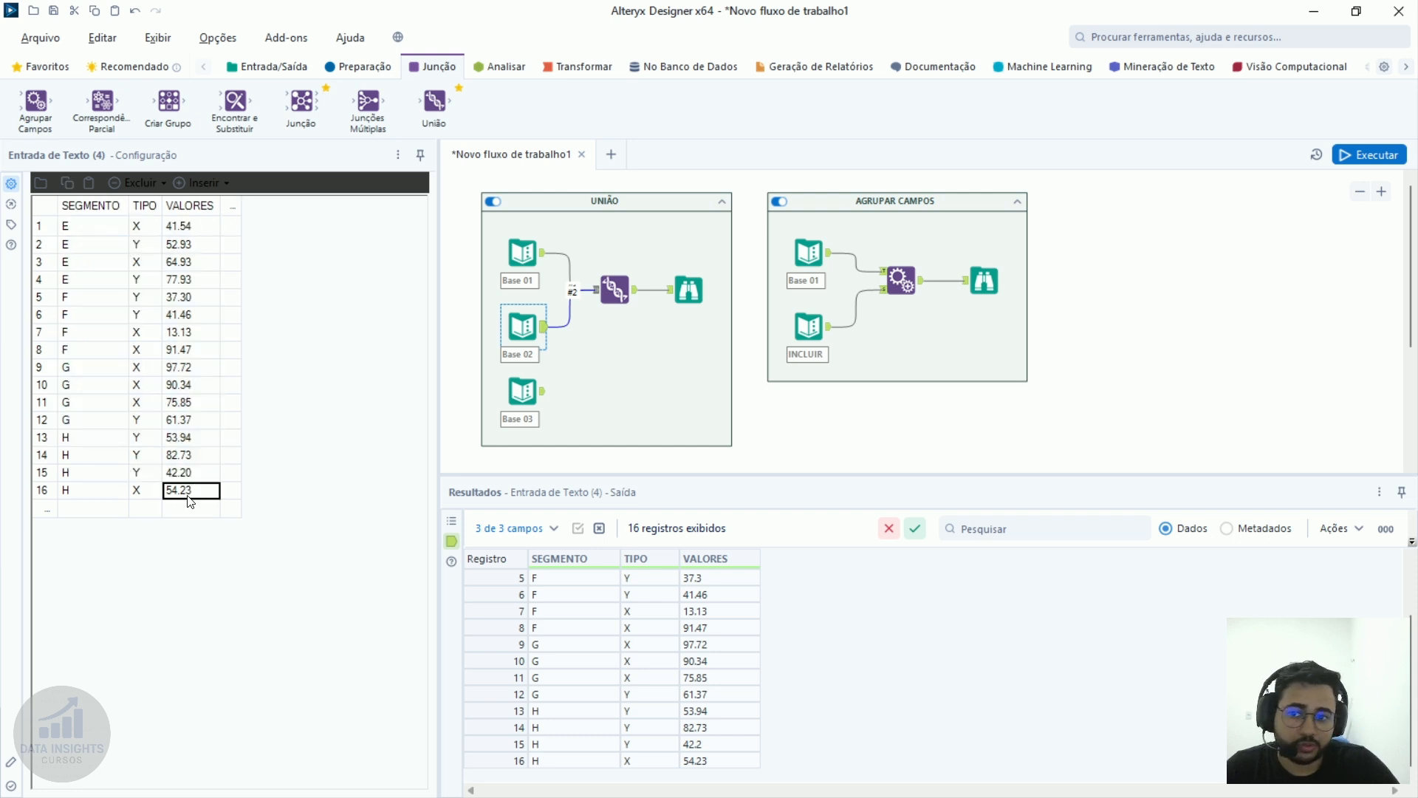
Set the União tool's mode to "Configurar campos manualmente".
click(605, 288)
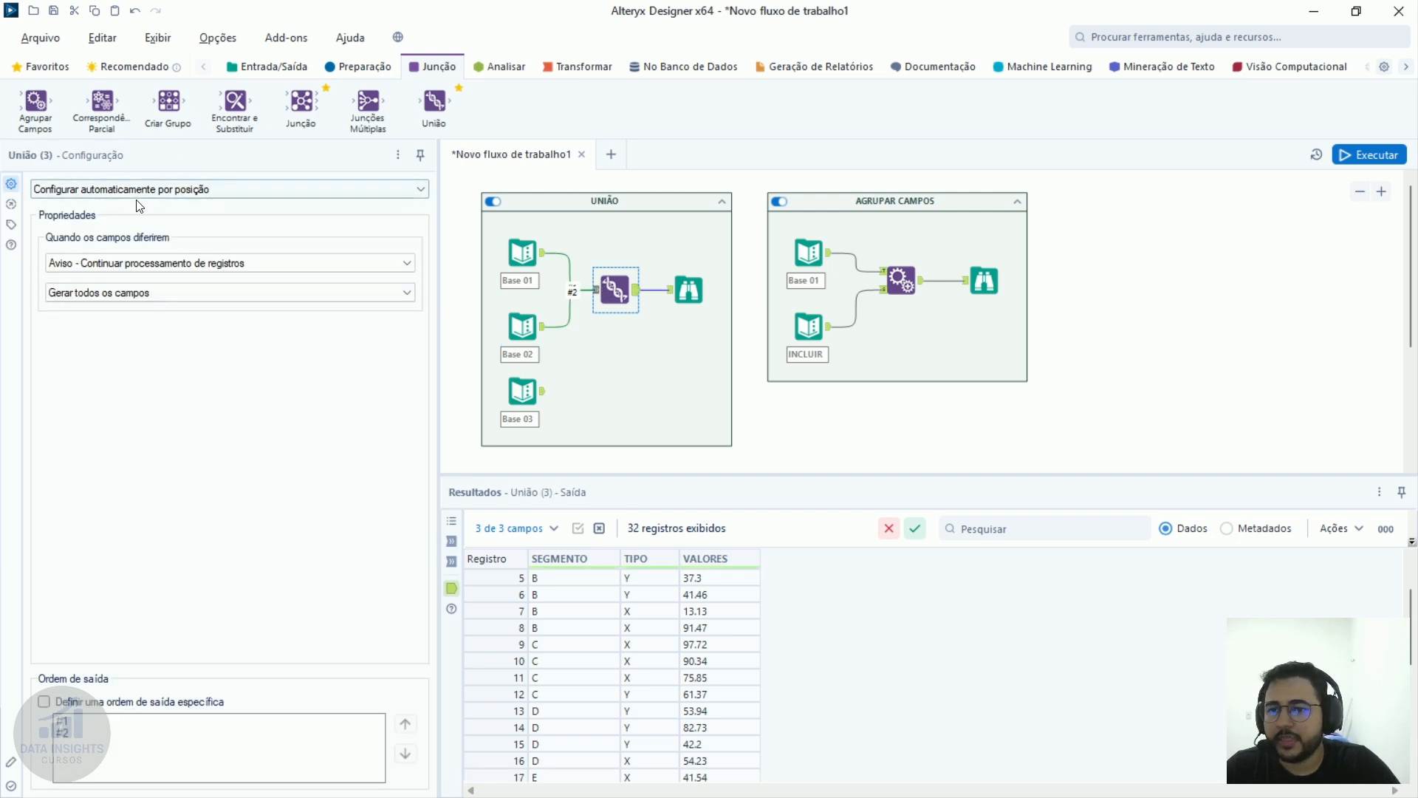
click(420, 189)
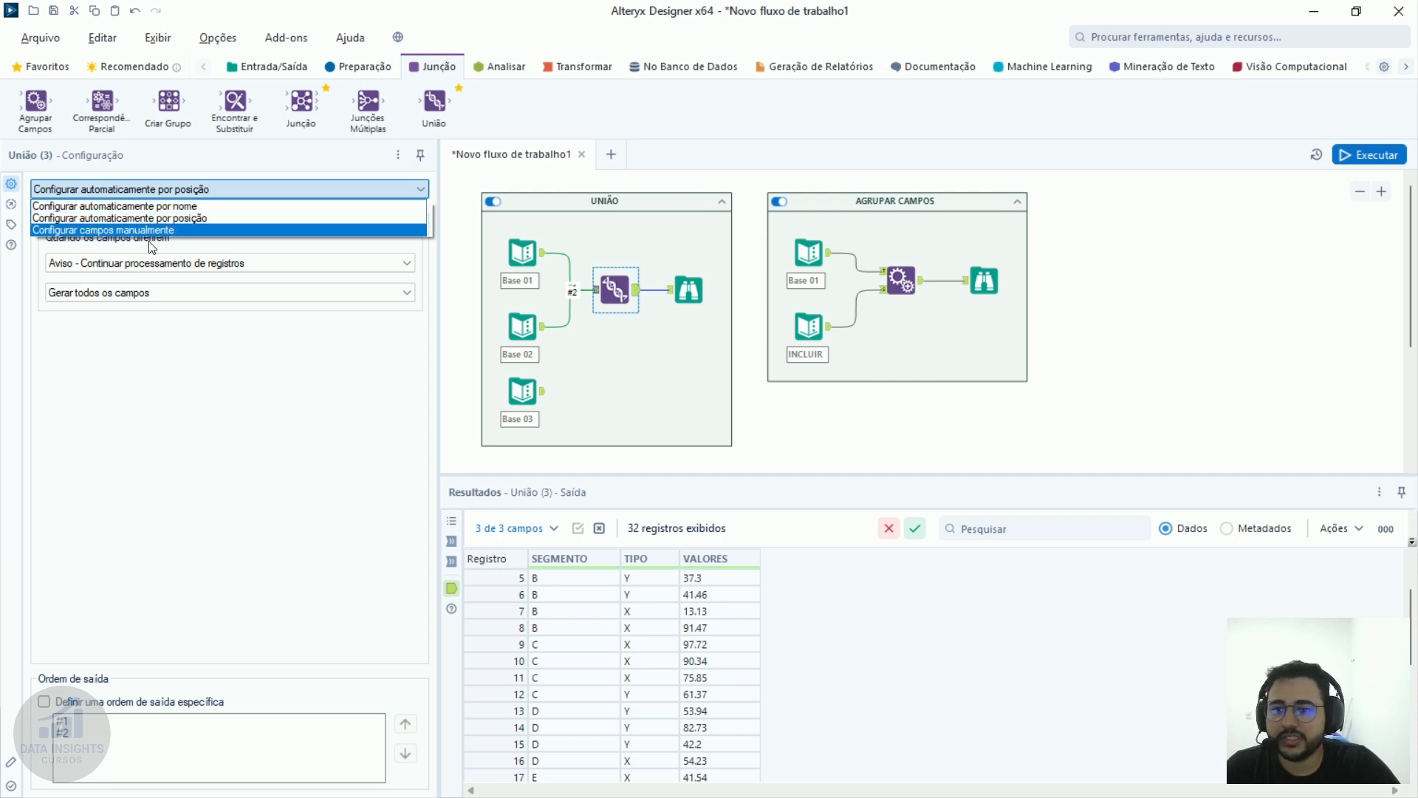
click(183, 230)
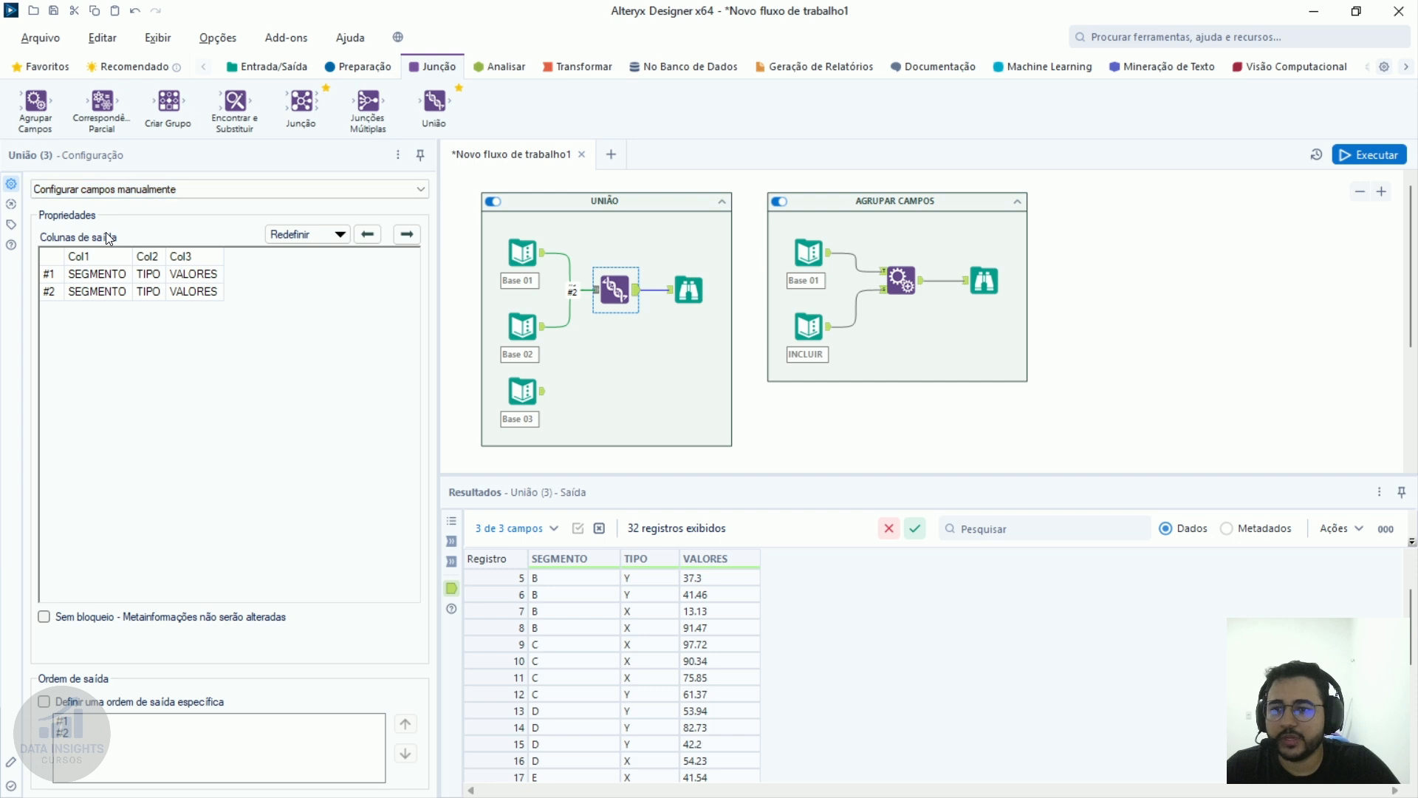
Move input #2's SEGMENTO field one output column forward, into Col2, and widen Col2 to show the full field name.
click(124, 293)
click(156, 291)
click(202, 296)
click(109, 293)
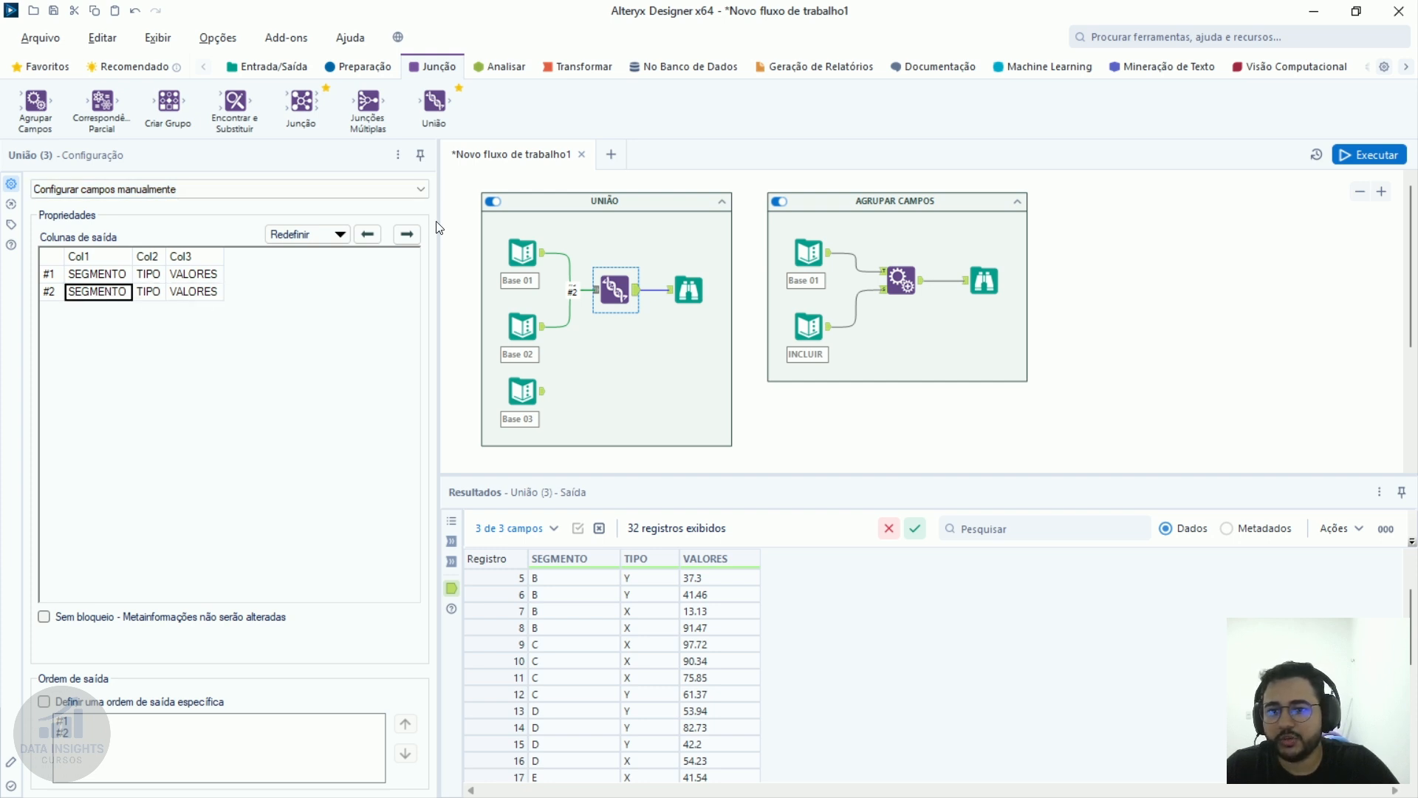
click(407, 234)
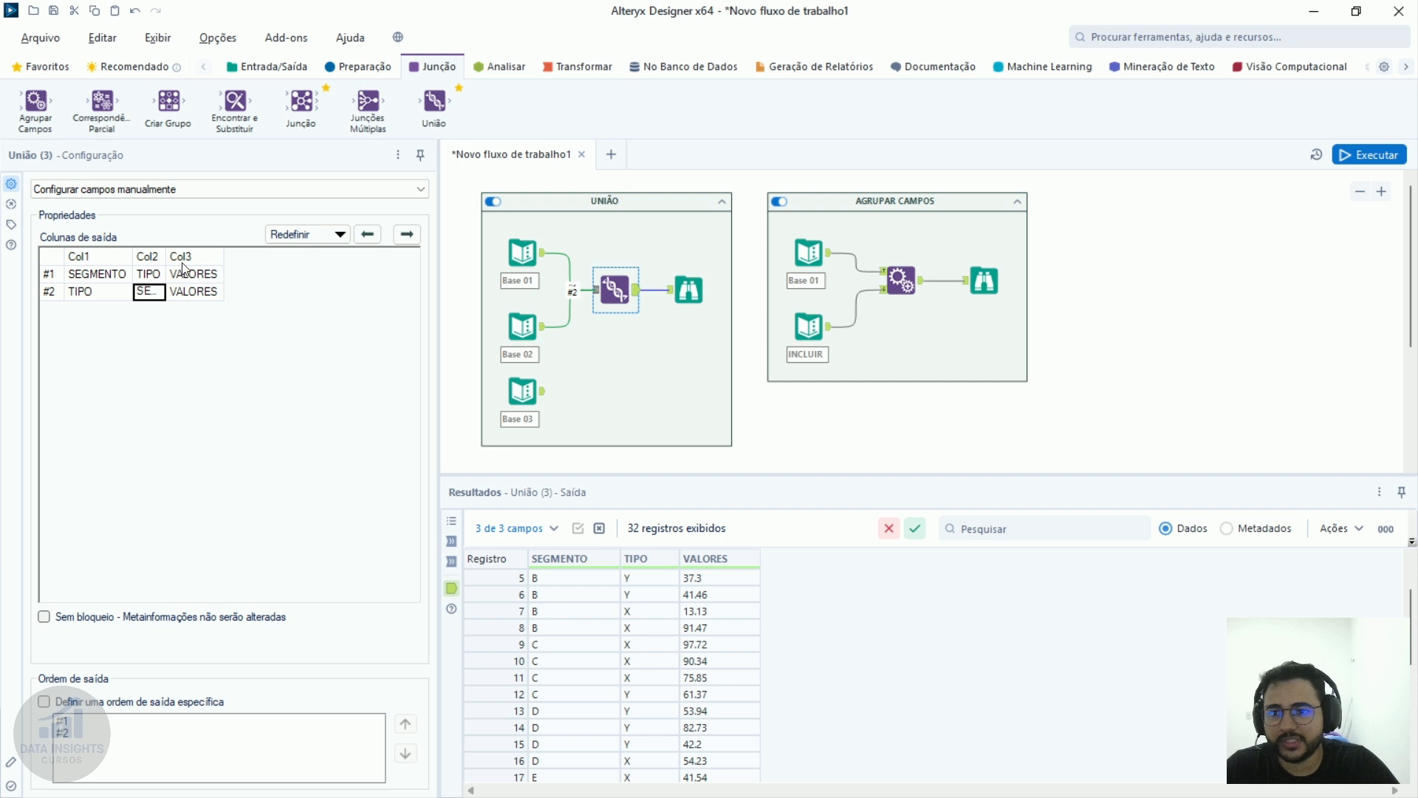
drag(167, 255, 216, 251)
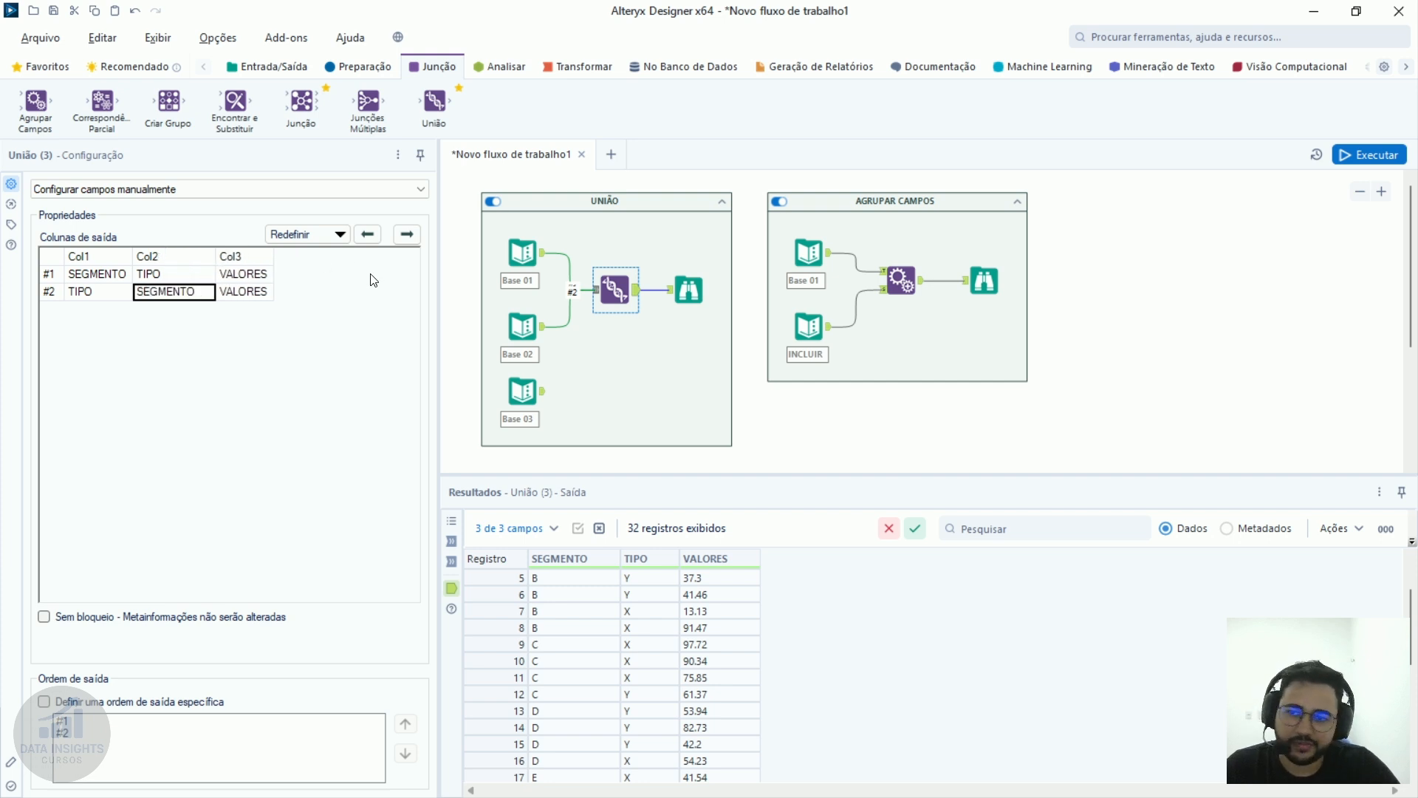
Return input #2's SEGMENTO to Col1, and shift #2's VALORES and #1's TIPO by one column and back.
click(370, 234)
click(260, 294)
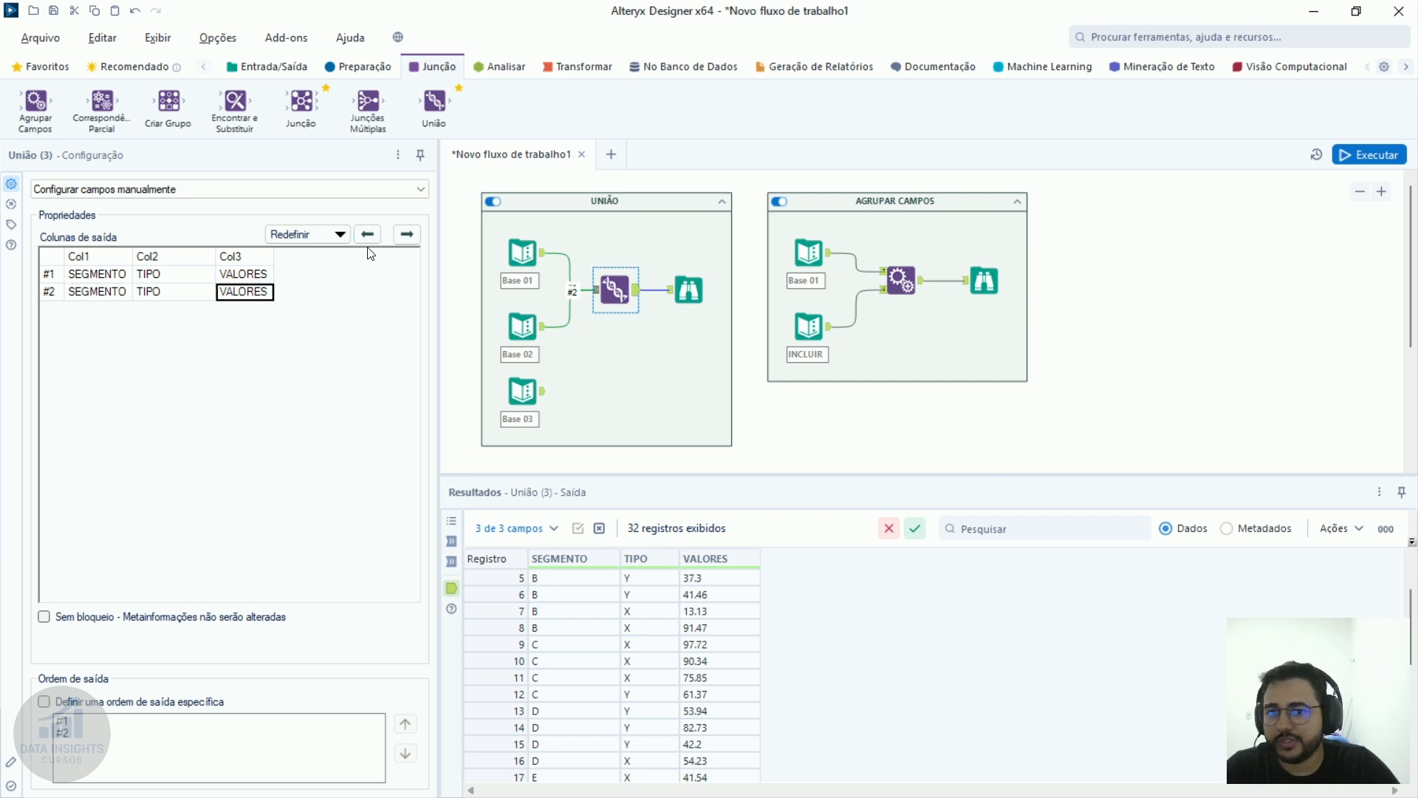
click(369, 234)
click(406, 234)
click(162, 275)
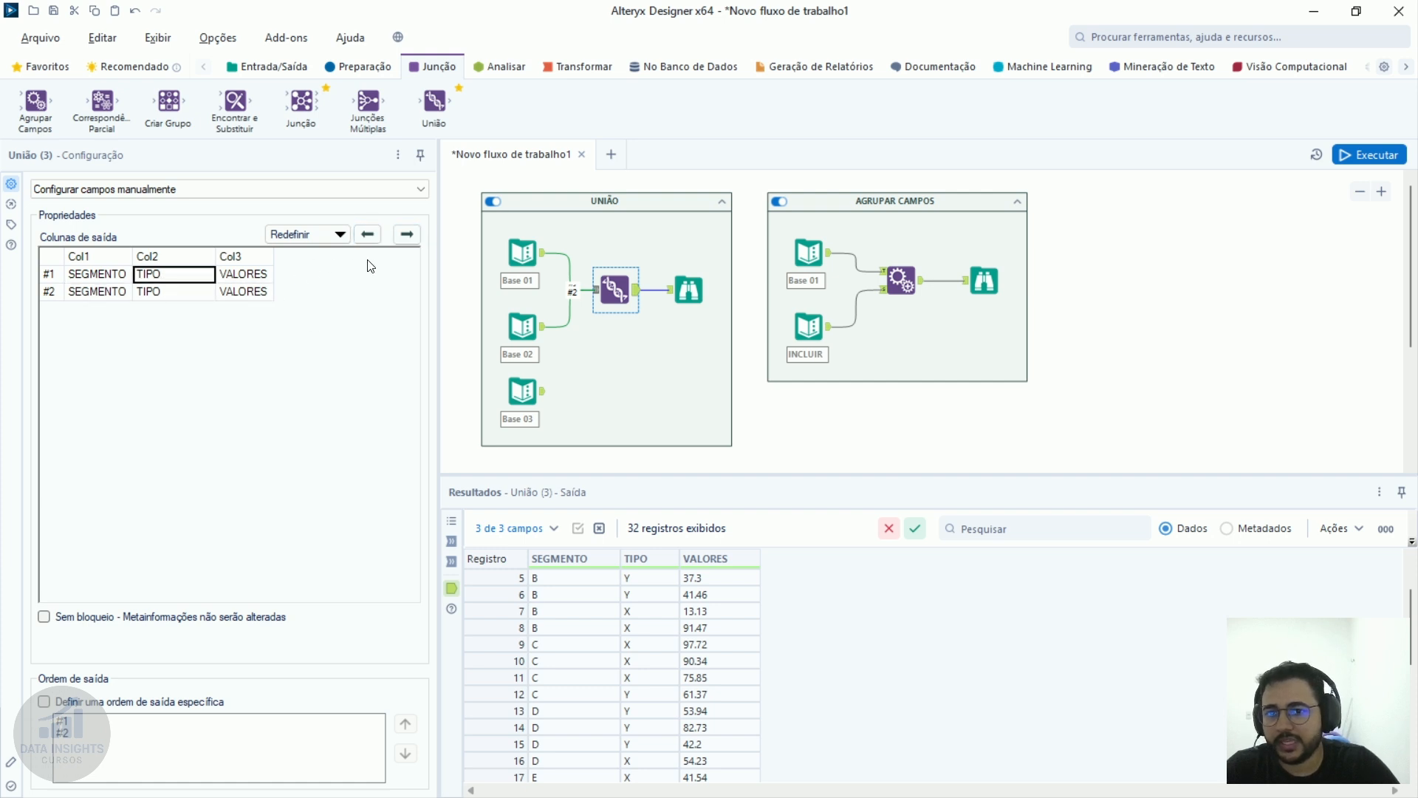
click(407, 234)
click(368, 236)
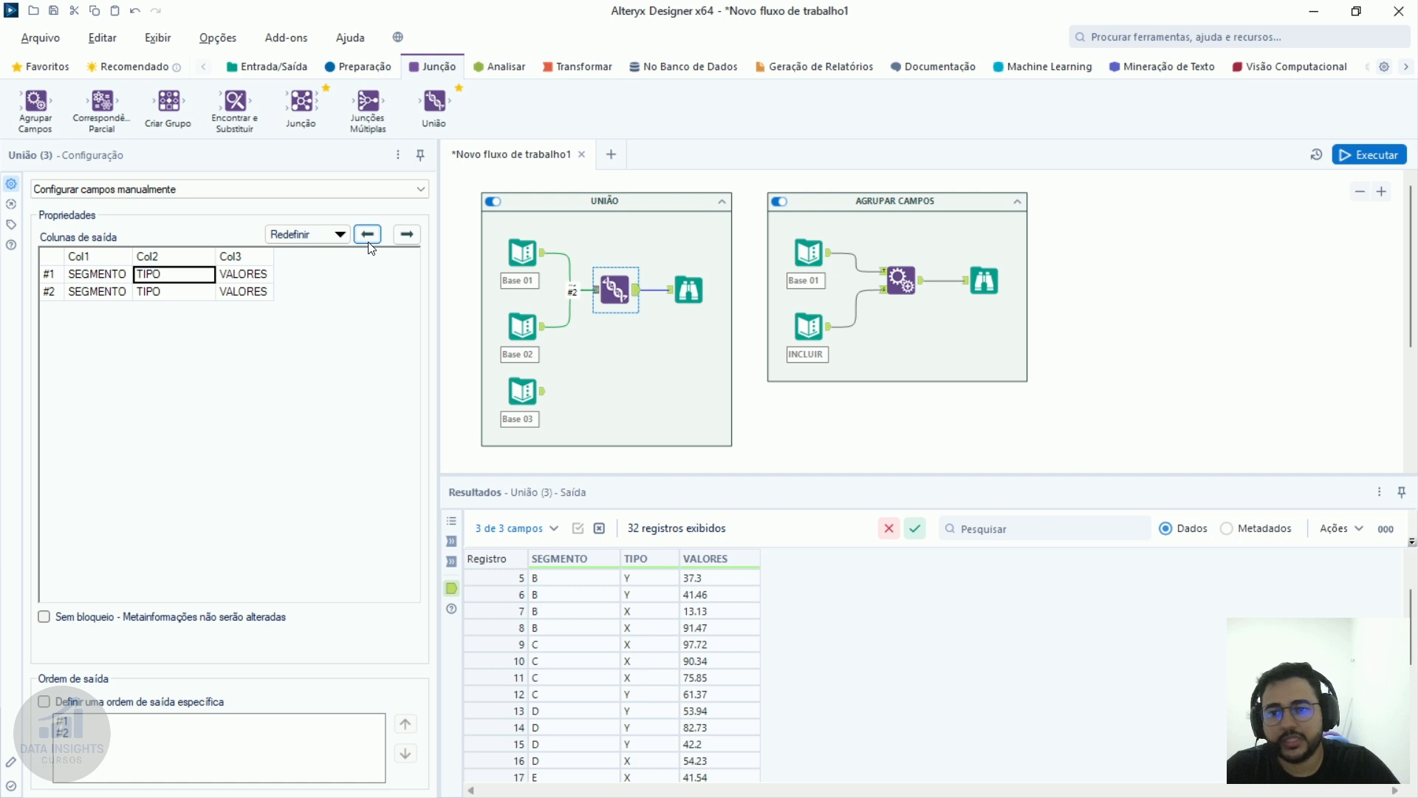
Set the União tool's mode to "Configurar automaticamente por nome" and keep "Aviso - Continuar processamento de registros" for differing fields.
click(187, 190)
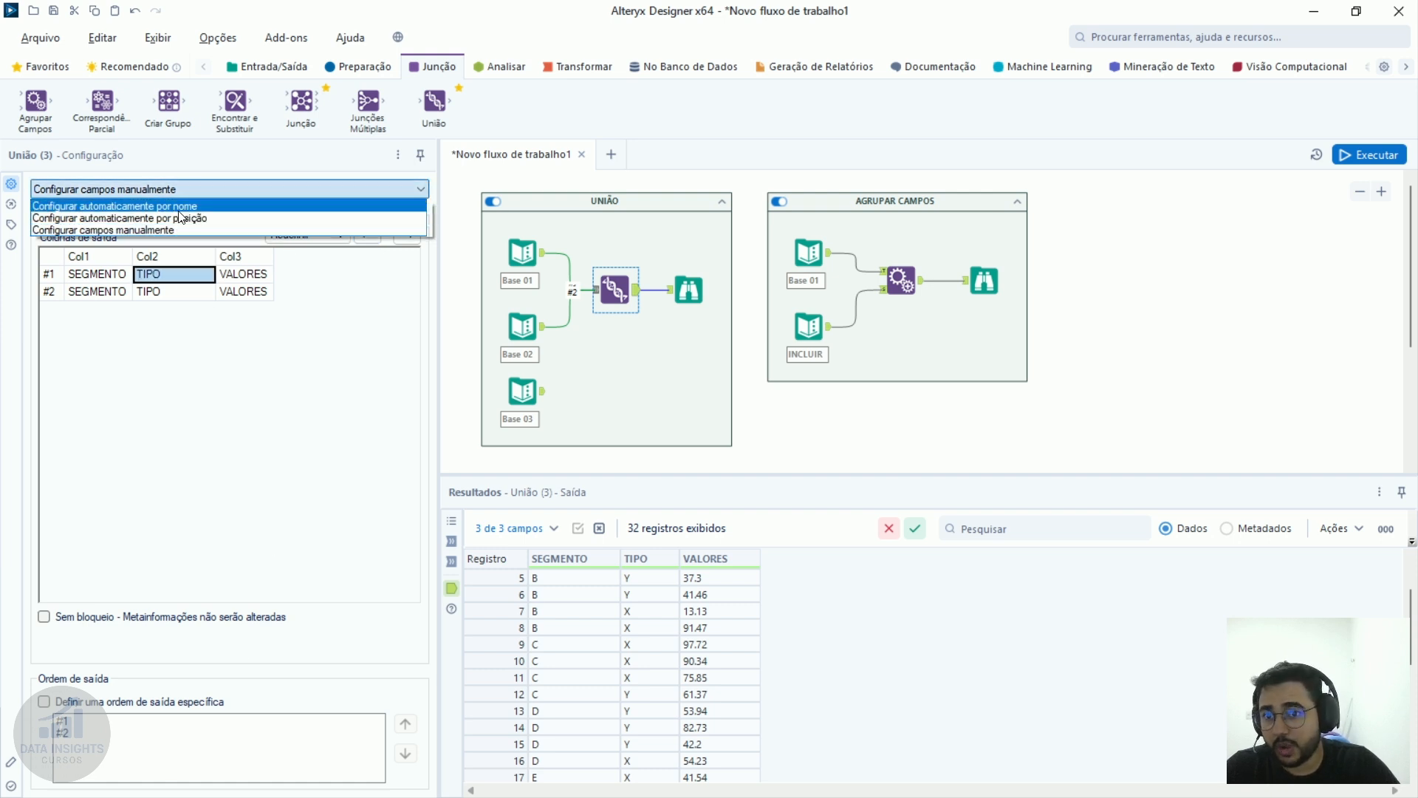
click(187, 205)
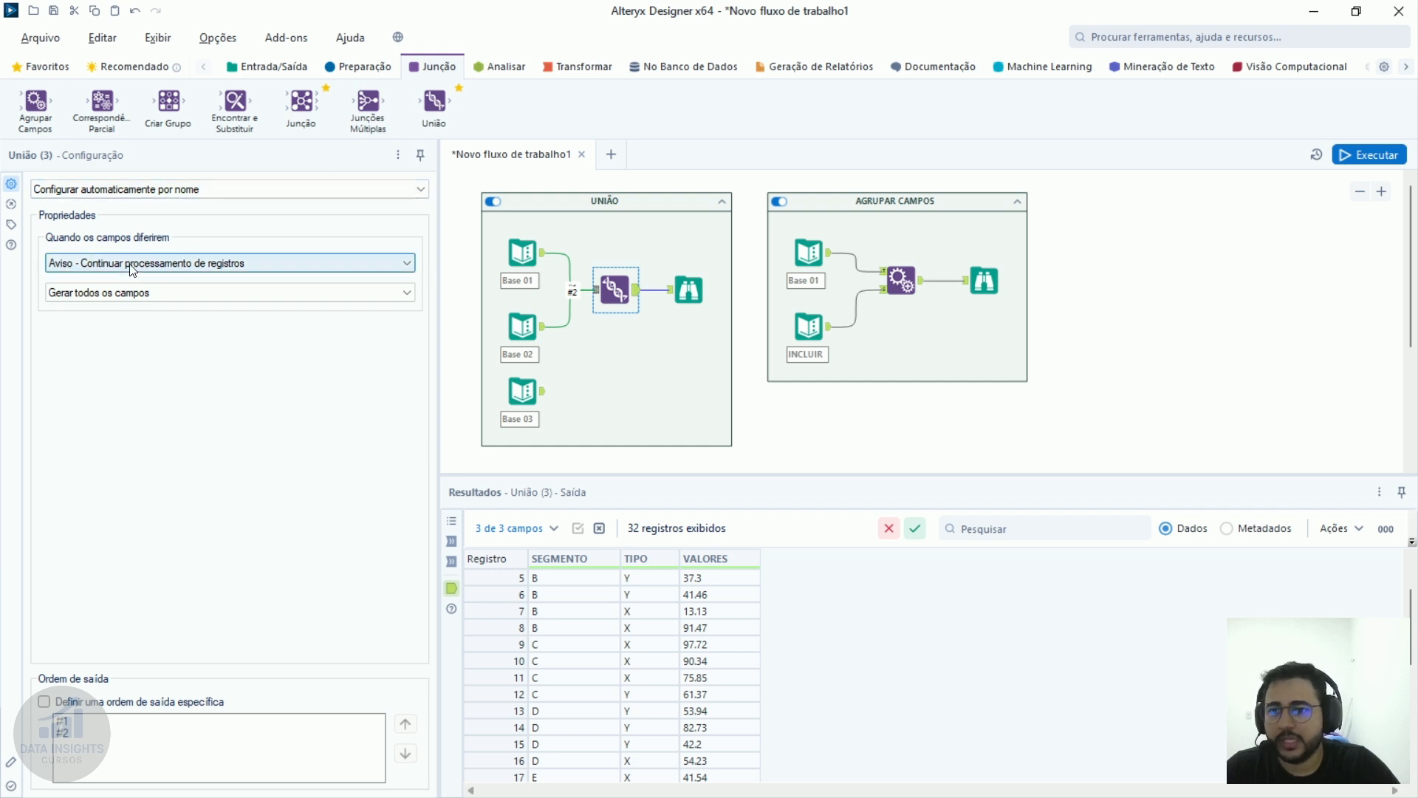
click(224, 263)
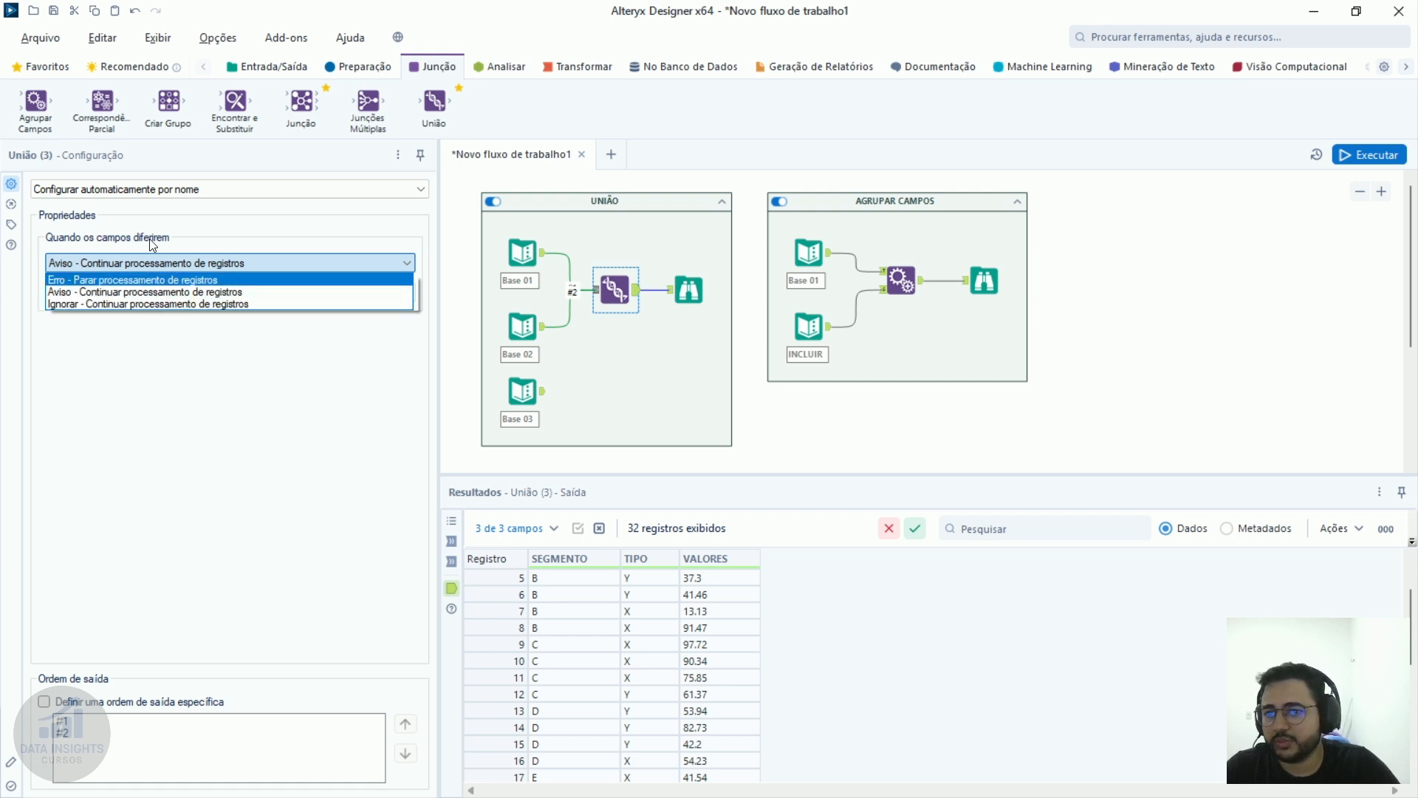
click(118, 292)
click(112, 296)
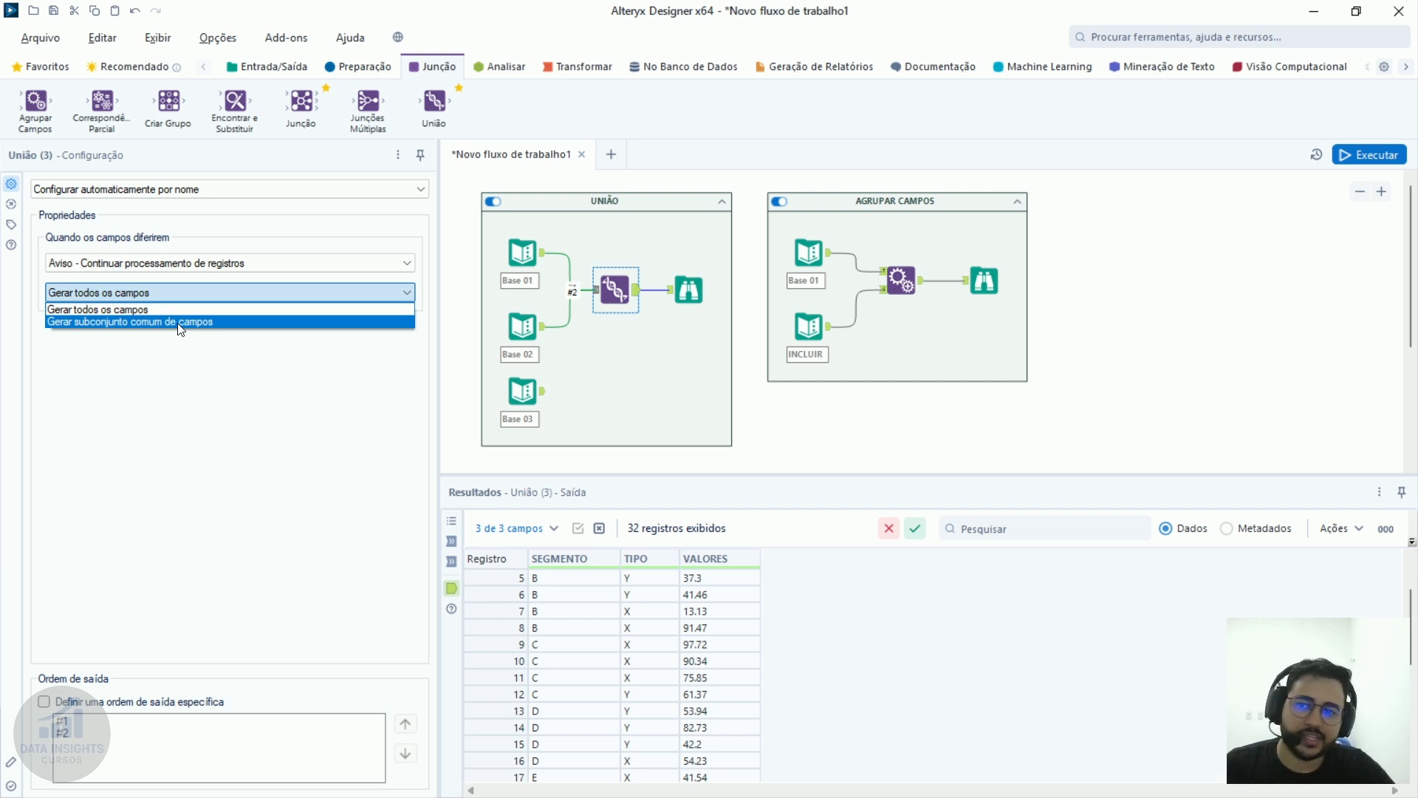
Add a column named EXTRA to the Base 01 input and fill all 16 records with 1.
click(529, 257)
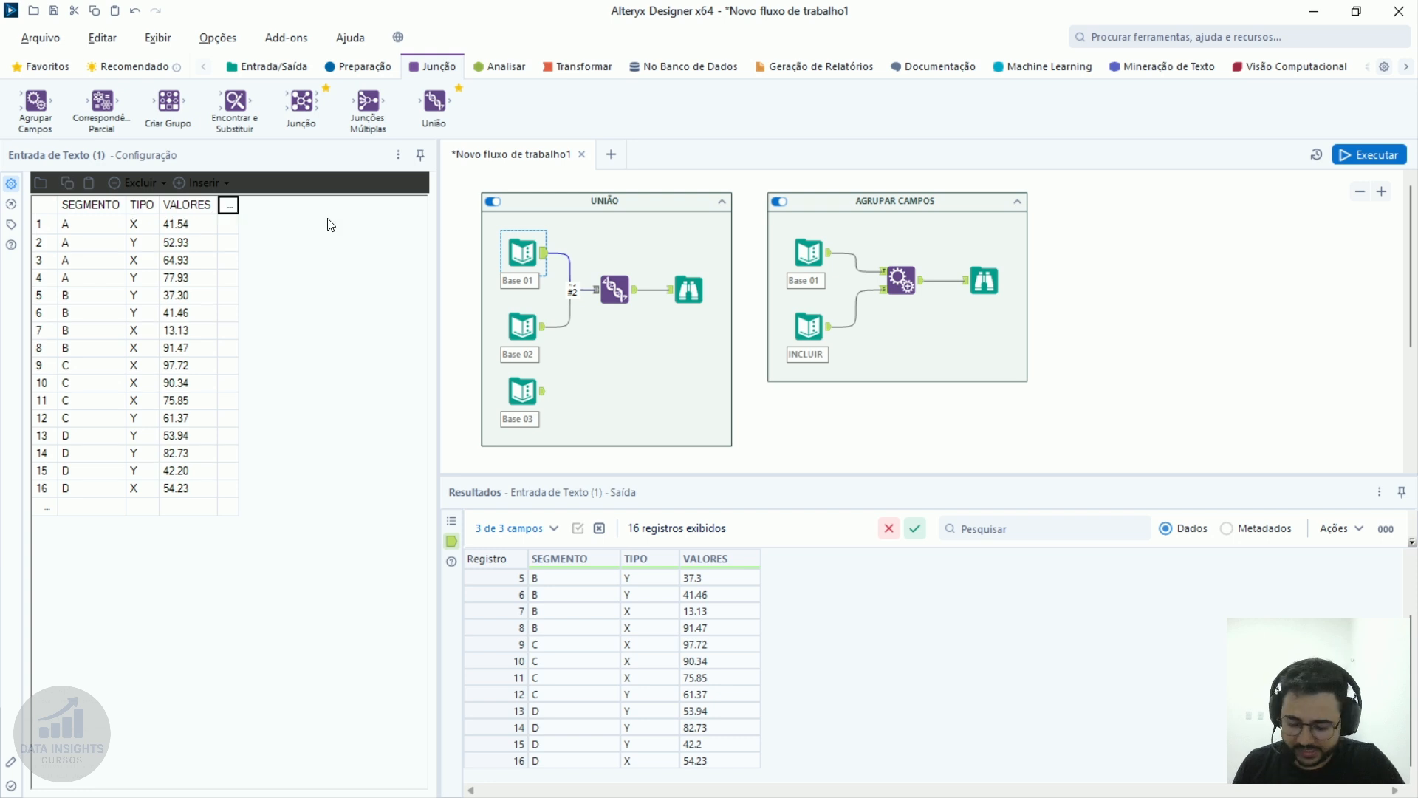
text(e)
key(BackSpace)
key(Caps_Lock)
text(E)
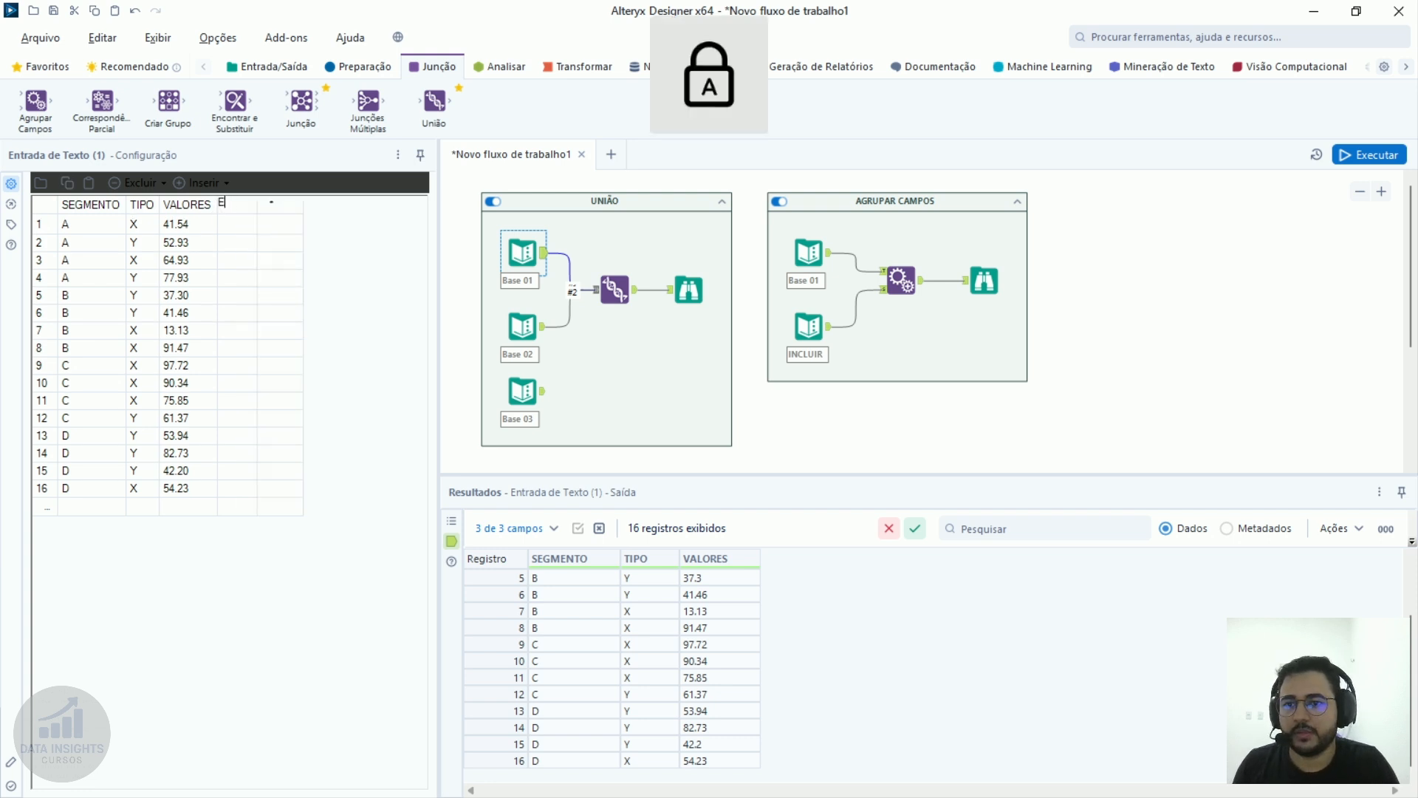
text(XTRA)
key(Return)
text(1)
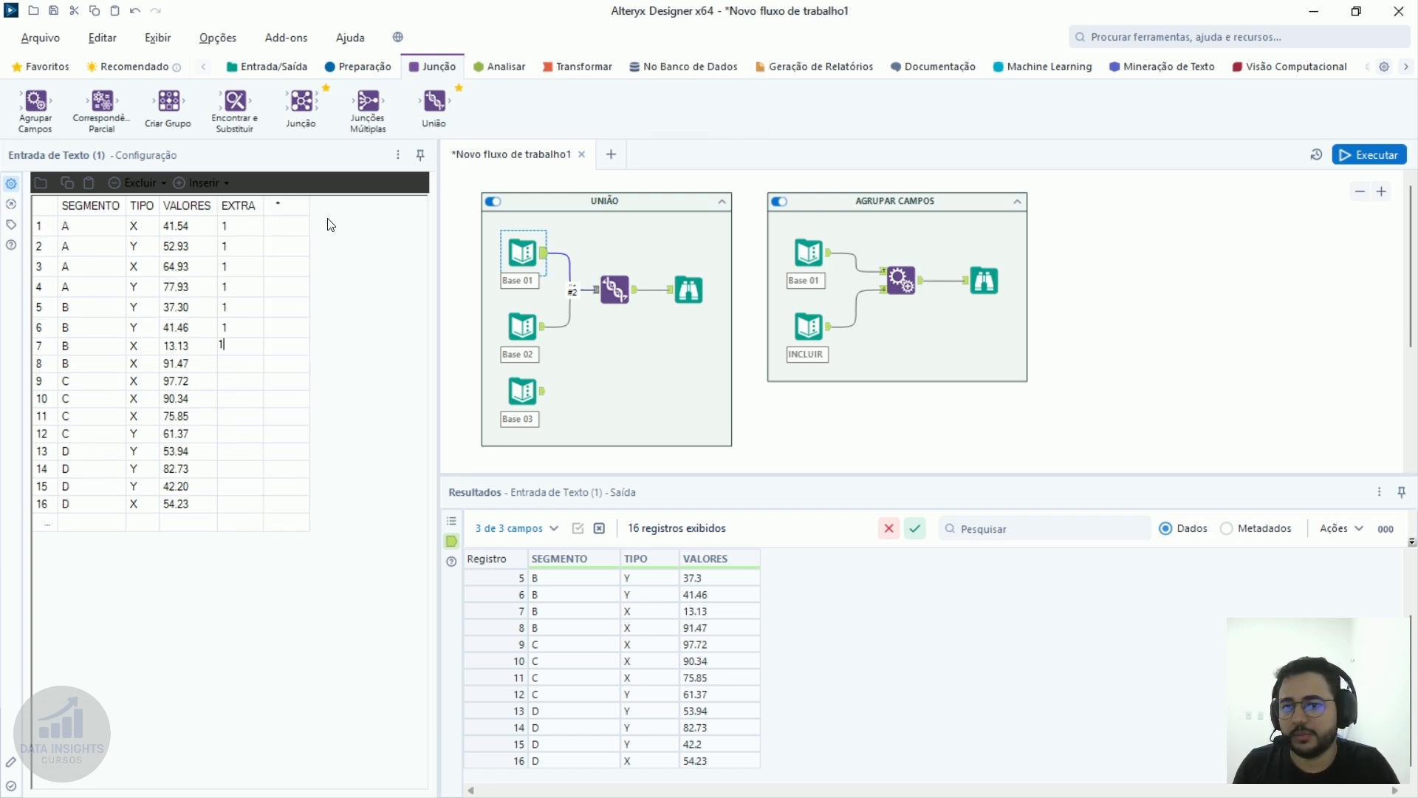
text( 1 1 1 1 1 1 1 1 1 1 1 1 1 1 )
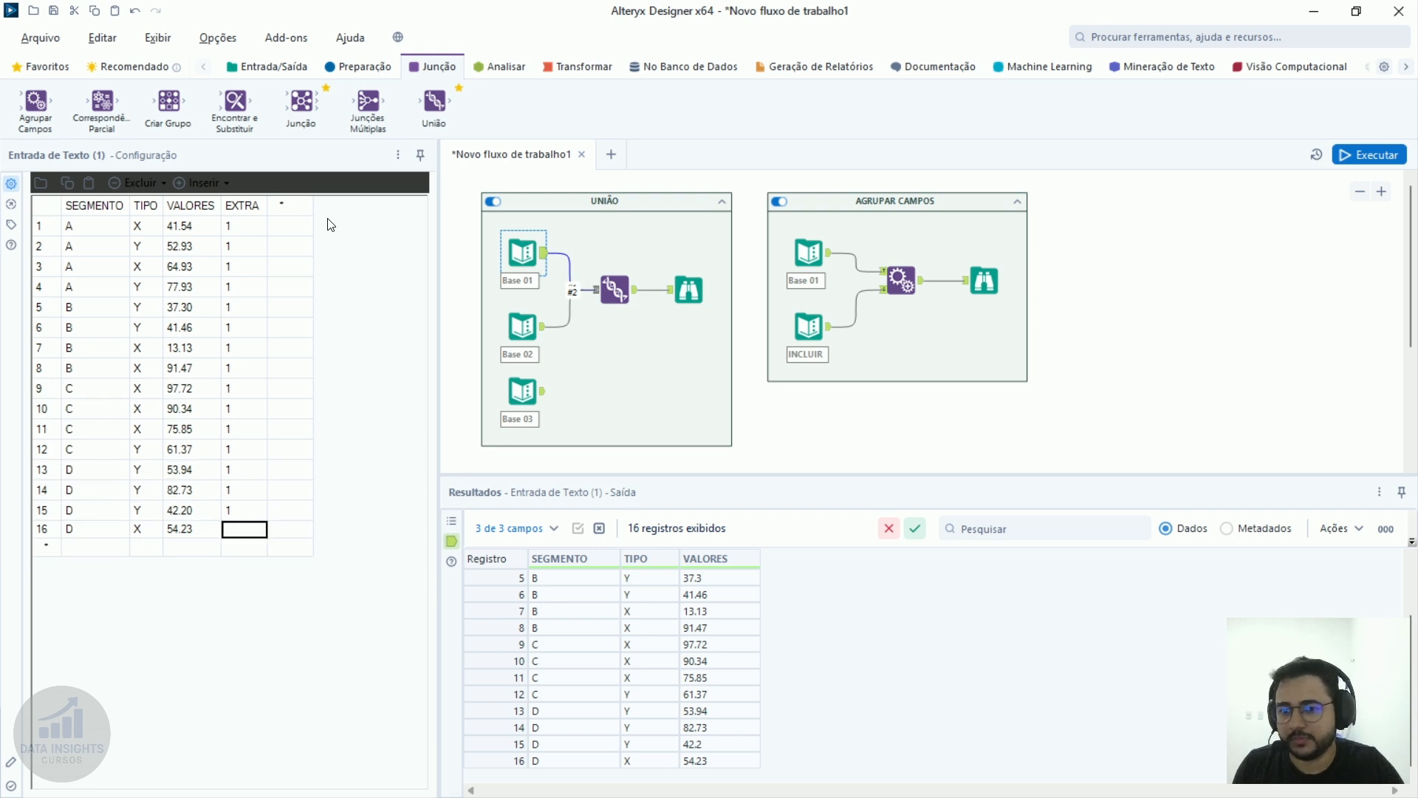
text(1)
Set the União tool's field output to "Gerar subconjunto comum de campos".
click(616, 290)
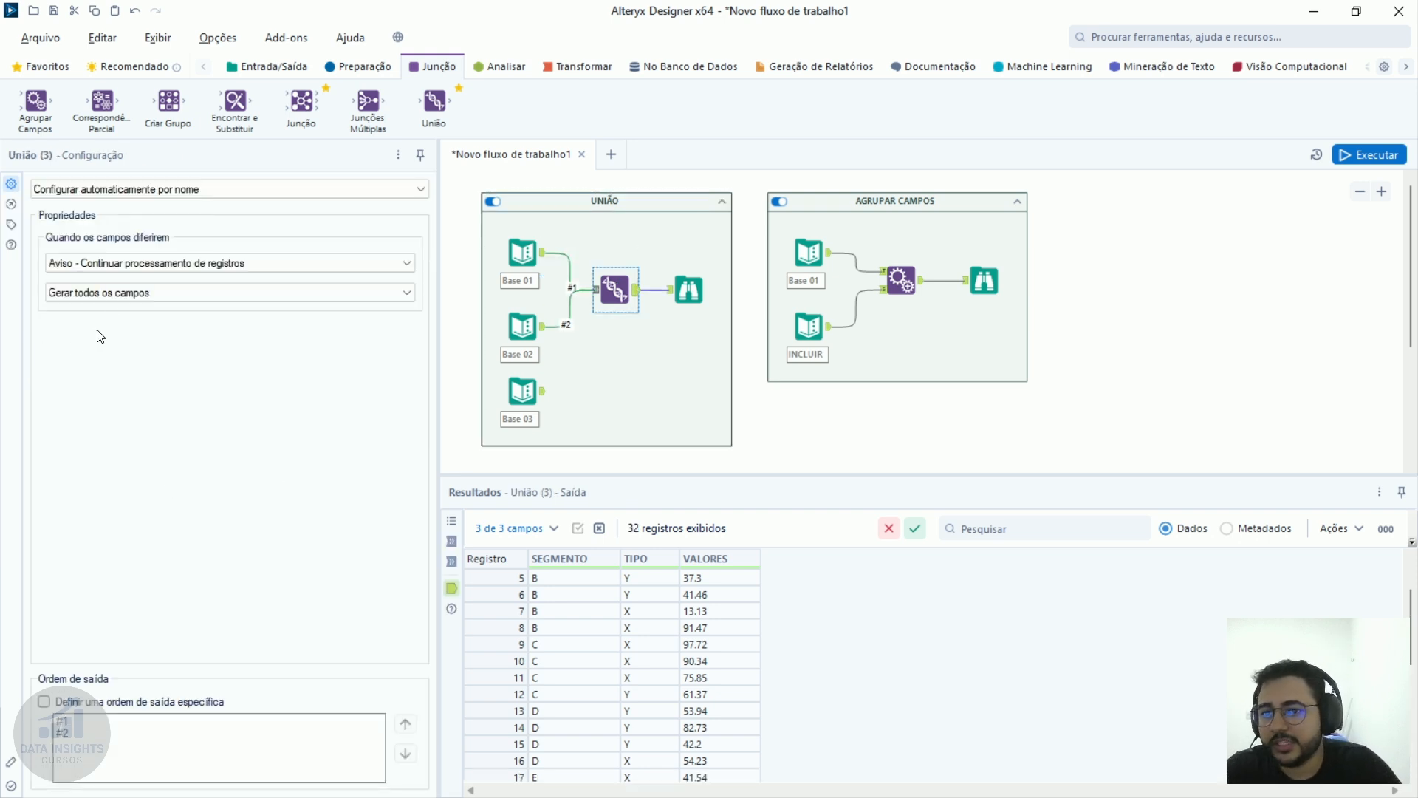
click(111, 294)
click(112, 321)
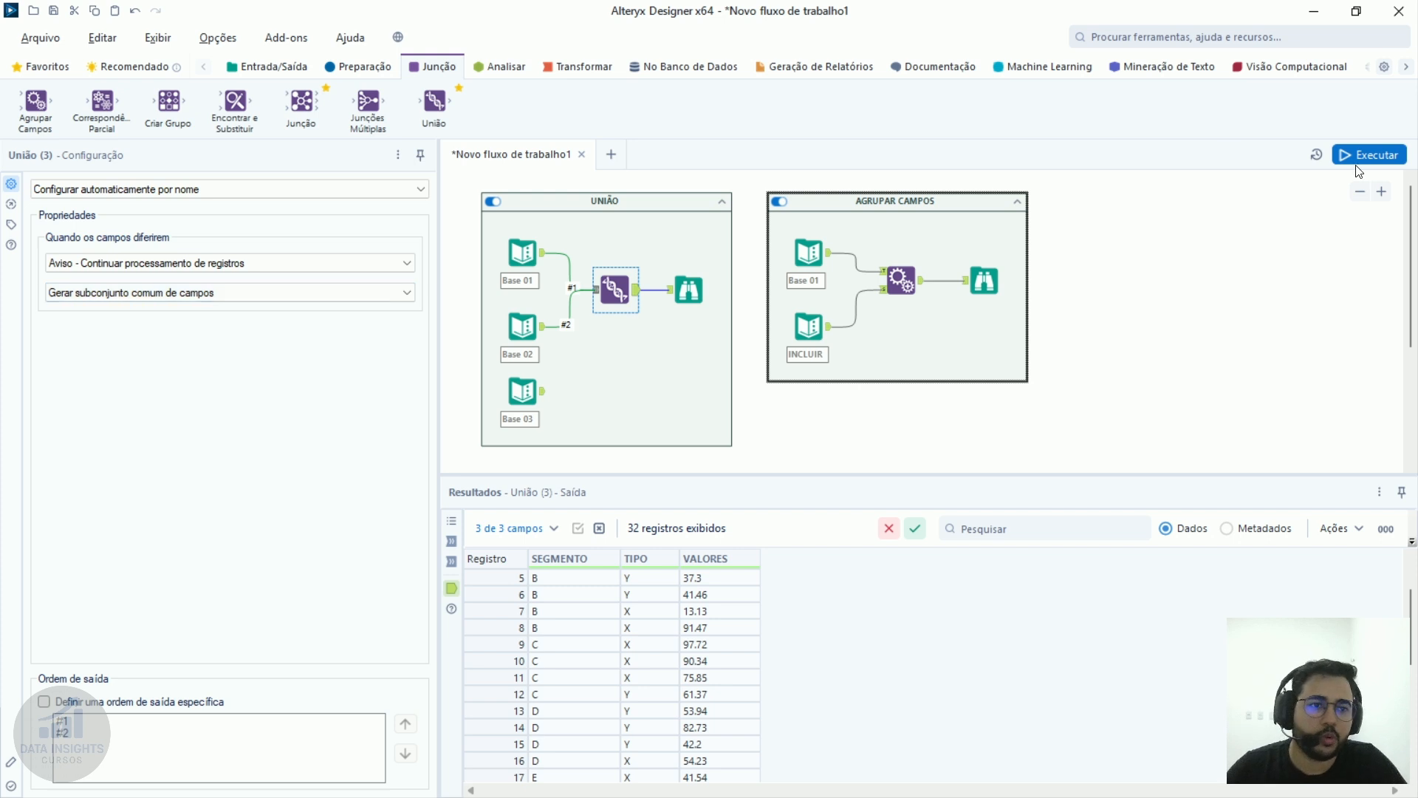
Run the workflow and examine which fields the common-subset union outputs.
click(1379, 156)
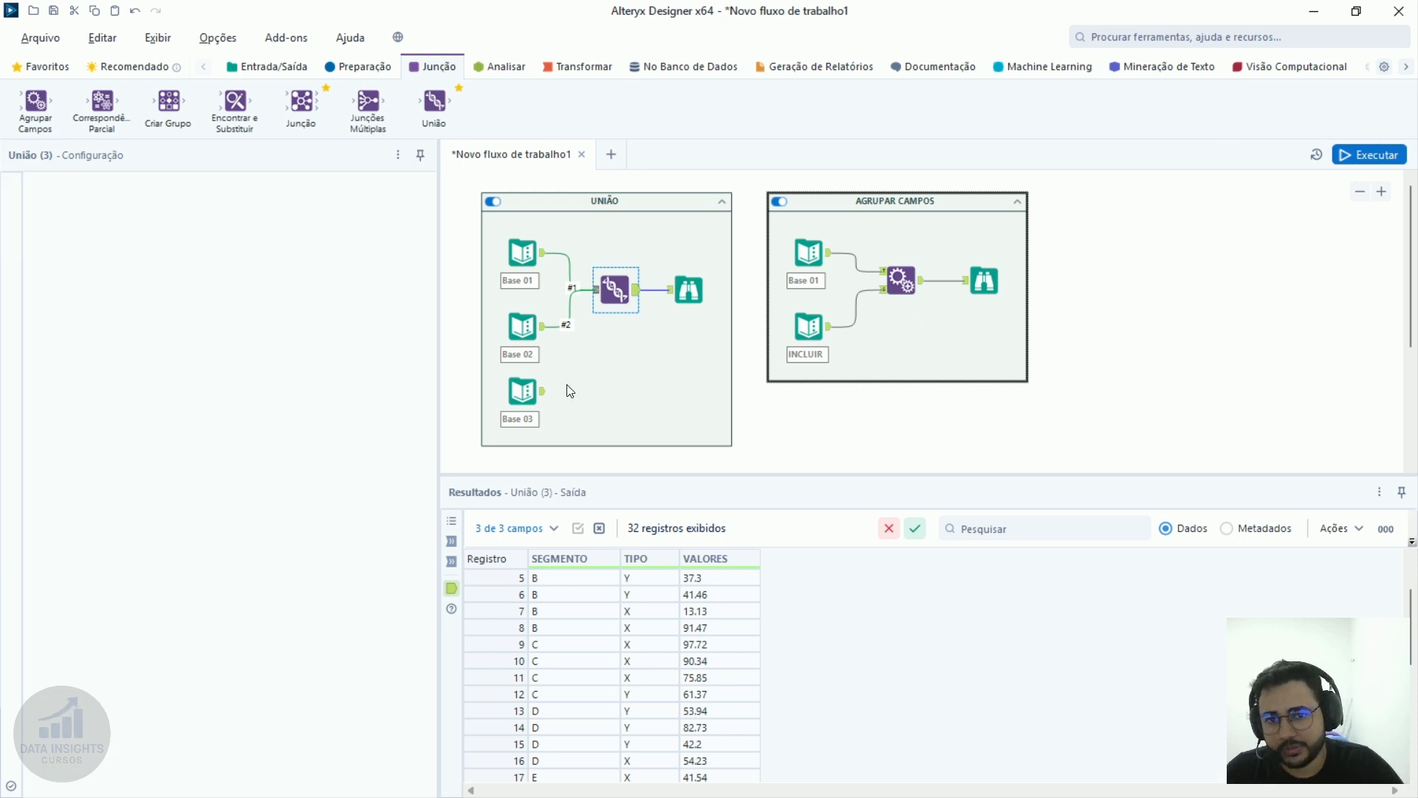
click(690, 280)
drag(563, 594, 720, 694)
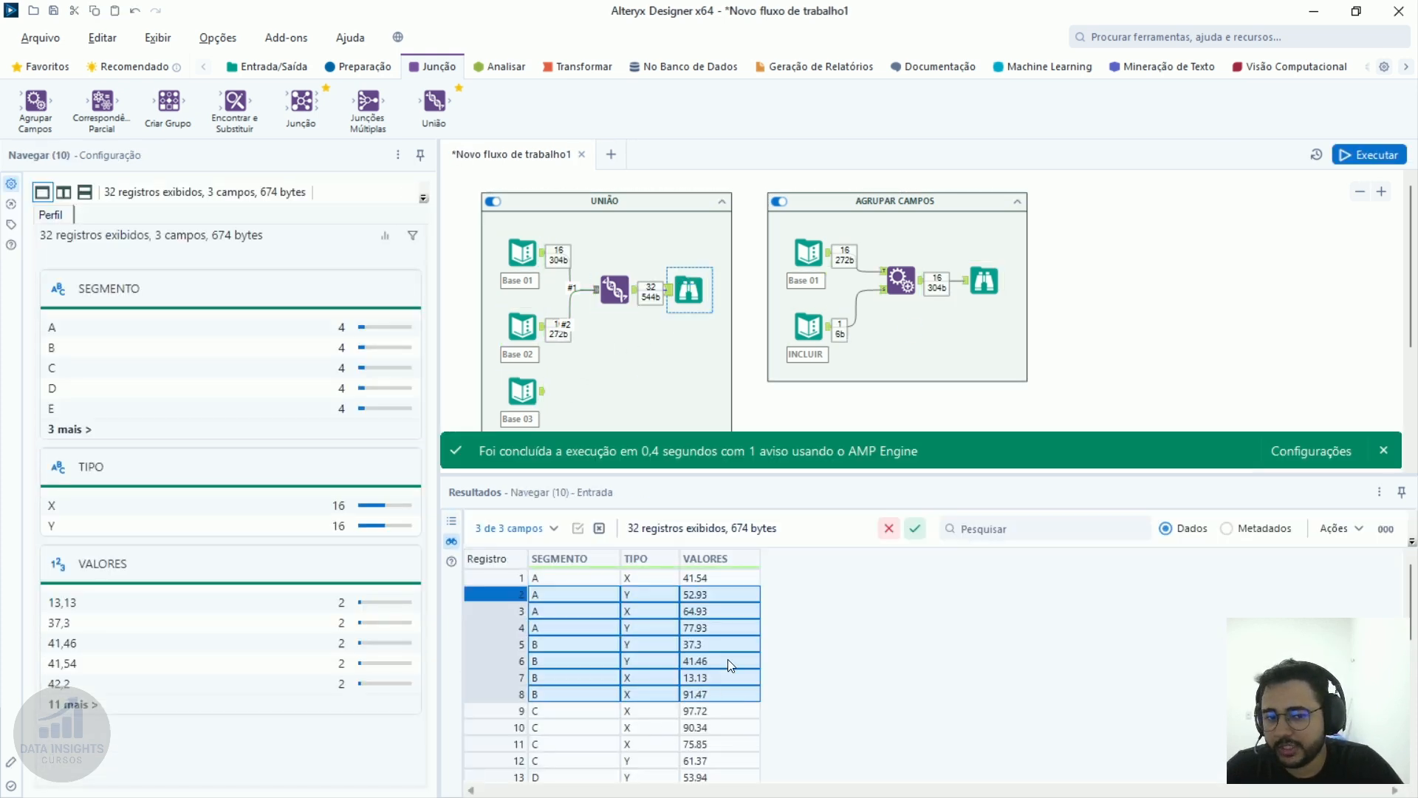
Set the União tool's field output to "Gerar todos os campos" and run the workflow.
click(615, 288)
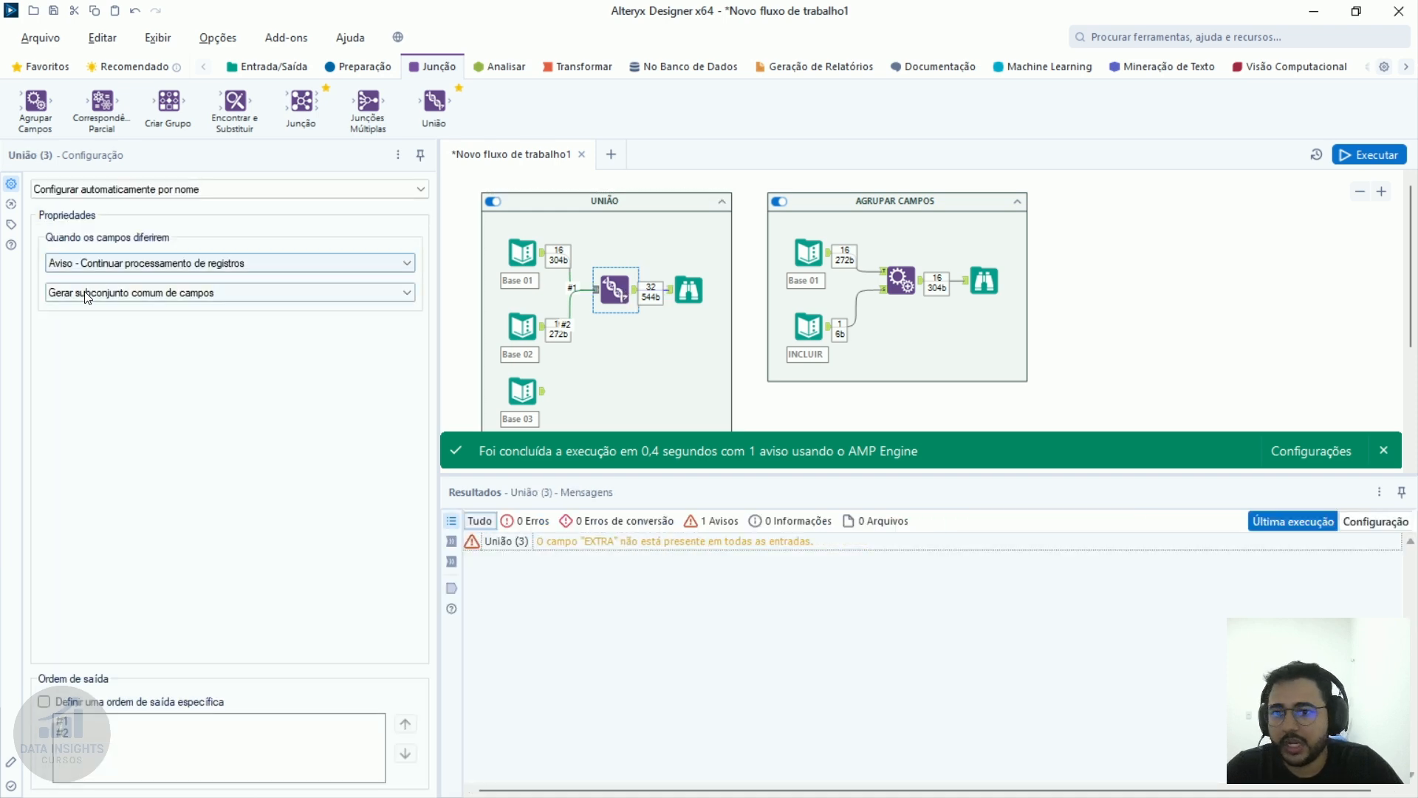
click(130, 293)
click(111, 306)
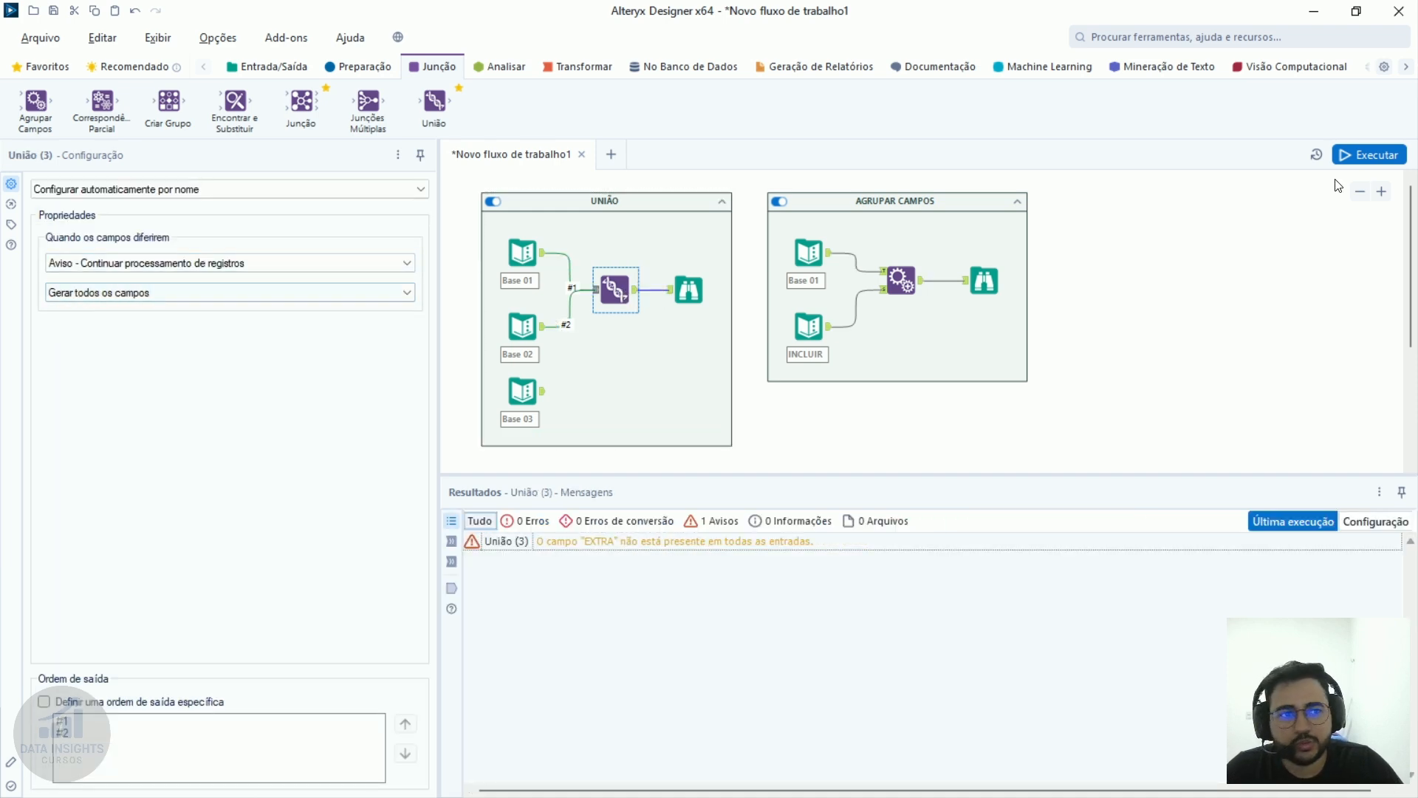
click(1352, 154)
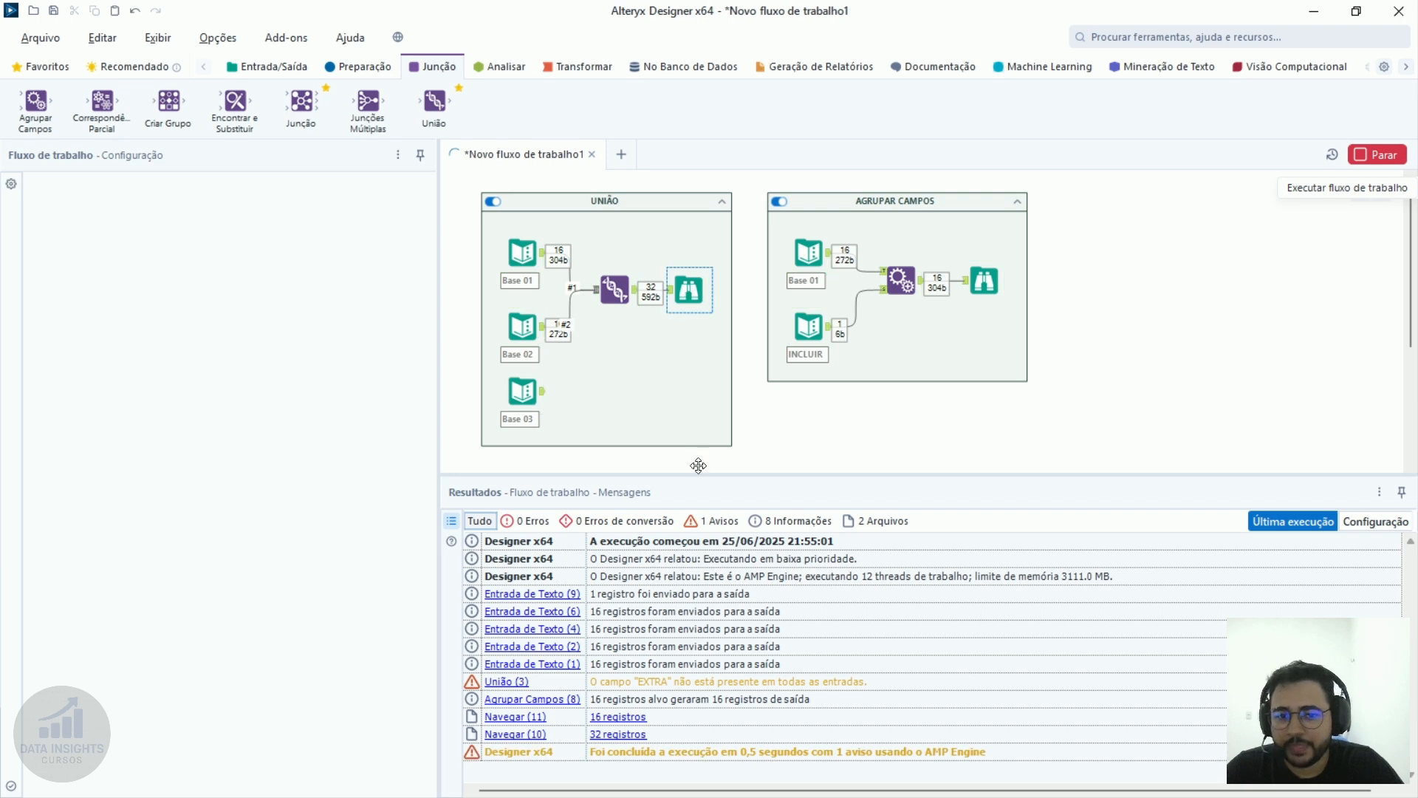
Examine the EXTRA column in the union output, comparing the Base 01 records with the Base 02 records.
click(689, 290)
scroll(781, 655, down, 4)
scroll(781, 656, up, 1)
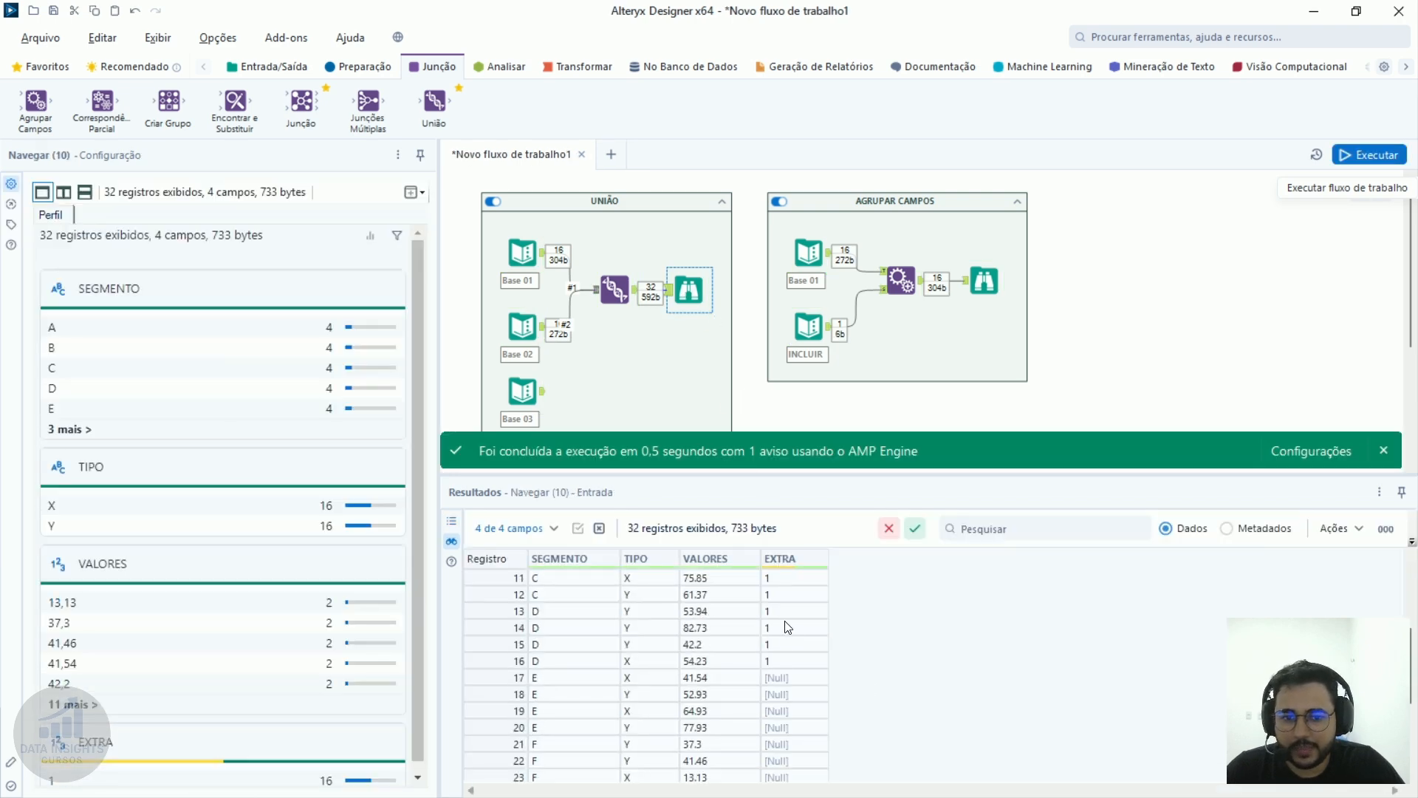
click(793, 661)
drag(793, 664, 855, 785)
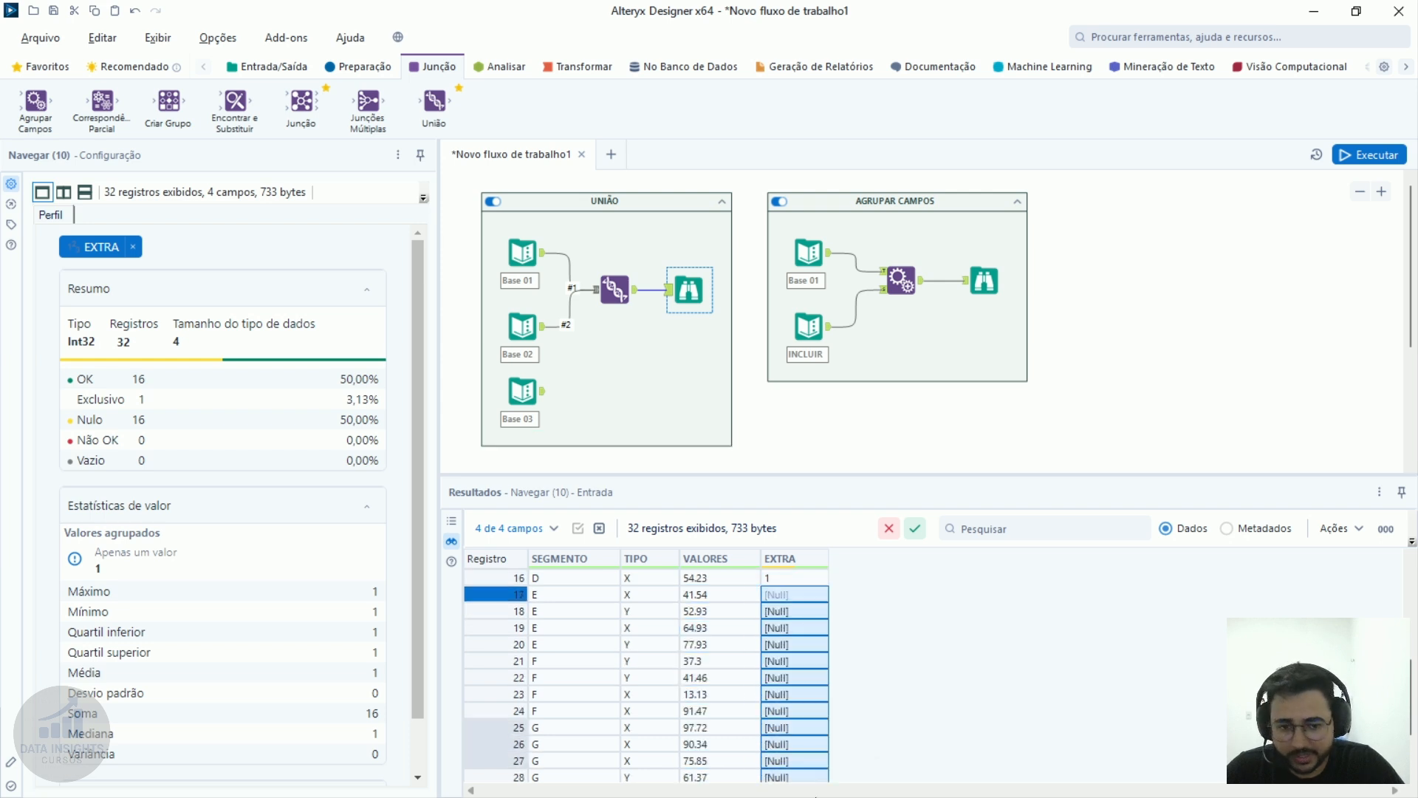
drag(851, 613, 794, 779)
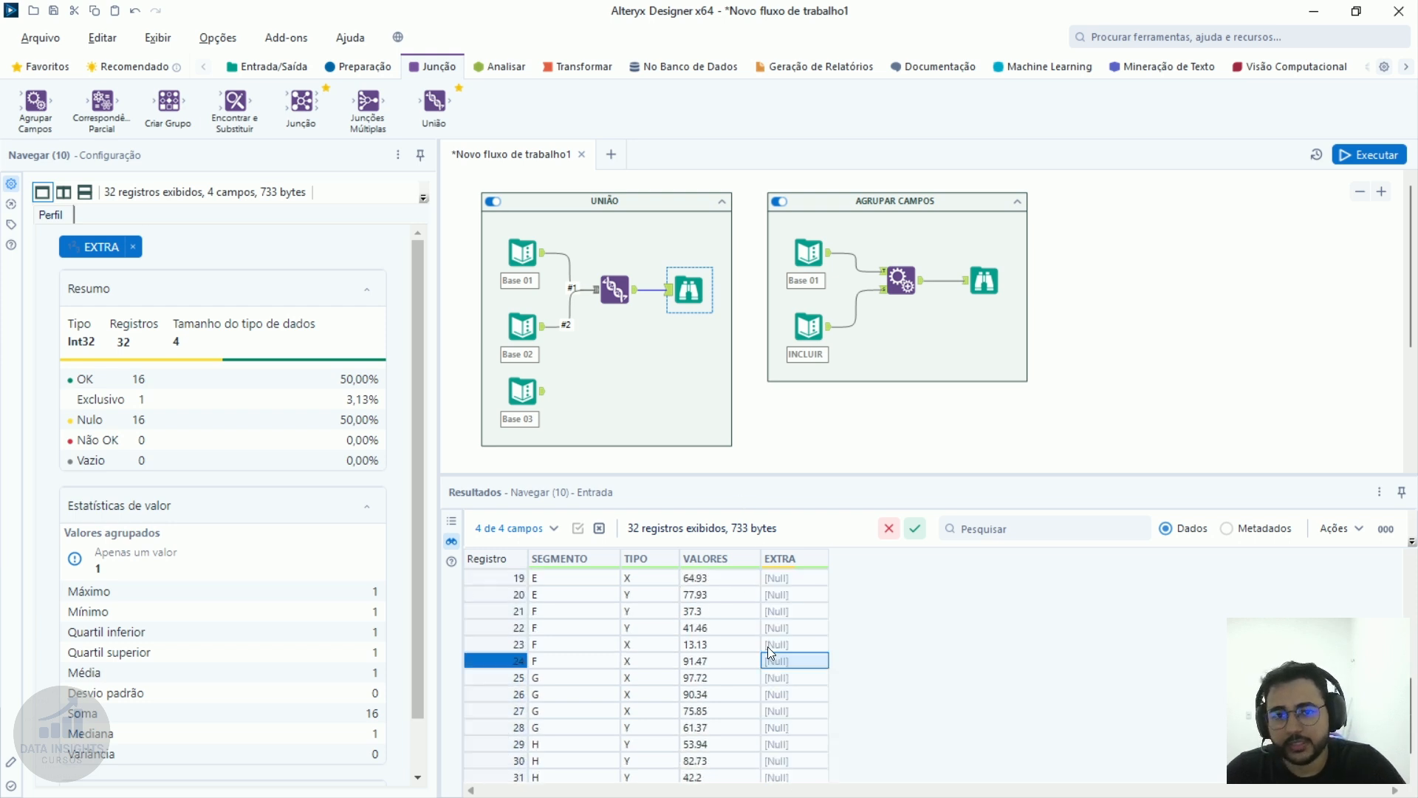
Switch the União tool's mode to "Configurar automaticamente por posição" and back to "Configurar automaticamente por nome".
click(615, 289)
click(185, 191)
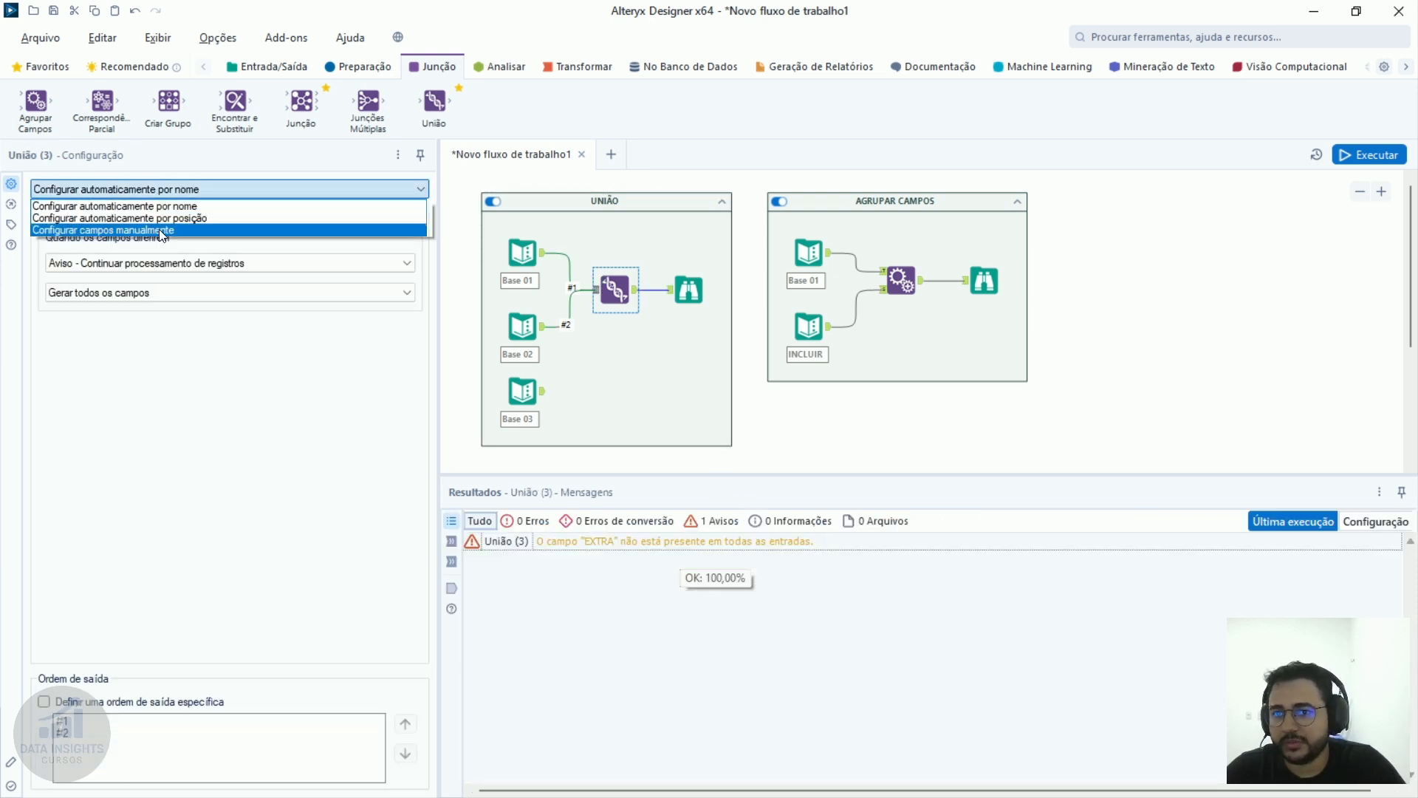
click(170, 216)
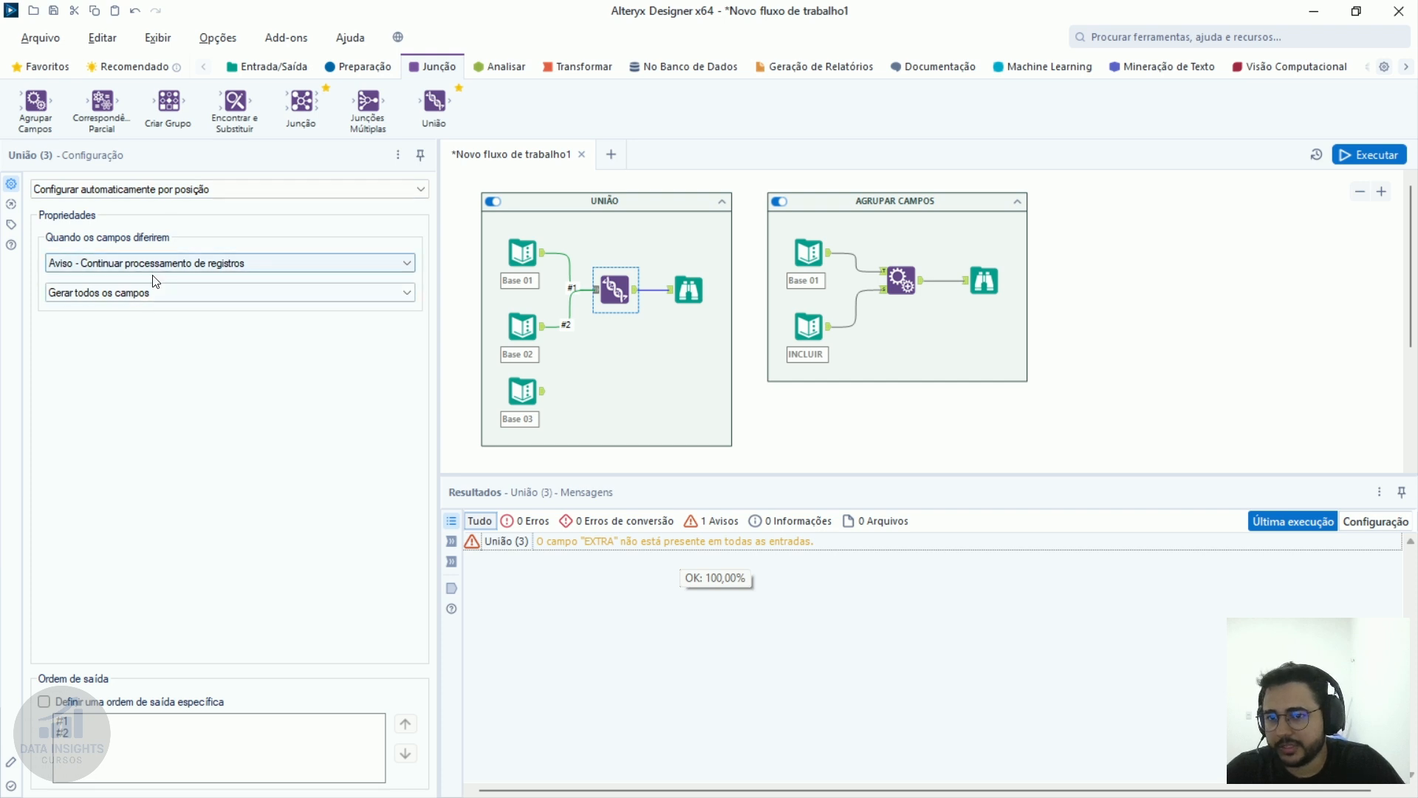
click(192, 189)
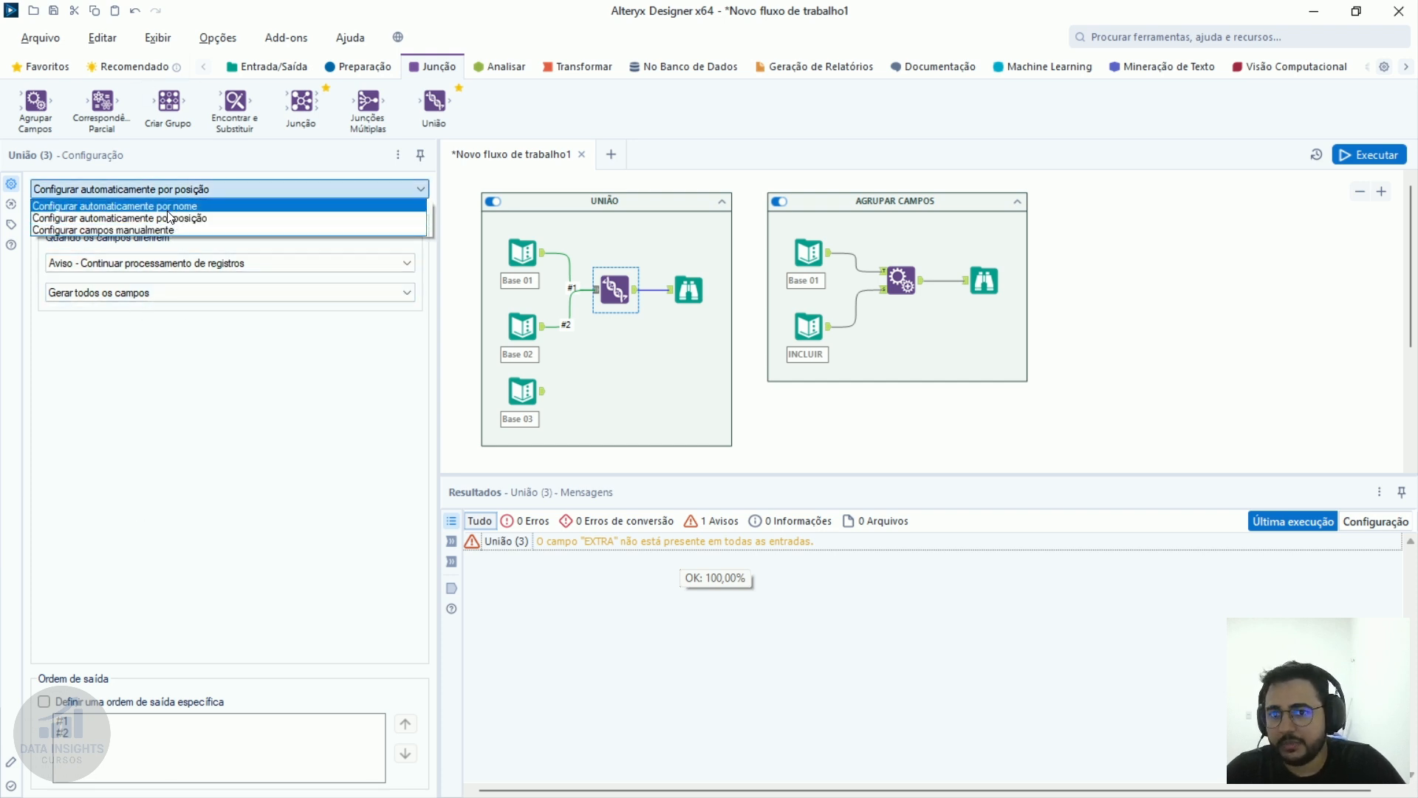
click(170, 205)
Enable a specific output order in the União tool and move input #2 above input #1.
click(107, 702)
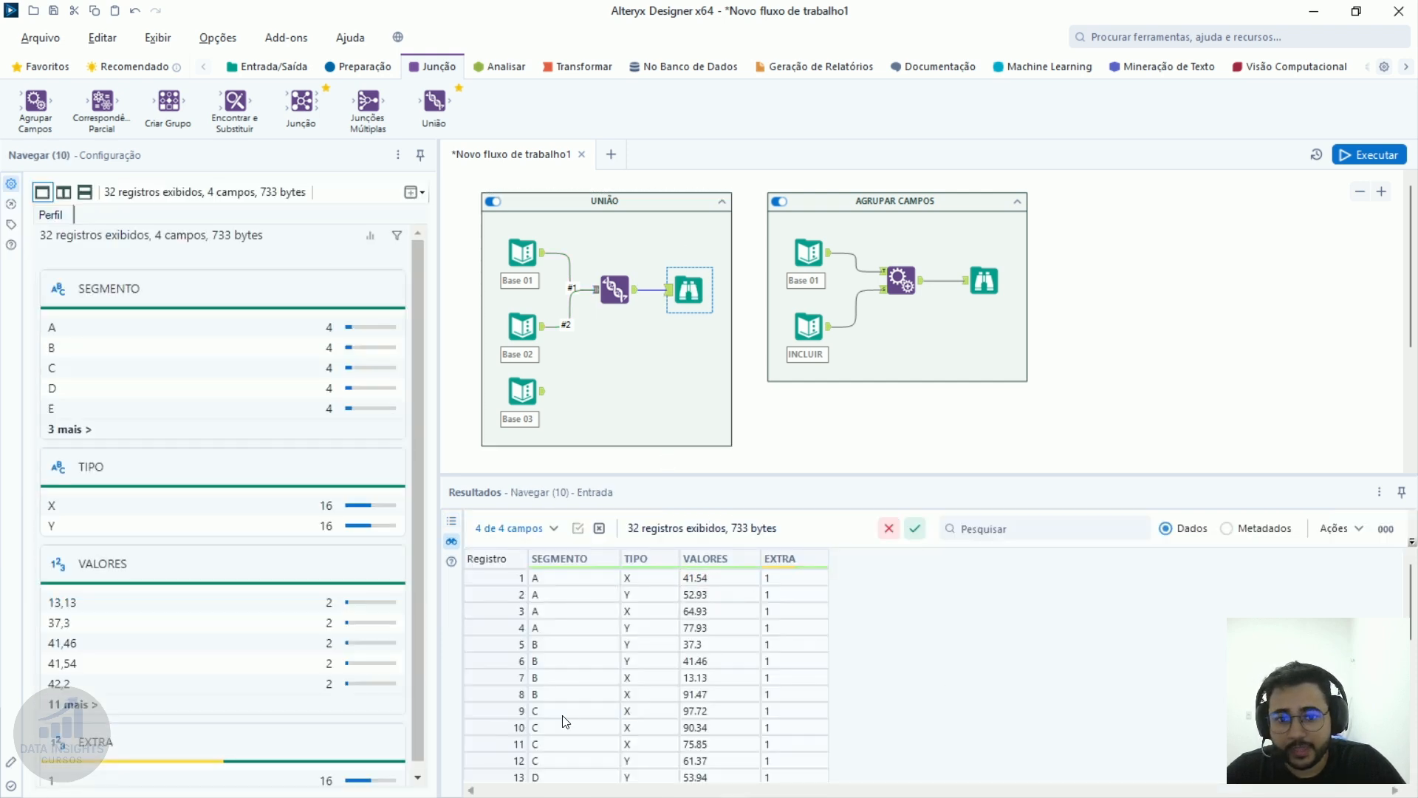
click(572, 579)
drag(573, 580, 572, 680)
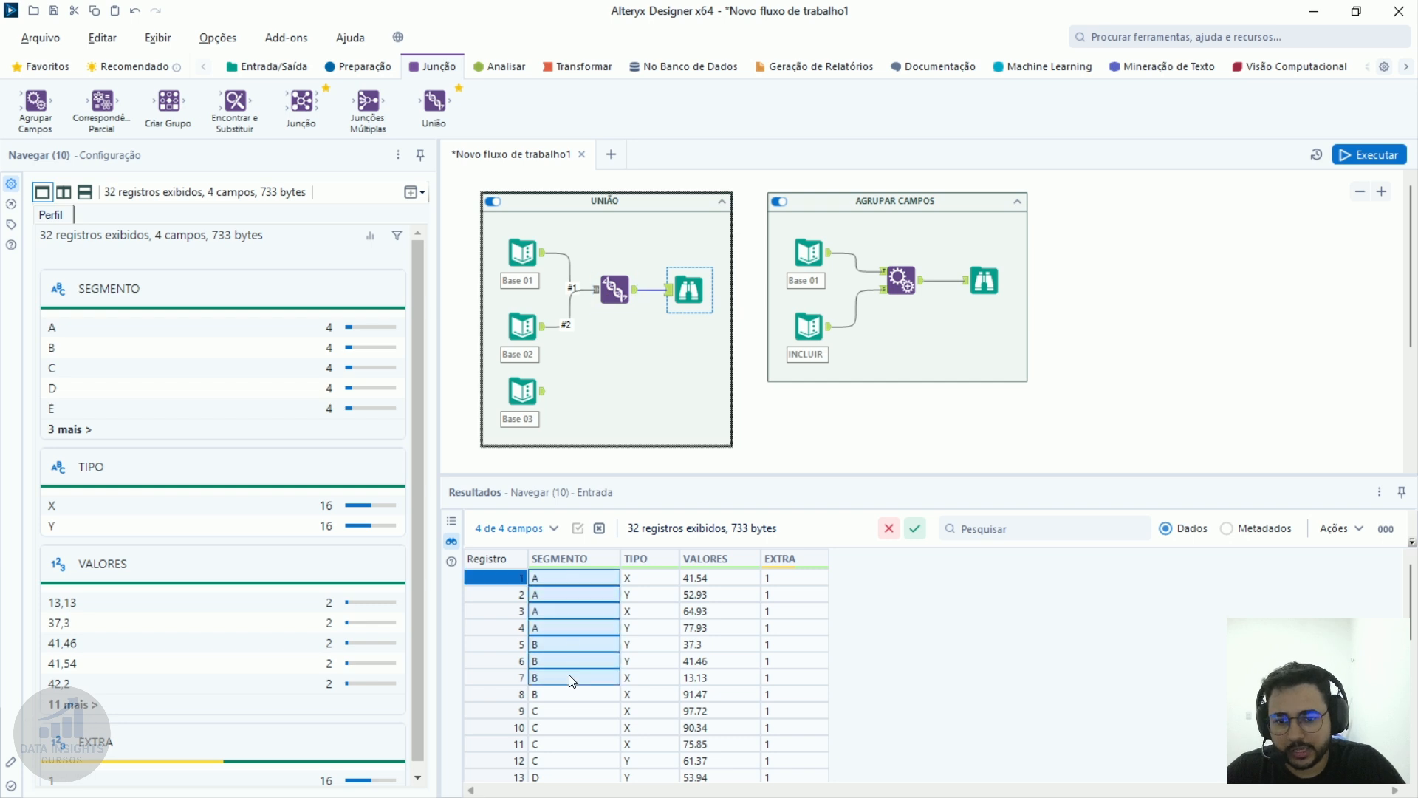
click(615, 290)
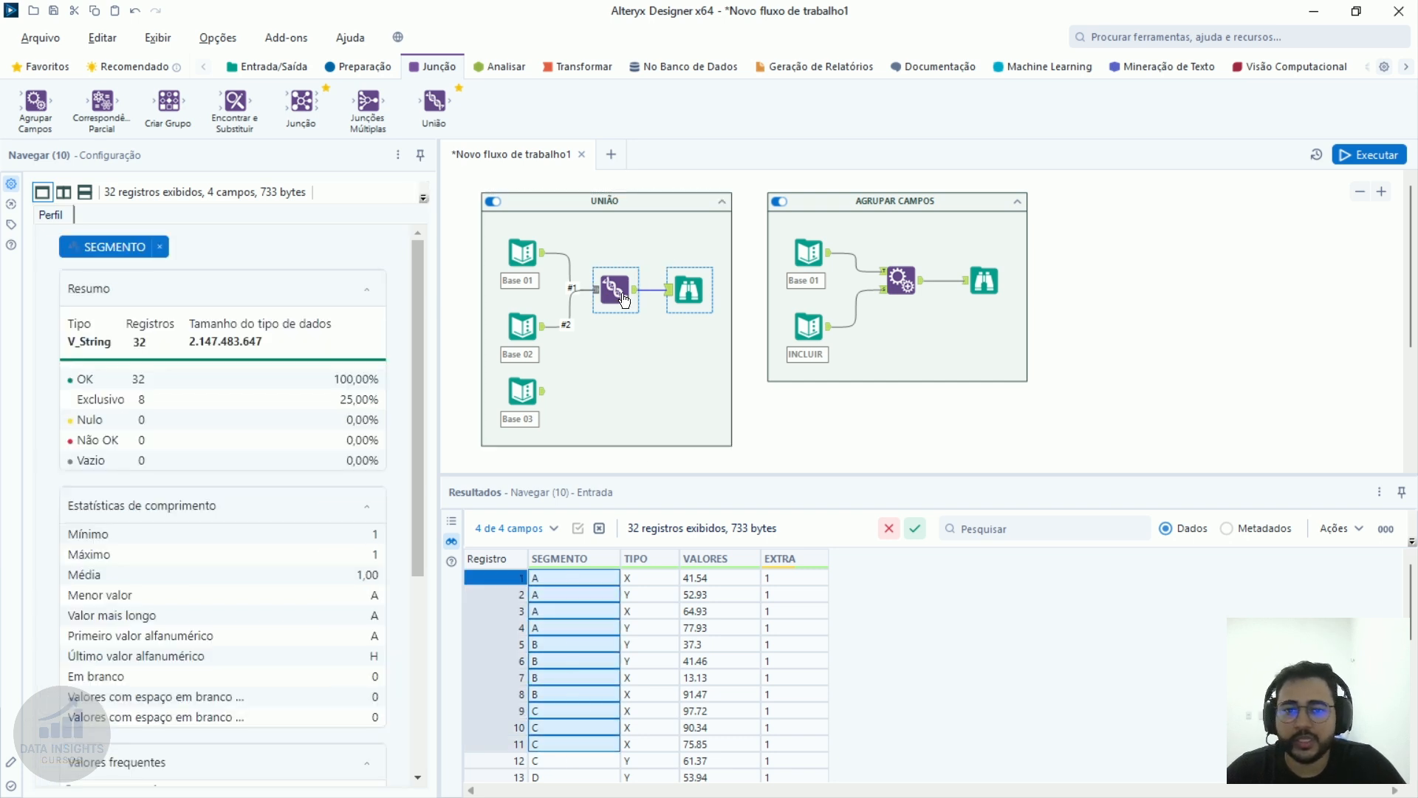
click(81, 721)
click(81, 733)
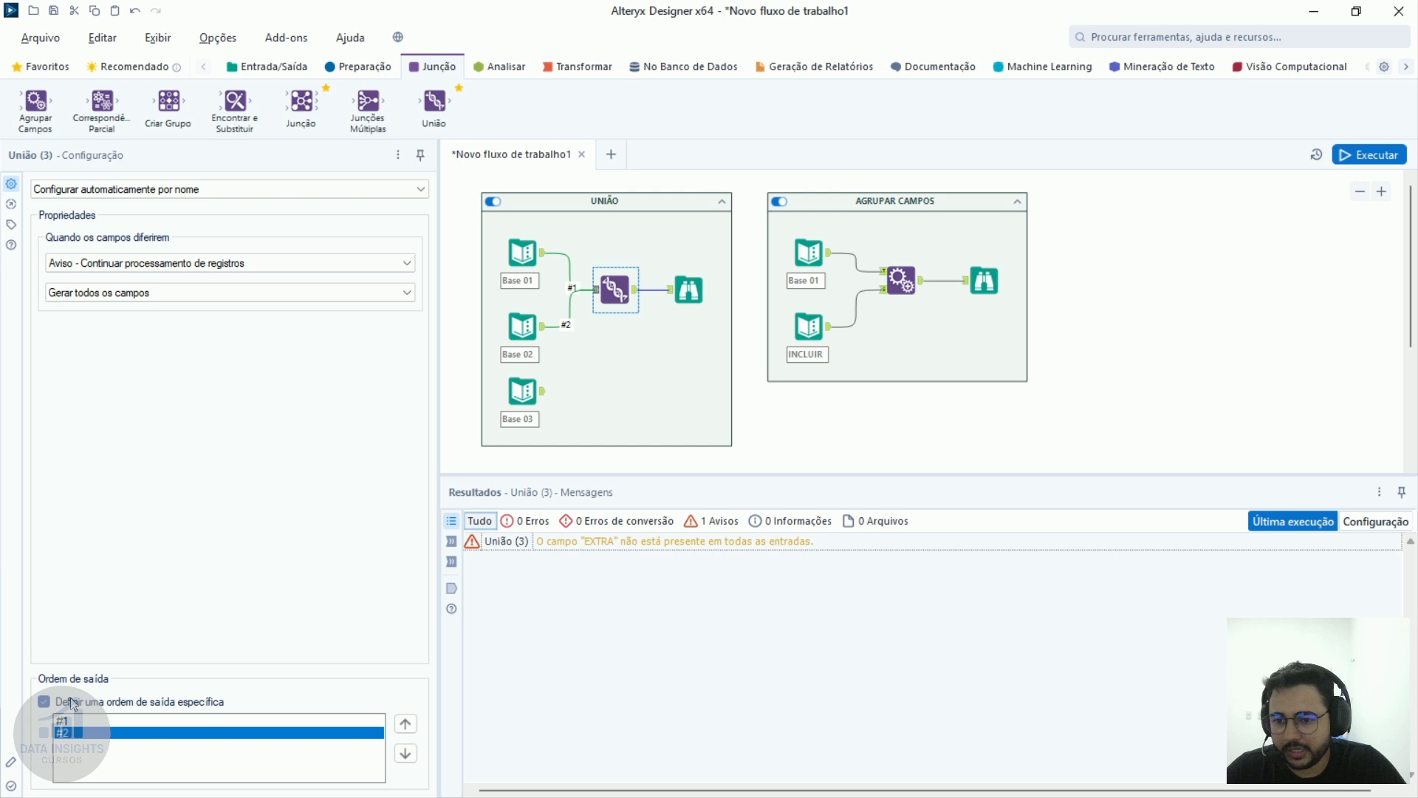
click(410, 723)
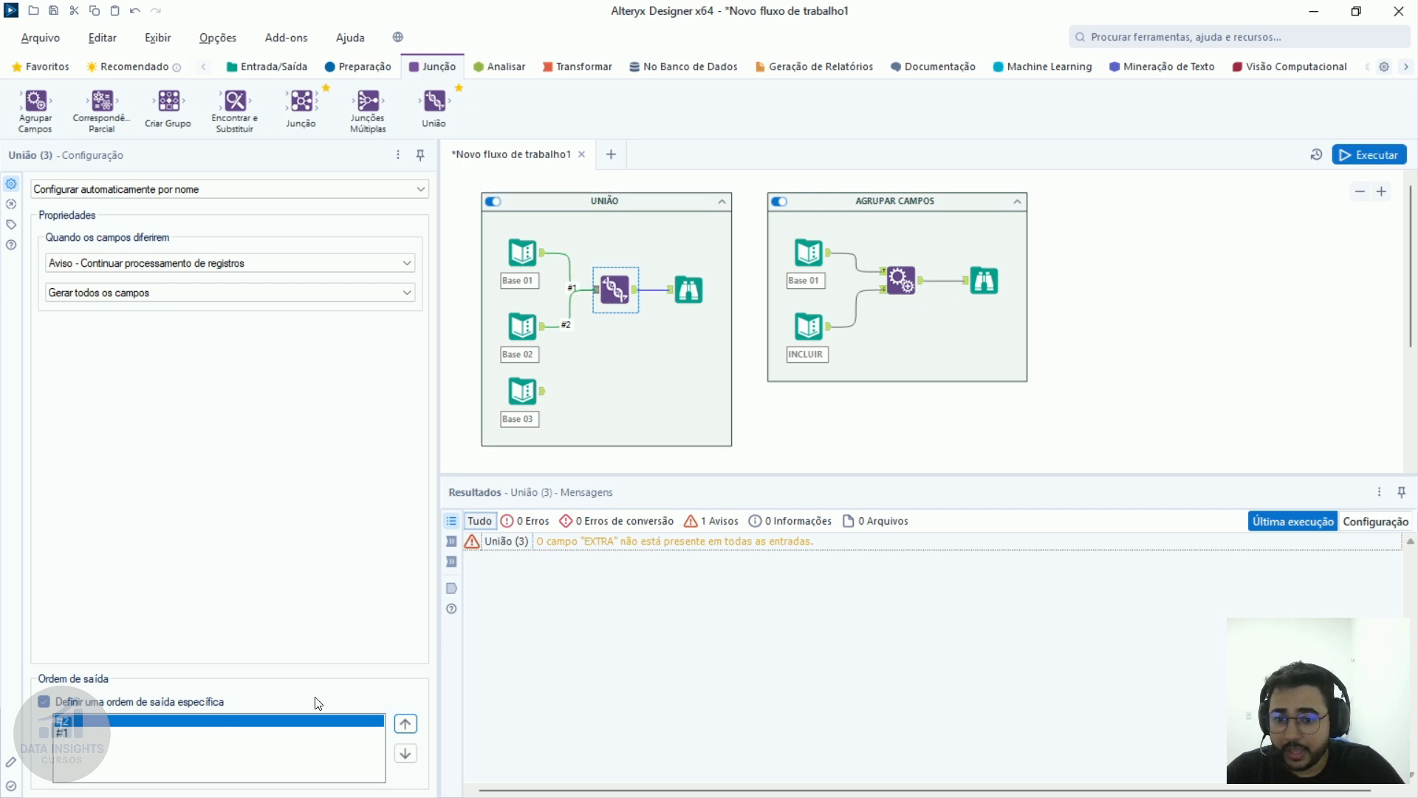
Run the workflow and examine the record order in the union output.
click(1363, 153)
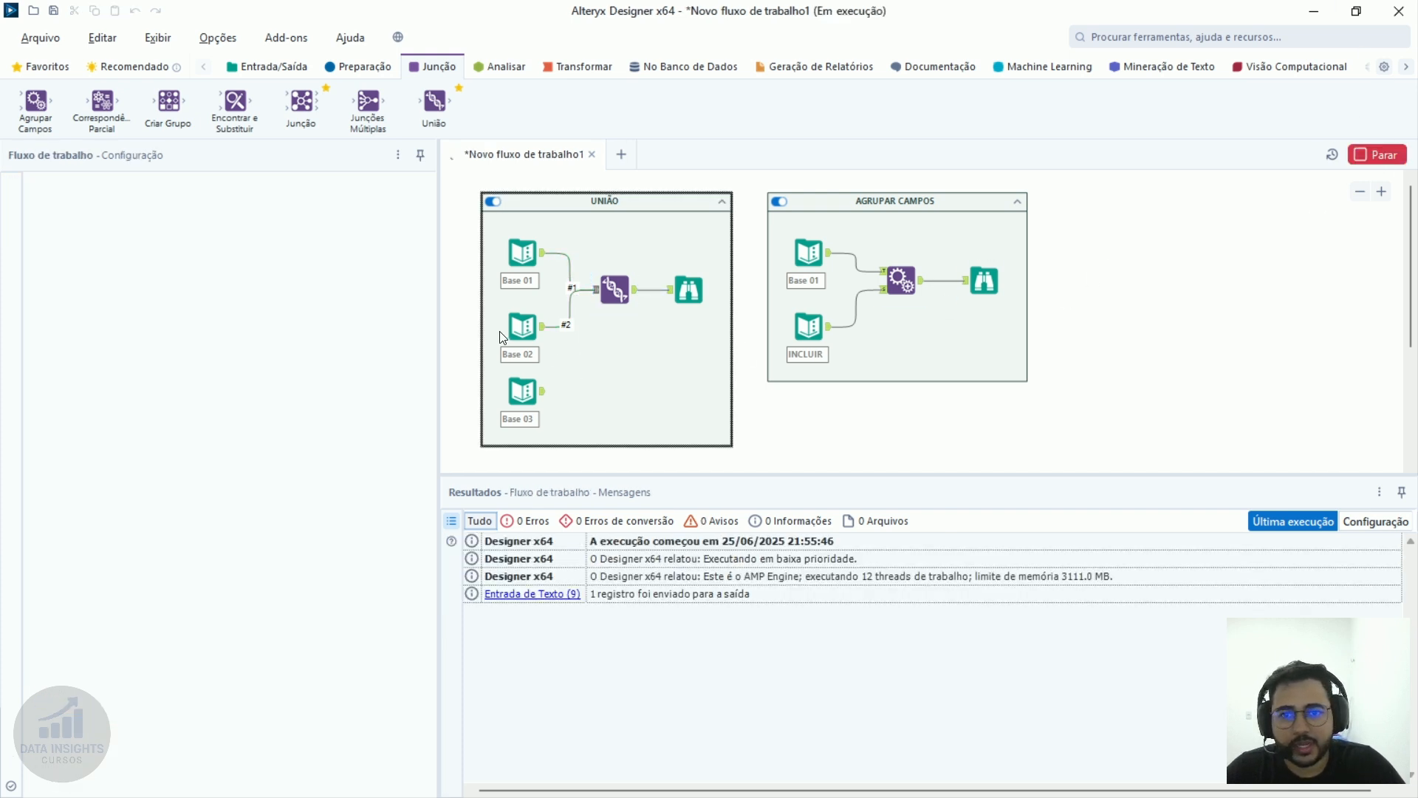
click(689, 294)
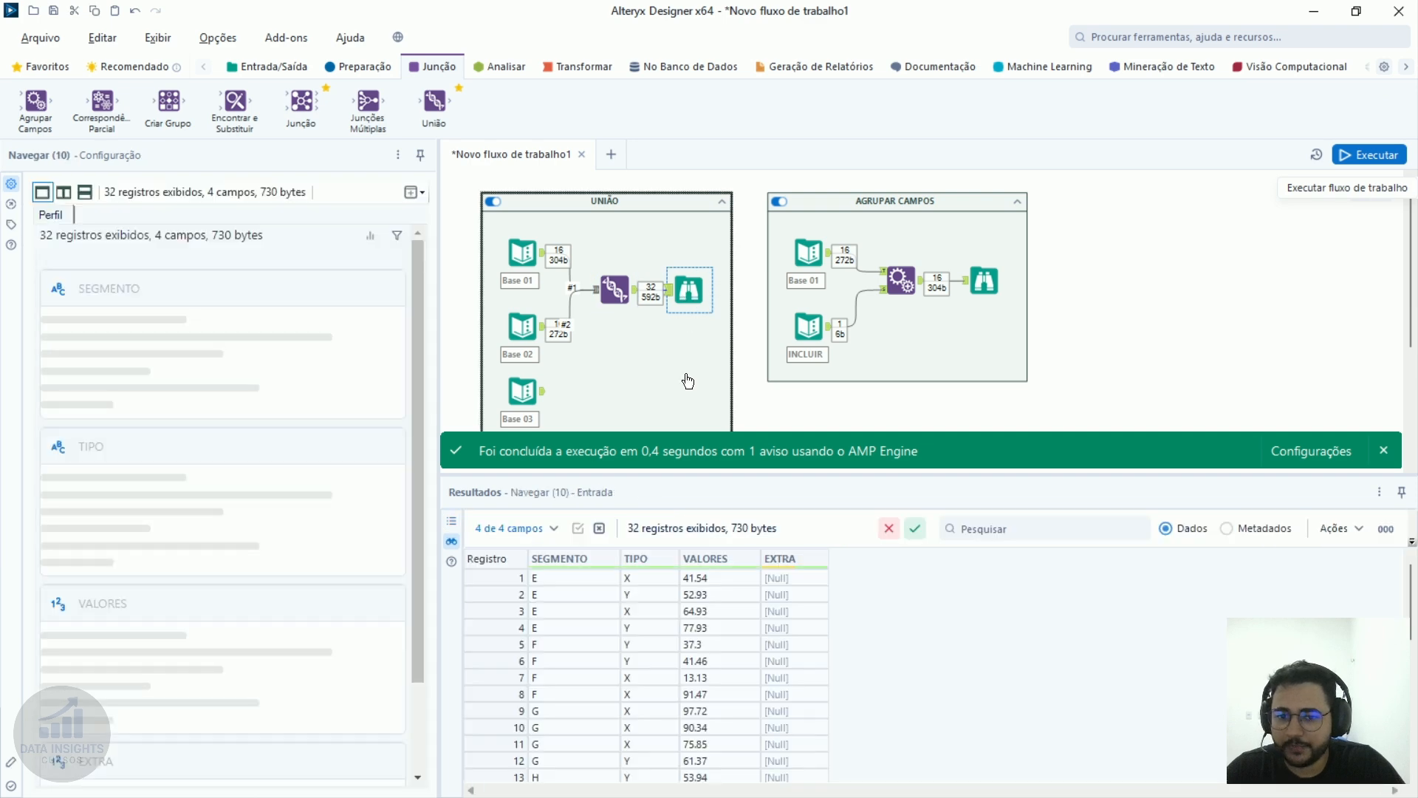
drag(584, 585, 576, 732)
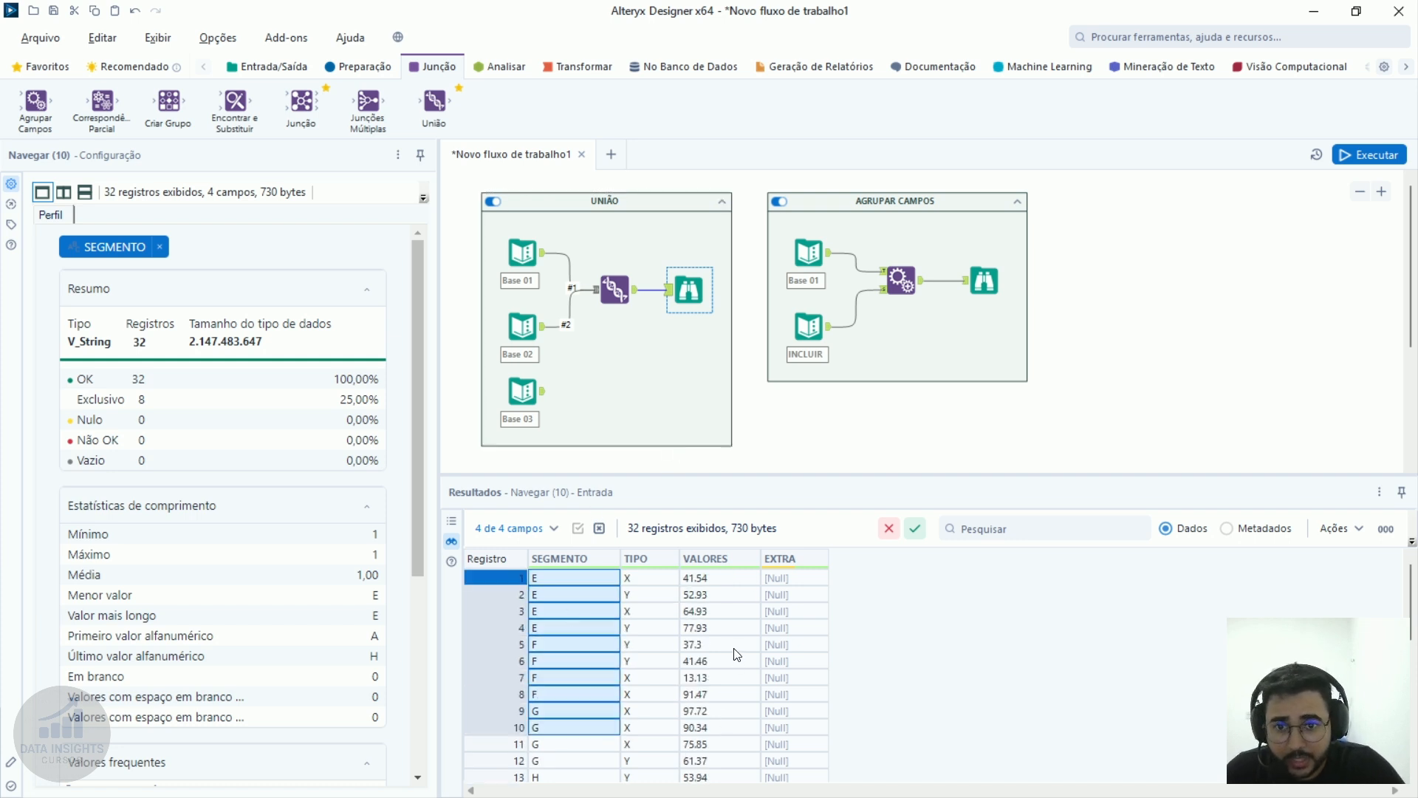
ctrl+click(620, 309)
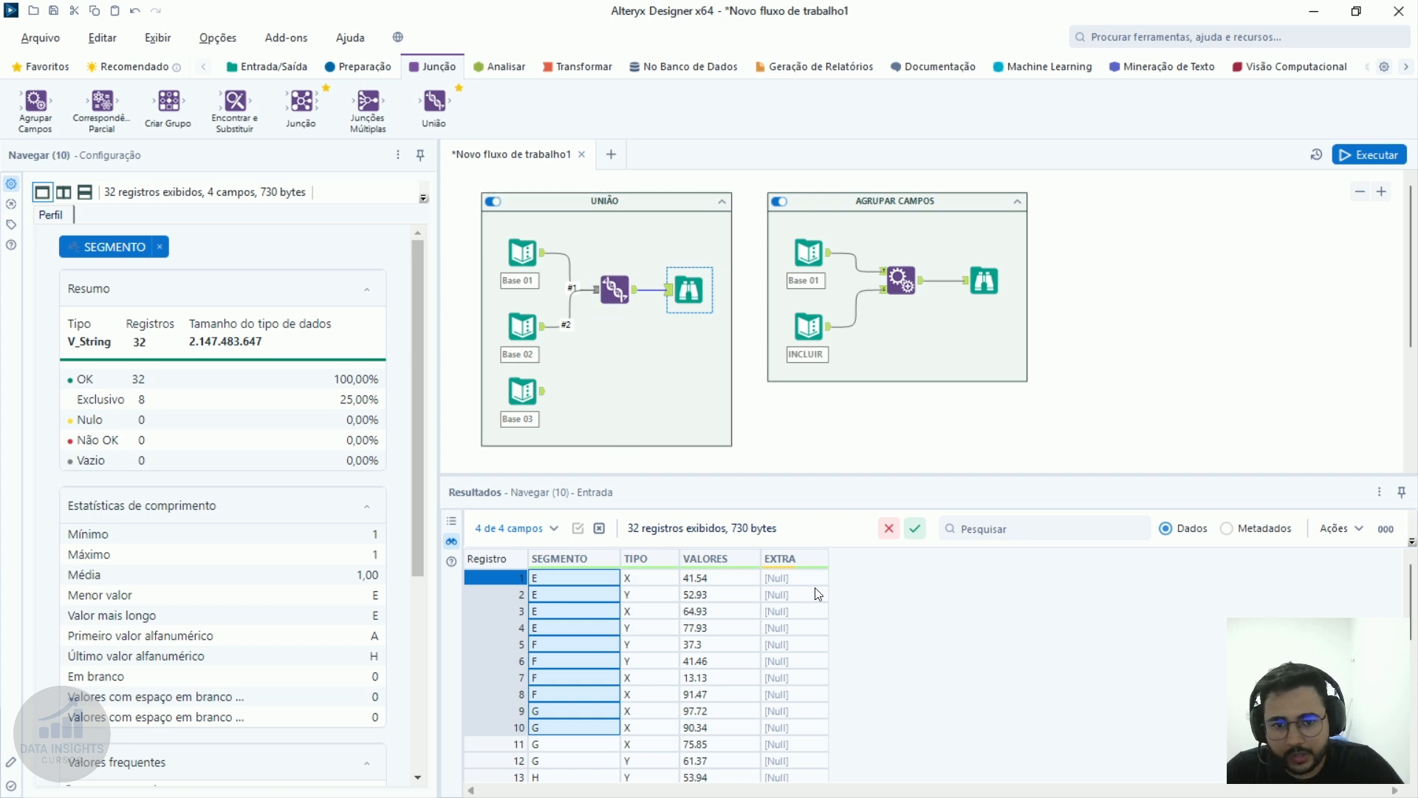
scroll(815, 594, down, 3)
scroll(816, 594, up, 3)
ctrl+click(614, 291)
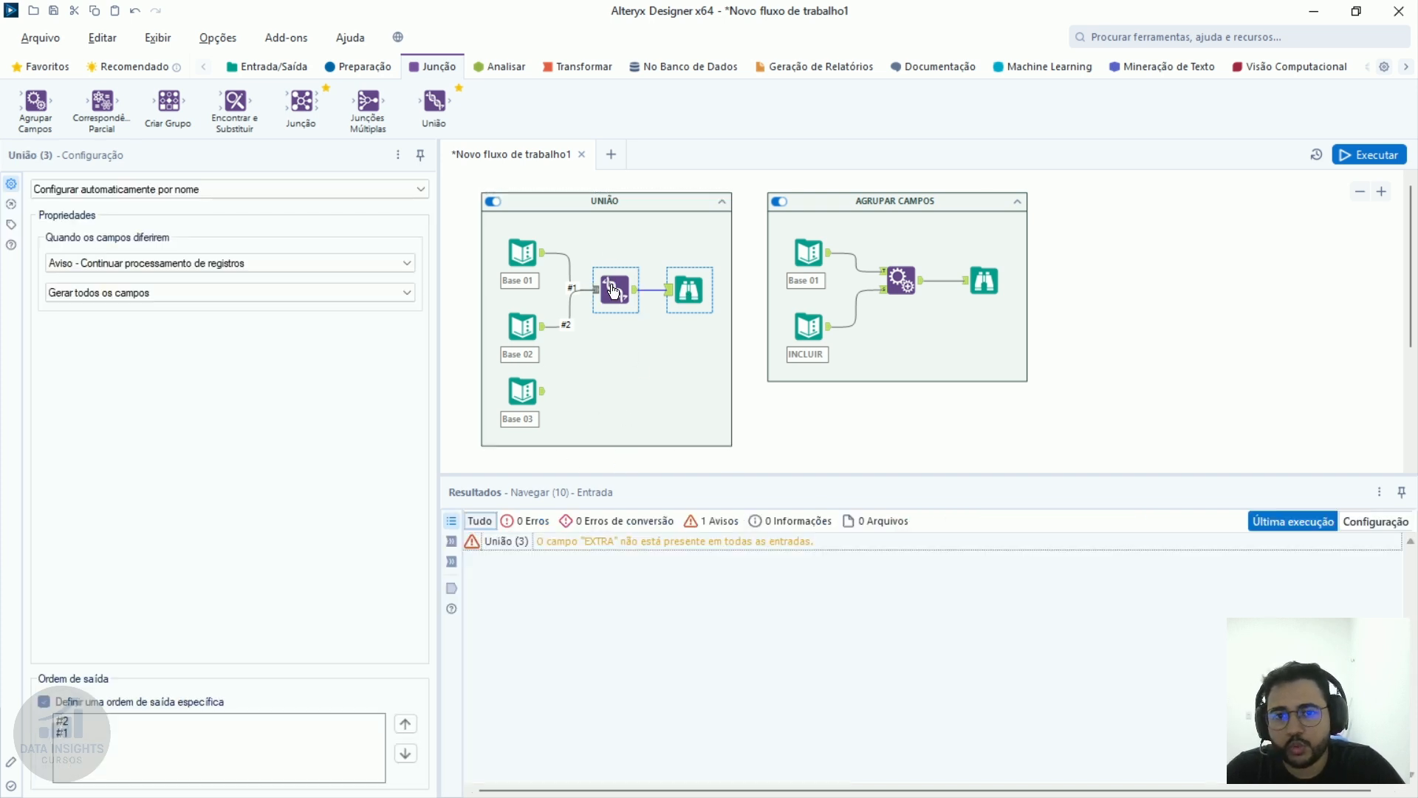
Check Base 03's column headers, connect Base 03 to the União tool as a third input and run the workflow.
click(521, 410)
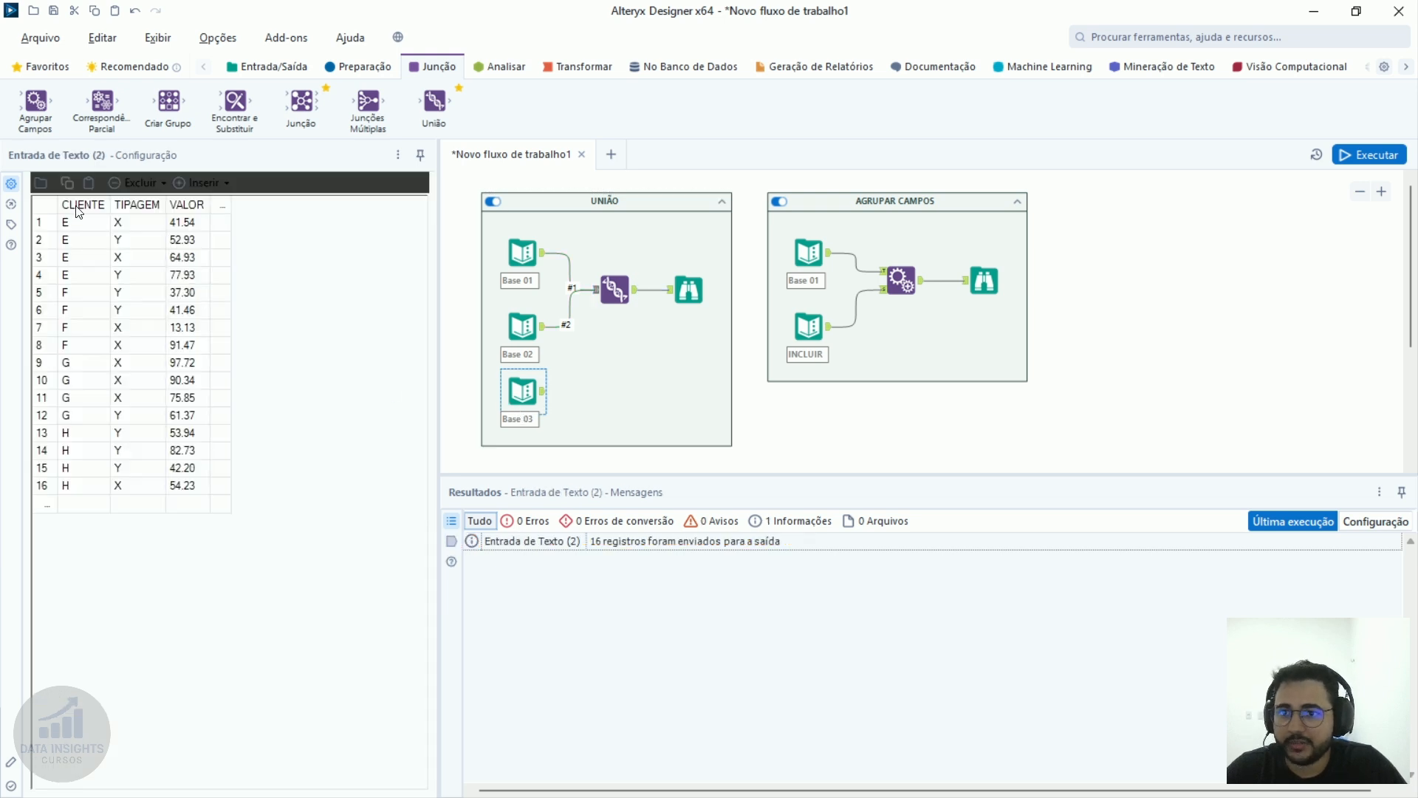
drag(78, 210, 200, 208)
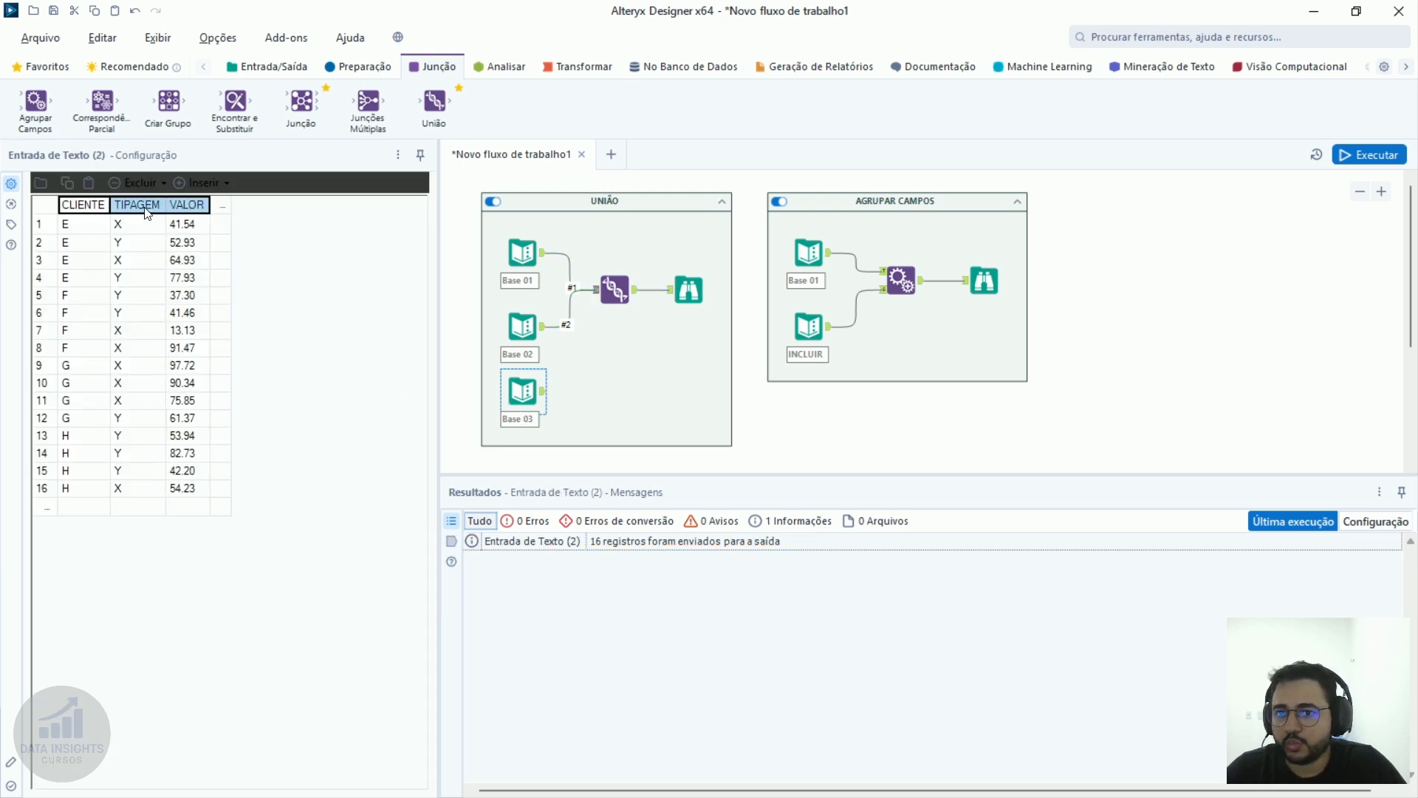
drag(623, 332, 619, 290)
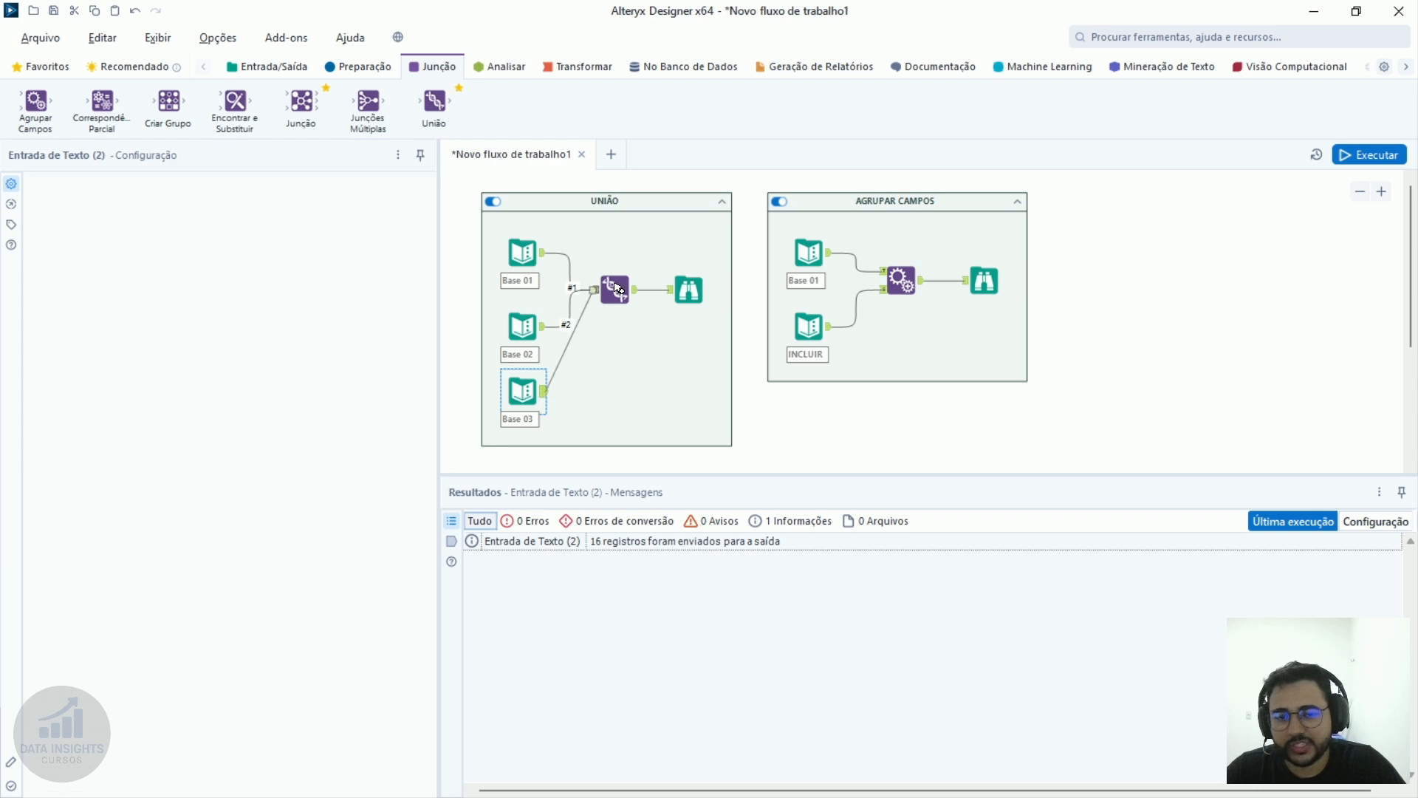
click(1363, 154)
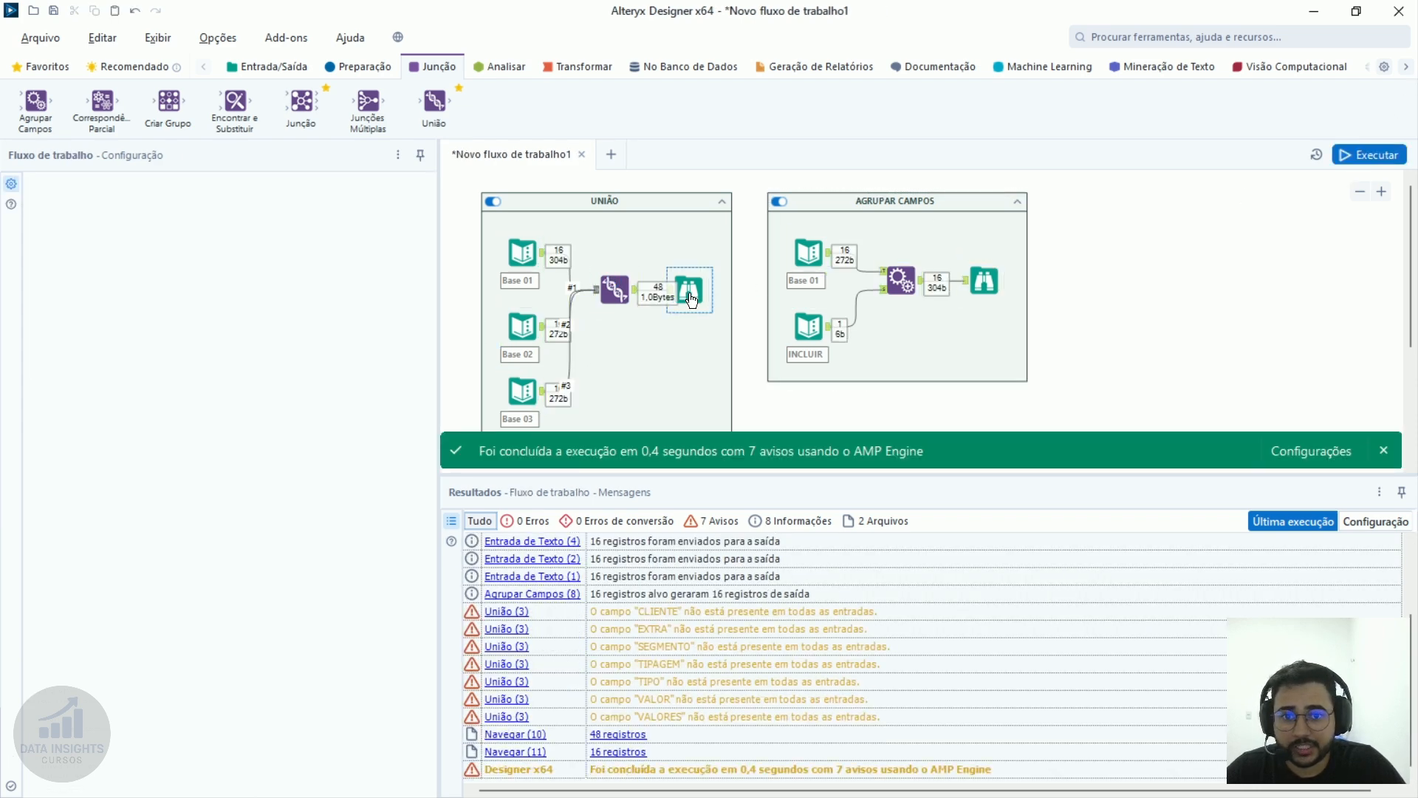
Examine how the CLIENTE, TIPAGEM and VALOR columns are filled for each base's records in the union output.
click(618, 733)
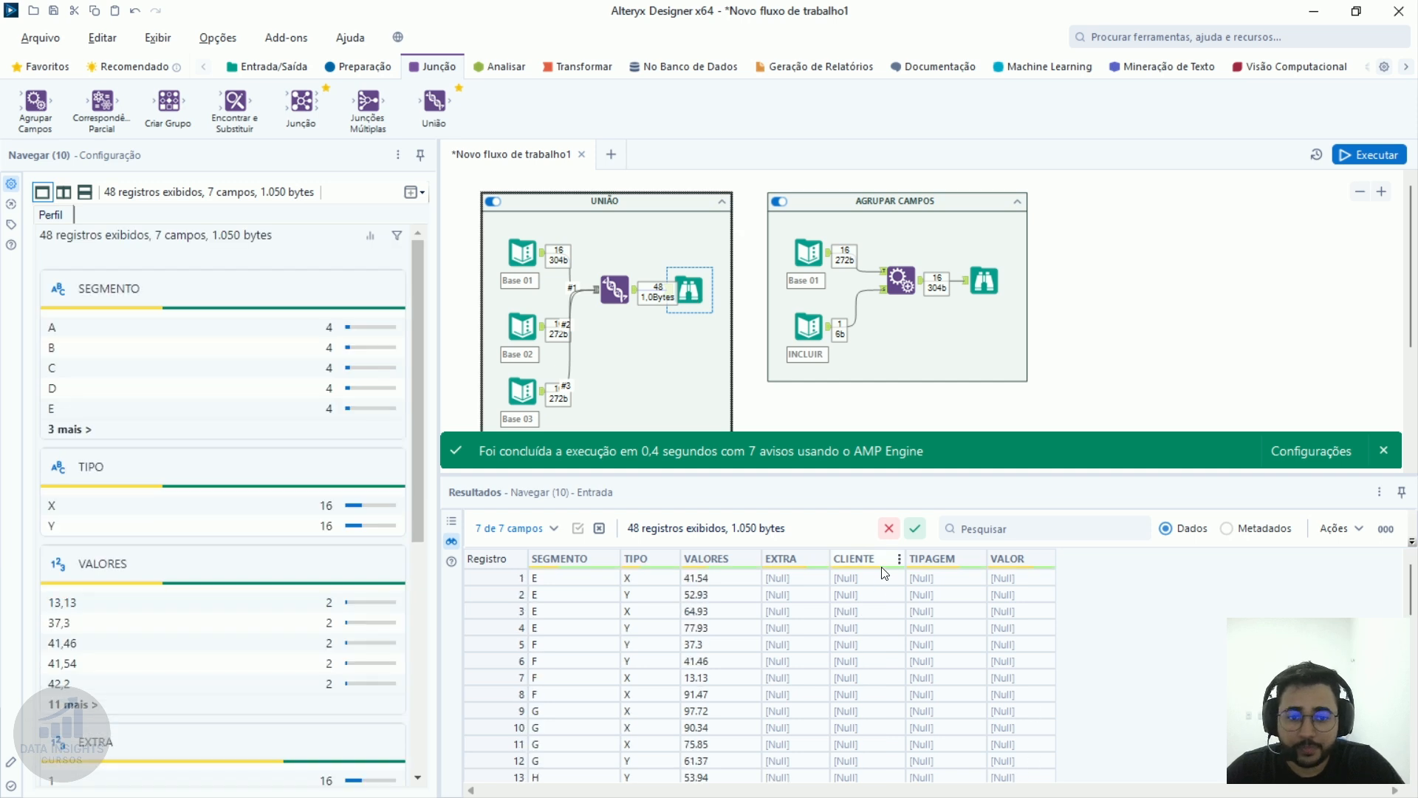
click(615, 289)
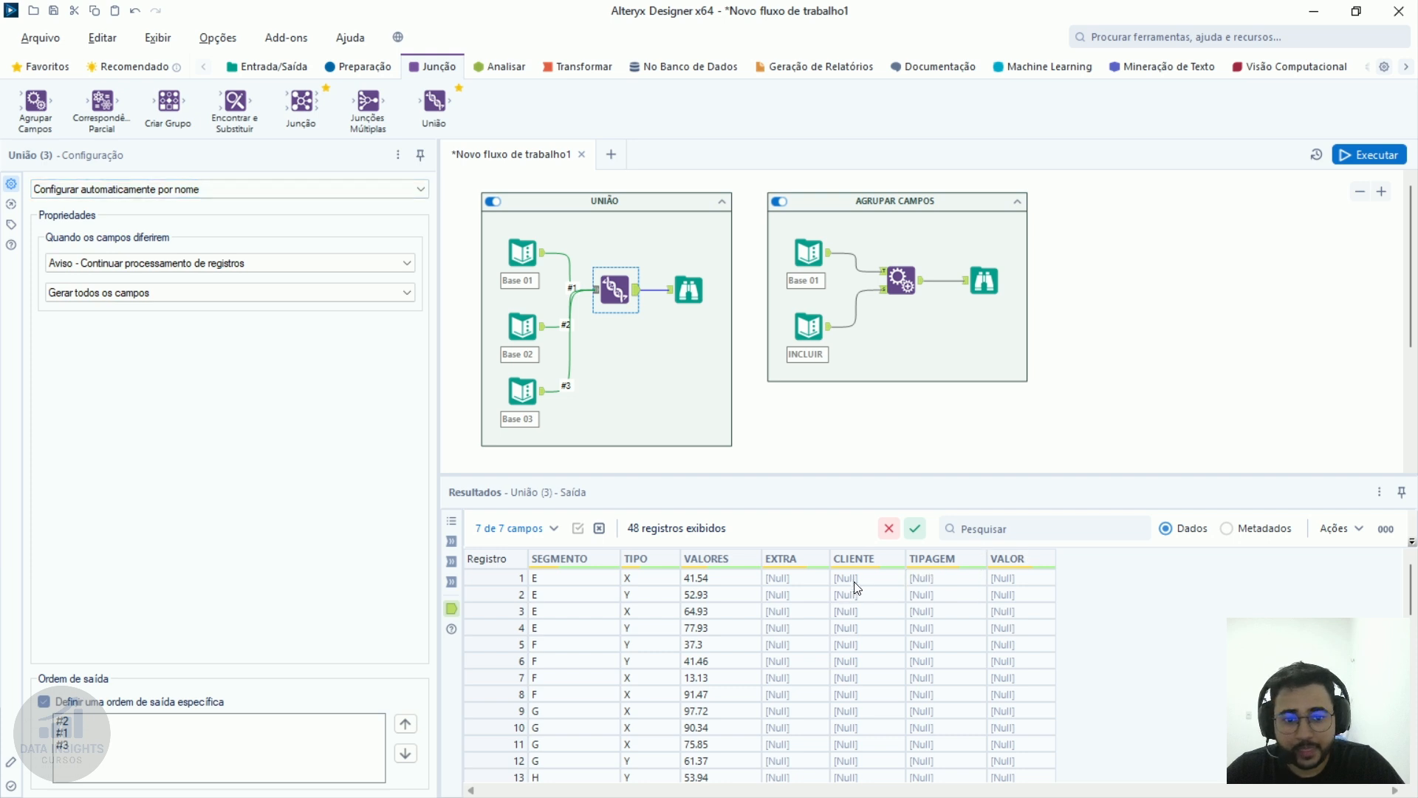
drag(842, 578, 1017, 708)
scroll(1017, 708, down, 9)
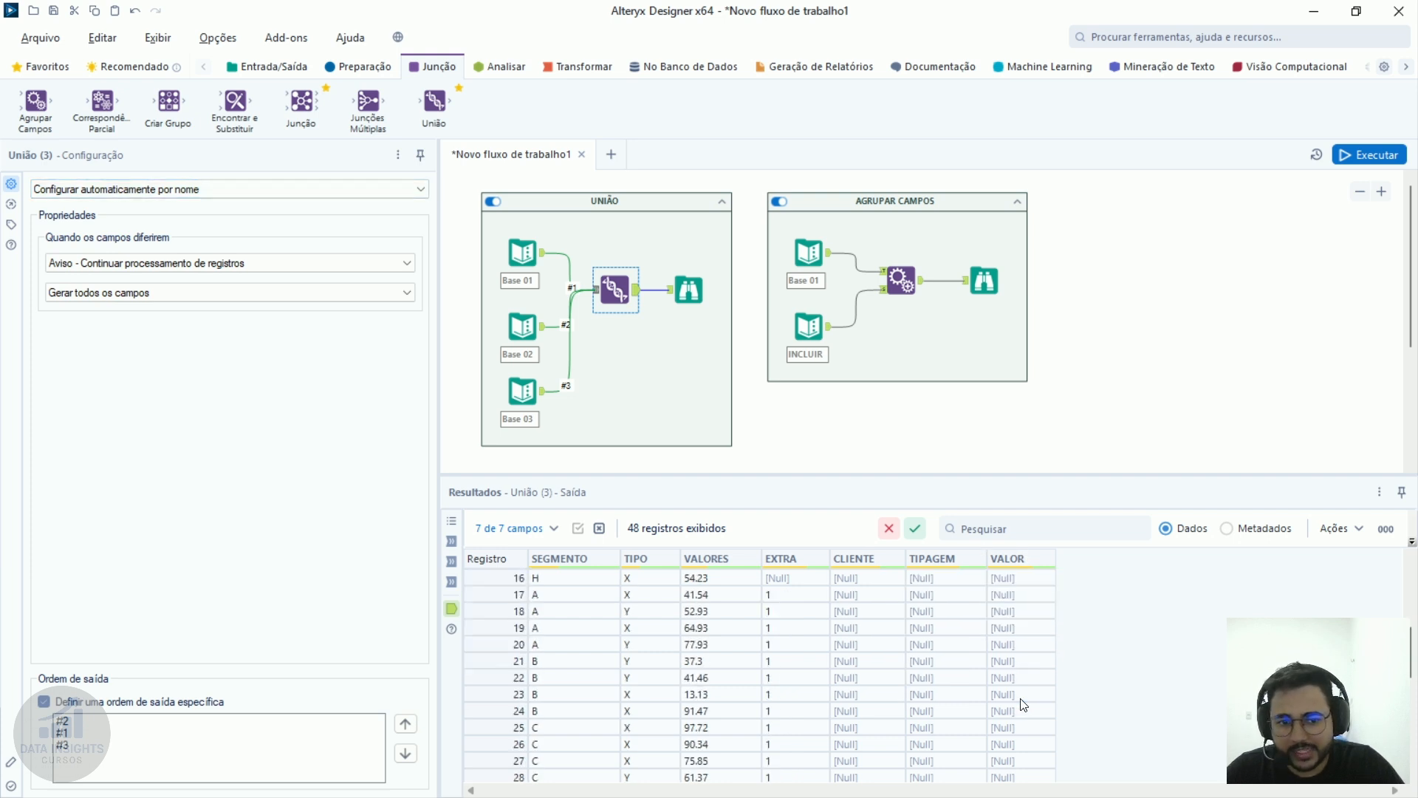
drag(846, 663, 999, 797)
scroll(864, 687, up, 3)
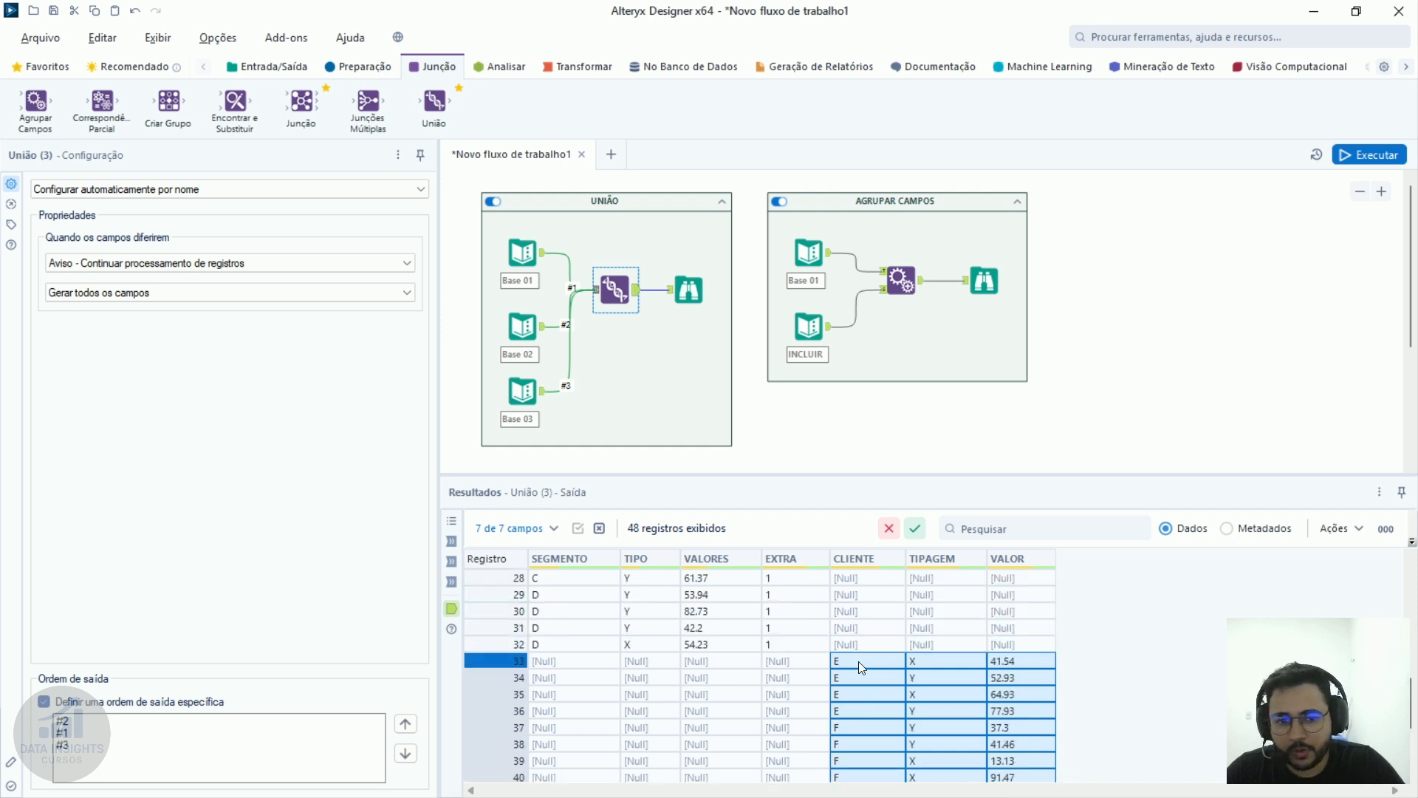
drag(859, 662, 1034, 788)
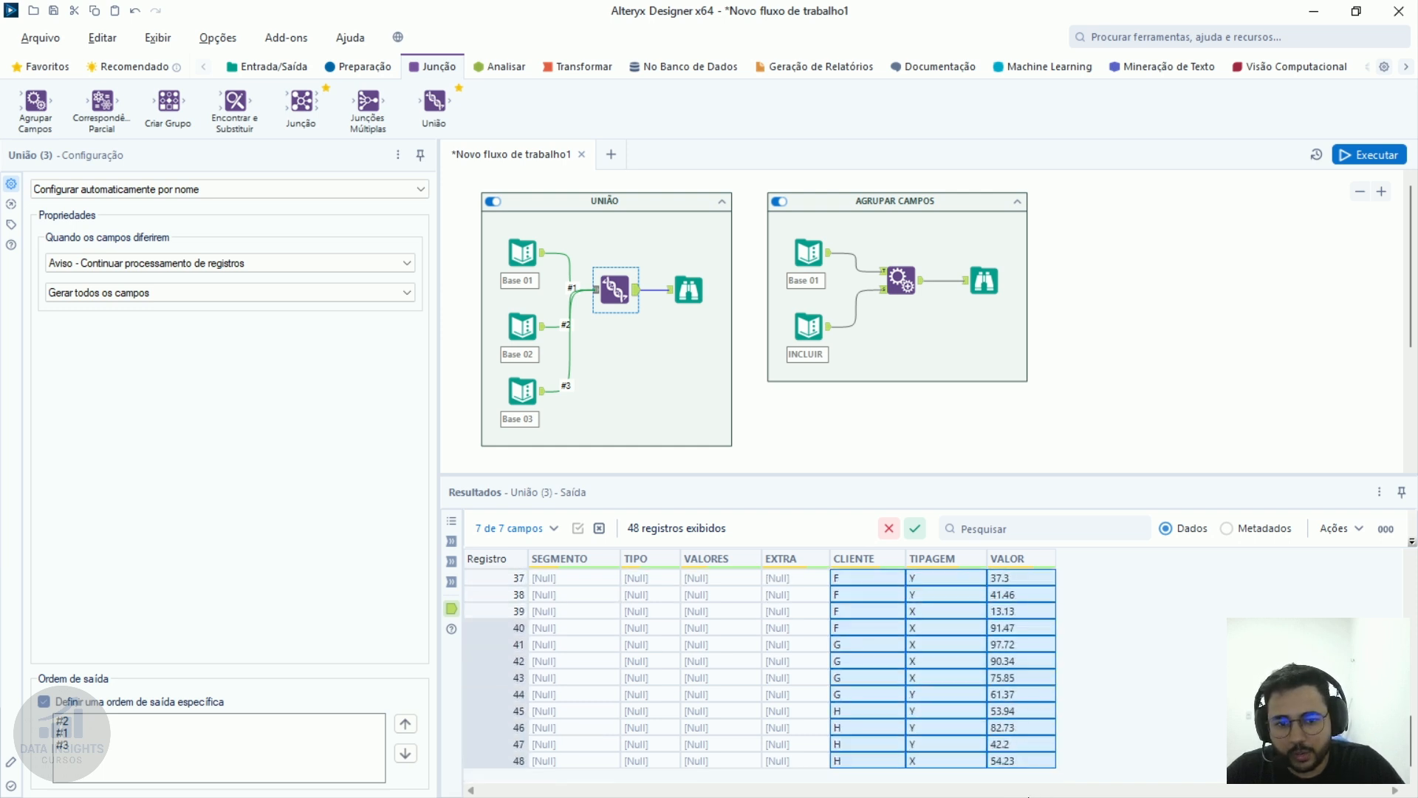
scroll(903, 675, up, 3)
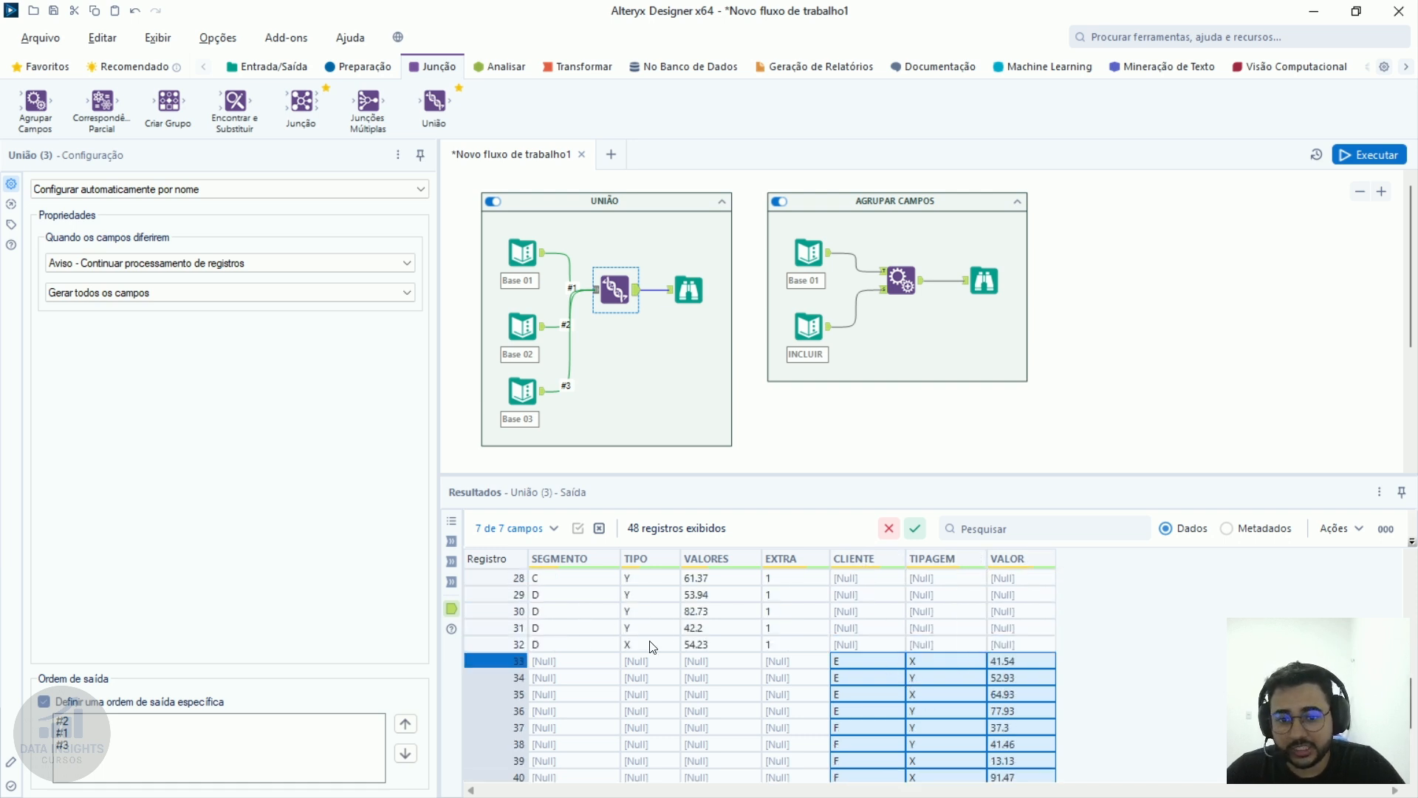
drag(867, 652, 1032, 727)
drag(863, 676, 1035, 755)
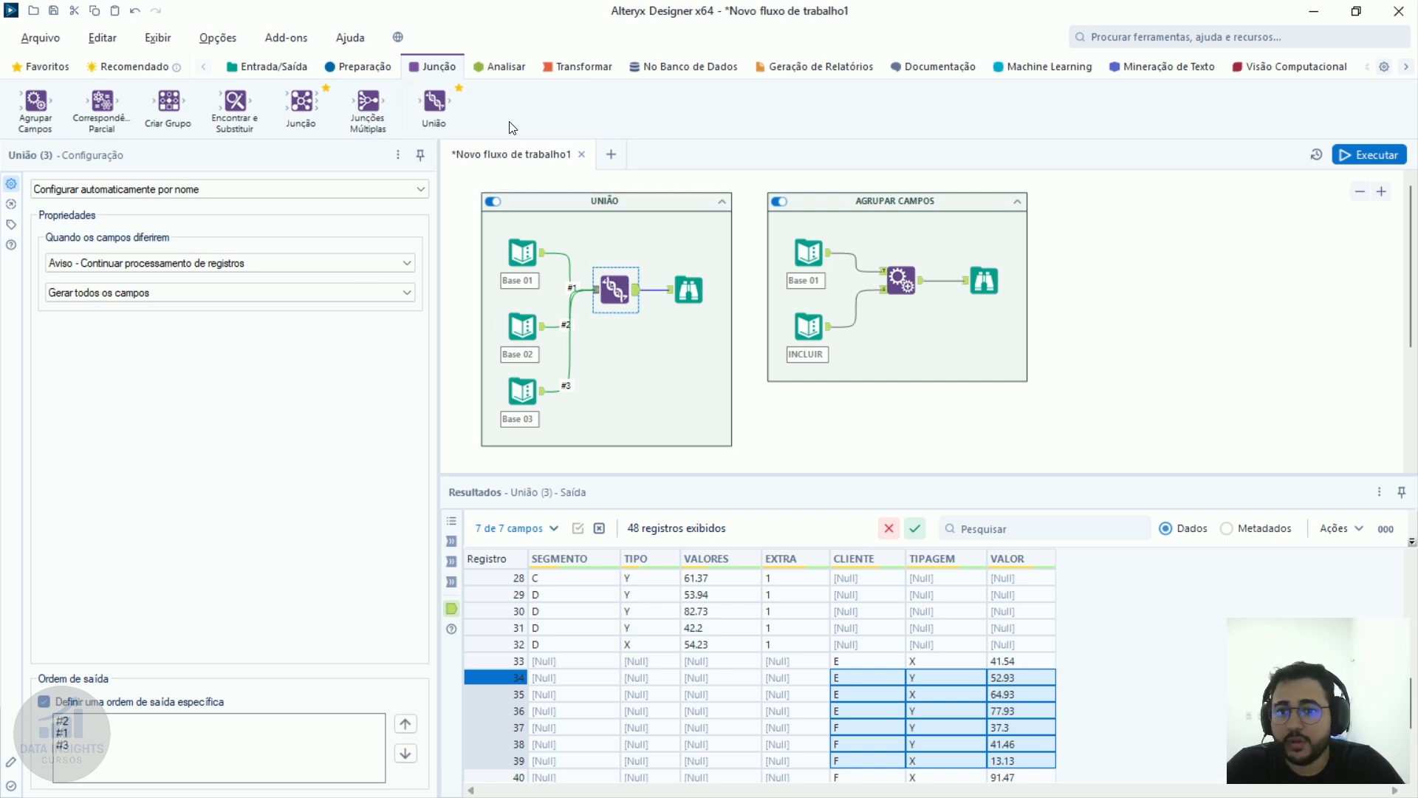
Insert a Selecionar tool between Base 03 and the União tool and move the AGRUPAR CAMPOS container clear of the UNIÃO container.
click(365, 71)
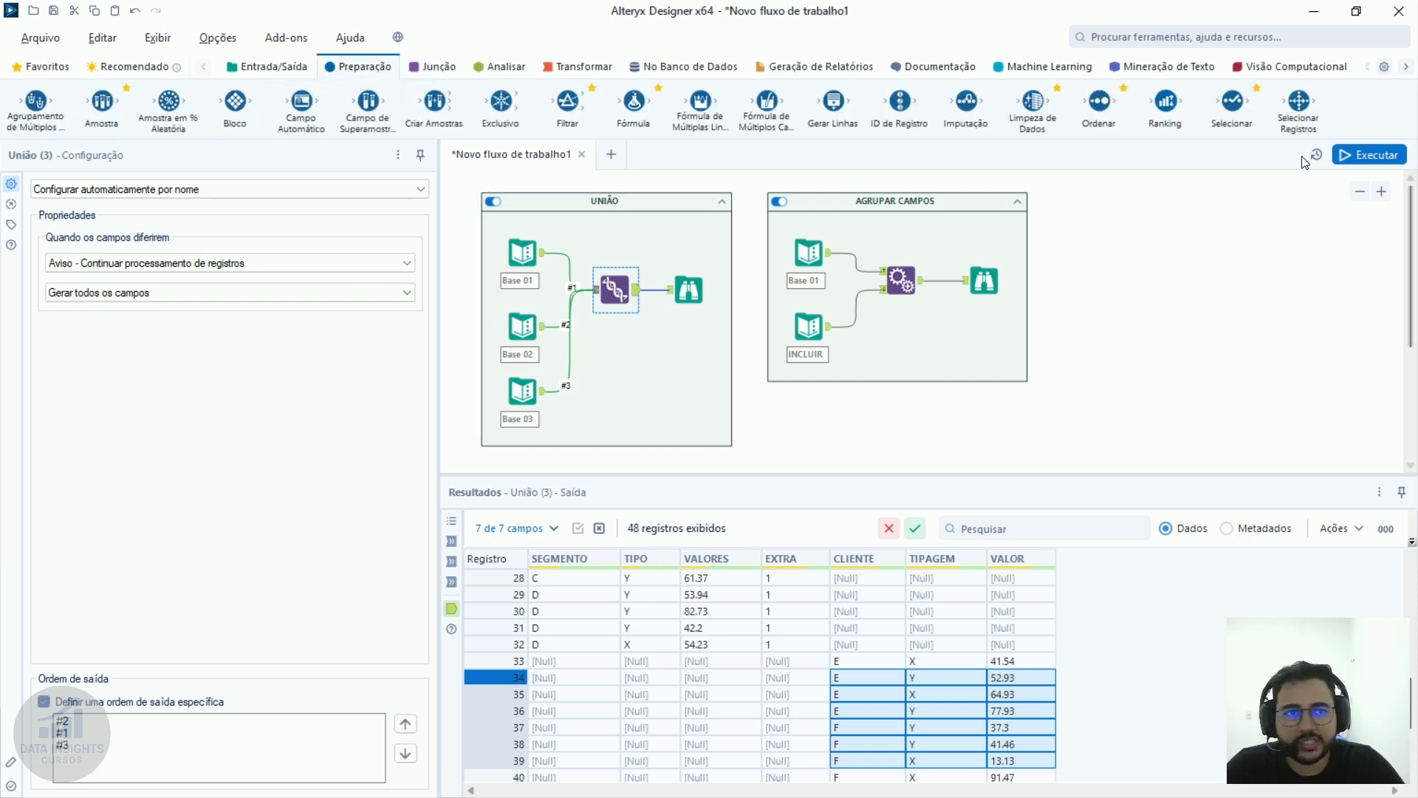
drag(1232, 104, 636, 525)
drag(568, 393, 578, 391)
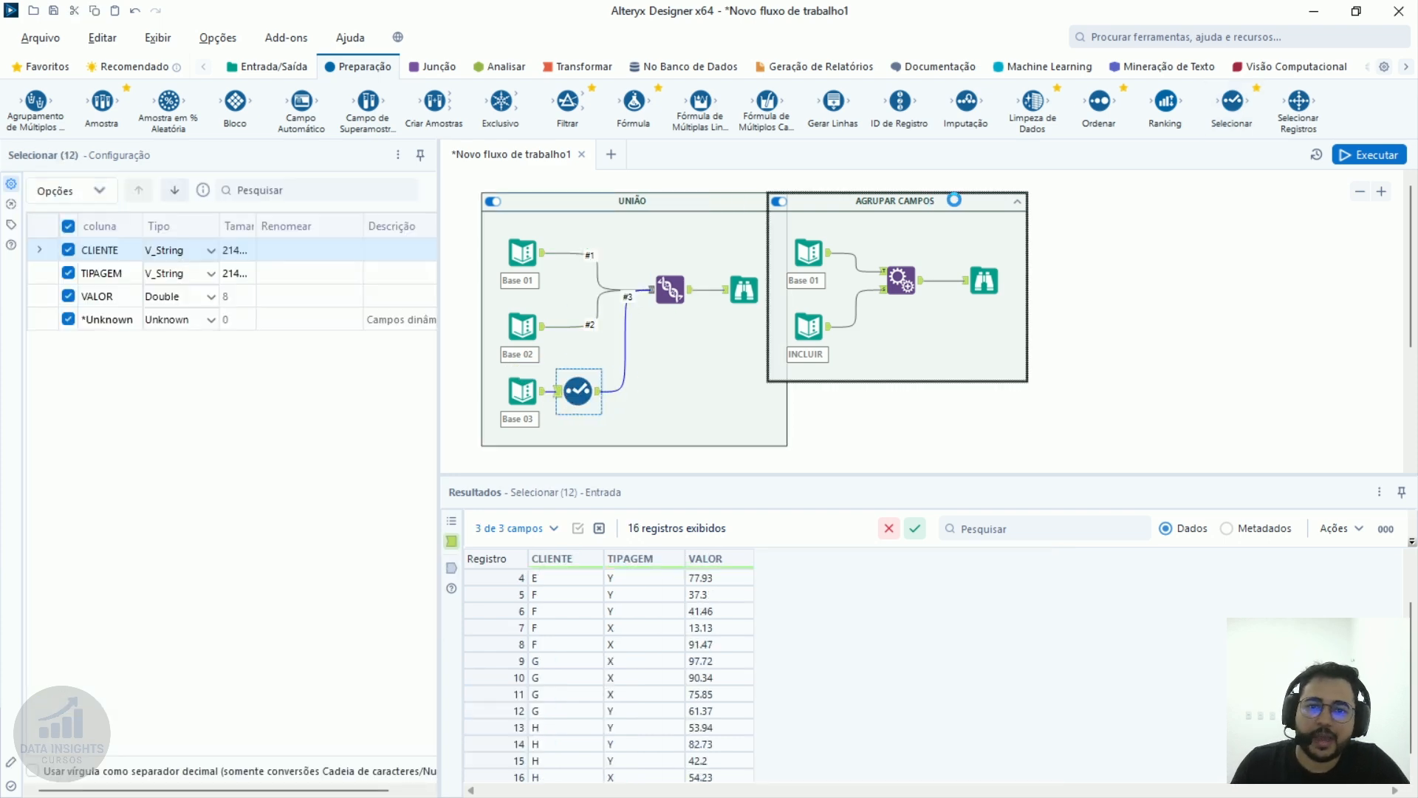
drag(954, 200, 992, 199)
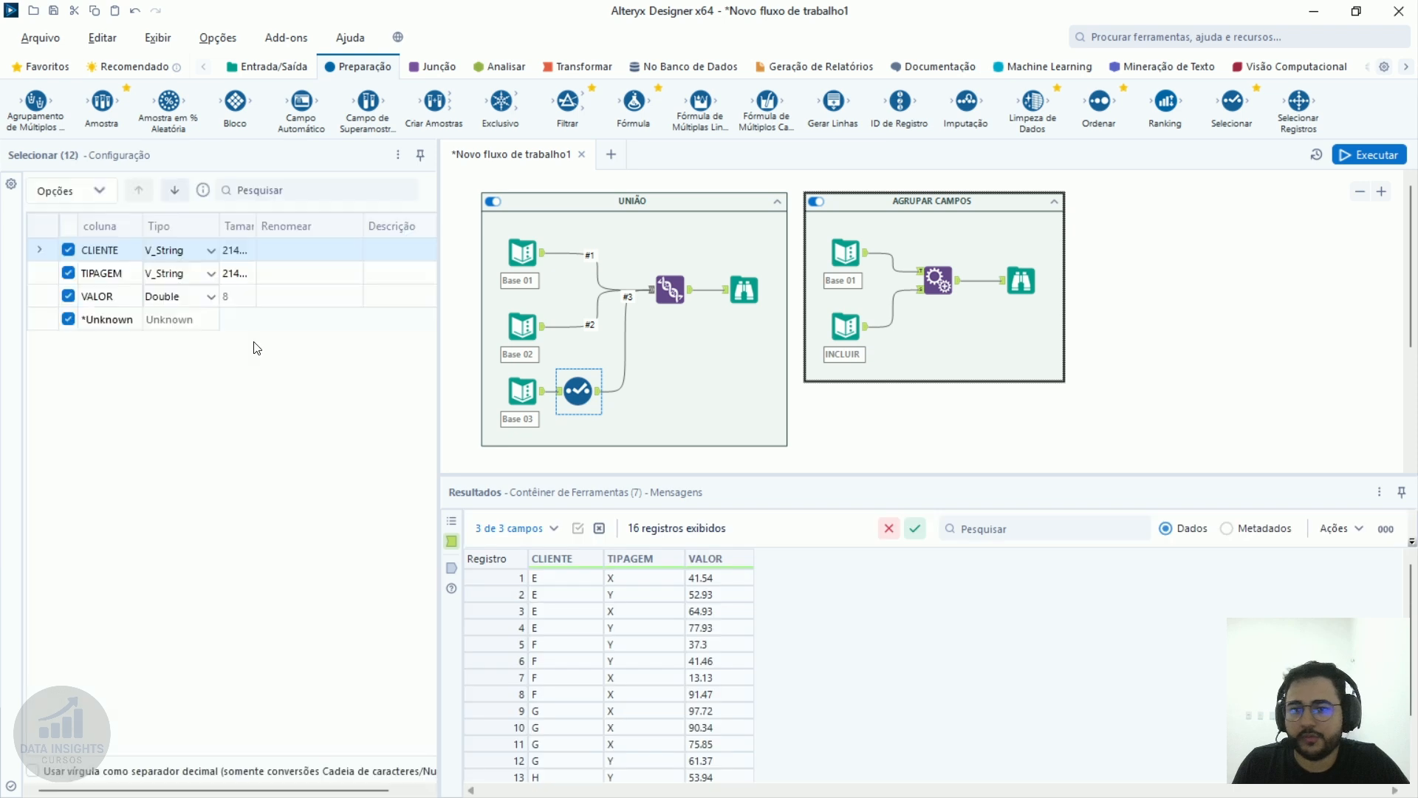
In the Selecionar tool, rename CLIENTE to SEGMENTO, TIPAGEM to TIPO and VALOR to VALORES.
click(267, 250)
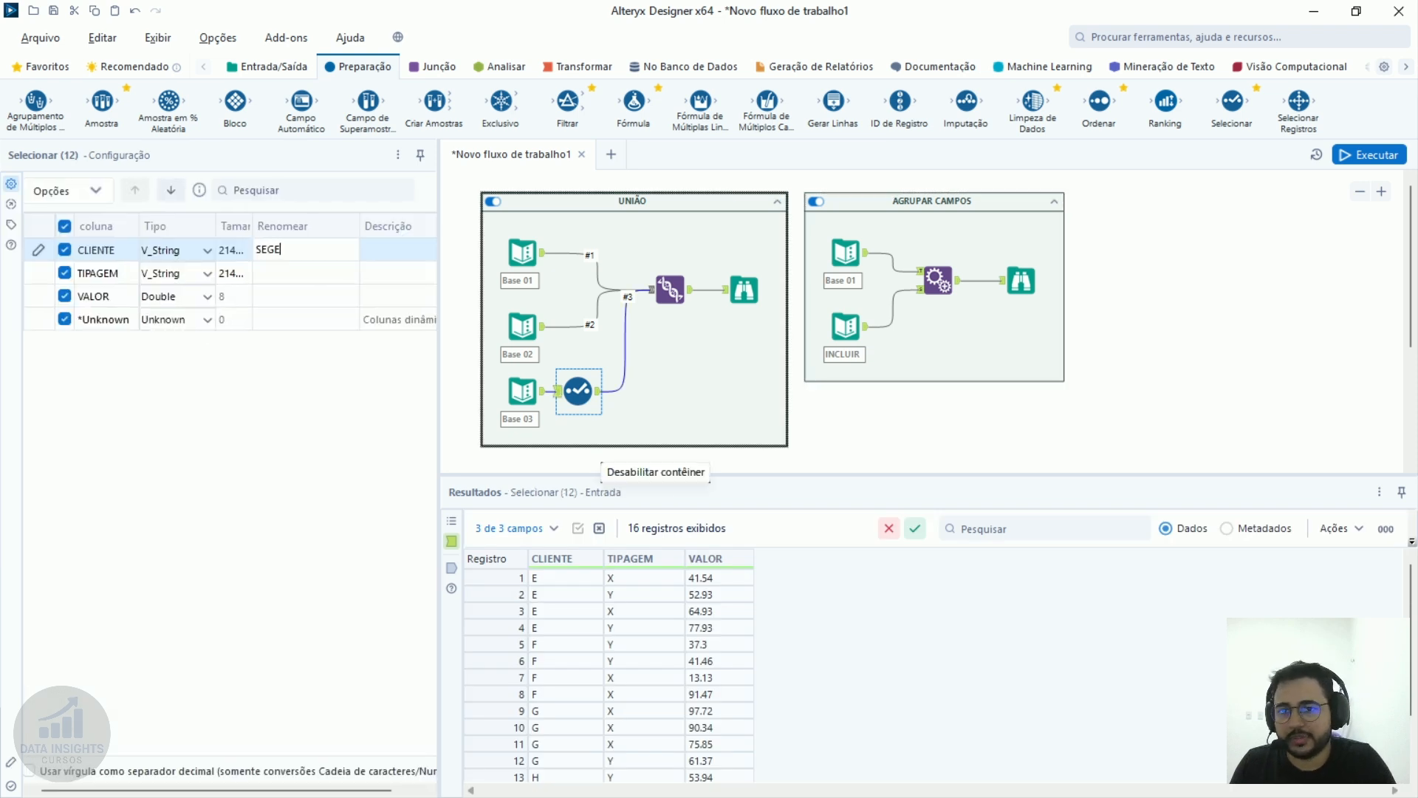
text(SEGMENTO)
key(Return)
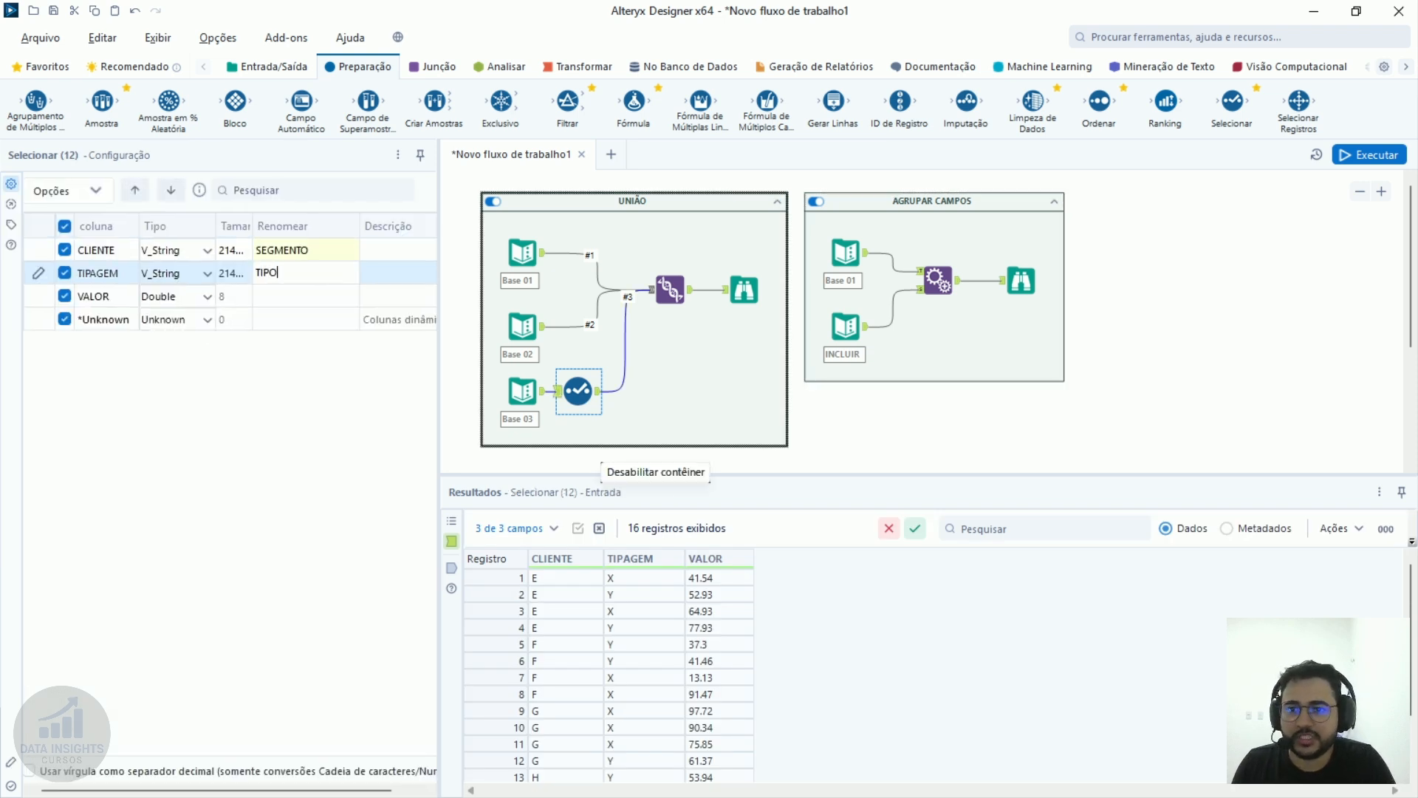
key(Return)
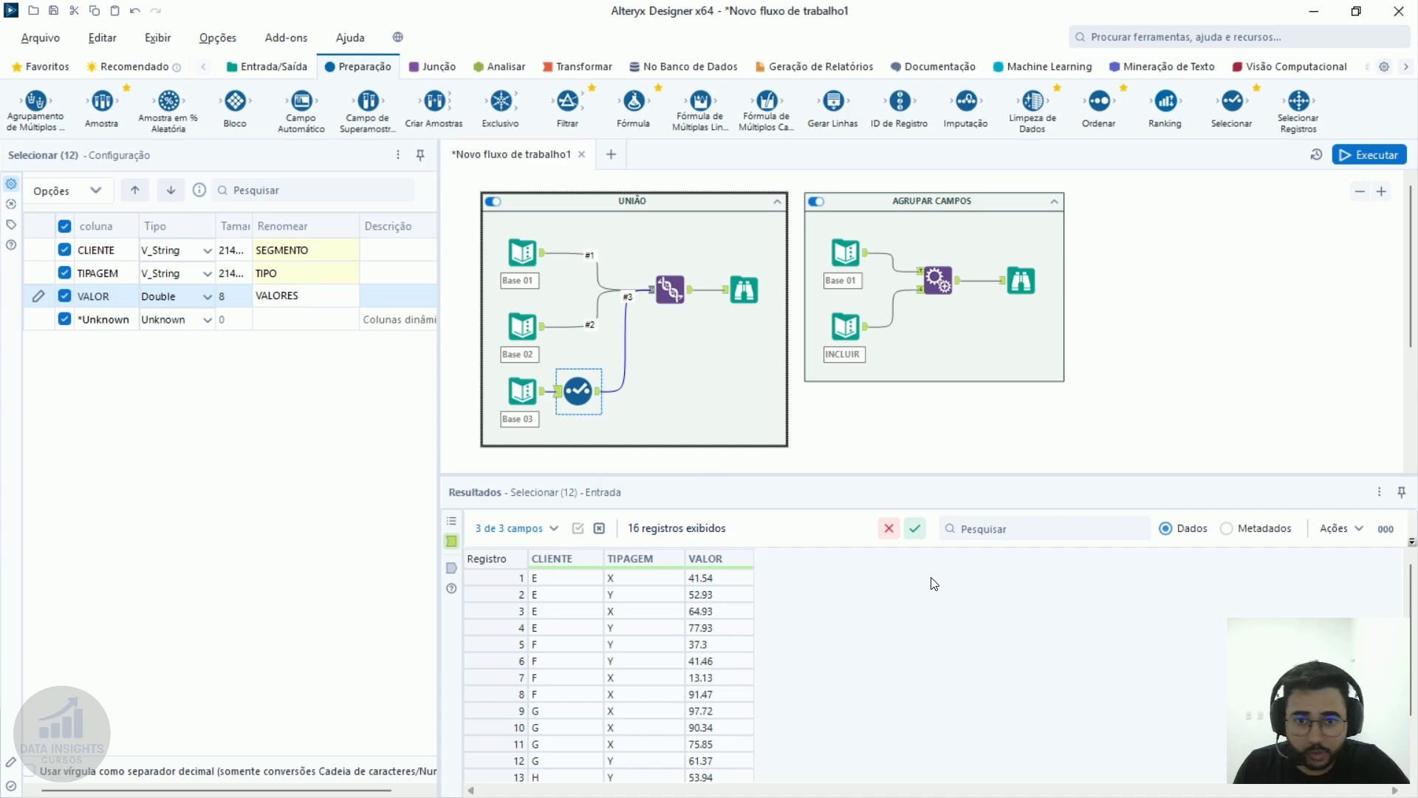
click(708, 368)
Run the workflow with the renamed Base 03 fields and open the union's browse results.
click(682, 304)
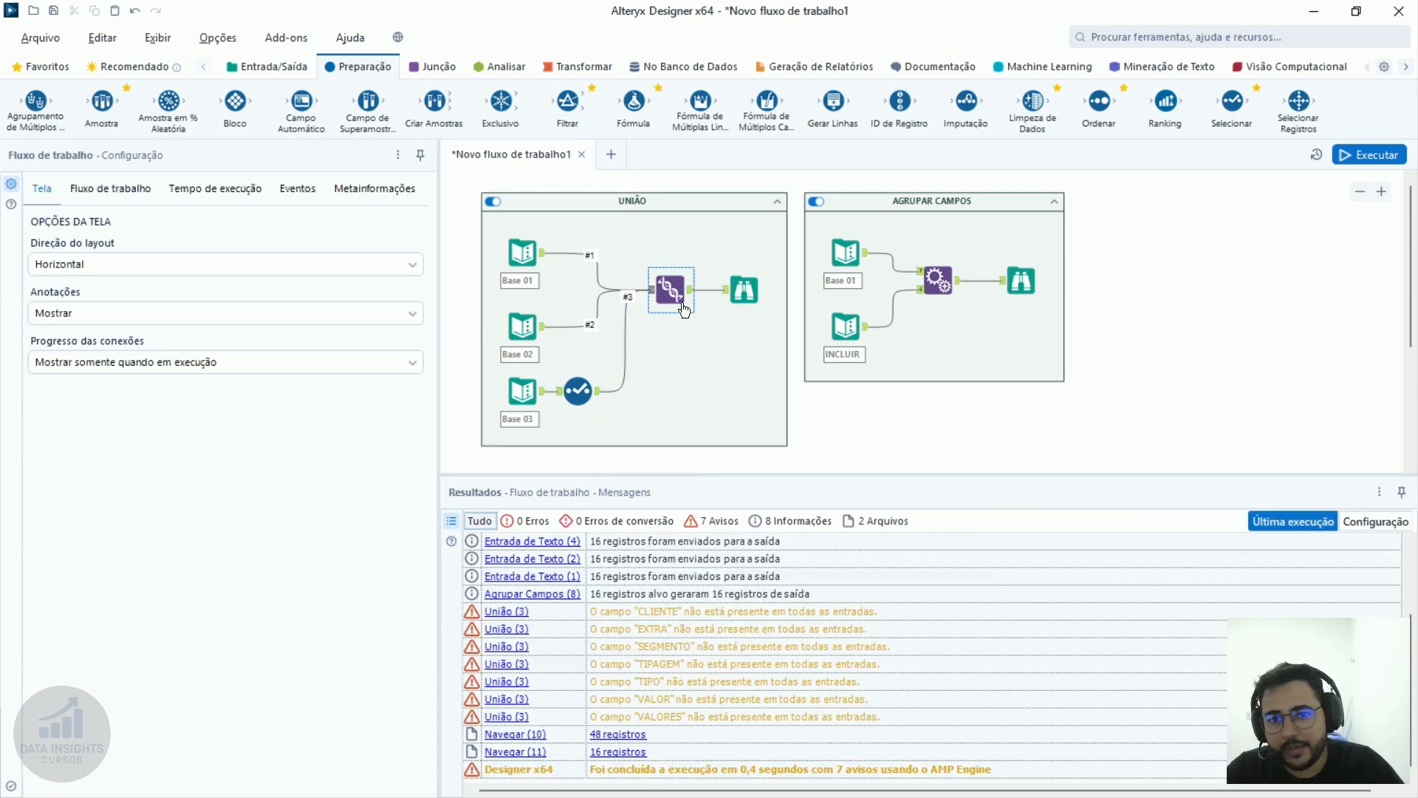
click(1371, 154)
click(745, 290)
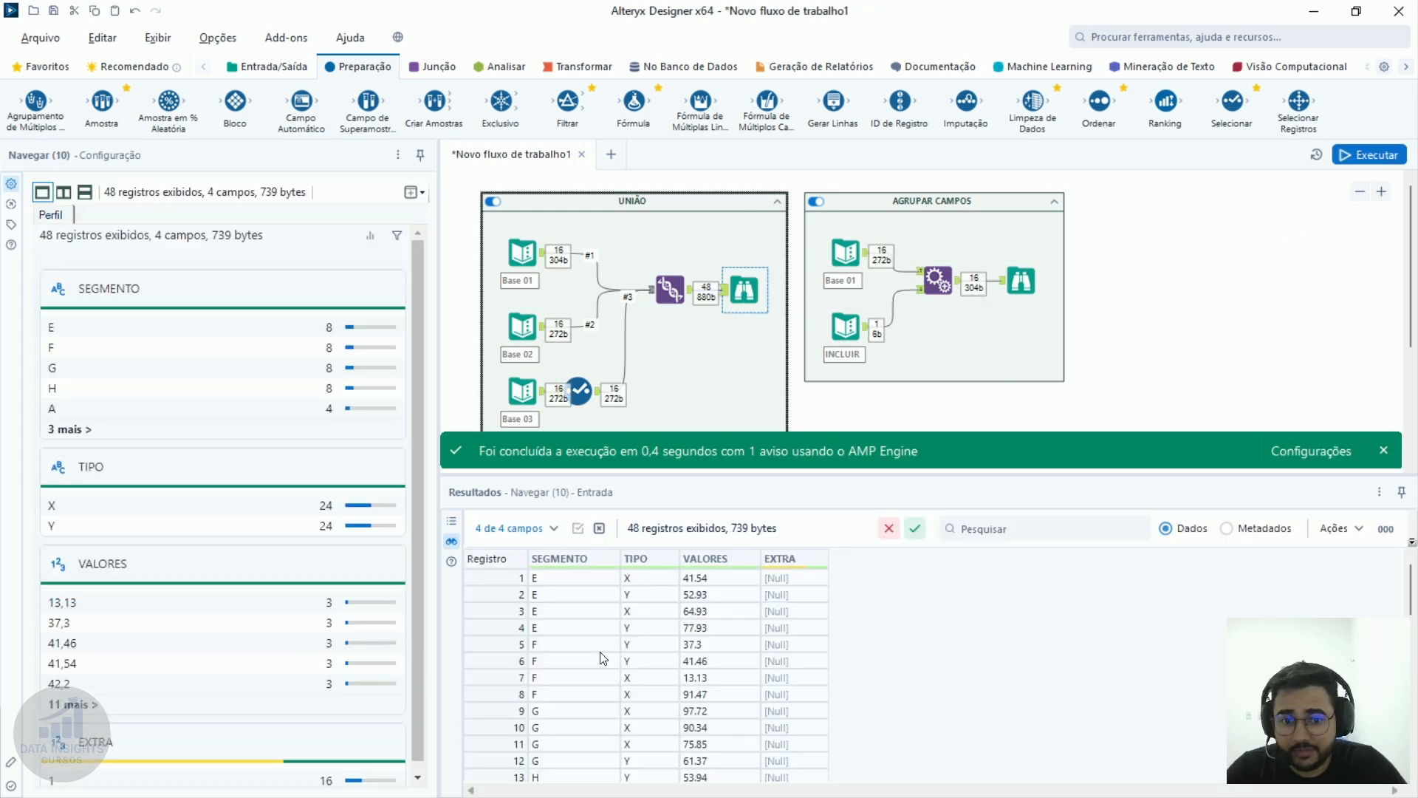
Examine where the Base 03 records are stacked under SEGMENTO, TIPO and VALORES in the union output.
scroll(586, 665, down, 5)
scroll(586, 665, down, 6)
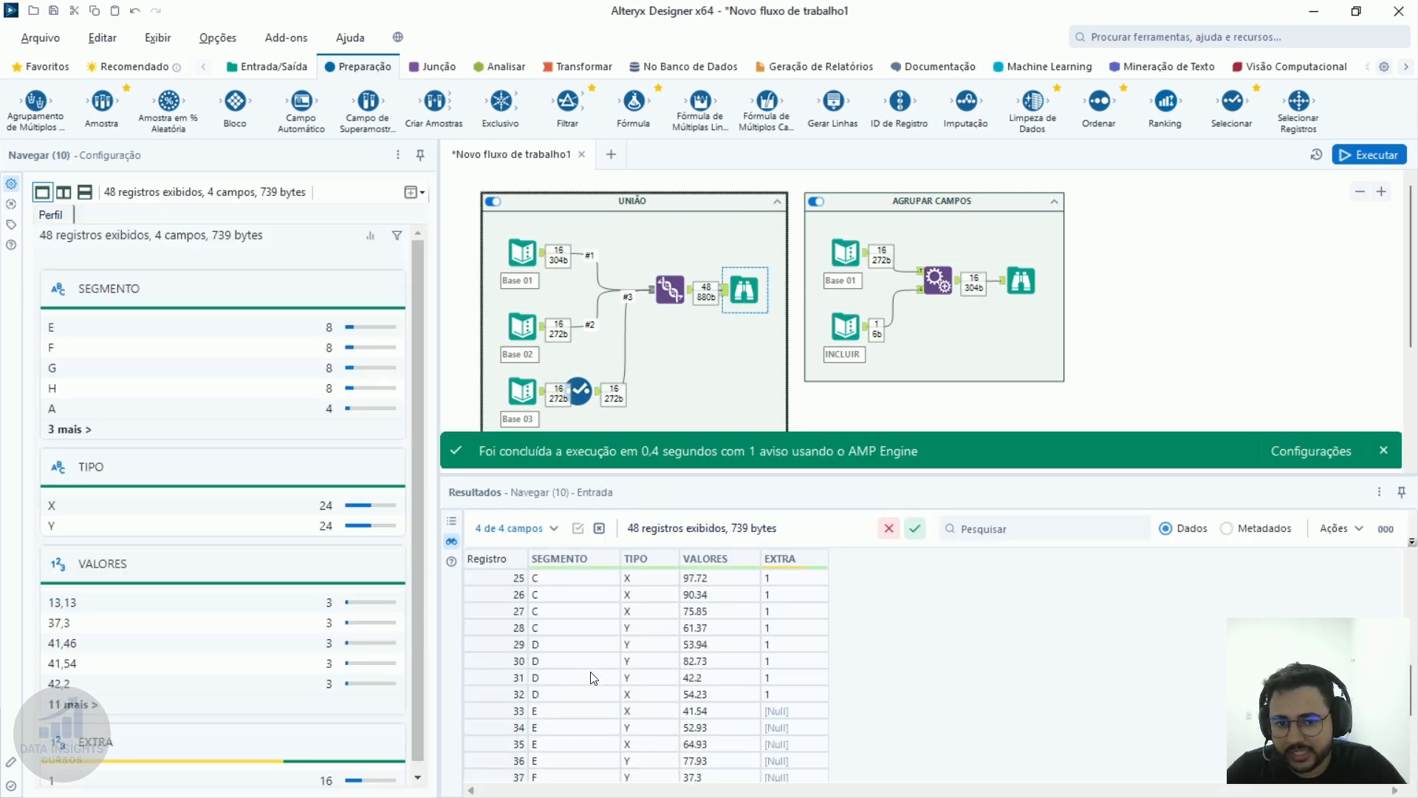
click(560, 667)
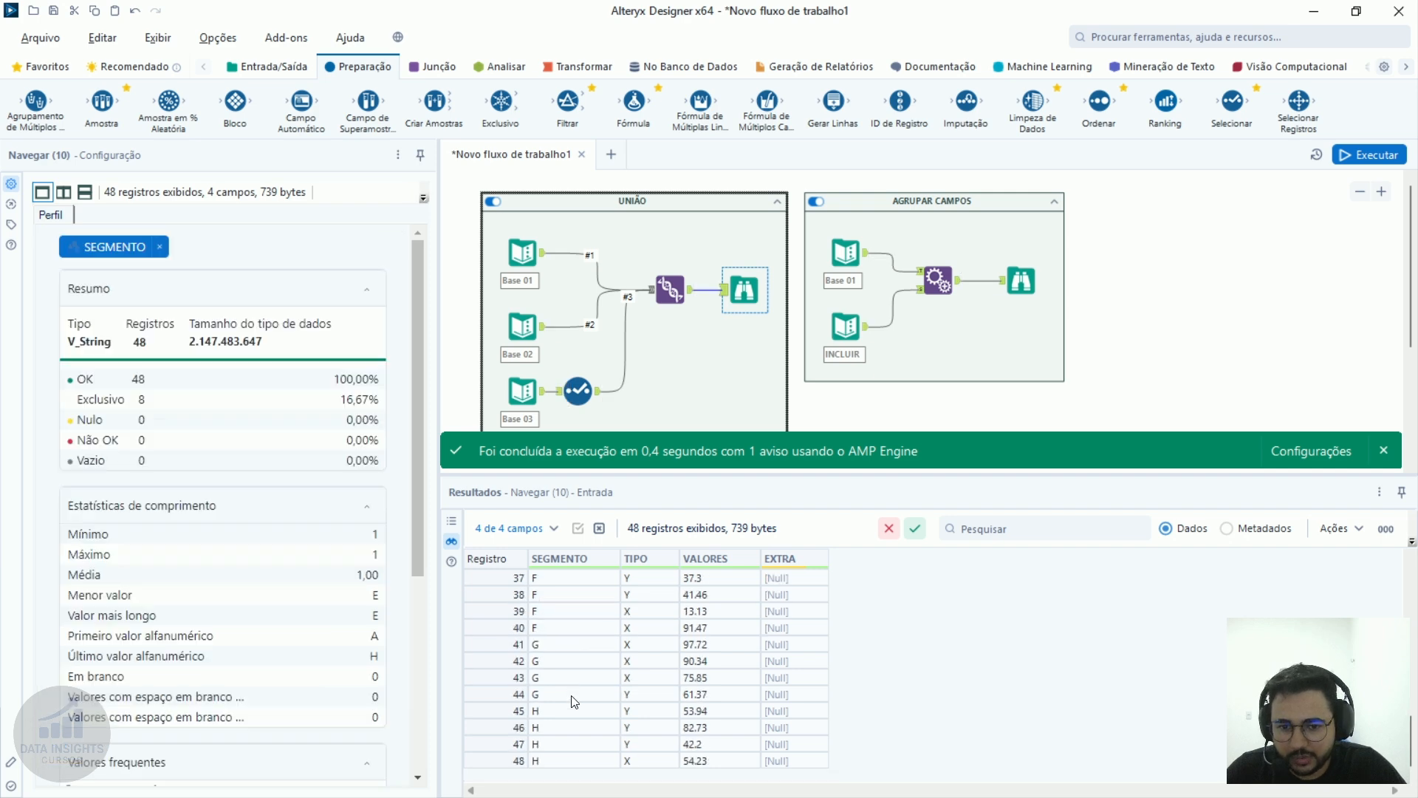
scroll(570, 728, up, 6)
scroll(600, 679, up, 6)
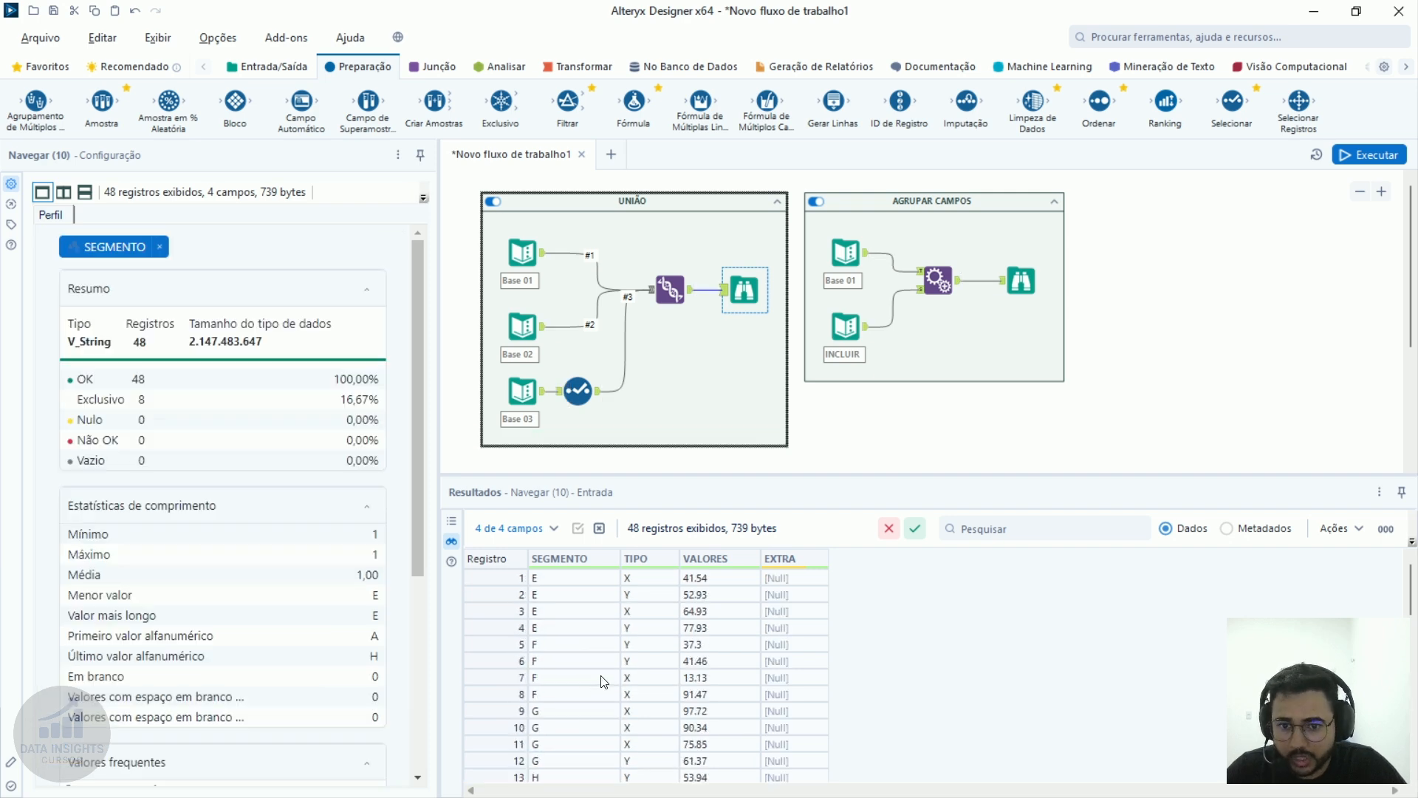
scroll(601, 680, down, 9)
click(565, 642)
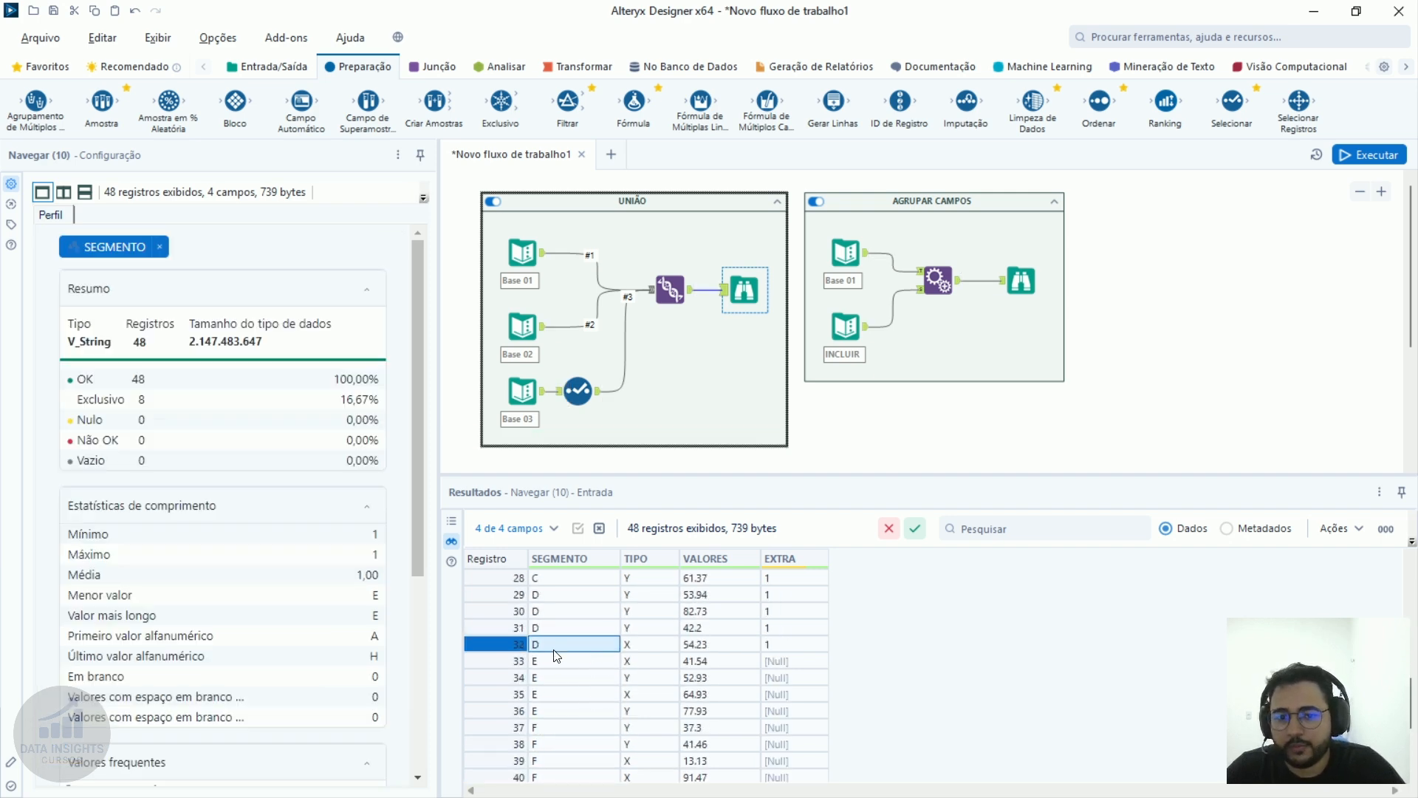
drag(557, 661, 725, 788)
Replace the Selecionar tool's link to the União tool with a direct connection from Base 03, and run the workflow to view the union.
click(578, 391)
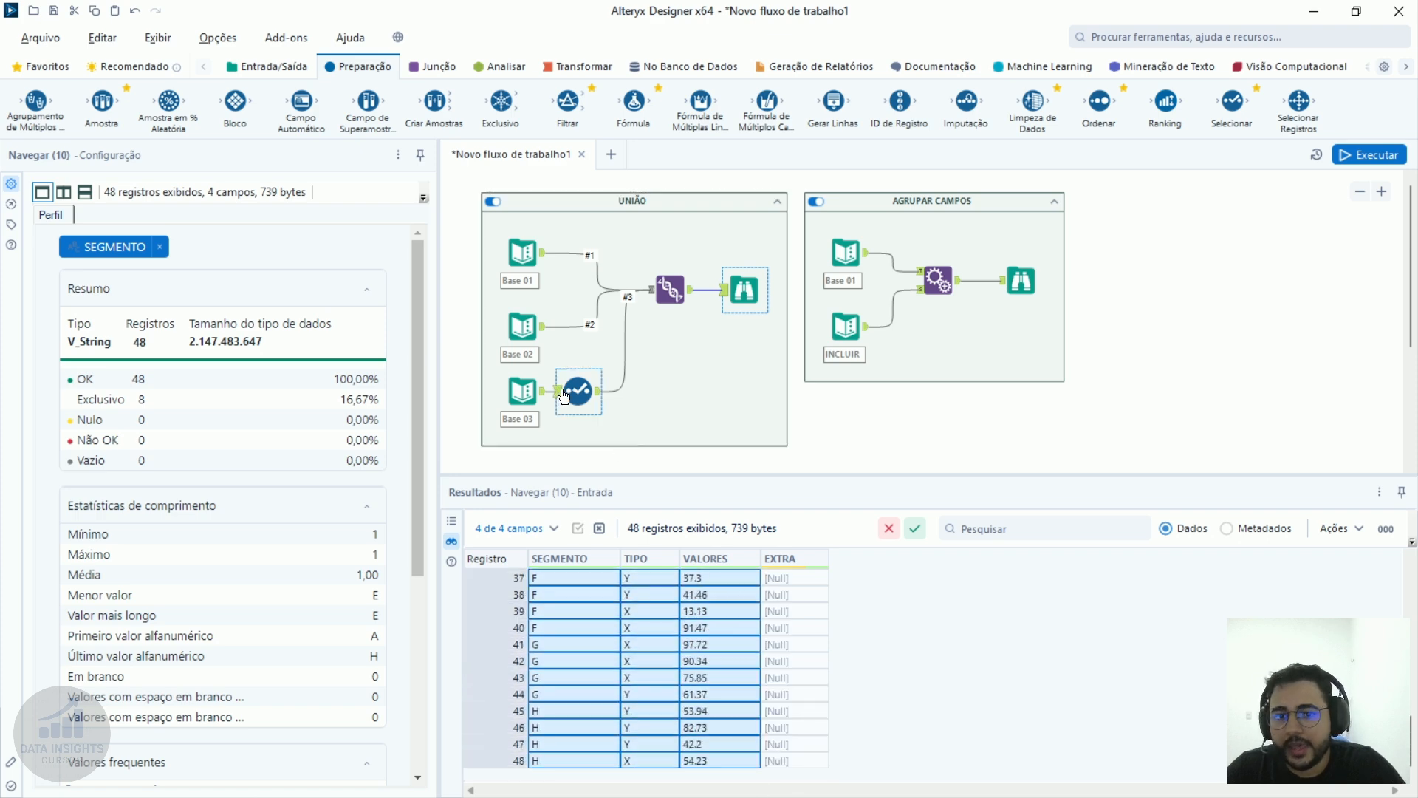
click(670, 290)
click(578, 394)
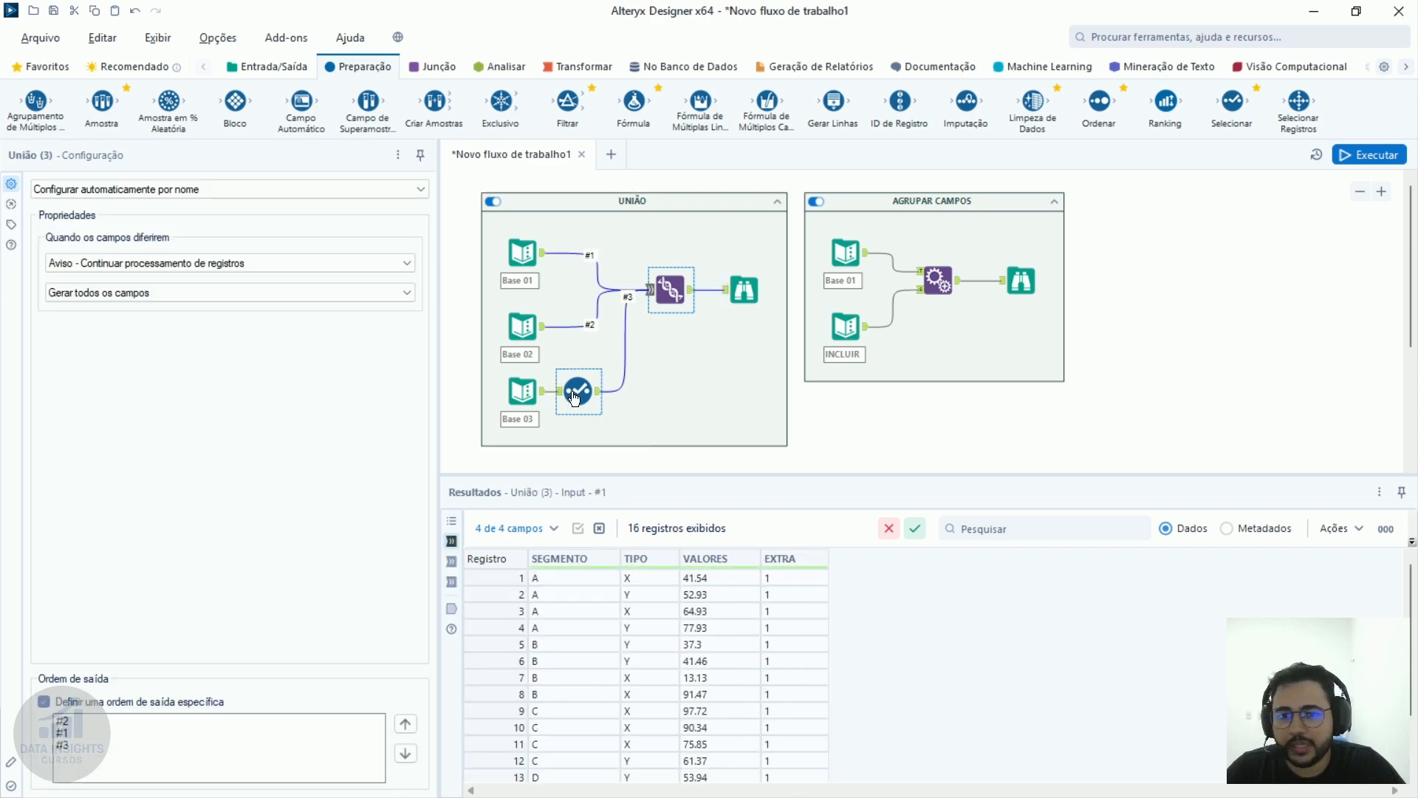
drag(581, 397, 627, 453)
click(650, 380)
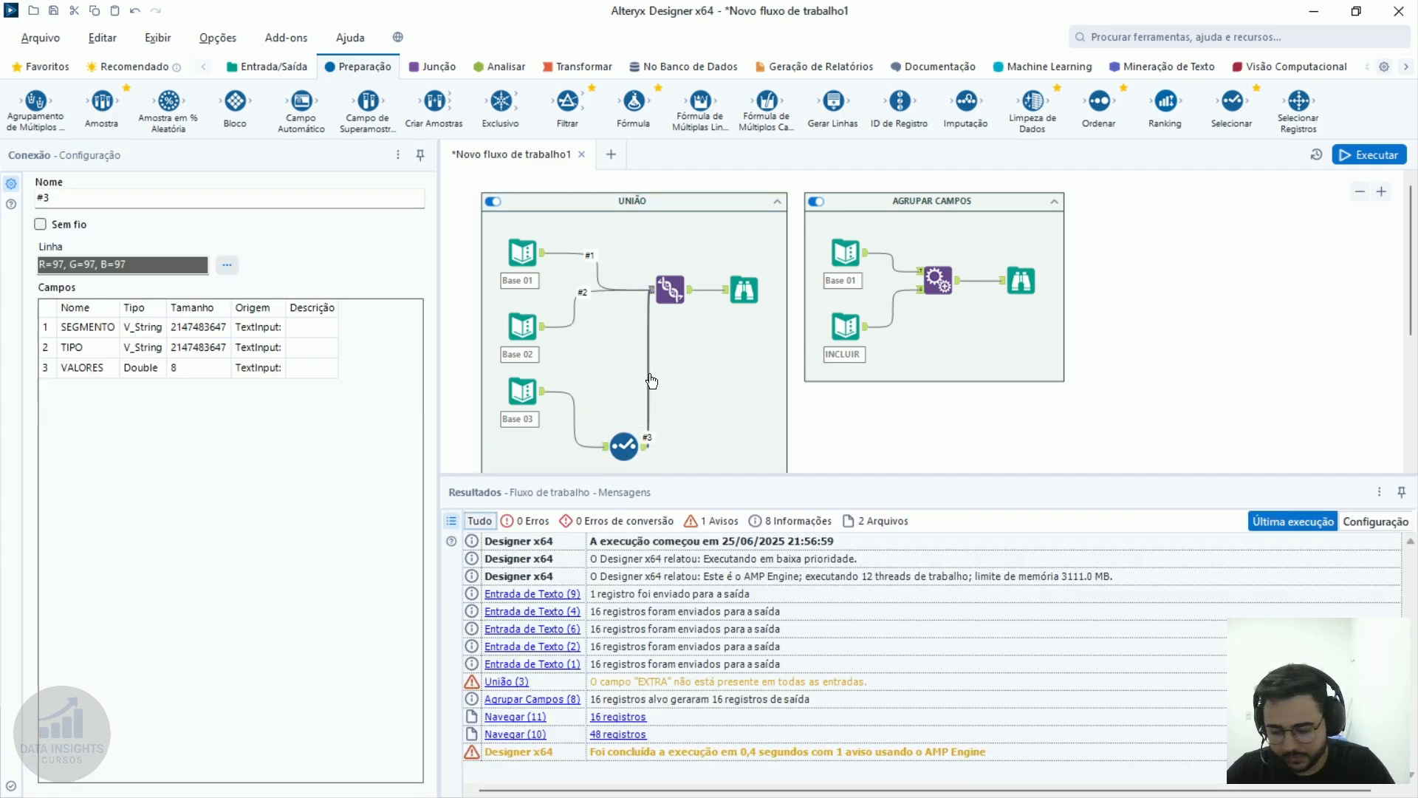
key(Delete)
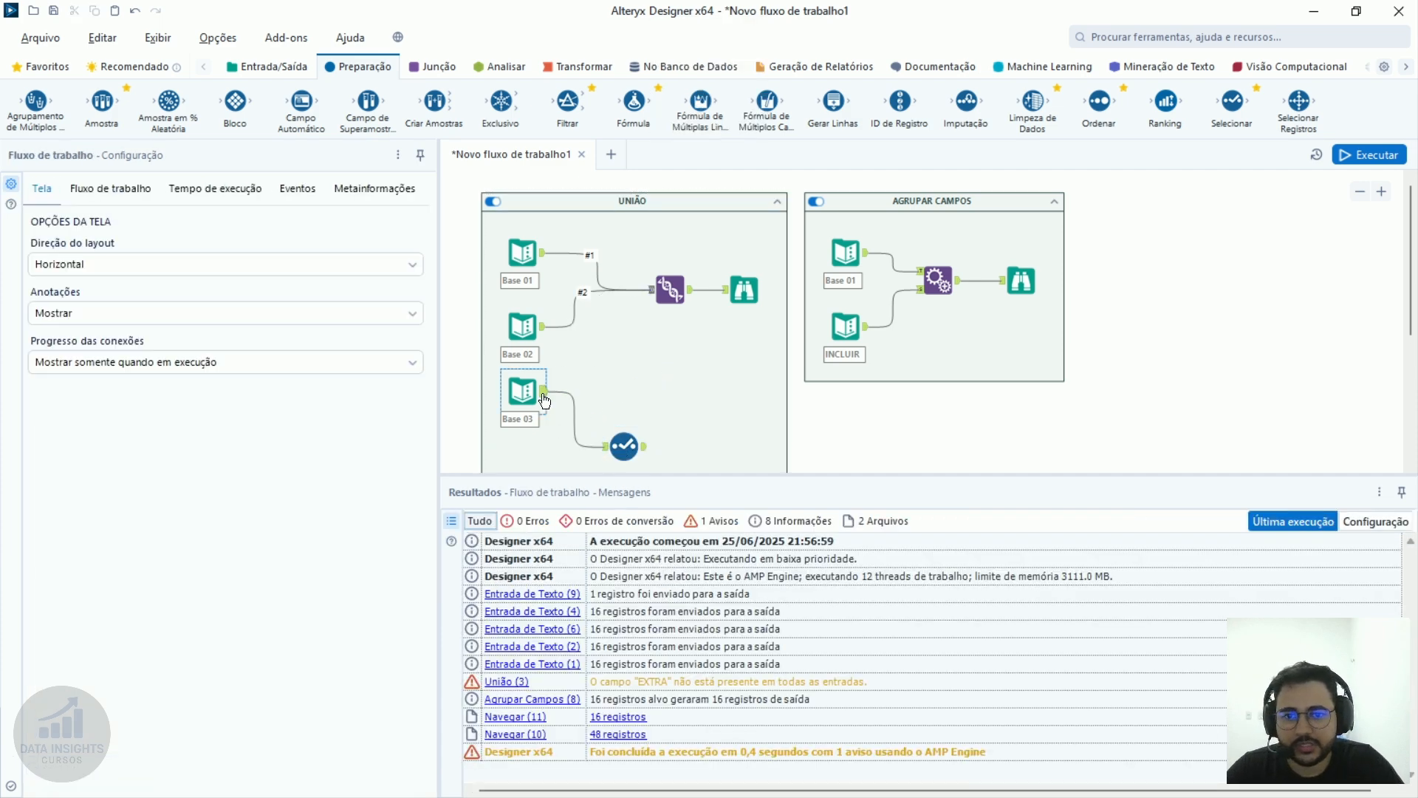
click(1371, 157)
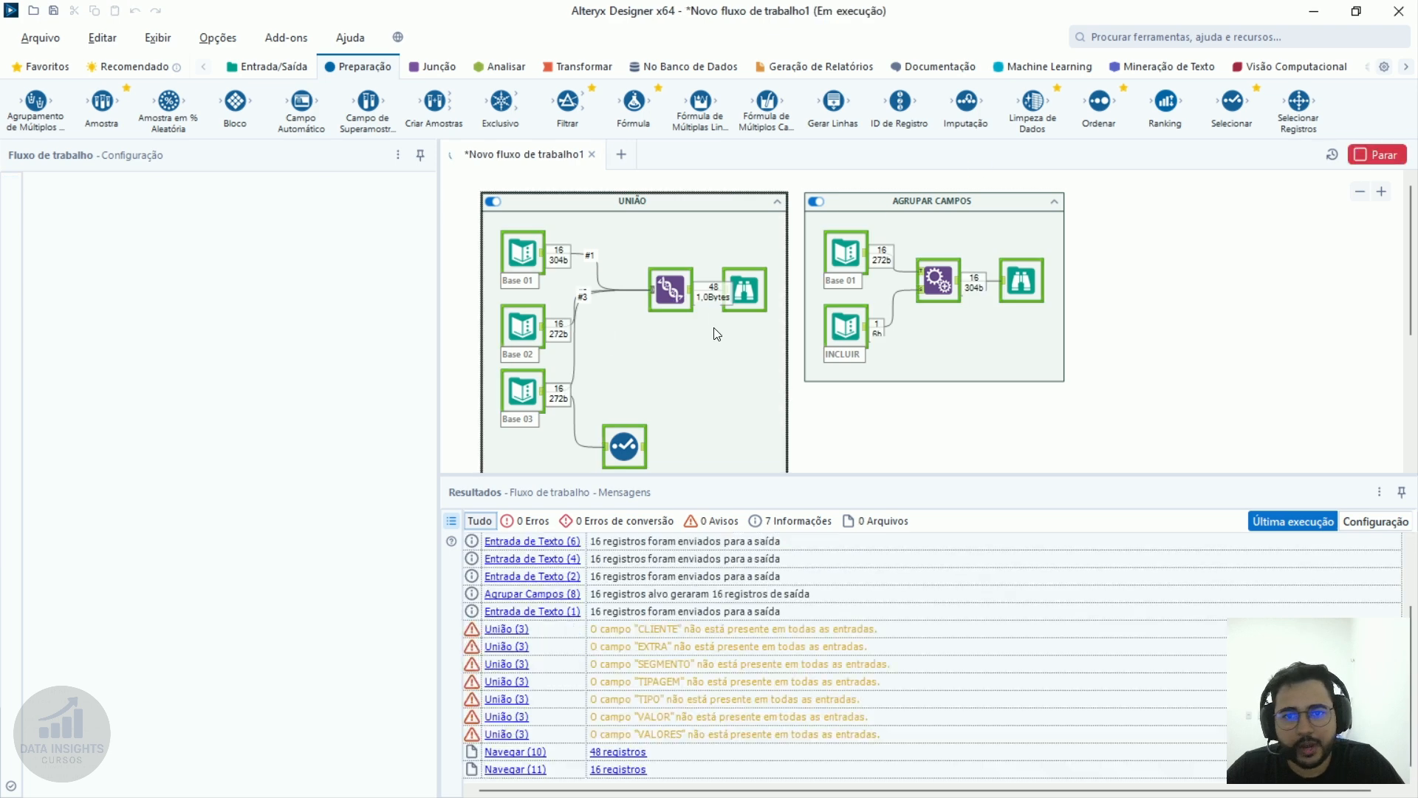
click(752, 287)
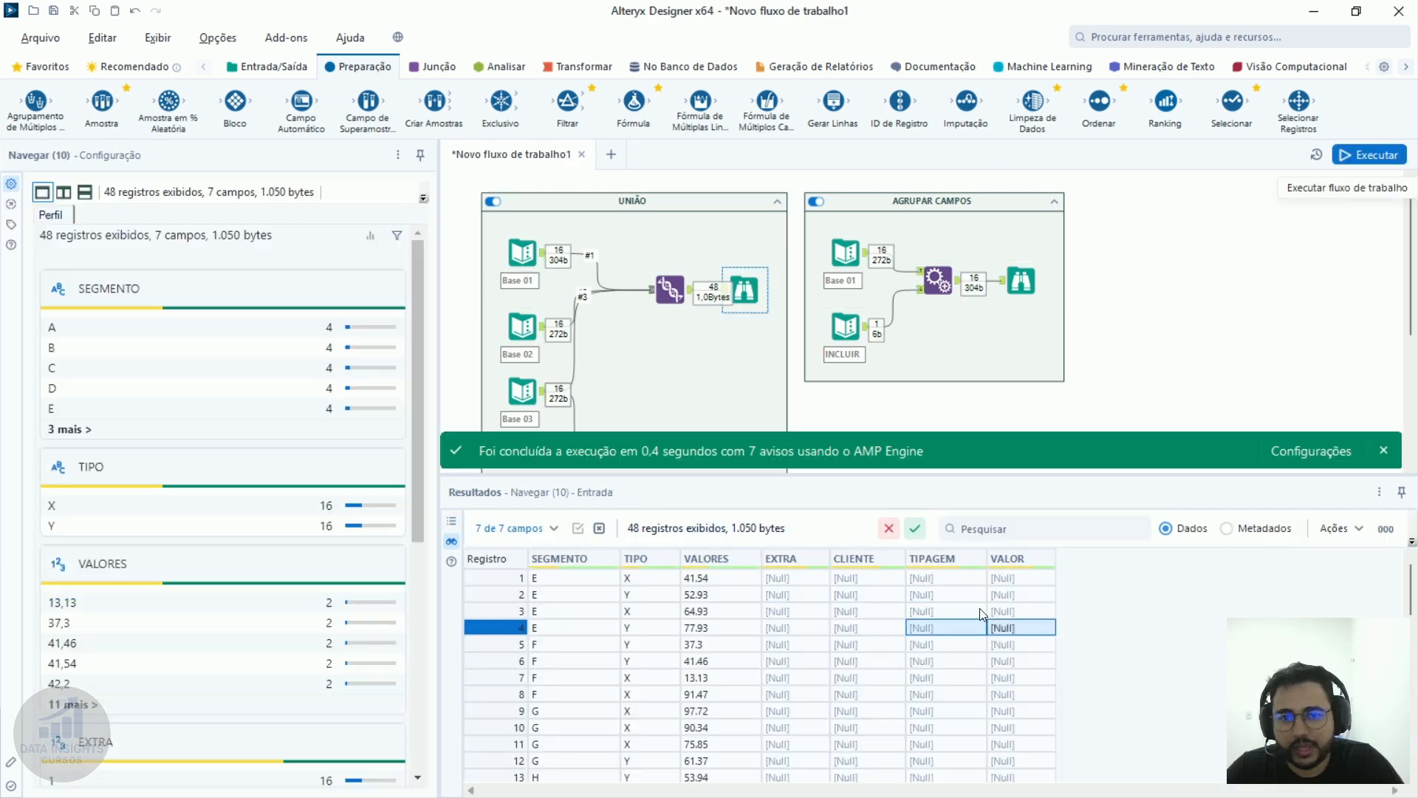
Set the União tool to Configurar automaticamente por posição and run the workflow to open its browse results.
click(670, 289)
click(164, 190)
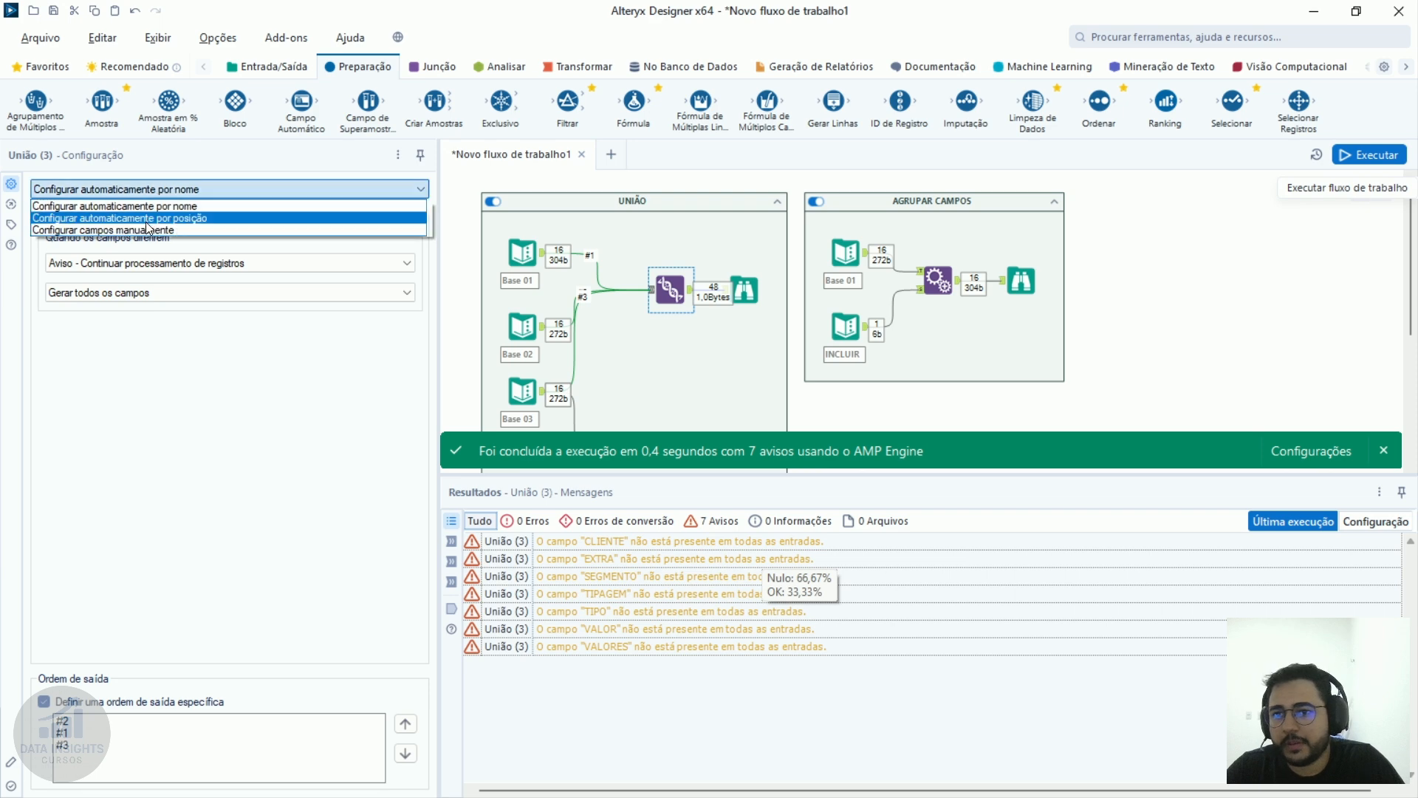
click(144, 219)
click(1369, 153)
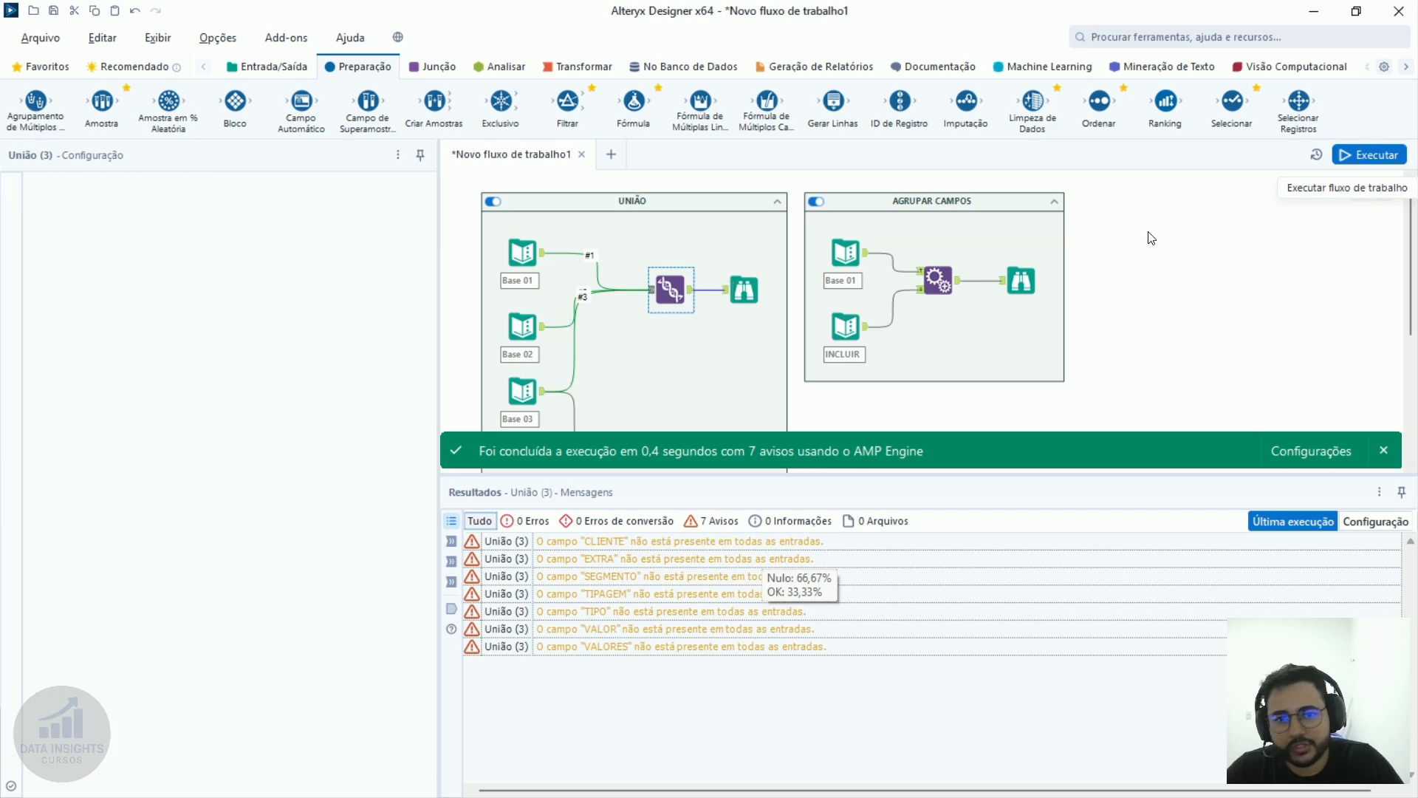
click(743, 290)
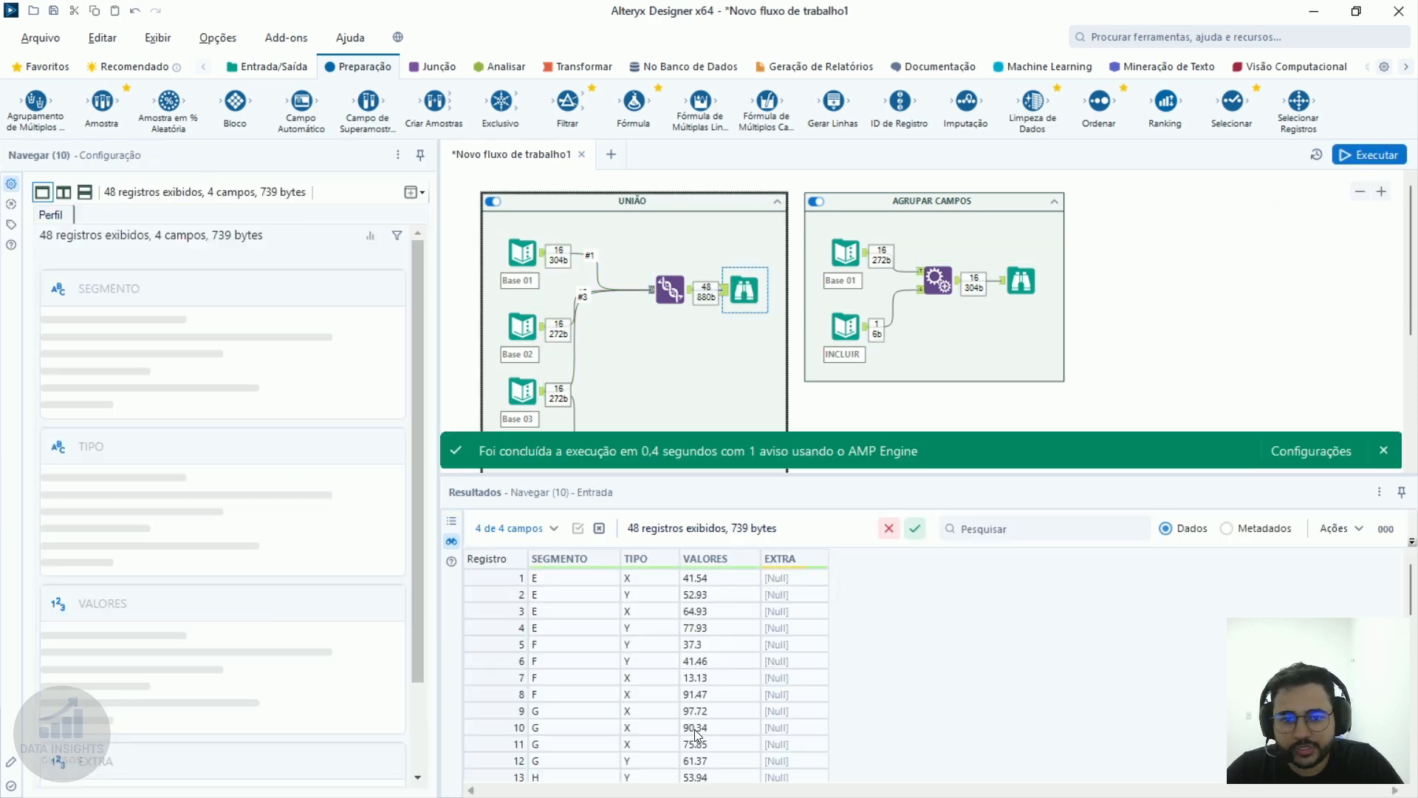
Examine how the Base 03 records are stacked under the SEGMENTO, TIPO and VALORES columns in the position-based output.
drag(580, 612, 724, 712)
scroll(713, 650, down, 5)
scroll(713, 643, down, 7)
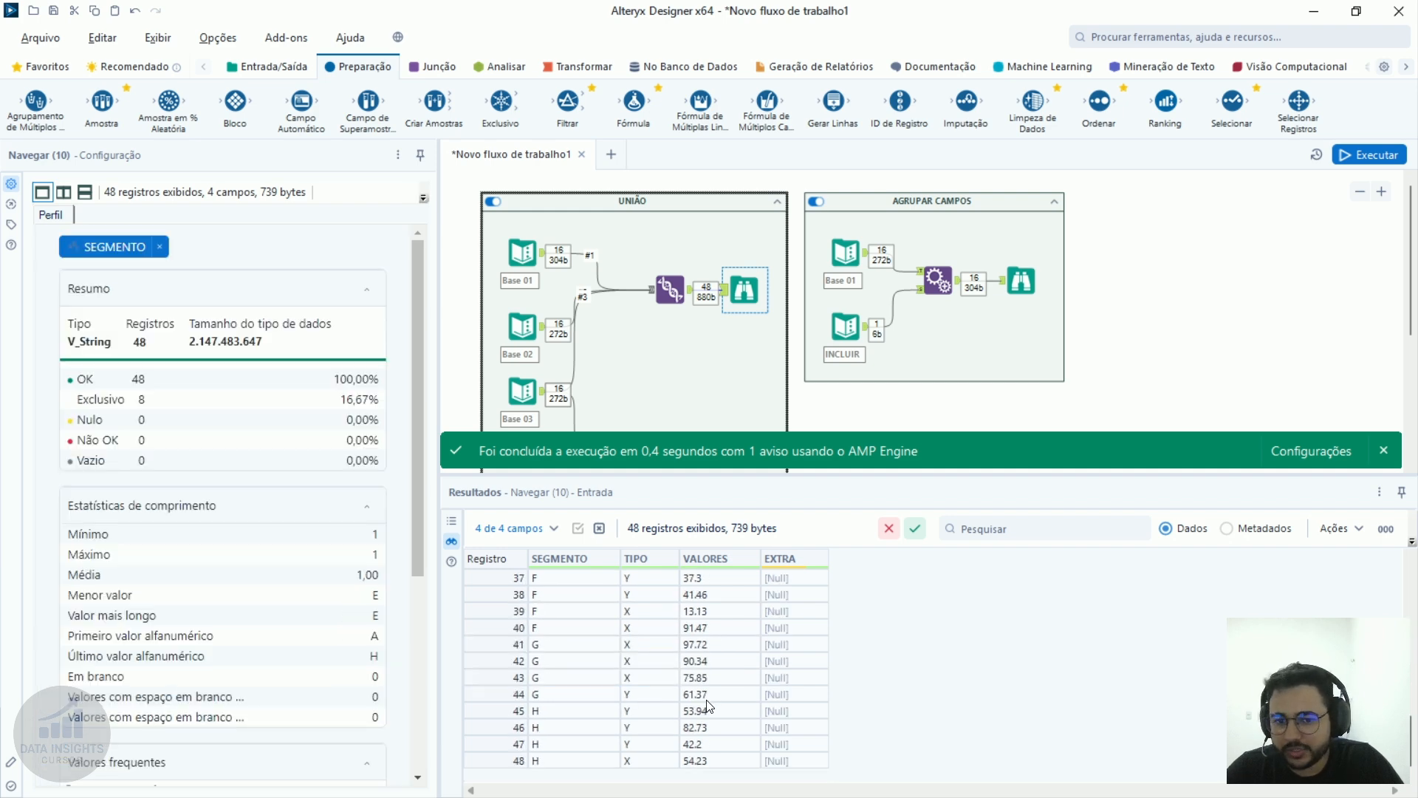
drag(546, 624, 731, 759)
scroll(749, 664, up, 3)
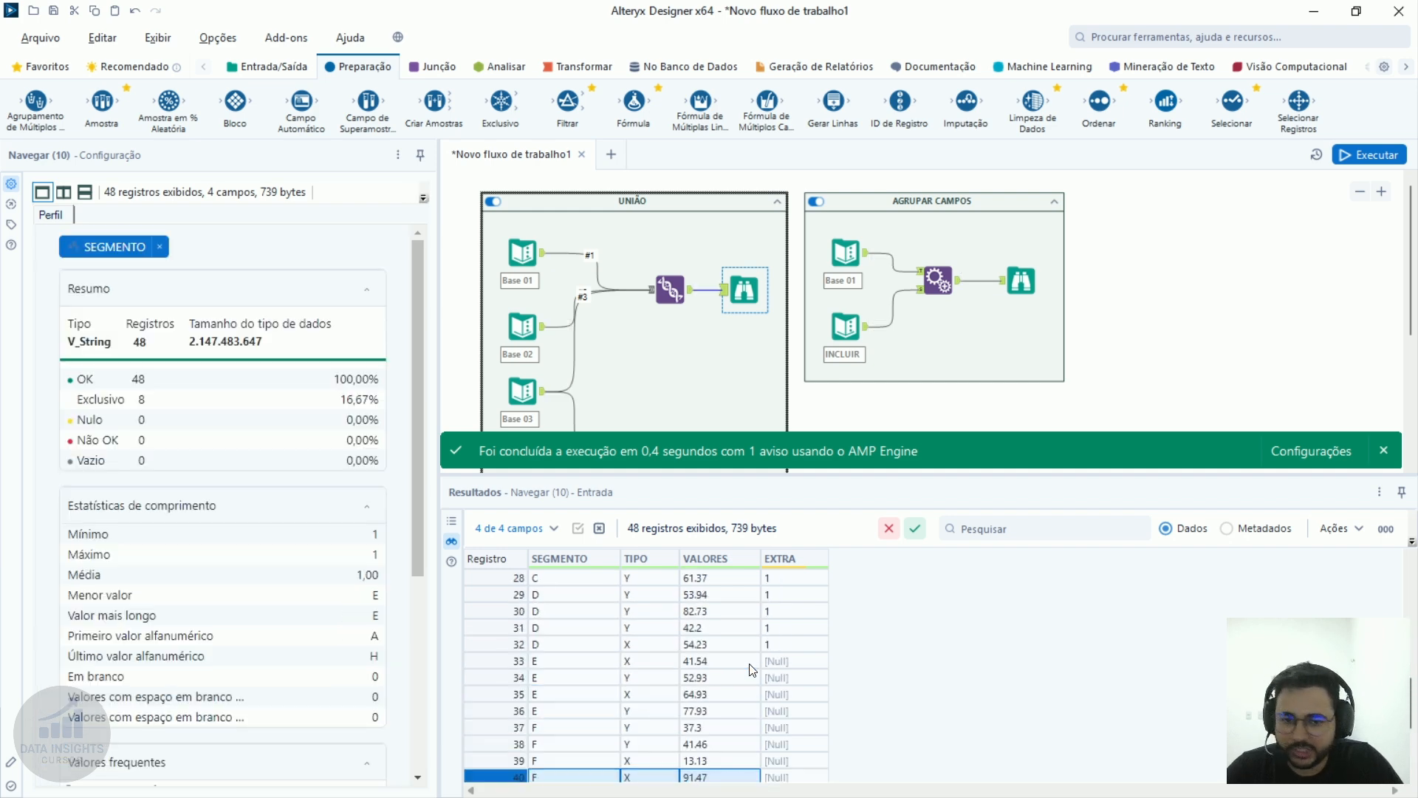
scroll(744, 663, down, 3)
Compare the field order and records of the Base 03, Base 02 and Base 01 inputs feeding the União tool.
click(526, 399)
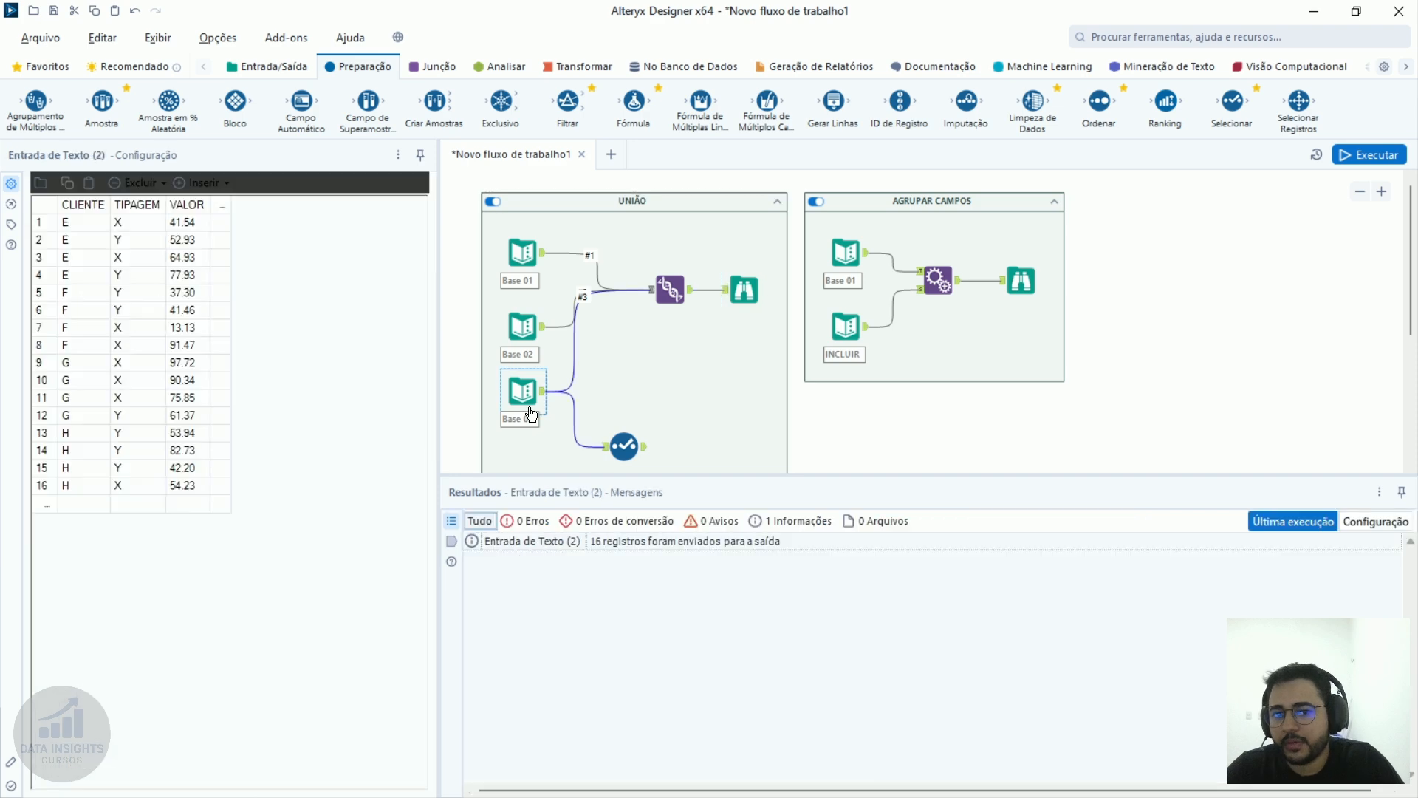
drag(70, 222, 189, 487)
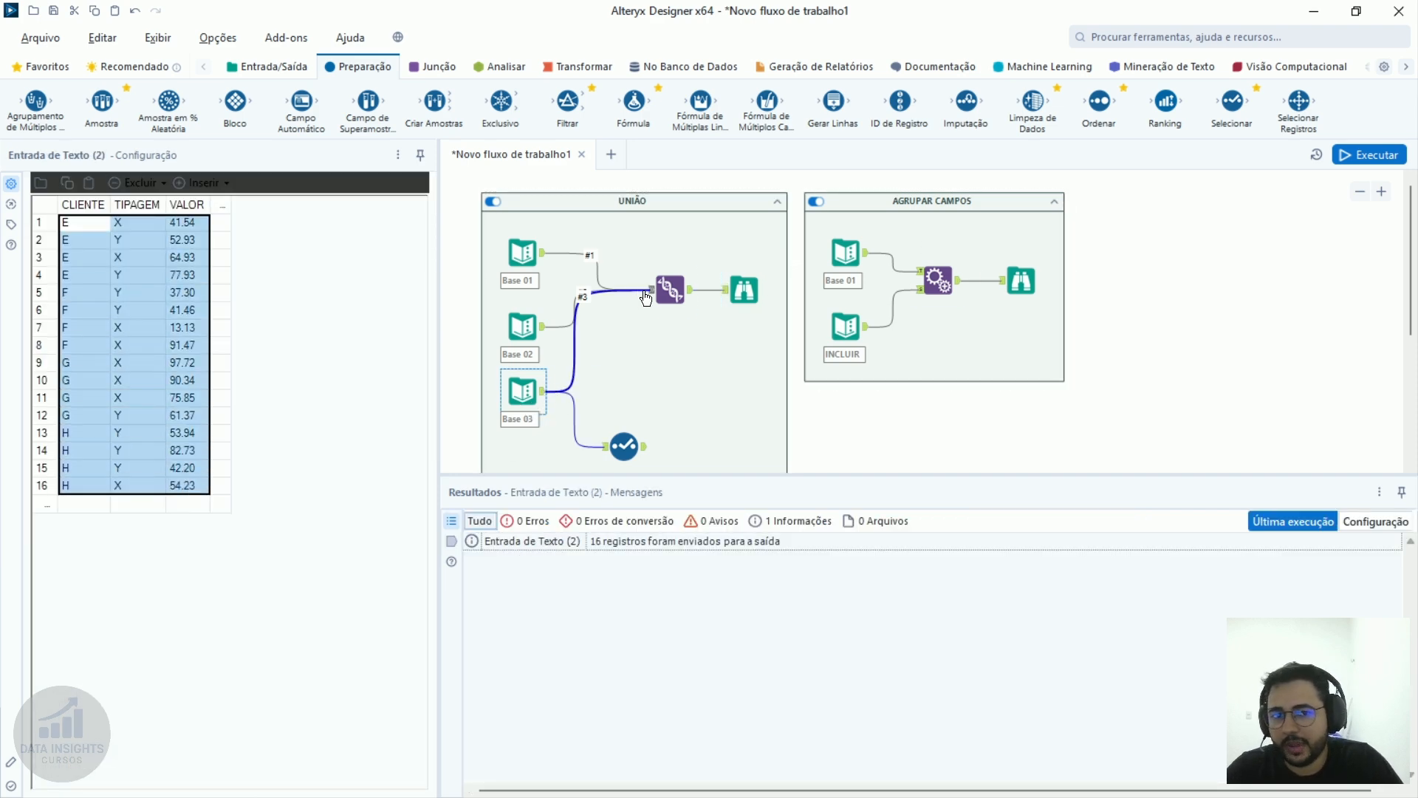
click(673, 297)
click(525, 399)
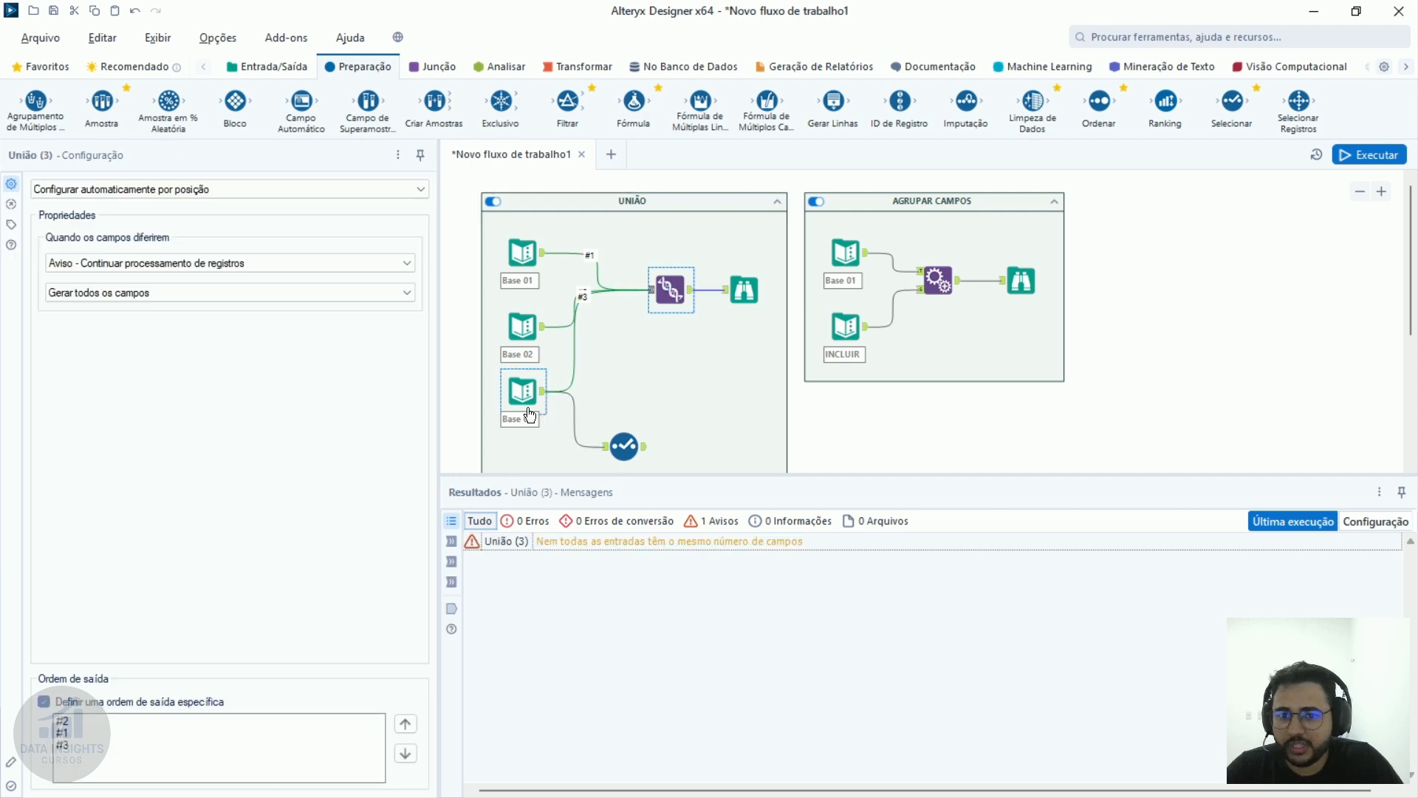
drag(92, 226, 87, 460)
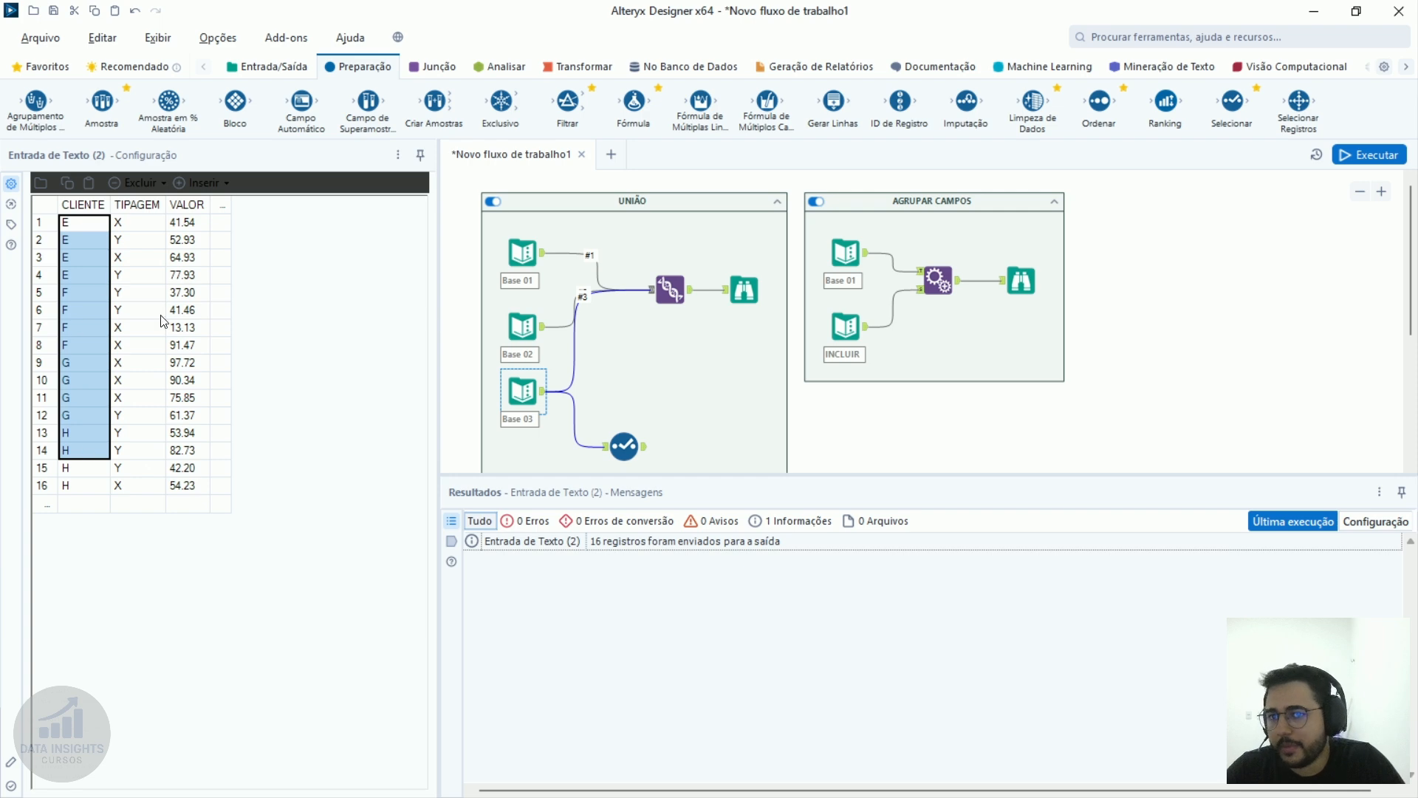
click(522, 326)
drag(81, 223, 85, 420)
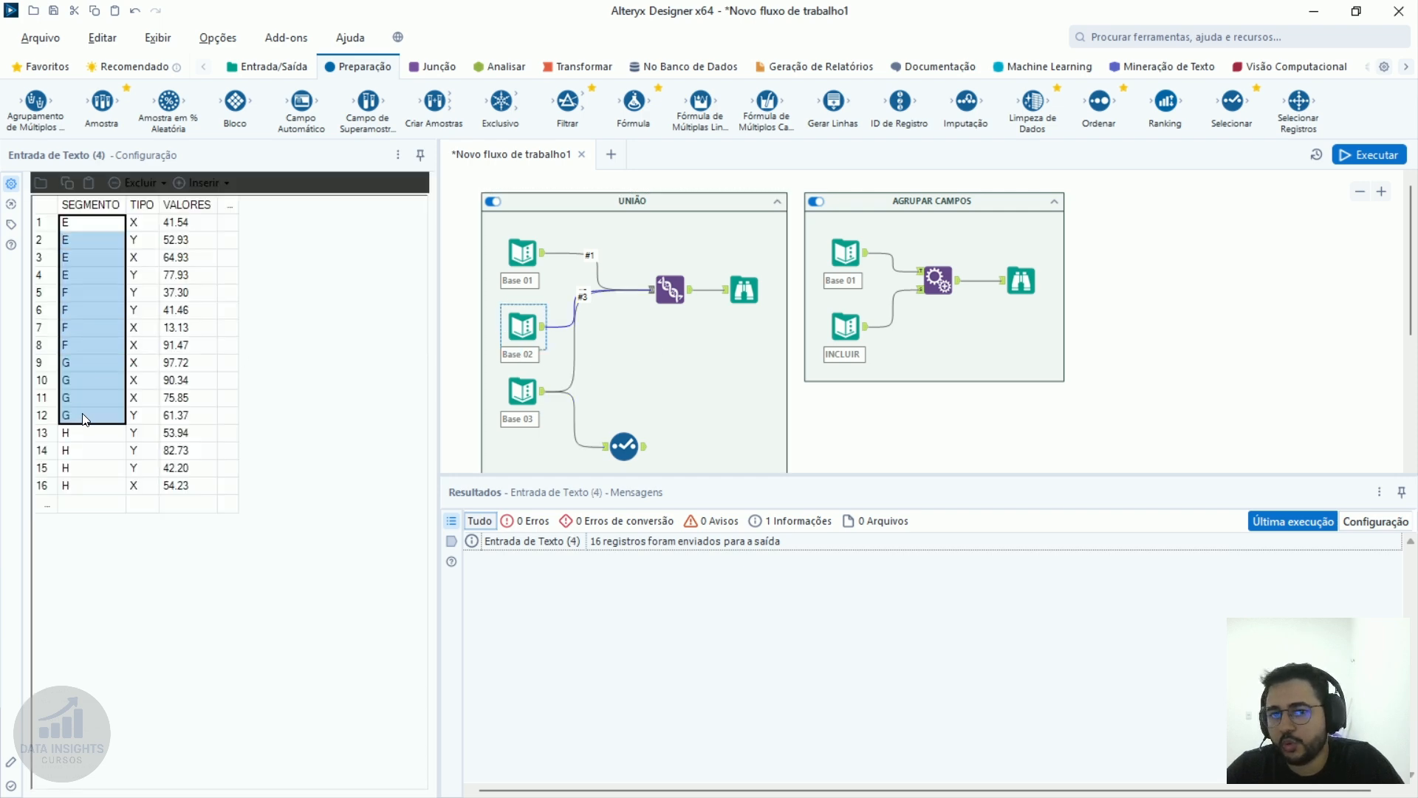
click(523, 251)
drag(89, 222, 107, 404)
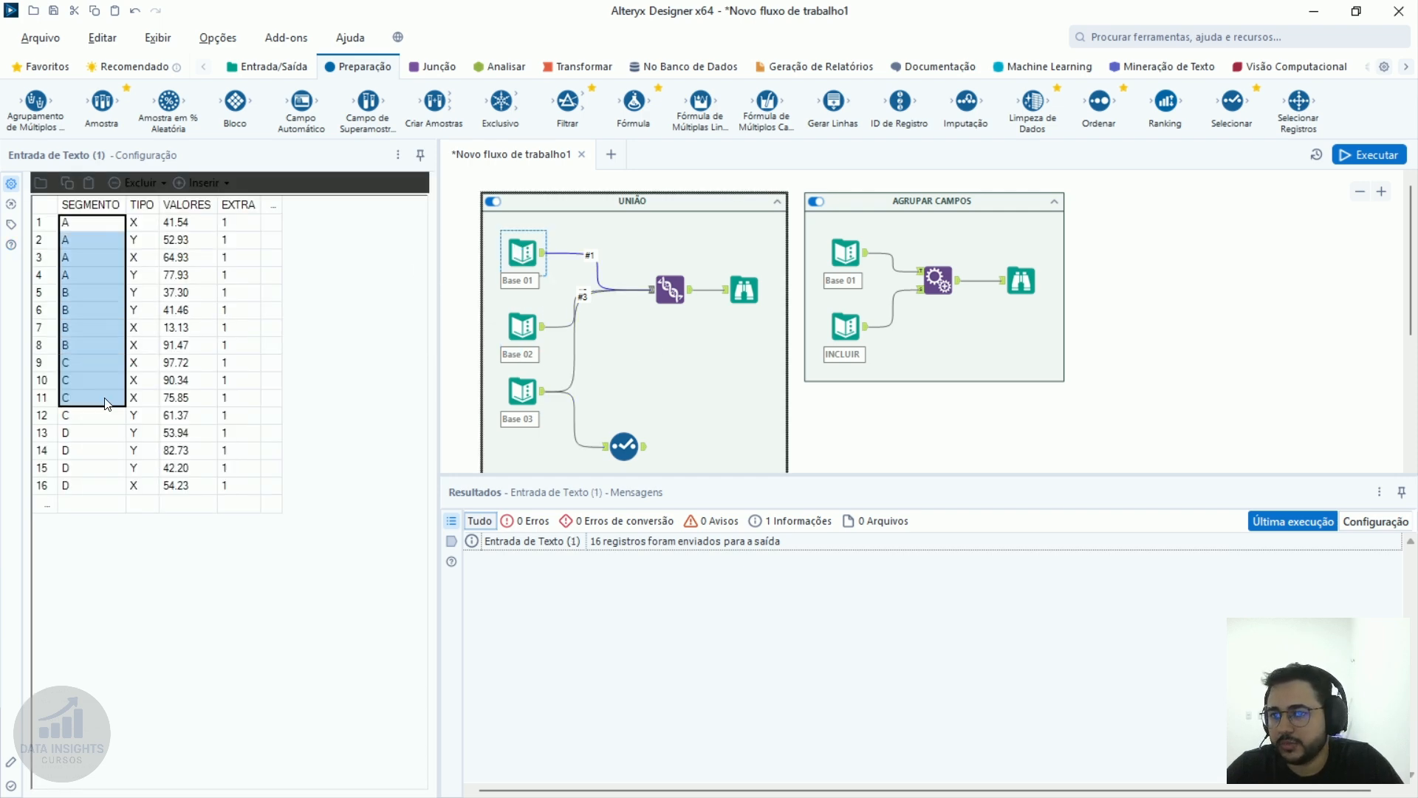
click(543, 405)
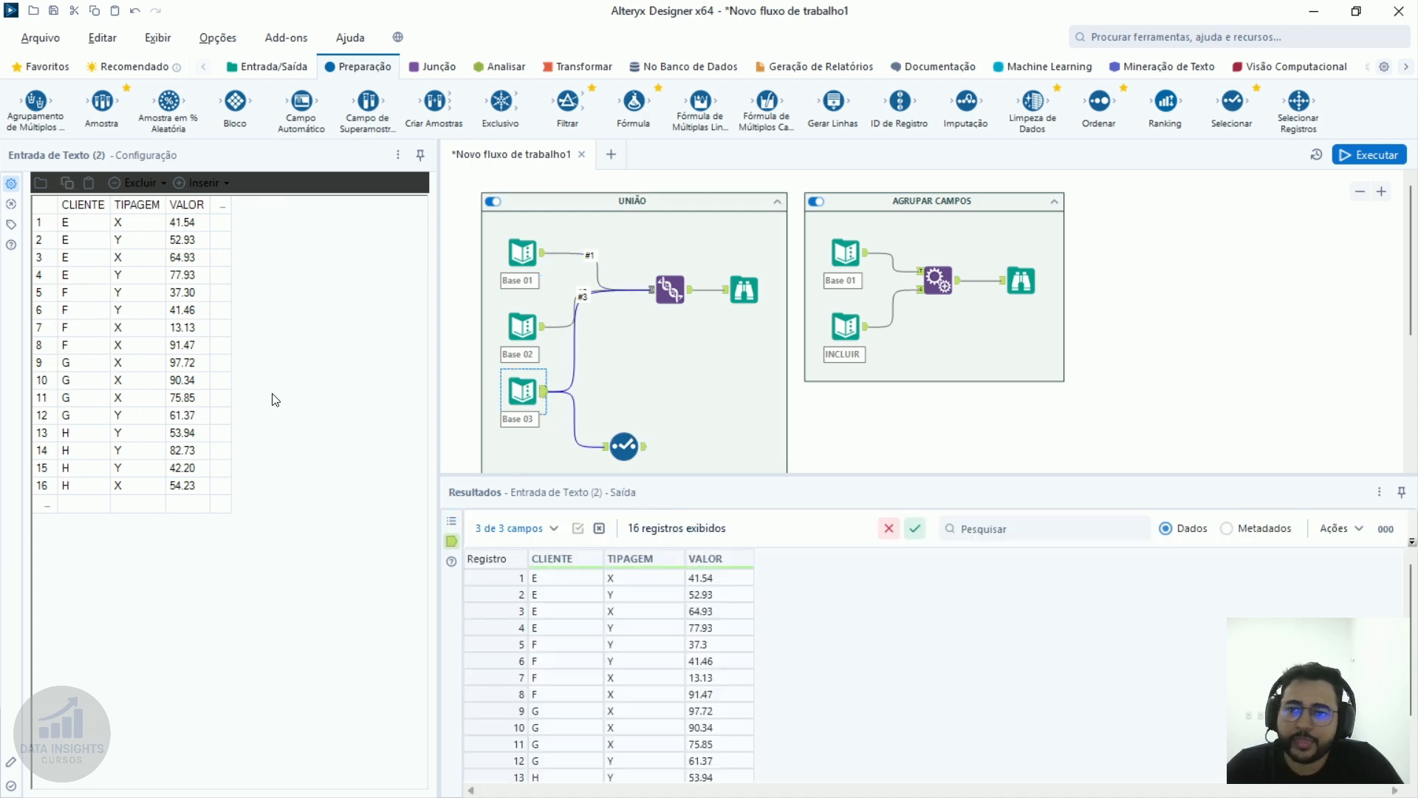
Set the União tool to Configurar campos manualmente and shift input #3's CLIENTE, TIPAGEM and VALOR into Col1, Col2 and Col3.
click(670, 290)
click(118, 189)
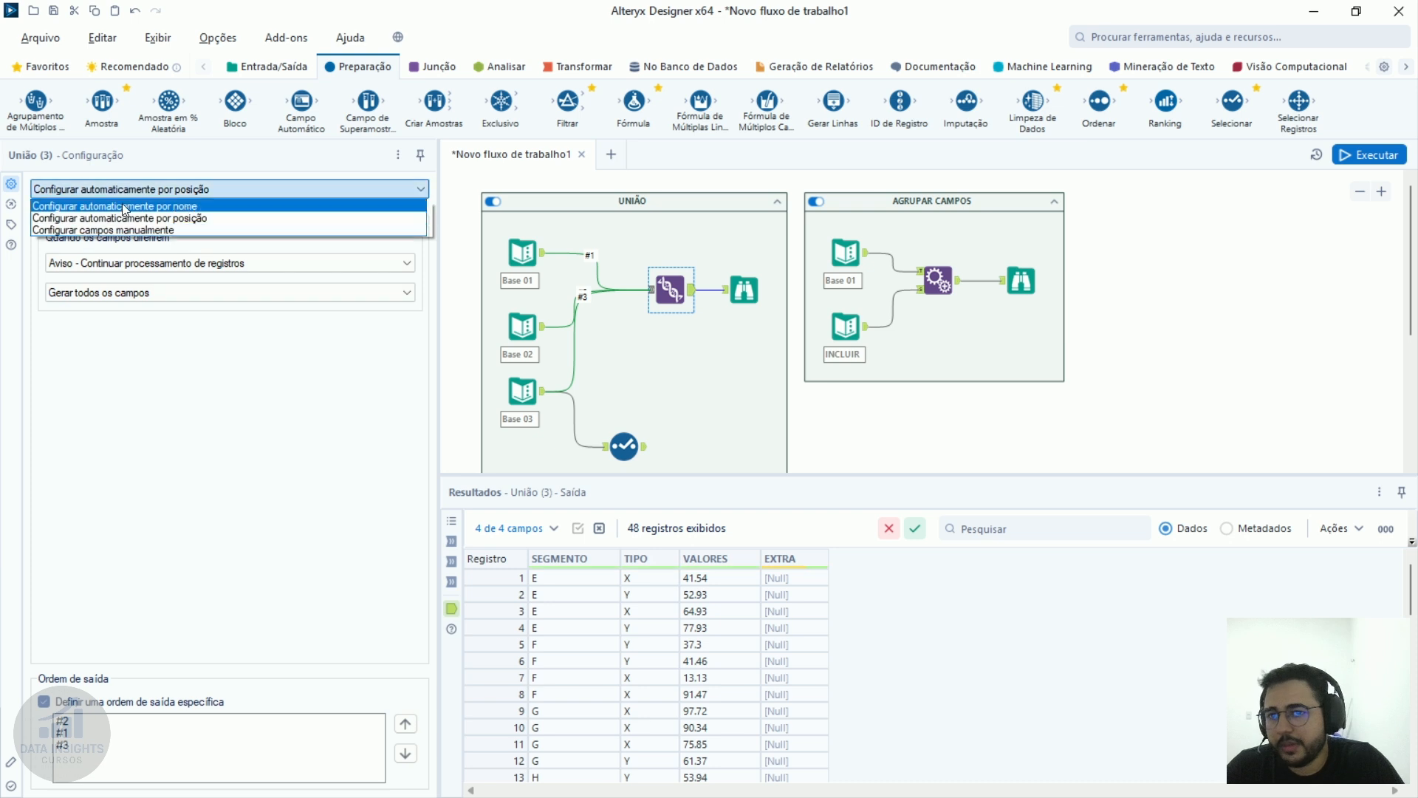
click(114, 231)
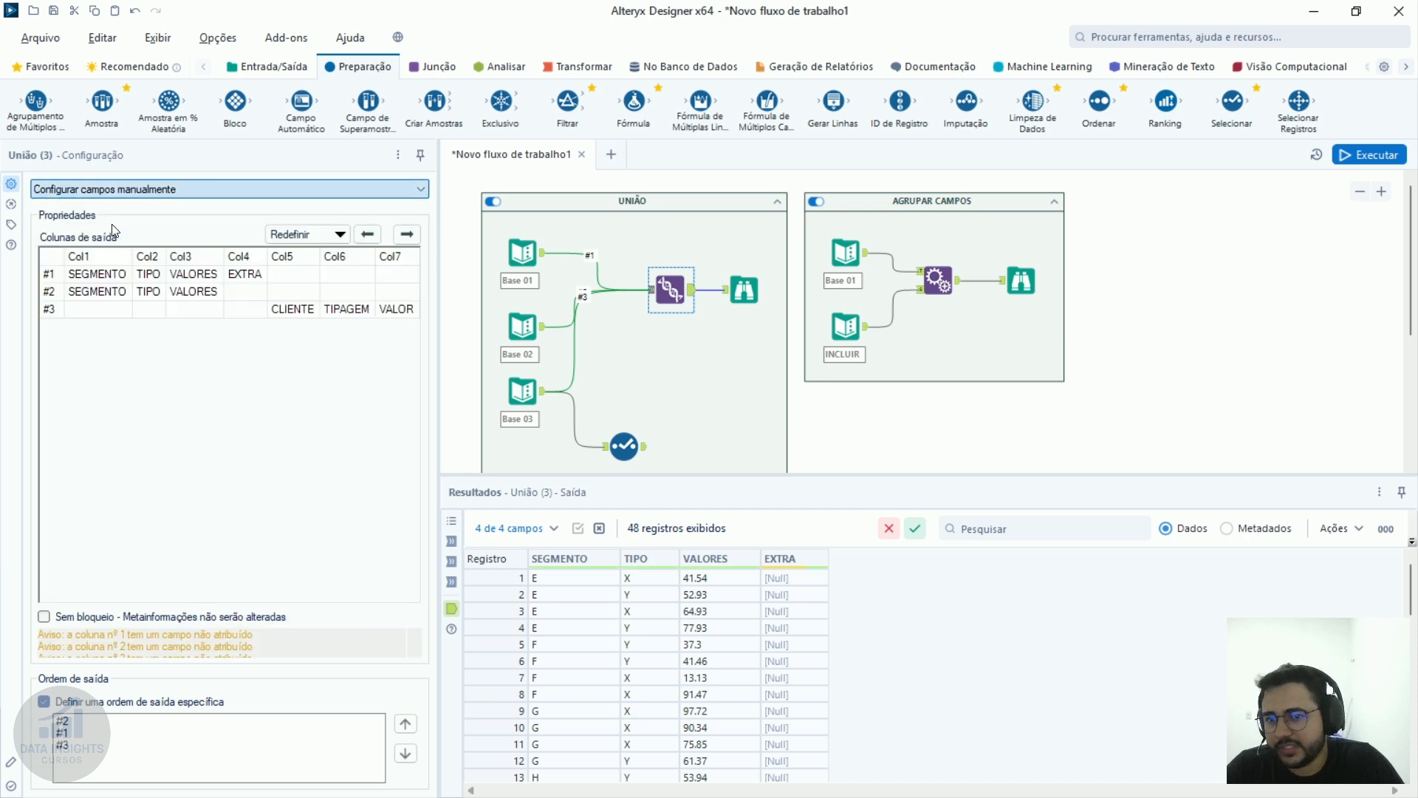
click(368, 234)
click(368, 234)
click(368, 234)
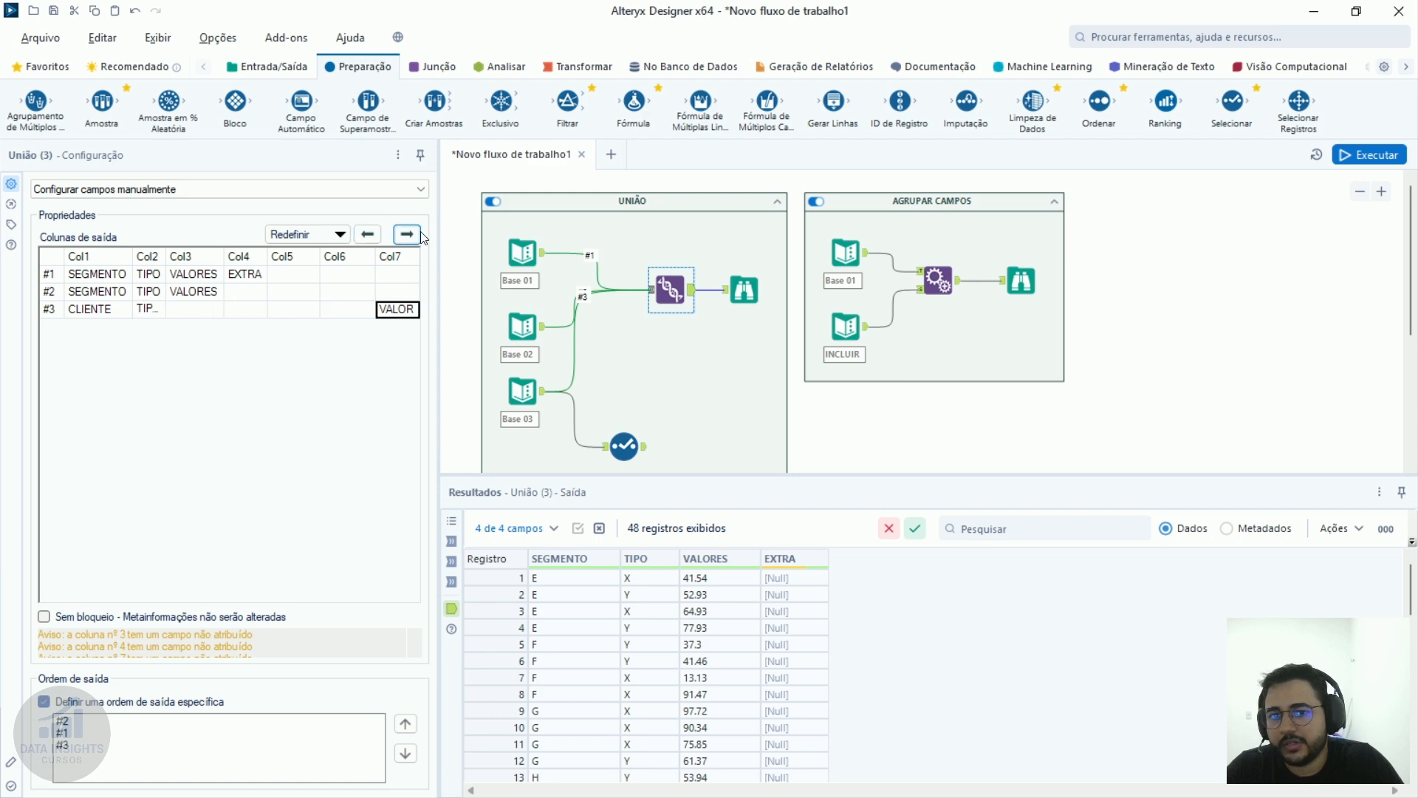
click(372, 232)
click(372, 232)
click(371, 232)
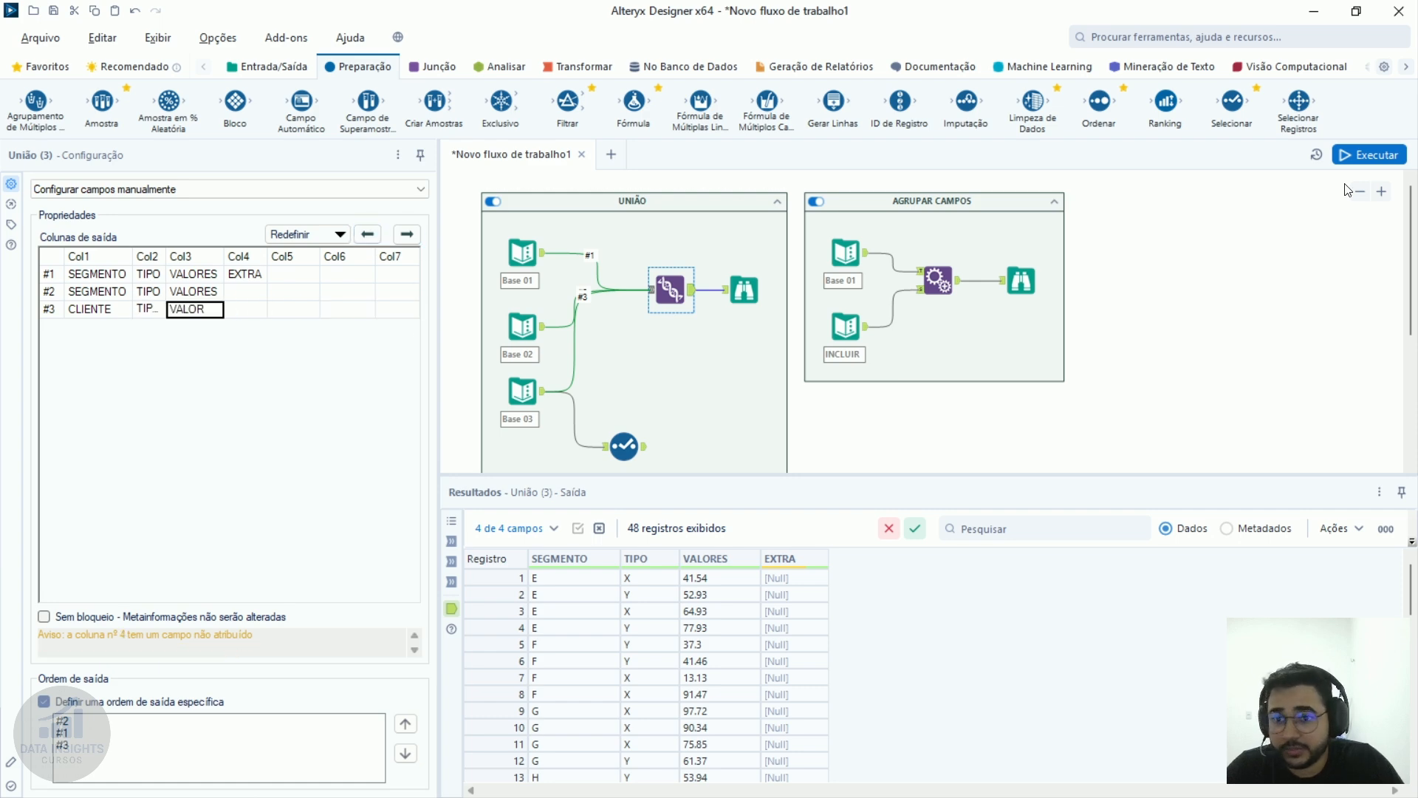
Run the workflow with the manual field mapping and examine the stacked records and EXTRA column in the union's browse results.
click(1393, 158)
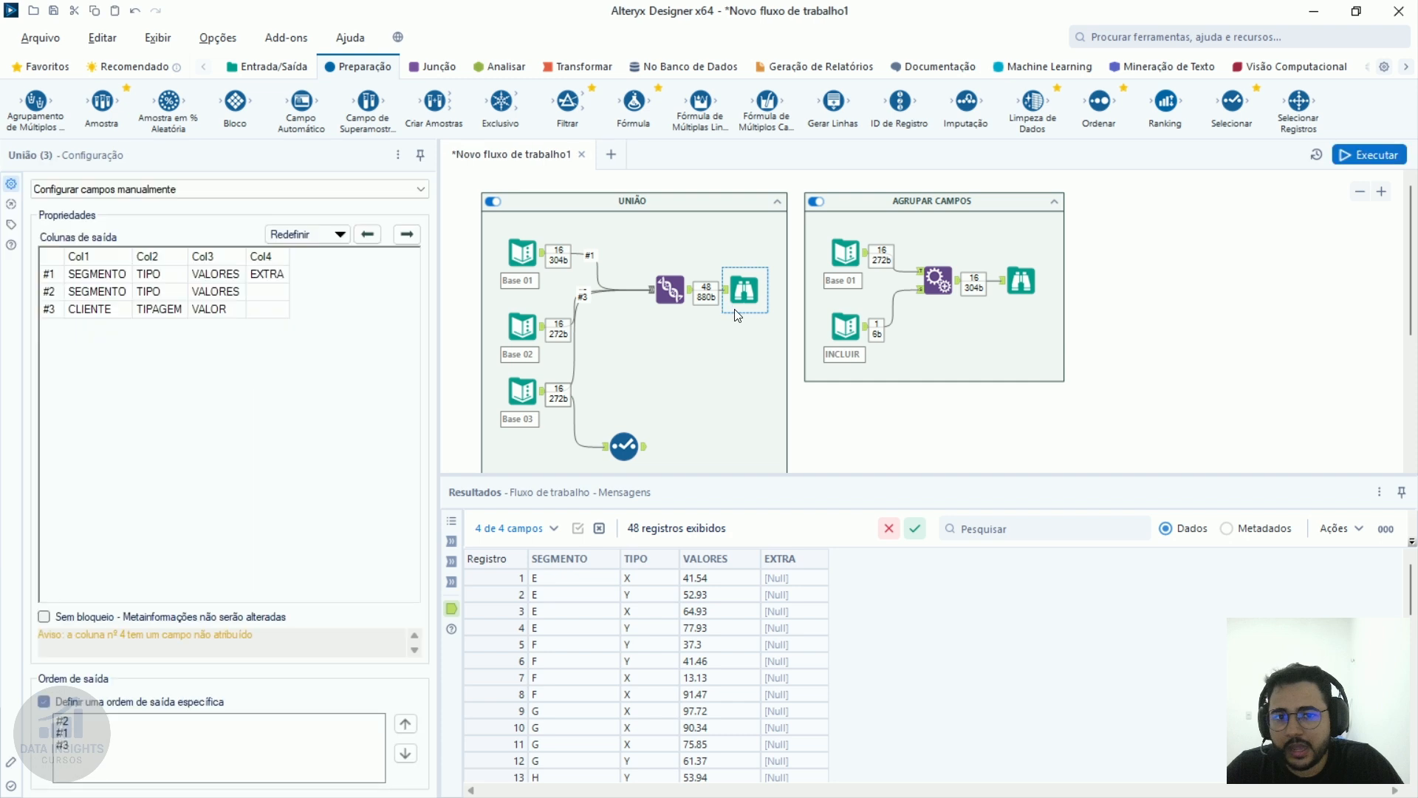
click(745, 290)
scroll(704, 733, down, 10)
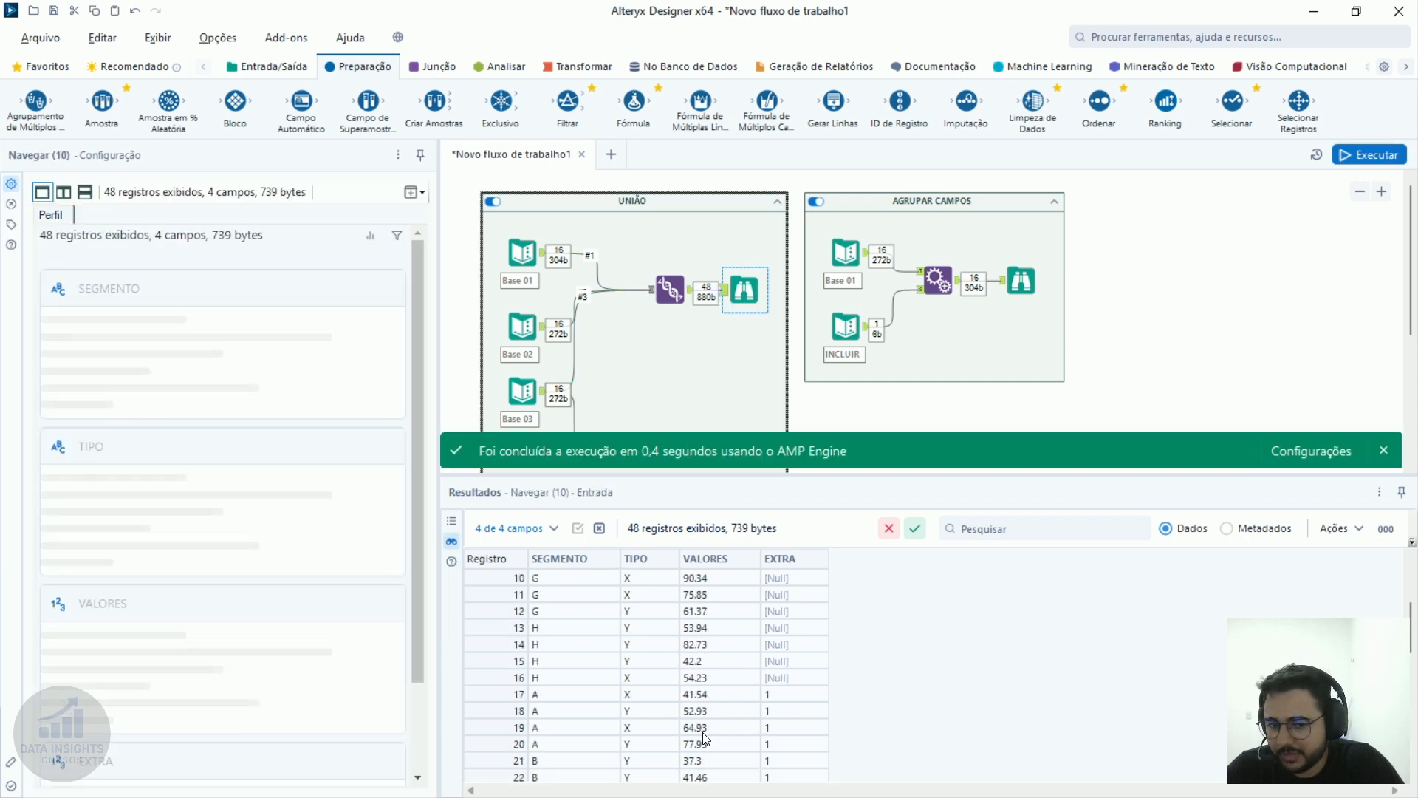
click(770, 645)
scroll(769, 637, up, 1)
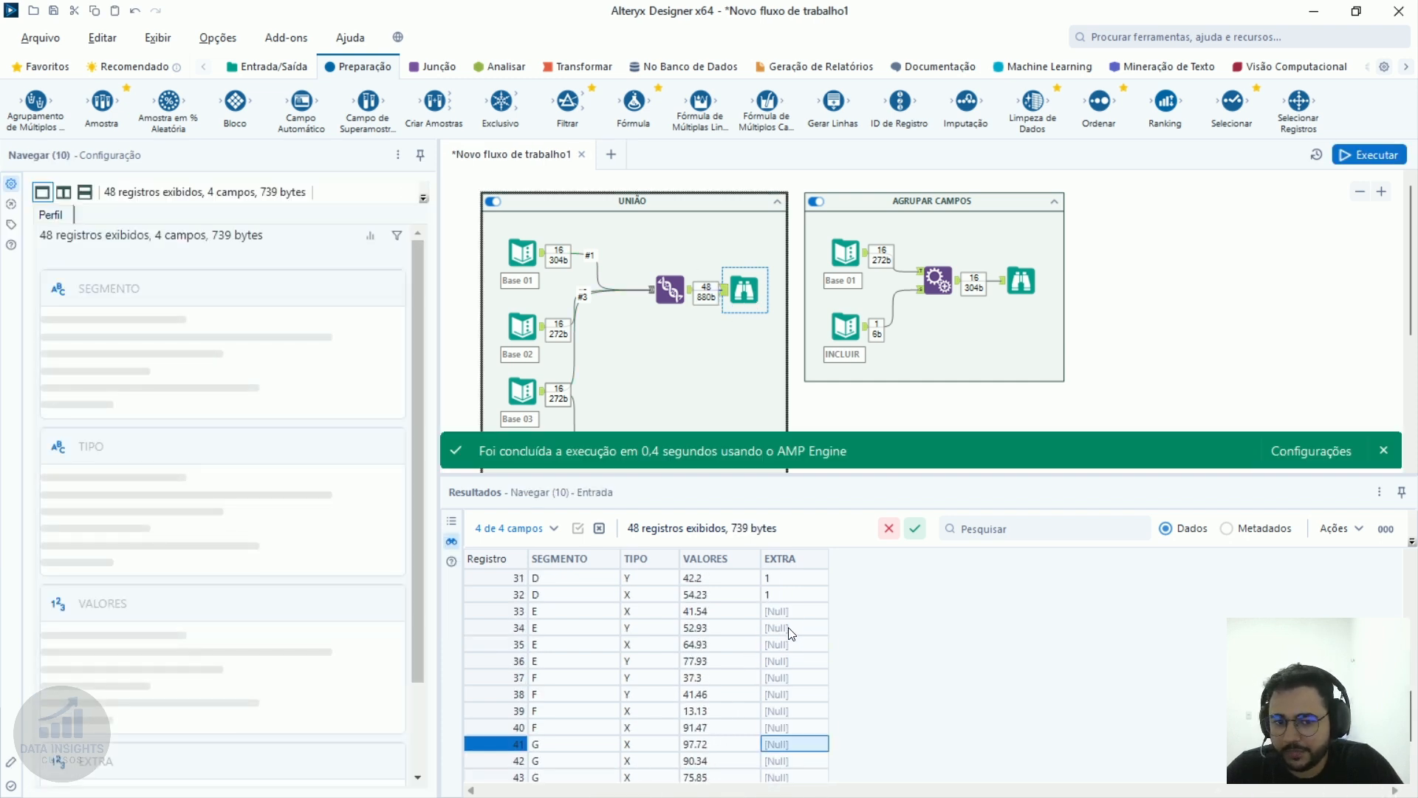
click(645, 602)
scroll(580, 628, up, 3)
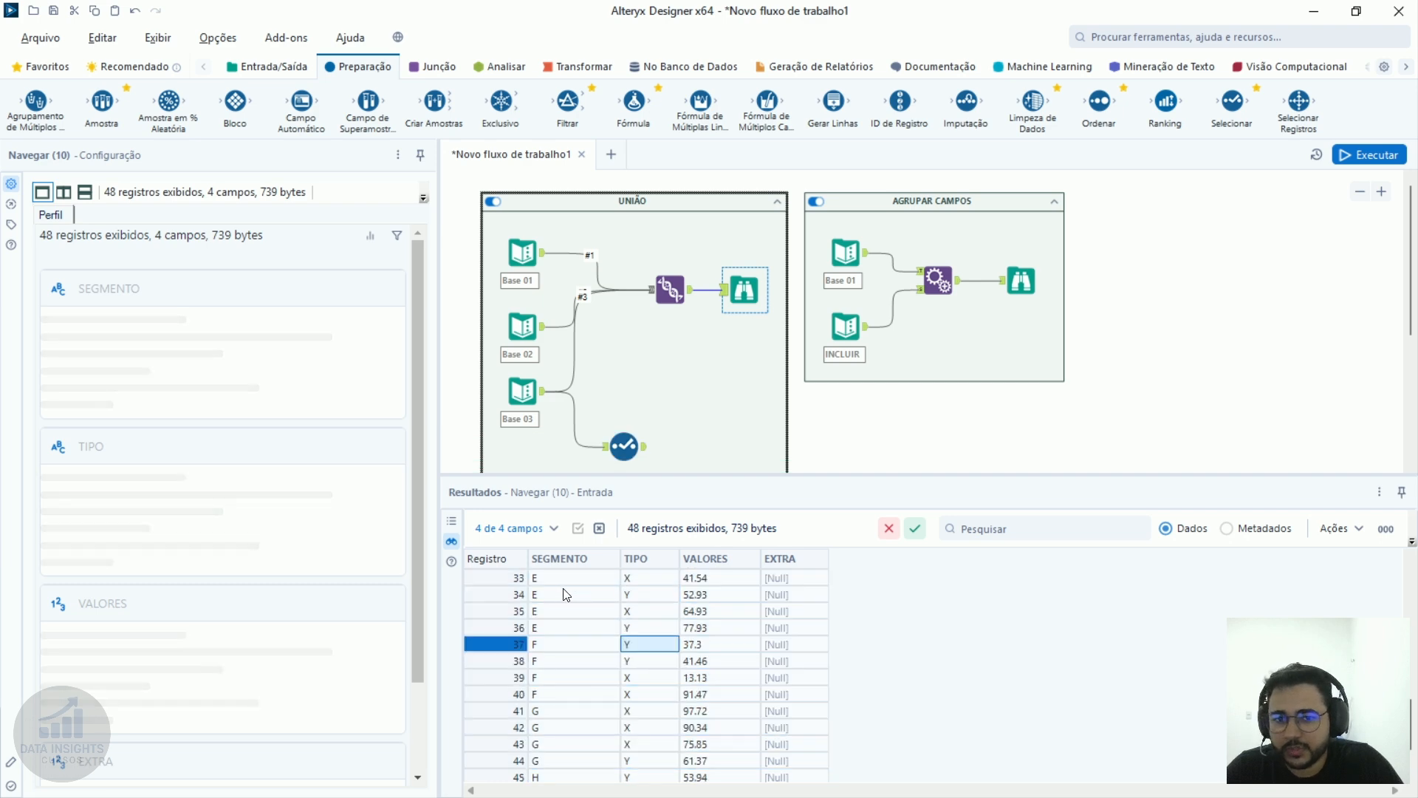
scroll(580, 628, down, 4)
scroll(580, 628, up, 3)
scroll(739, 643, up, 5)
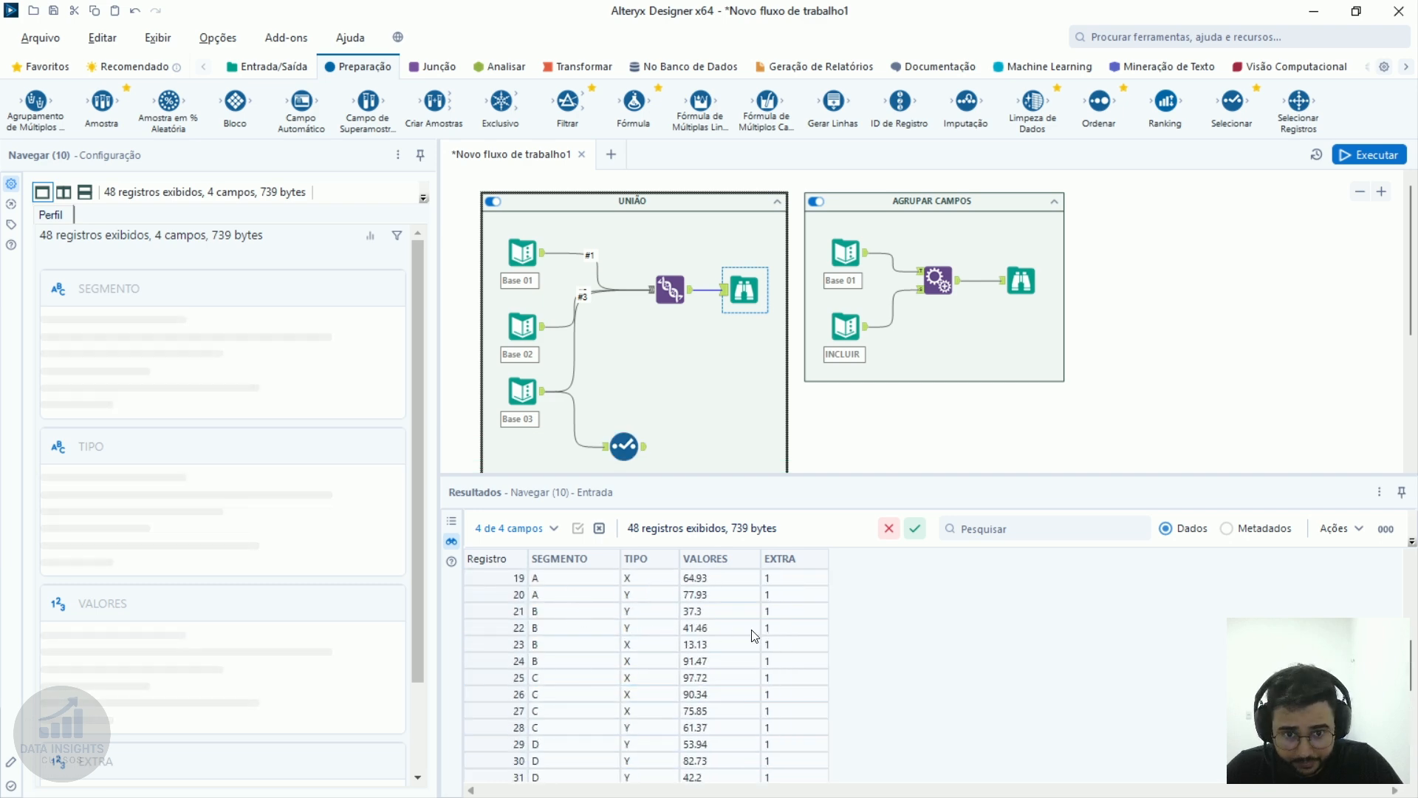
Move the unconnected Selecionar tool up beside Base 03 and review the União tool's manual column mapping for all three inputs.
click(625, 452)
drag(621, 473, 612, 427)
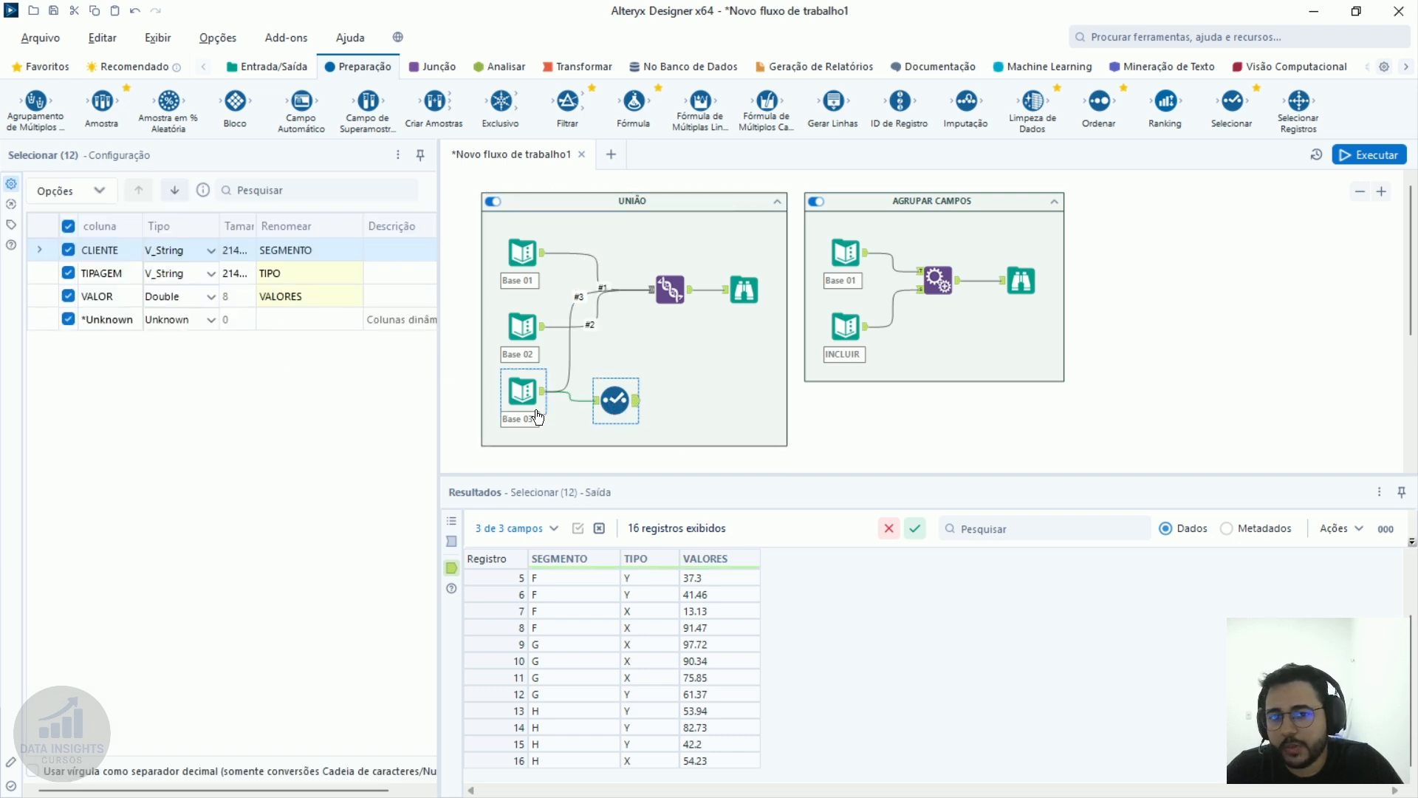
click(523, 394)
click(670, 290)
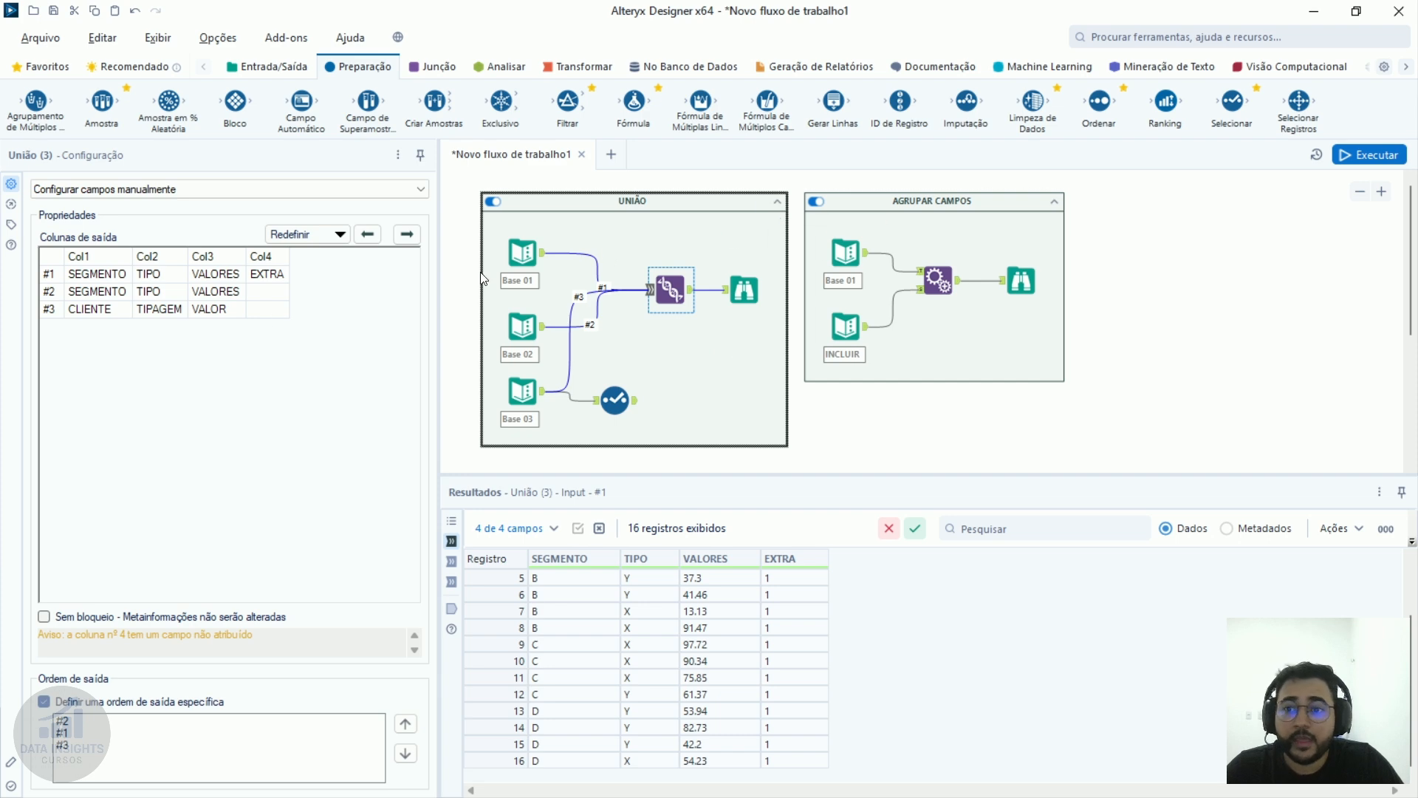
drag(102, 276, 281, 323)
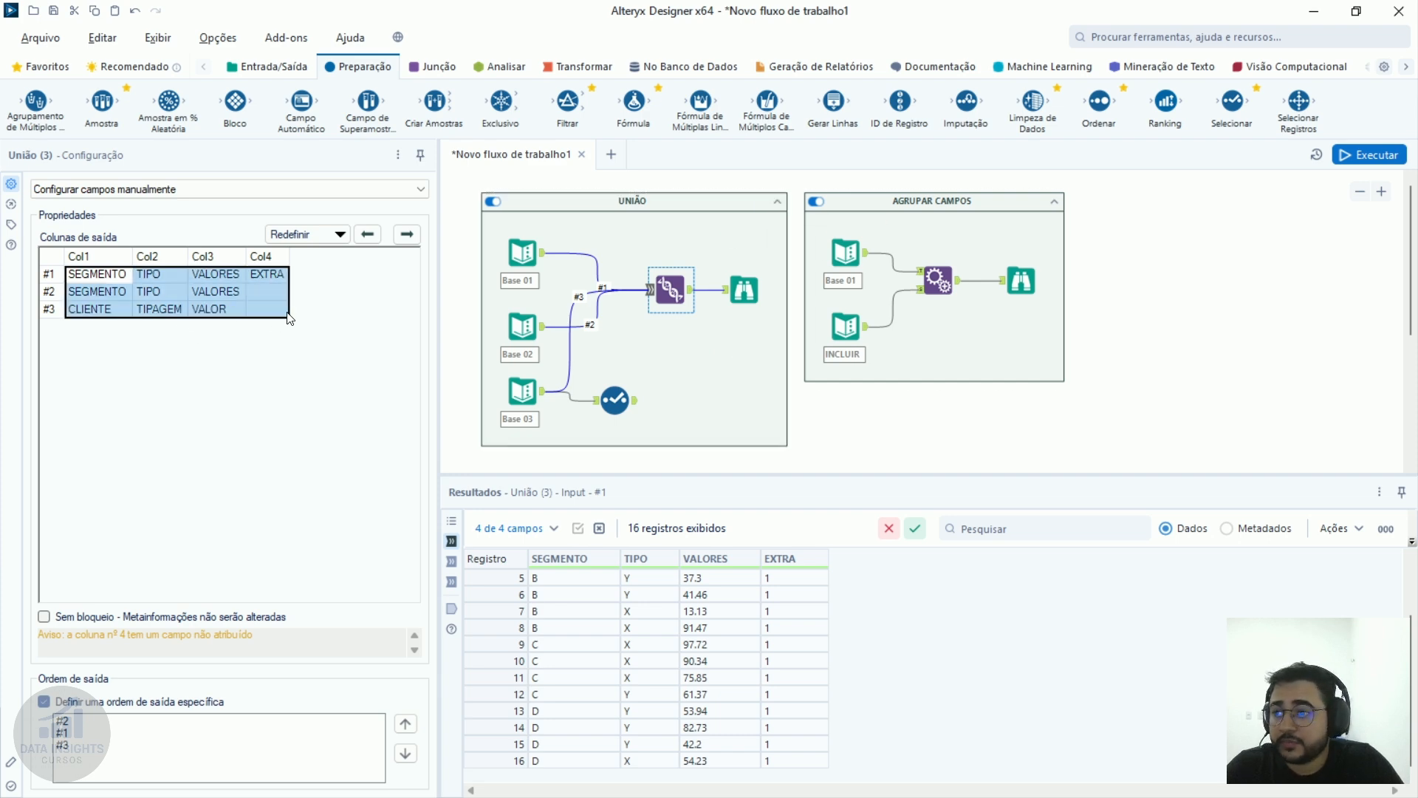
Disable the UNIÃO container and view the Base 01 and INCLUIR input tables inside the AGRUPAR CAMPOS container.
click(952, 202)
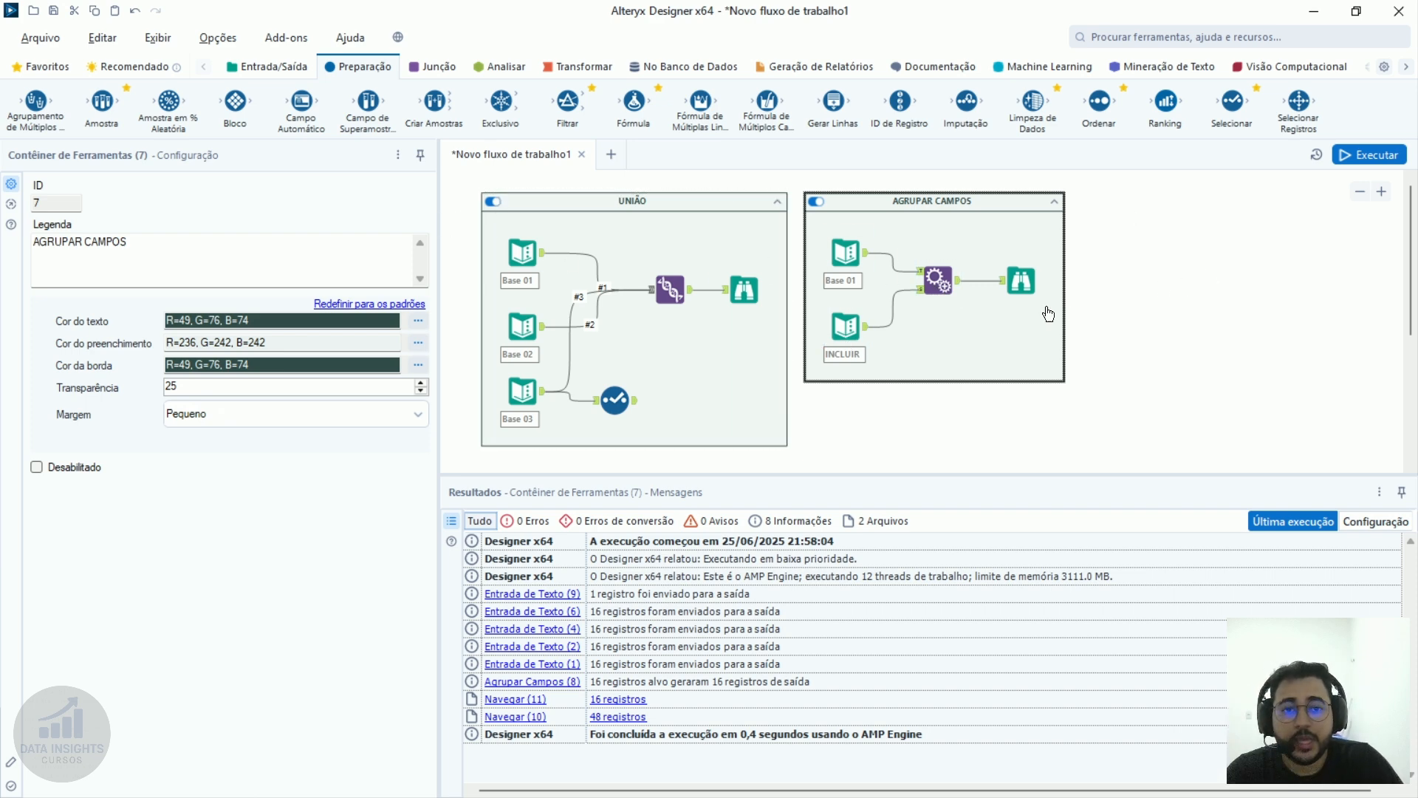
click(492, 201)
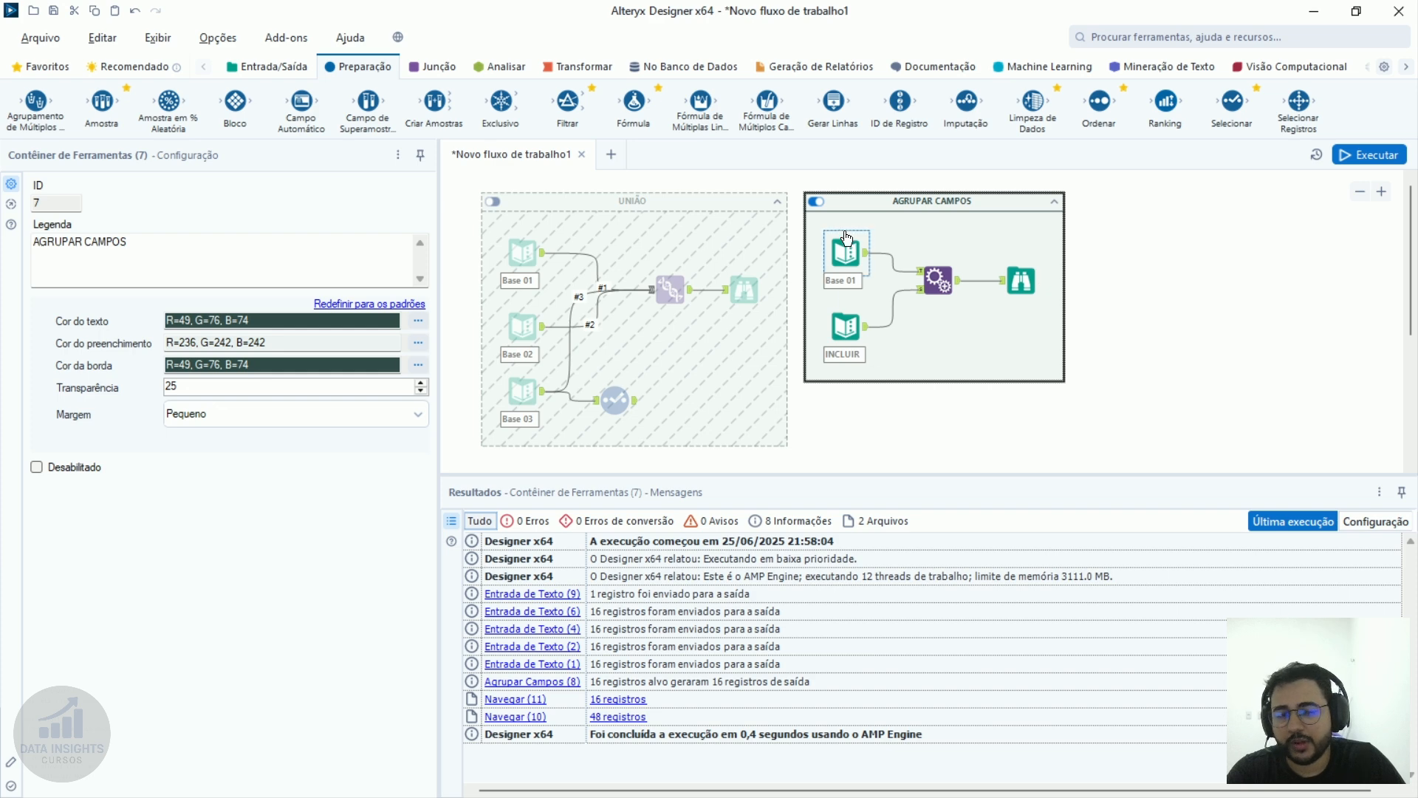
click(870, 252)
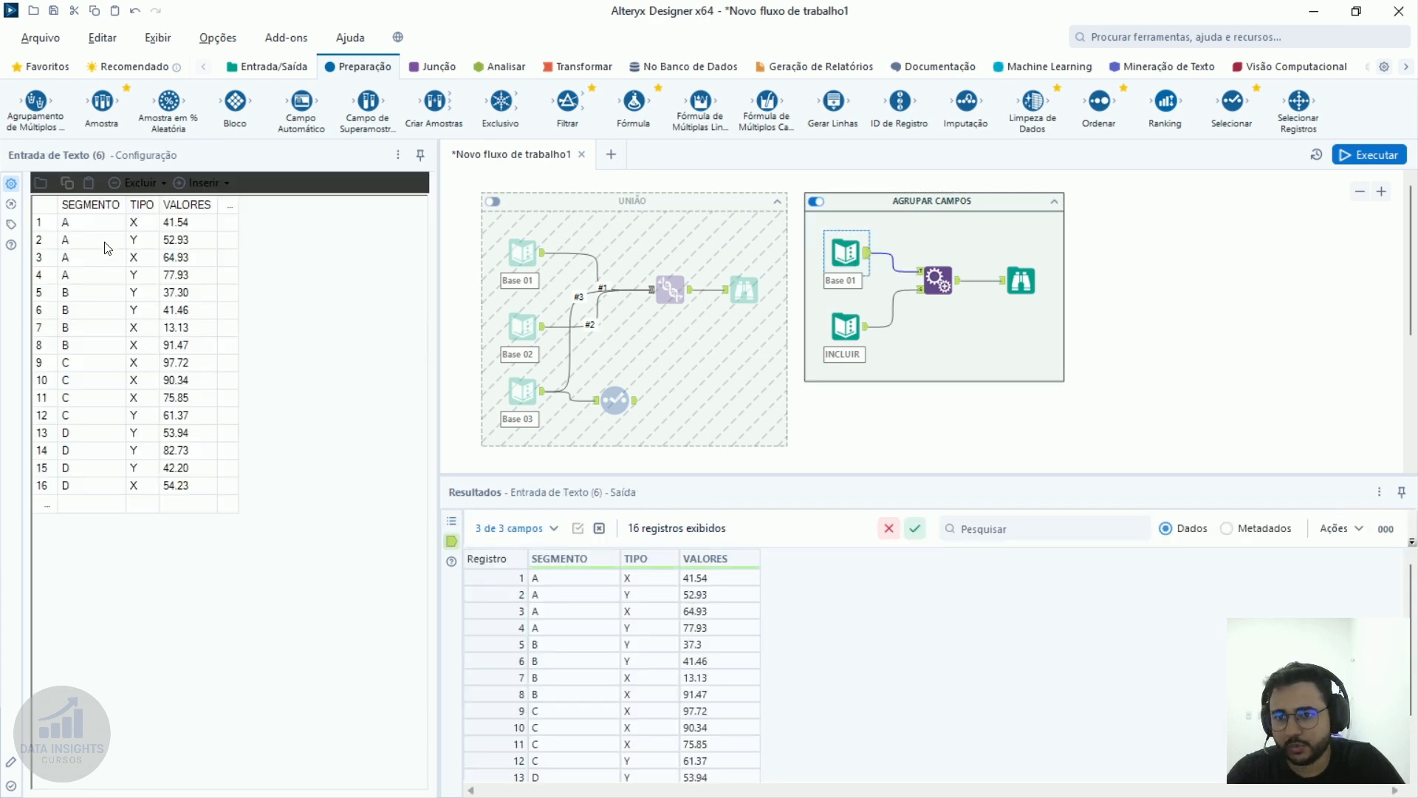
drag(104, 222, 203, 479)
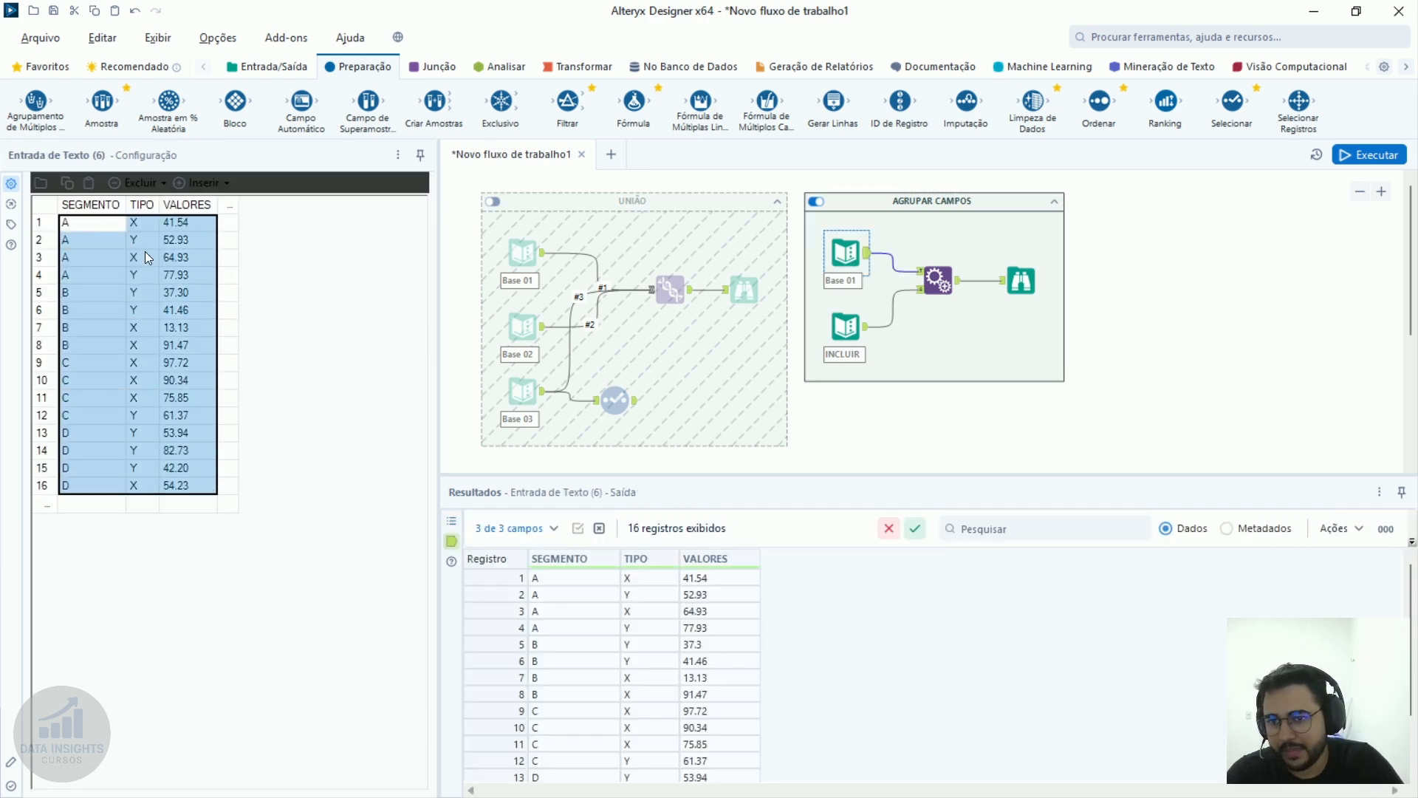
click(846, 326)
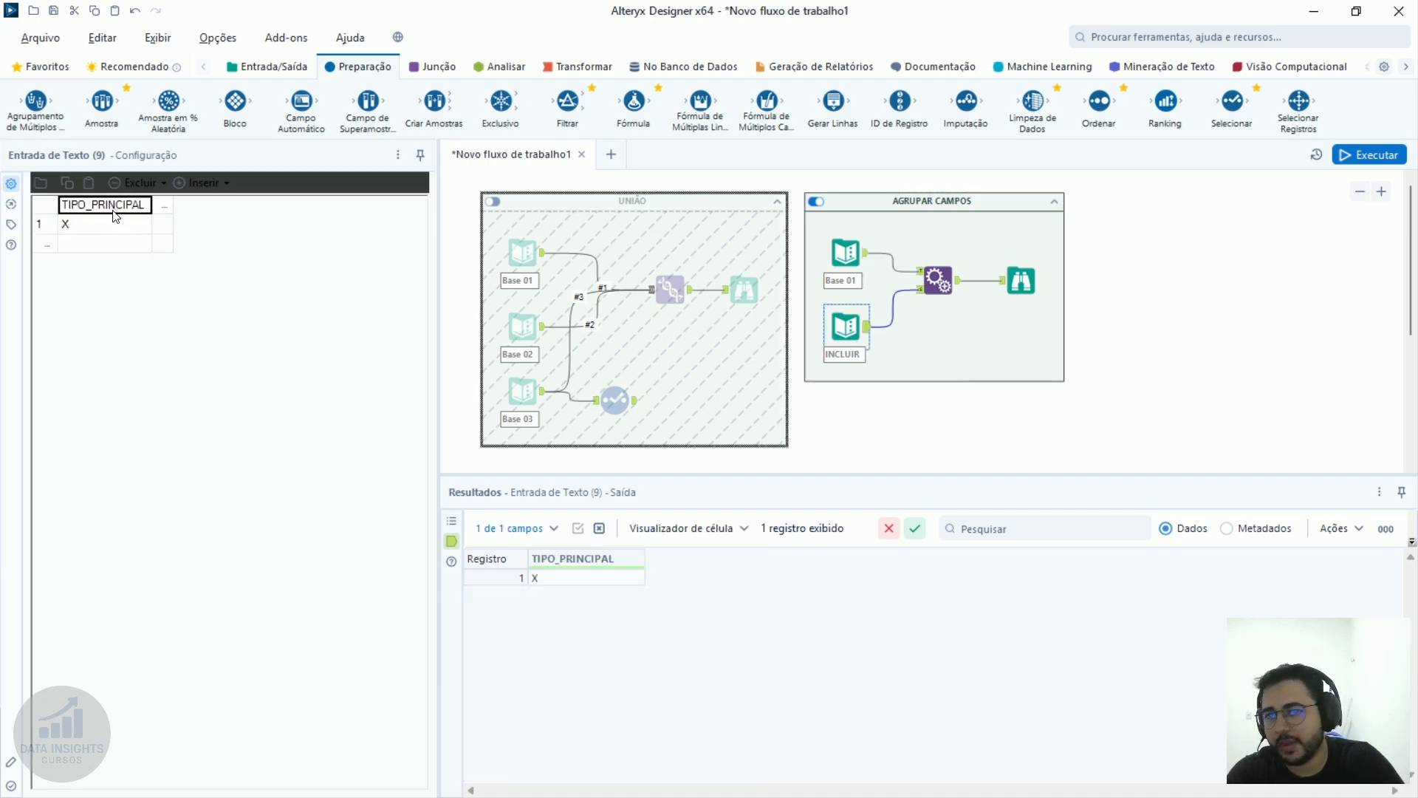
Compare the INCLUIR table's TIPO_PRINCIPAL record with the Agrupar Campos output.
click(115, 234)
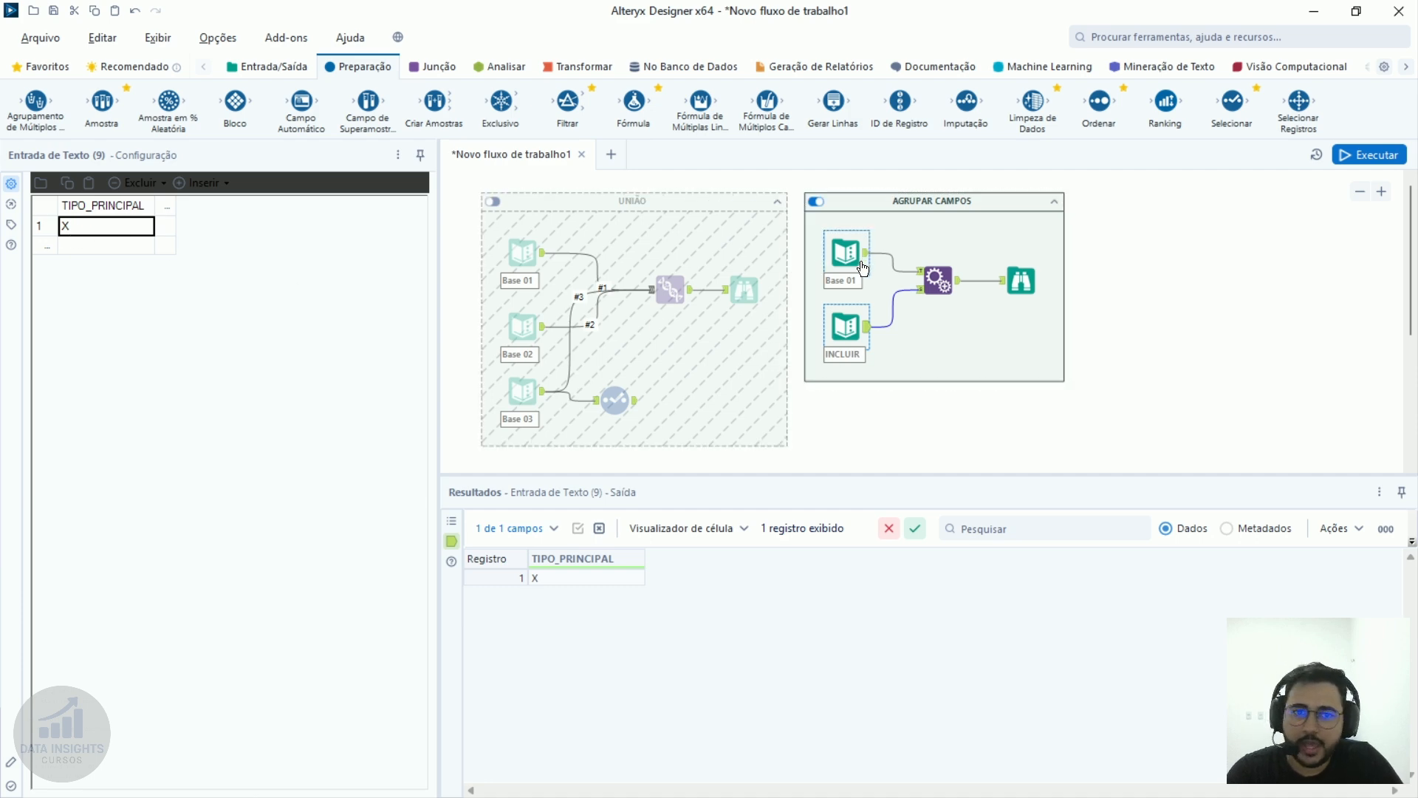
click(955, 288)
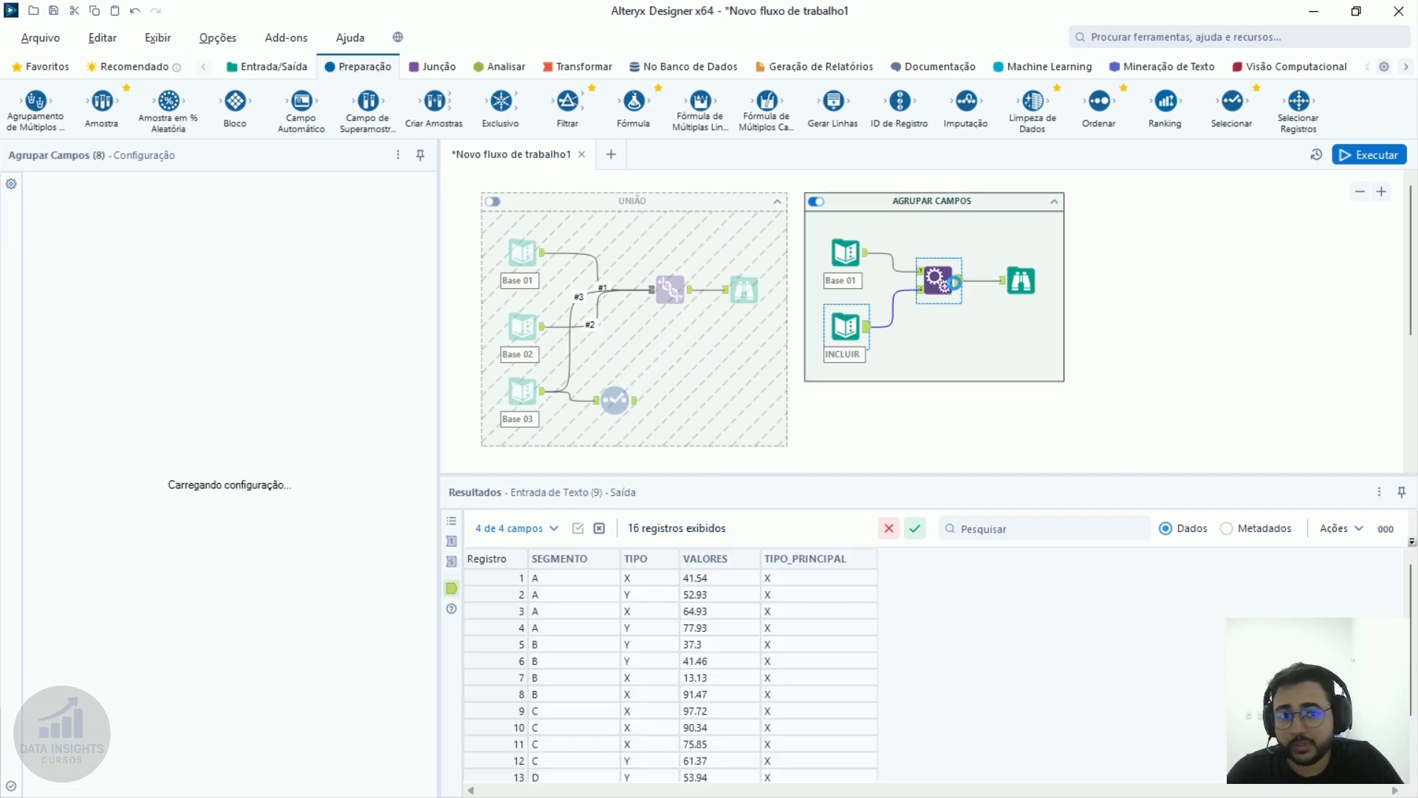
click(845, 331)
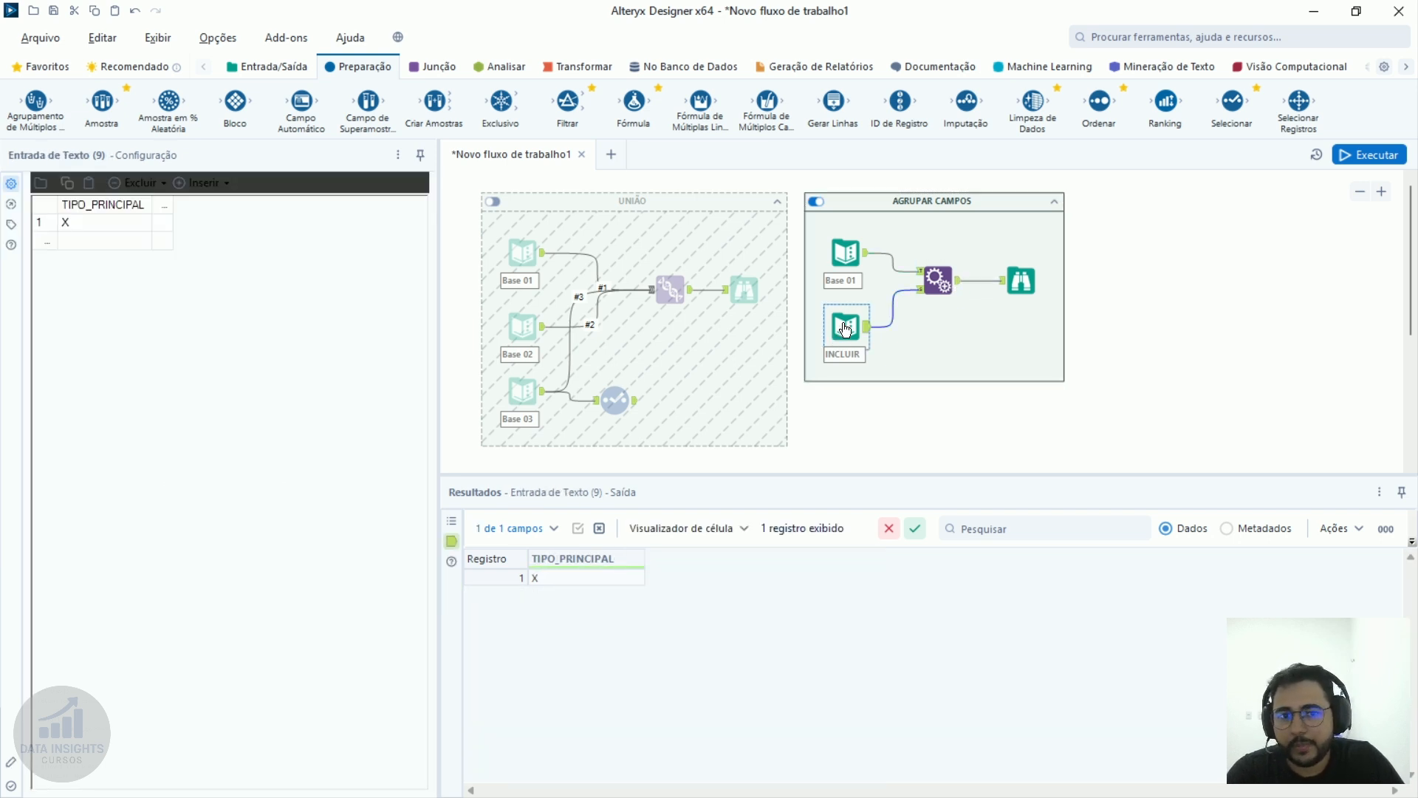
click(580, 583)
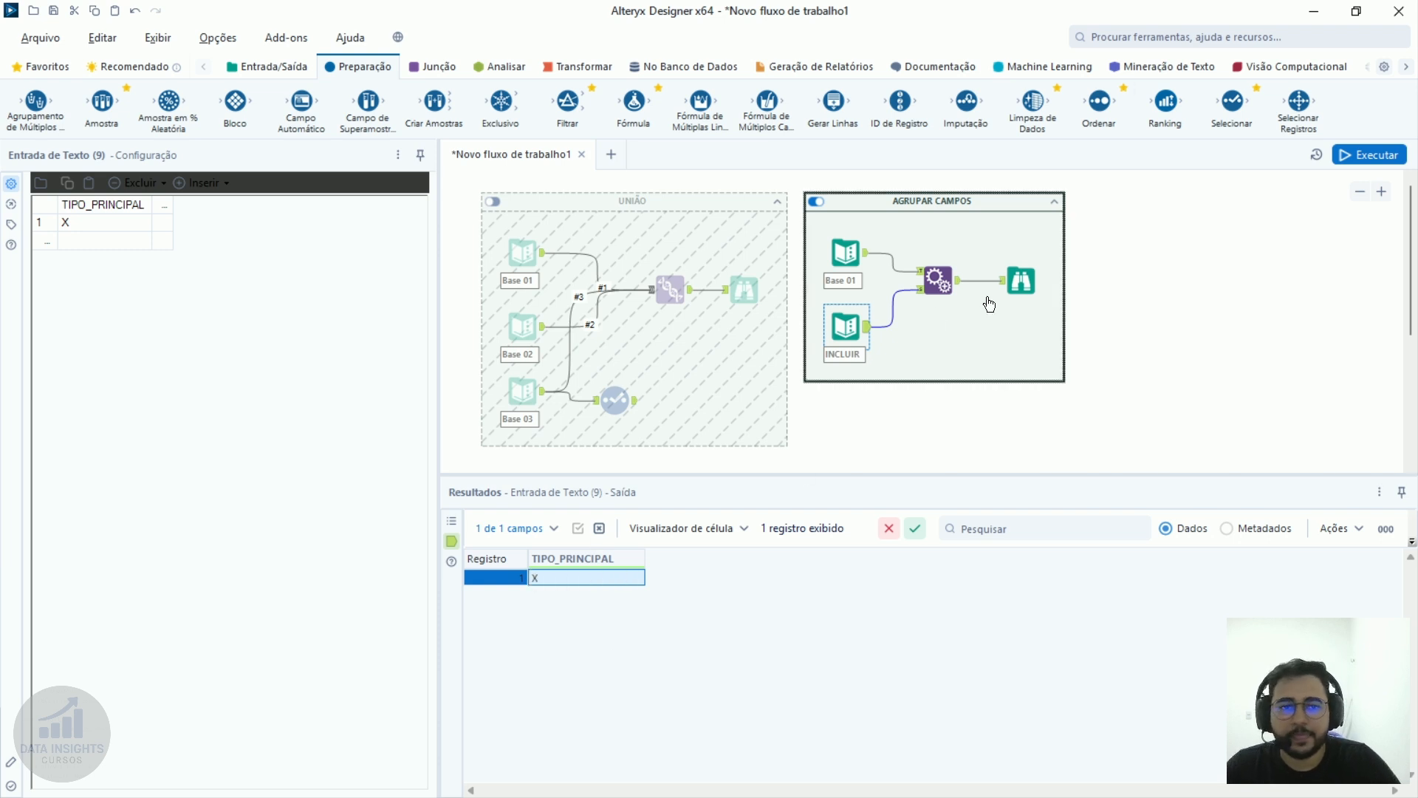
Examine the TIPO_PRINCIPAL column in Agrupar Campos's configuration and output and in the connected Navegar results.
click(952, 285)
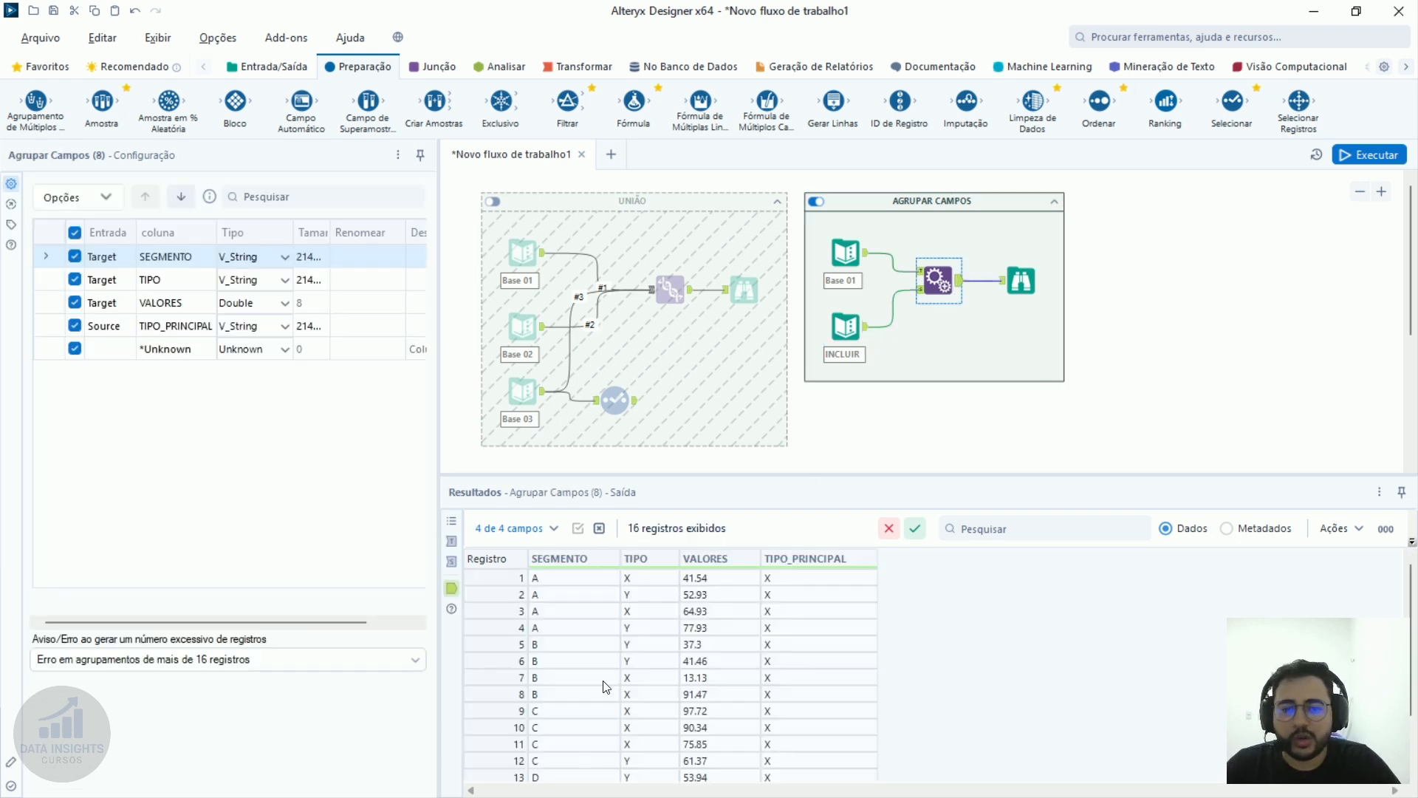
drag(813, 577, 821, 772)
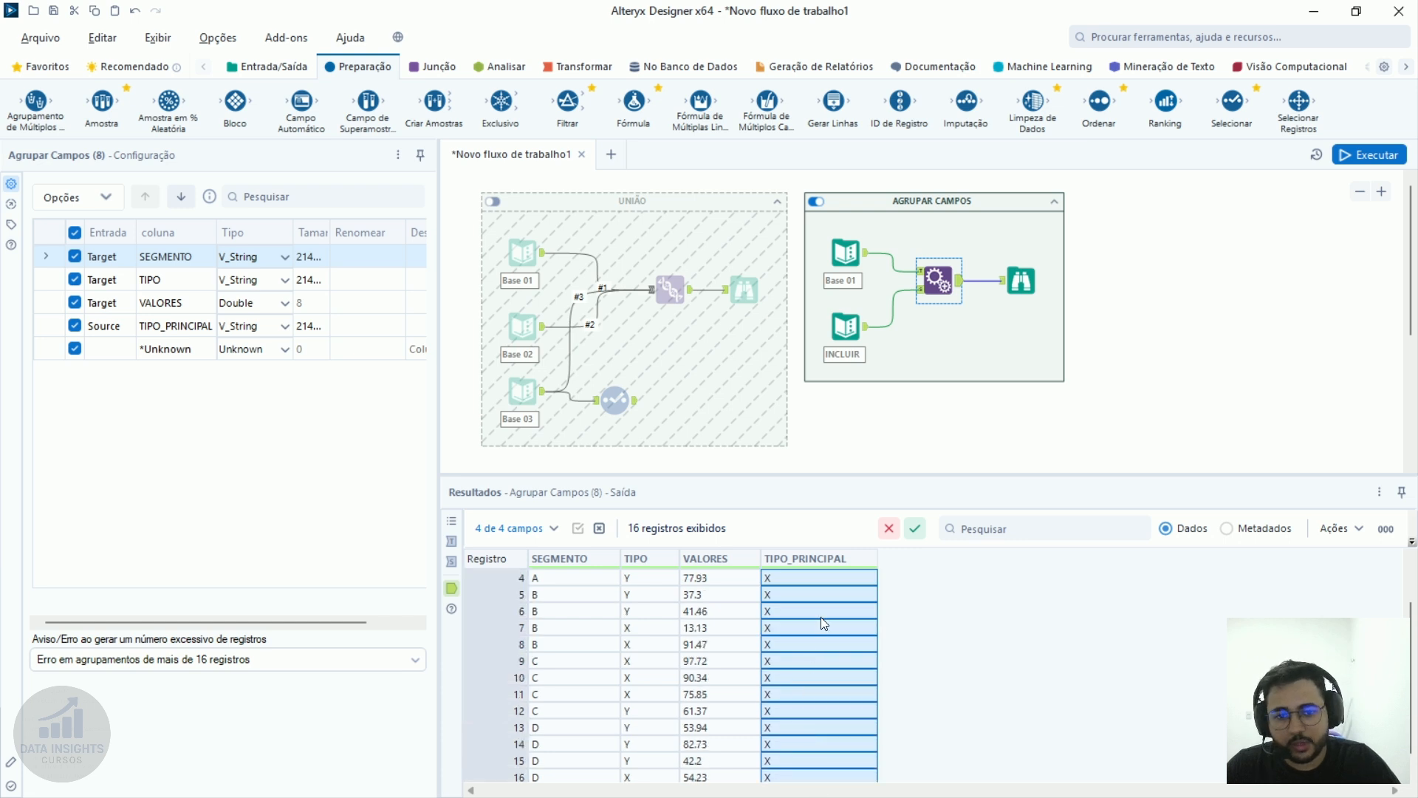
click(112, 332)
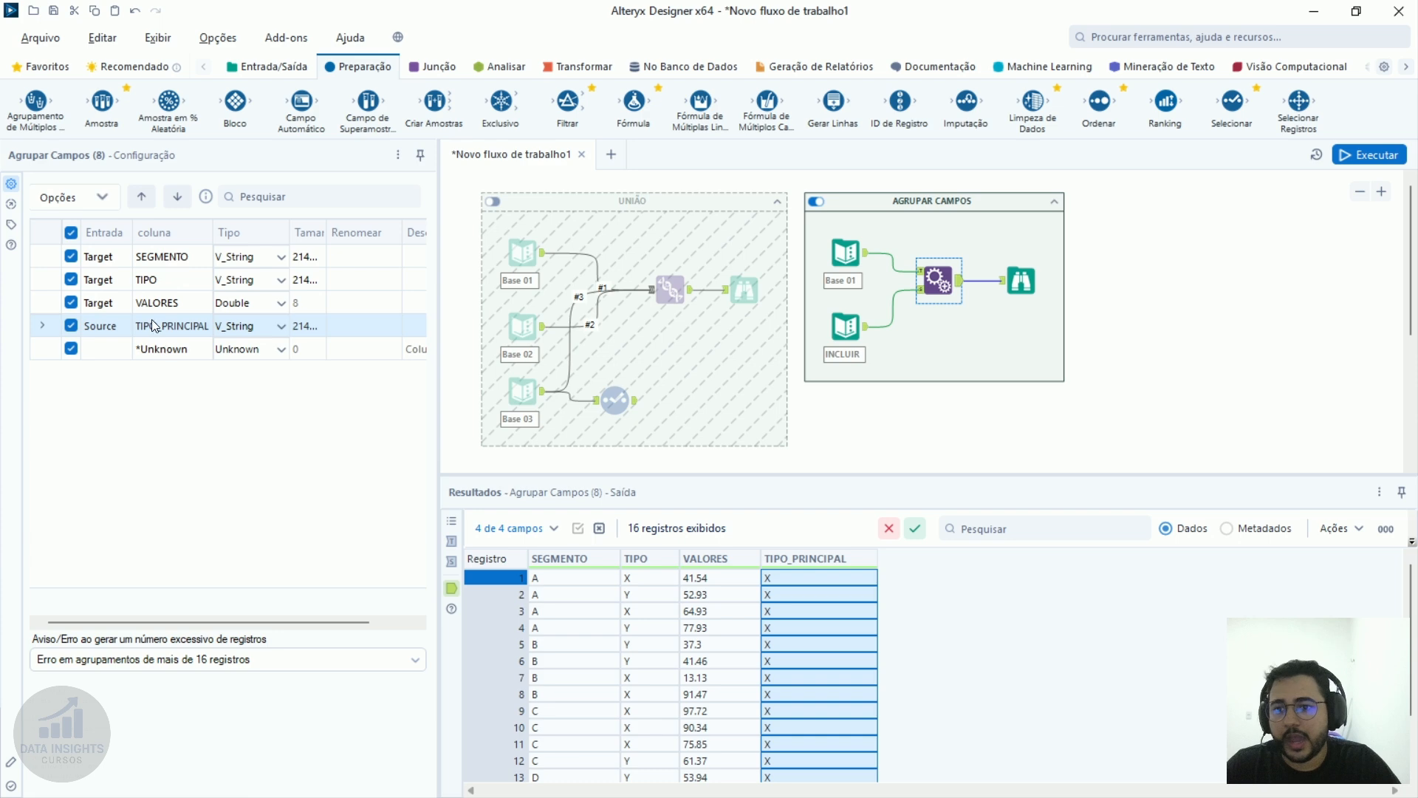
click(1021, 281)
drag(819, 580, 810, 637)
drag(825, 584, 813, 628)
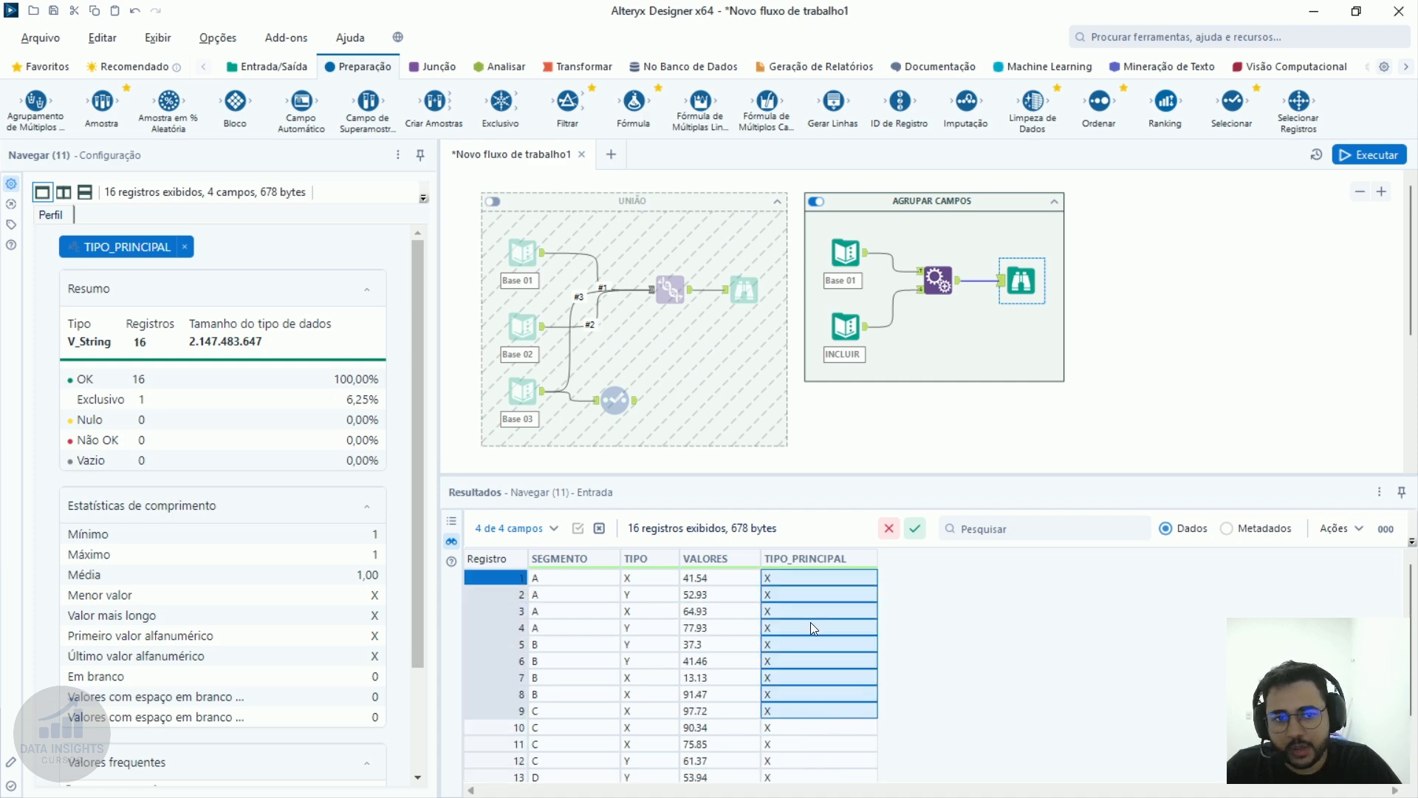
Insert a Filtrar tool between Agrupar Campos and Navegar and choose TIPO as its basic filter column.
click(988, 286)
drag(988, 287, 990, 287)
click(136, 258)
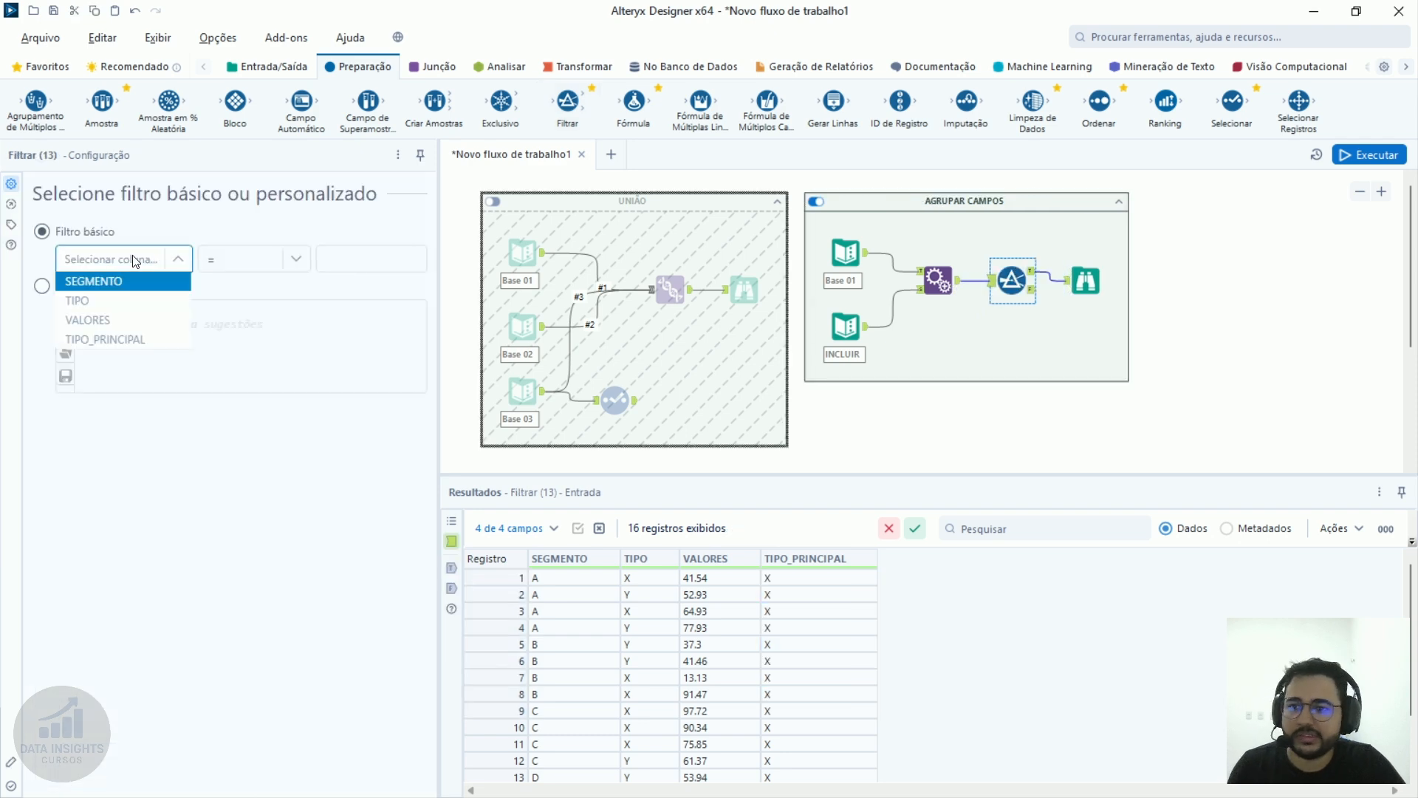
click(77, 300)
click(356, 255)
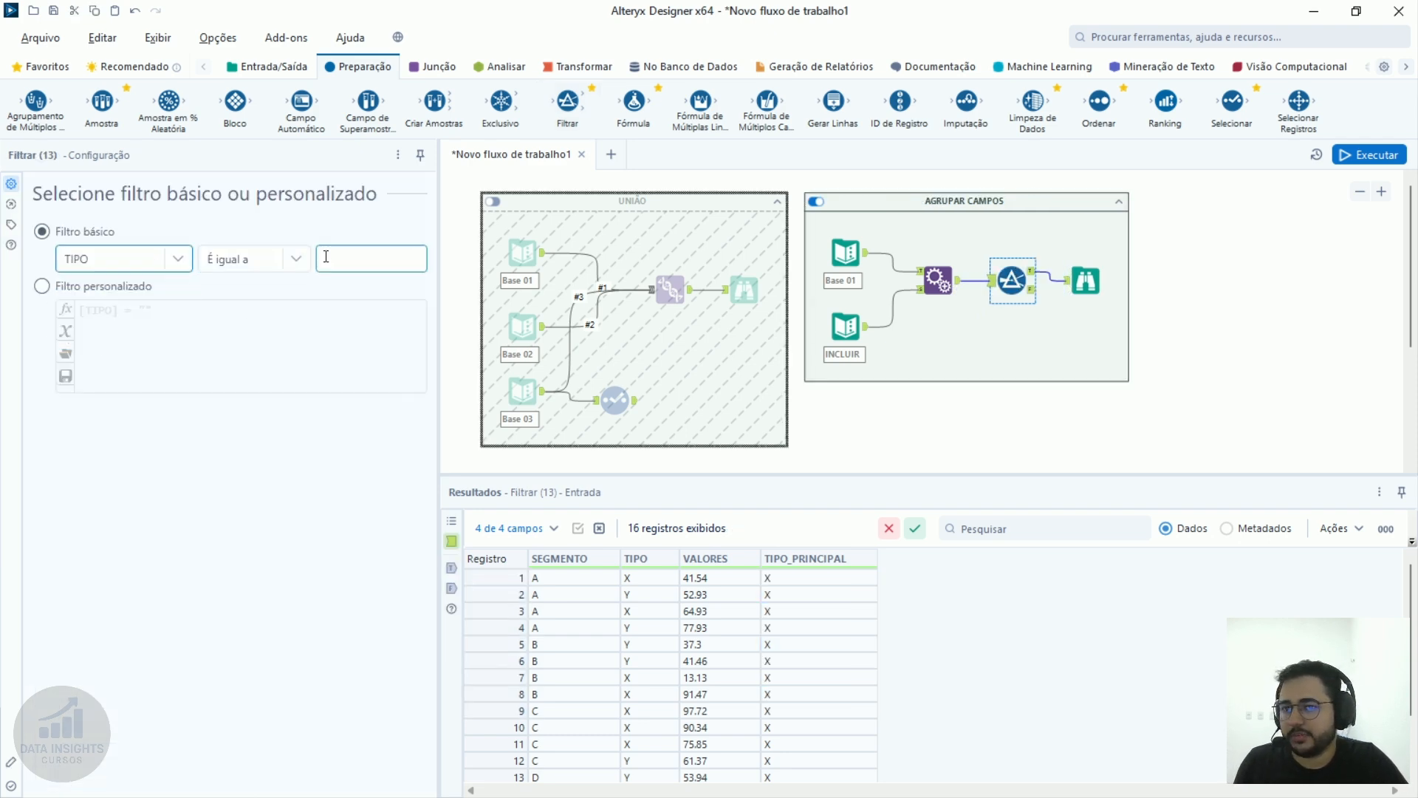
Switch the Filtrar tool to a custom filter with the expression [TIPO] = [TIPO_PRINCIPAL].
click(118, 293)
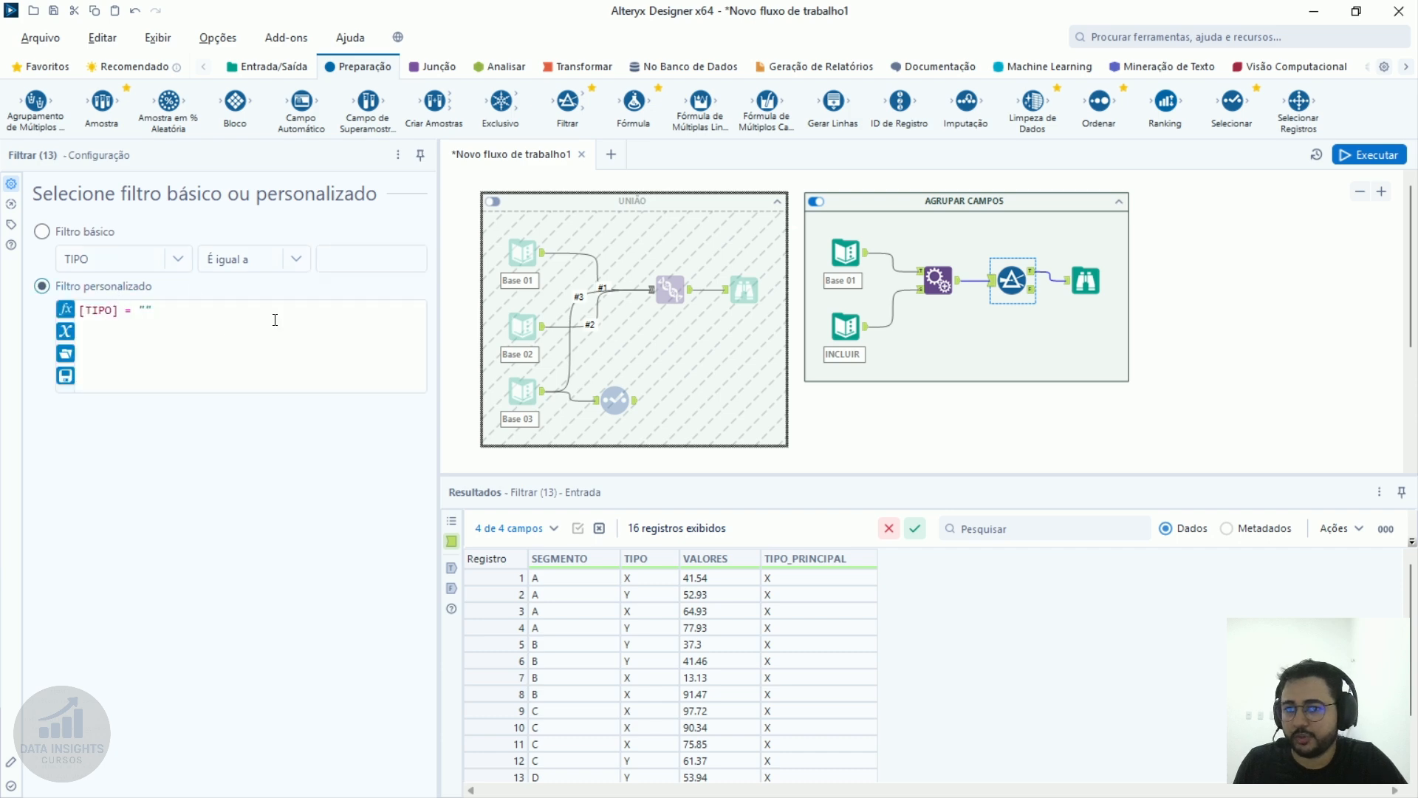
mouse_move(156, 314)
mouse_down()
mouse_move(122, 315)
mouse_move(139, 316)
mouse_up()
key(BackSpace)
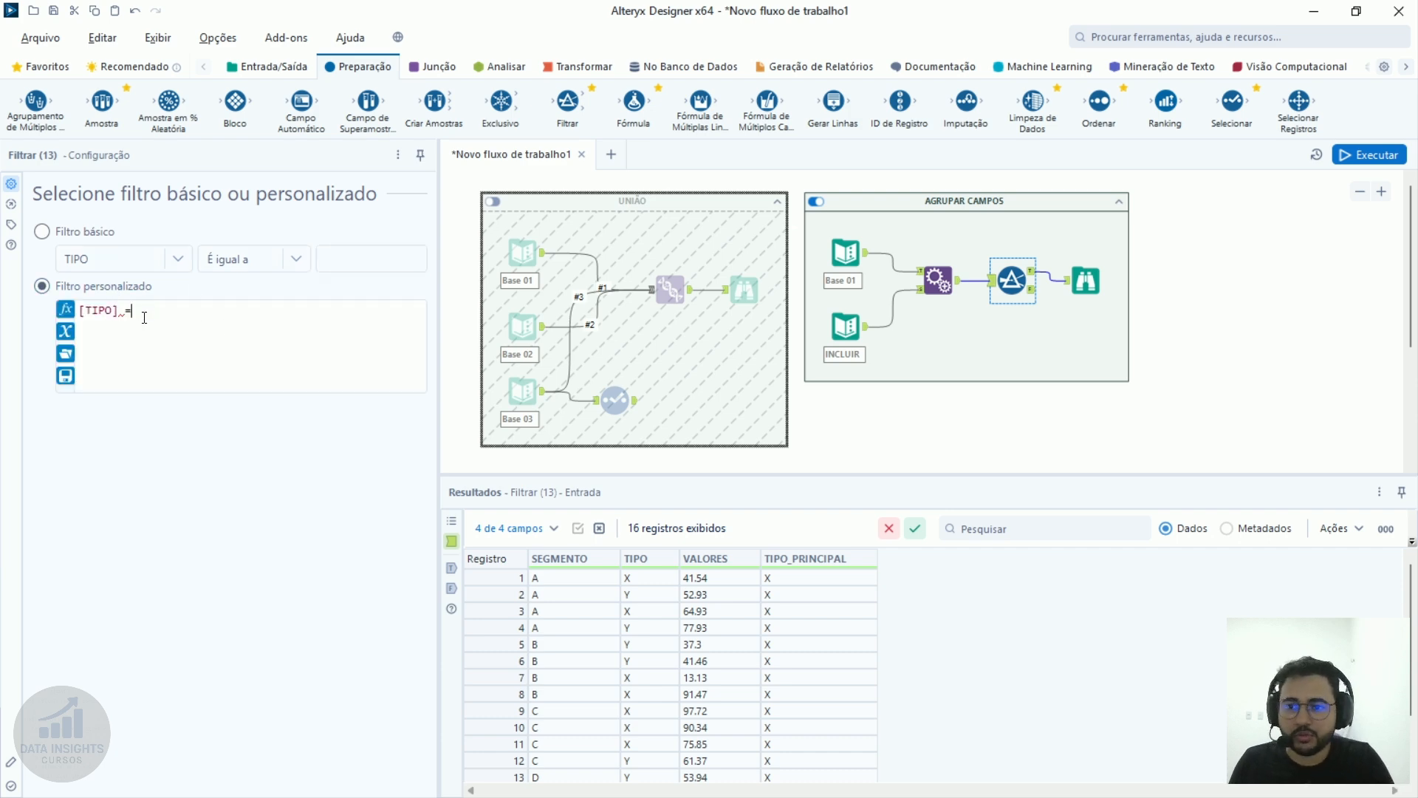
text(TIPO)
key(Down)
key(Return)
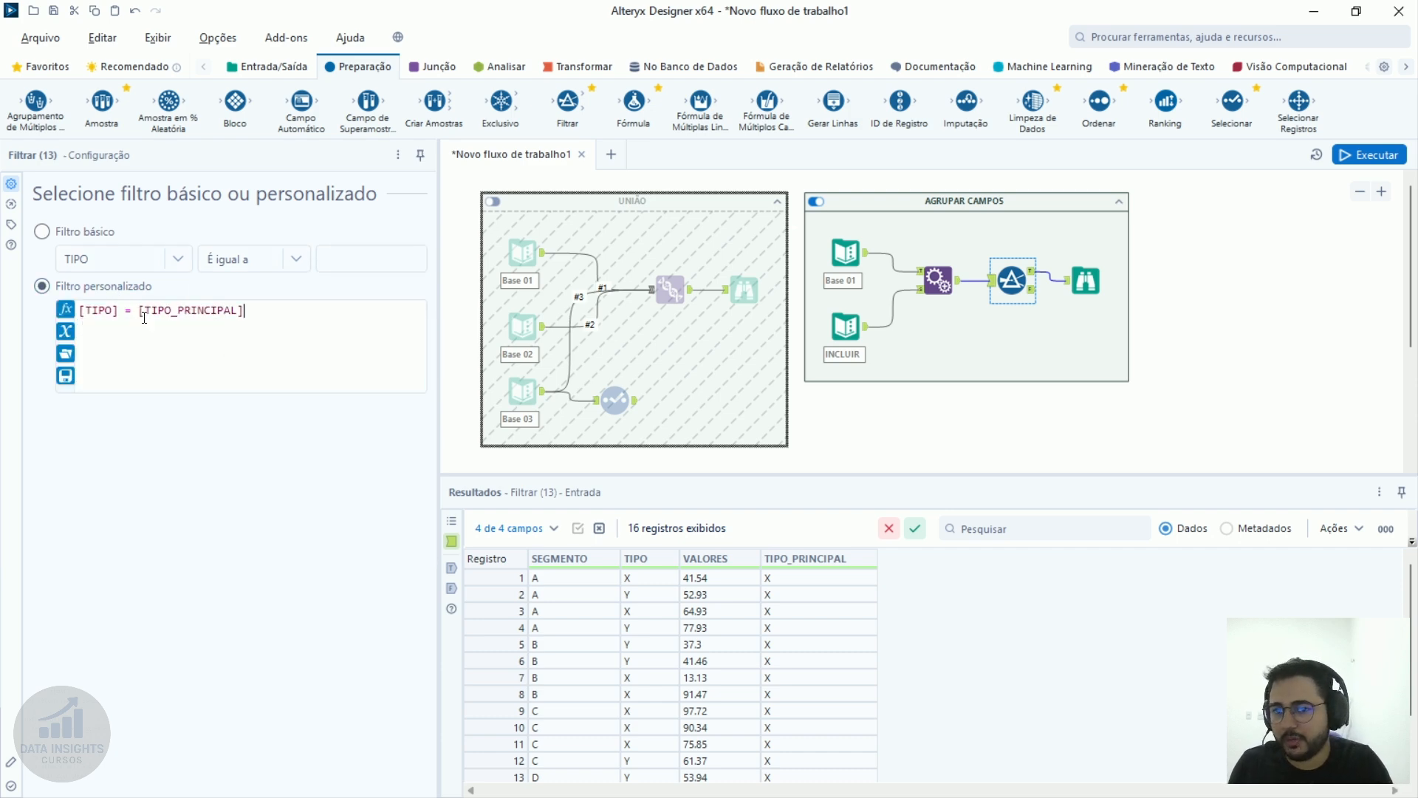
Run the workflow and examine the TIPO and TIPO_PRINCIPAL values in the filtered Navegar results.
key(ctrl+r)
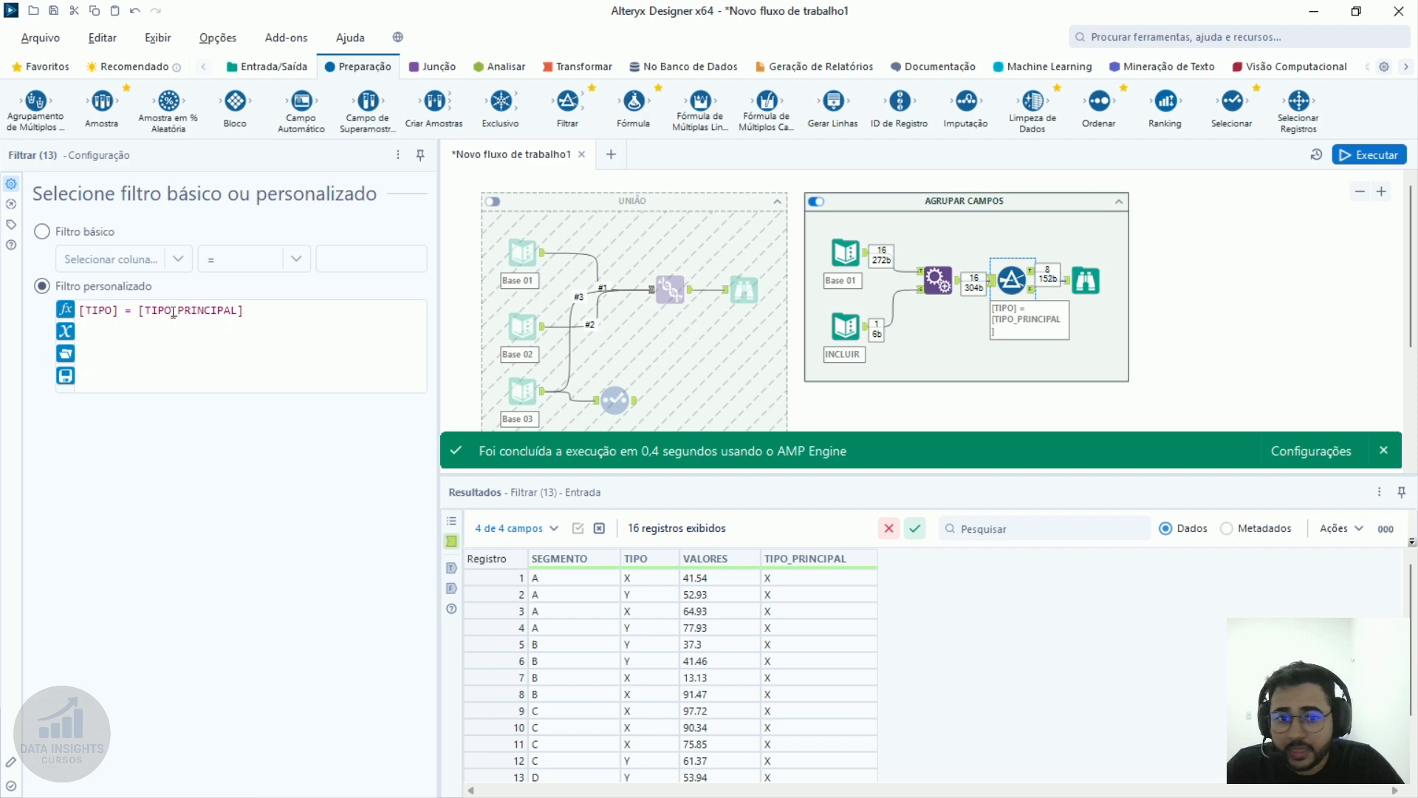
click(1086, 280)
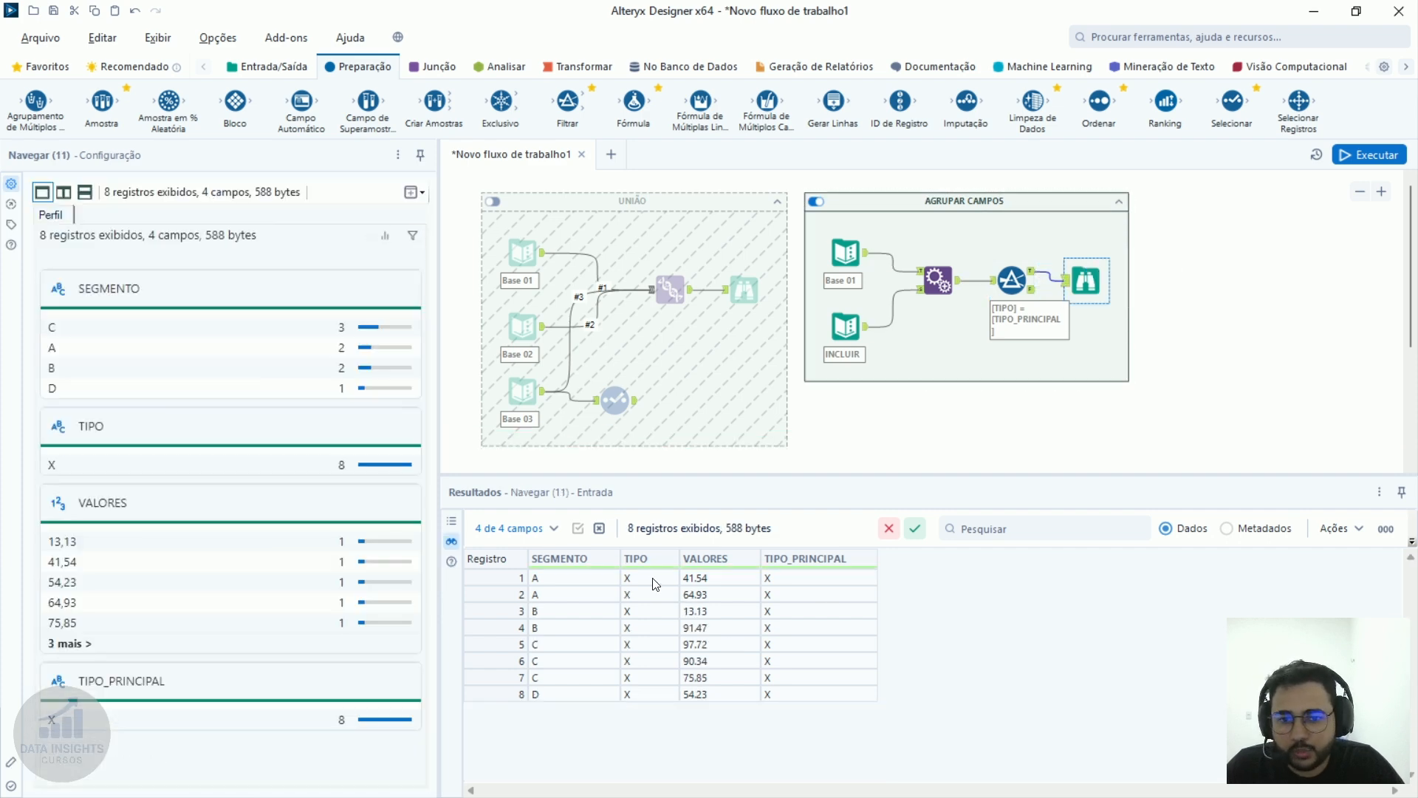
drag(654, 580, 713, 597)
drag(813, 581, 795, 725)
Set the TIPO_PRINCIPAL value in the INCLUIR table to Y and rerun the workflow.
click(848, 327)
click(79, 227)
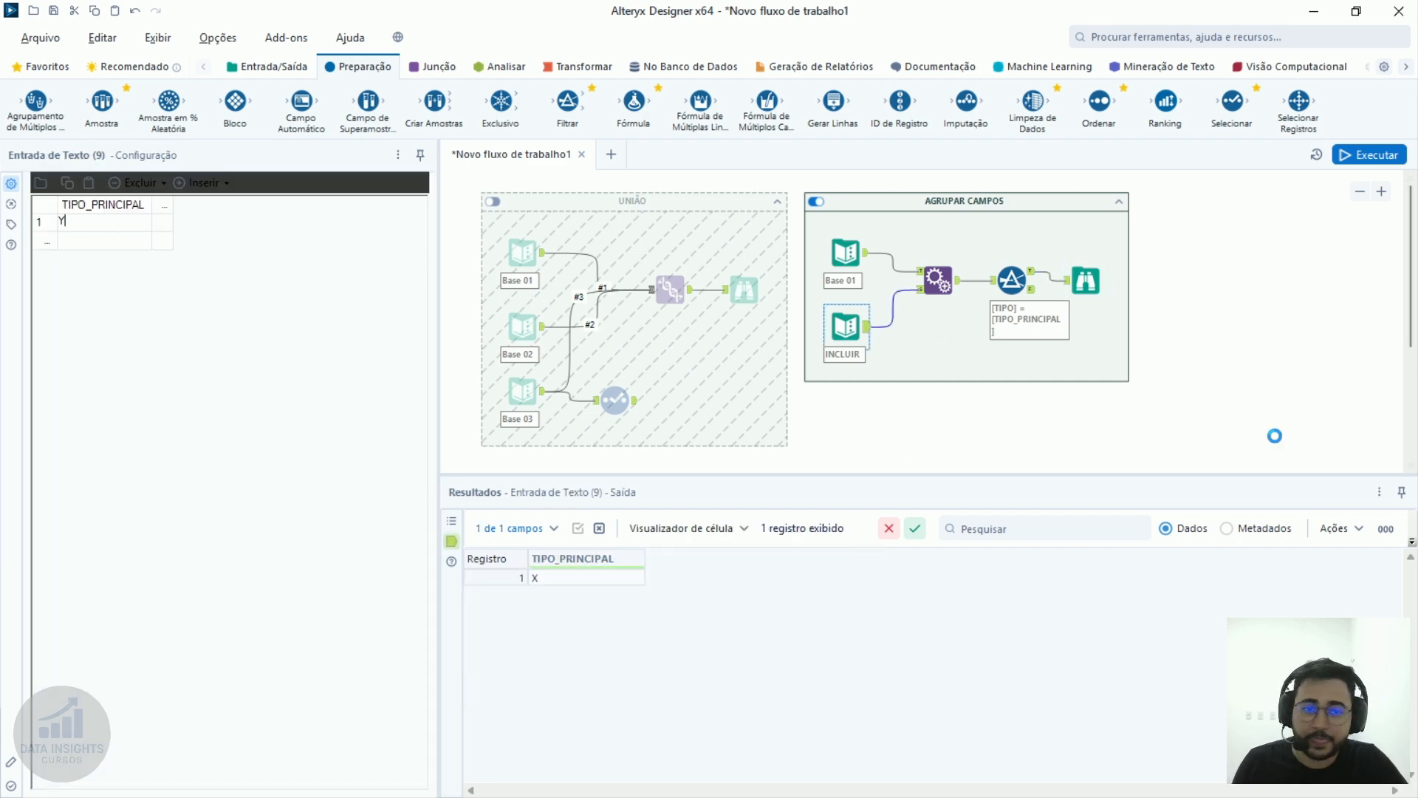
click(1199, 434)
key(ctrl+r)
Examine the filtered records in the Navegar results and compare them with the INCLUIR table's record.
click(1086, 281)
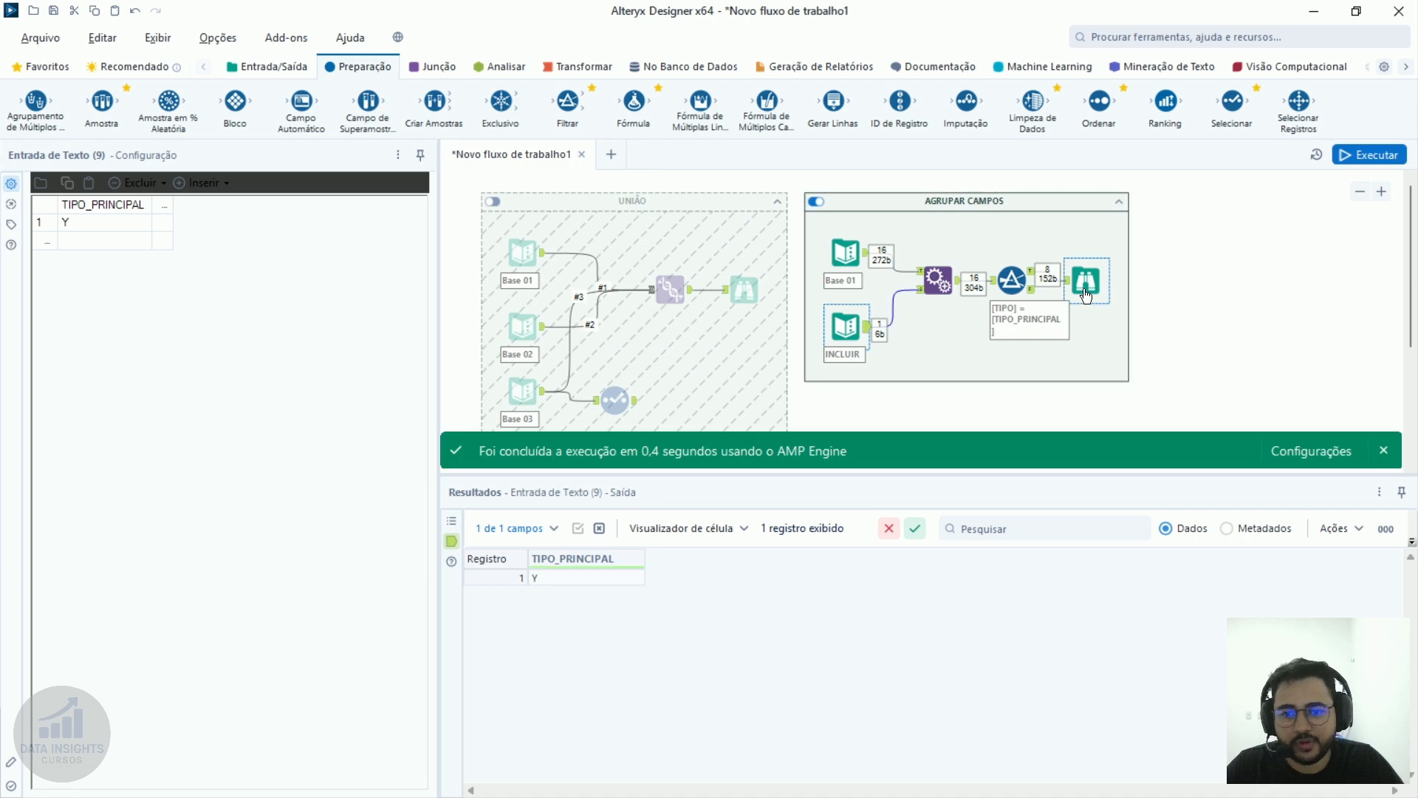
mouse_move(580, 579)
mouse_down()
mouse_move(741, 699)
mouse_move(837, 696)
mouse_move(444, 630)
mouse_move(511, 579)
mouse_move(592, 579)
mouse_move(865, 728)
mouse_up()
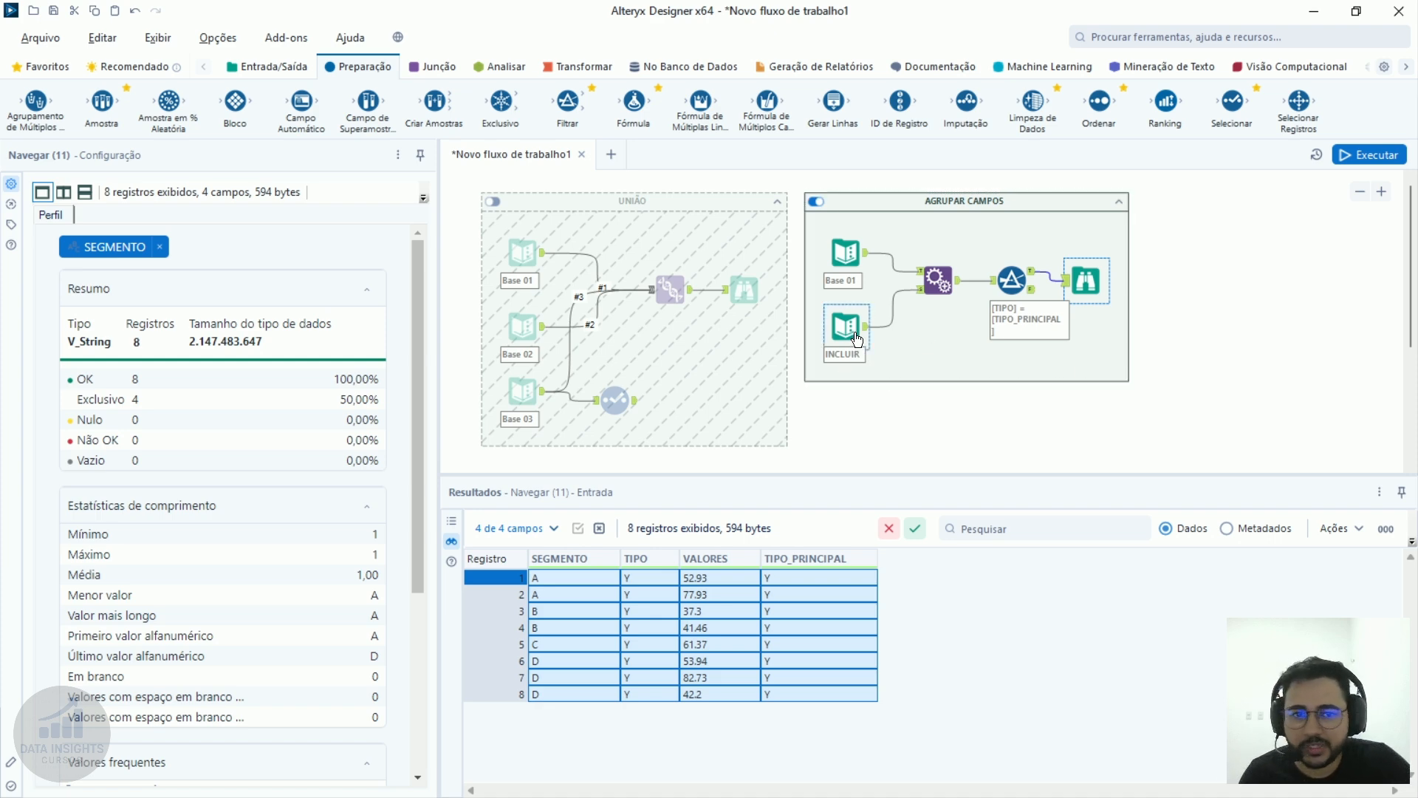
click(857, 339)
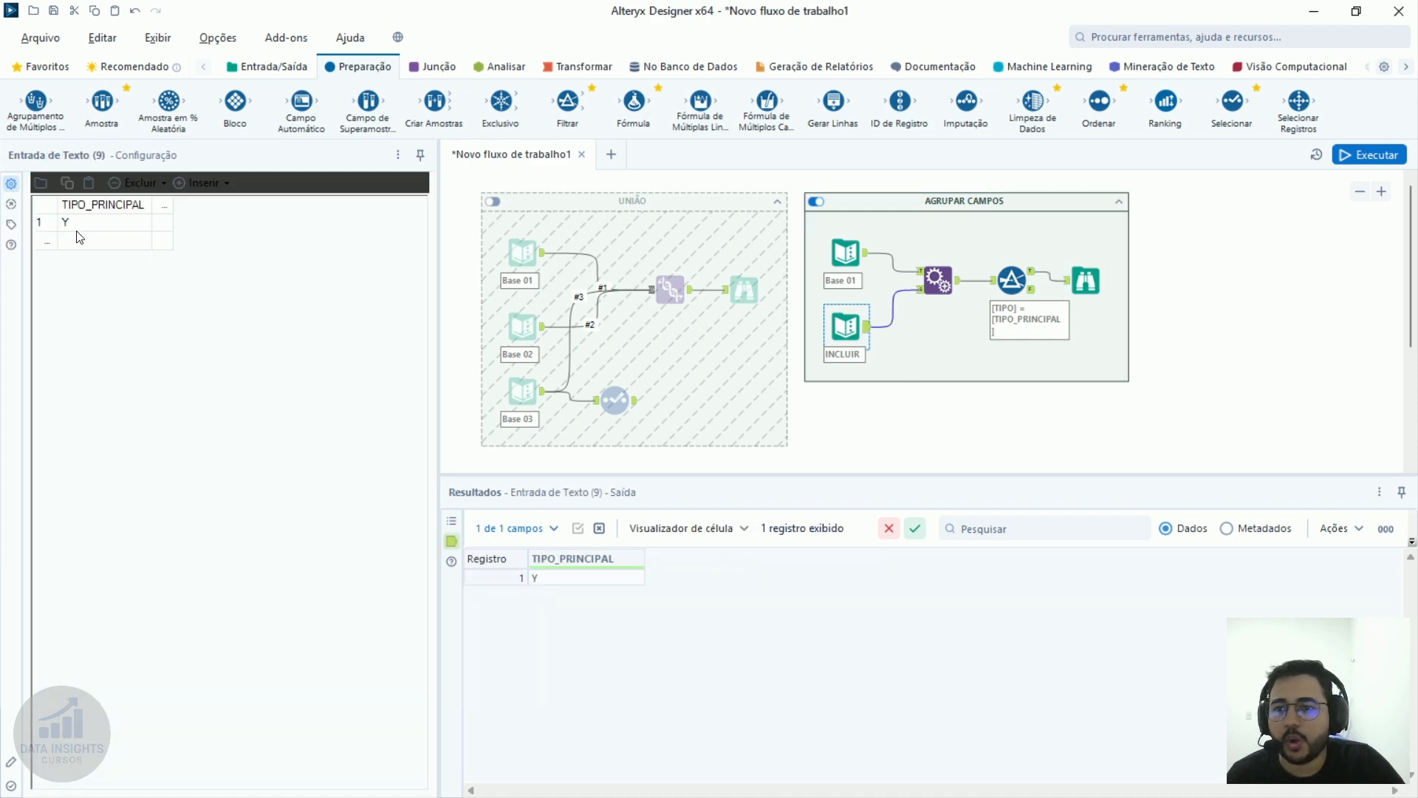
click(100, 228)
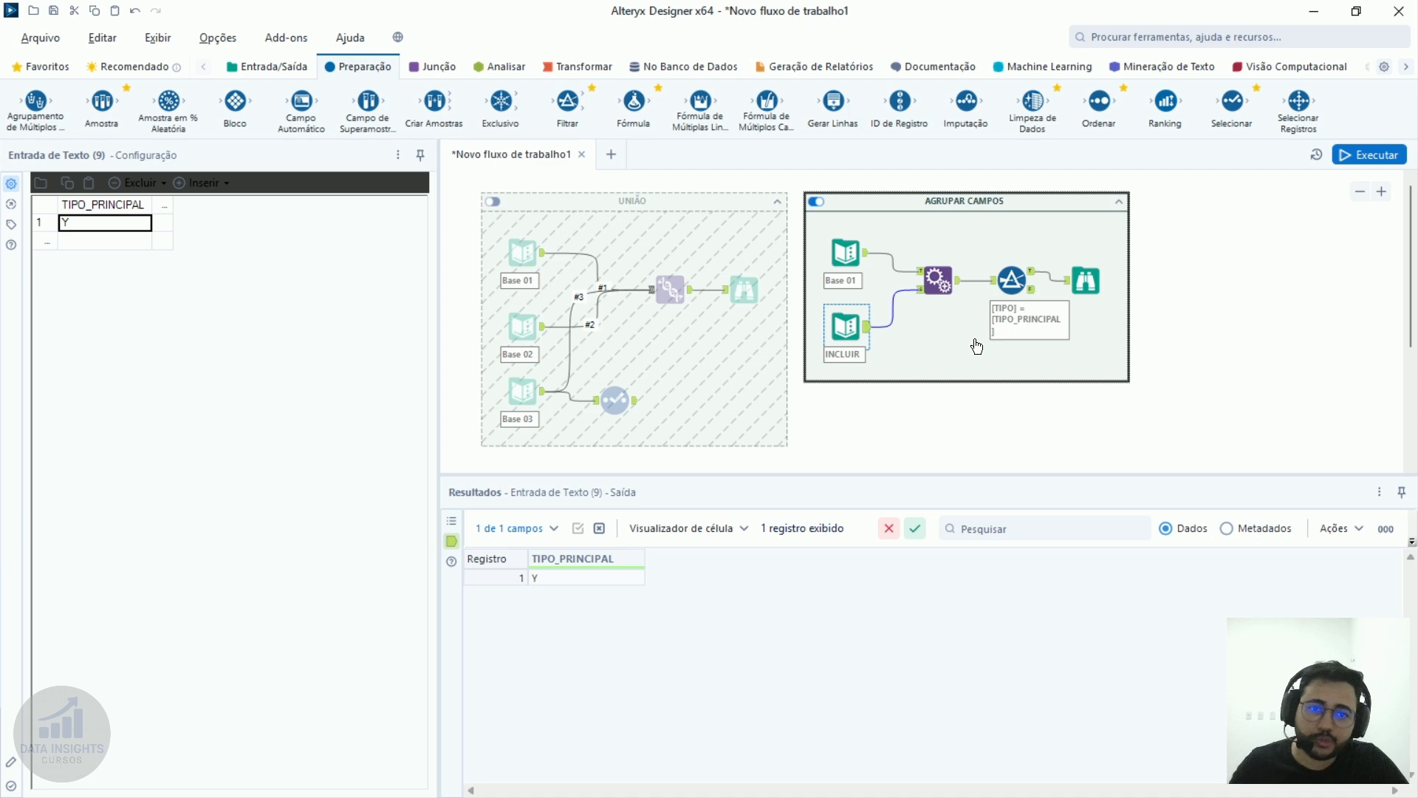
Set the workflow's Anotações canvas option to Ocultar and back to Mostrar.
click(1301, 375)
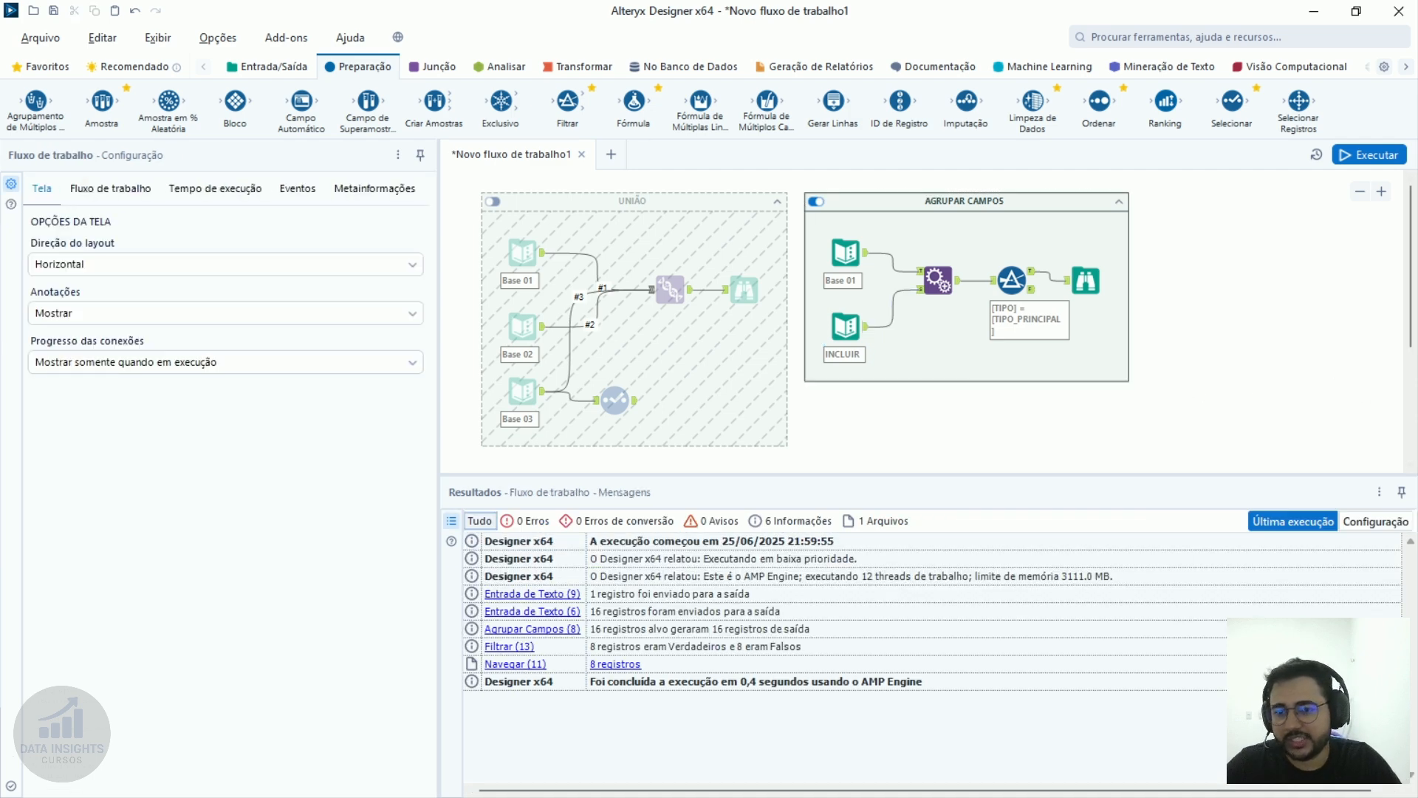
click(222, 312)
click(111, 329)
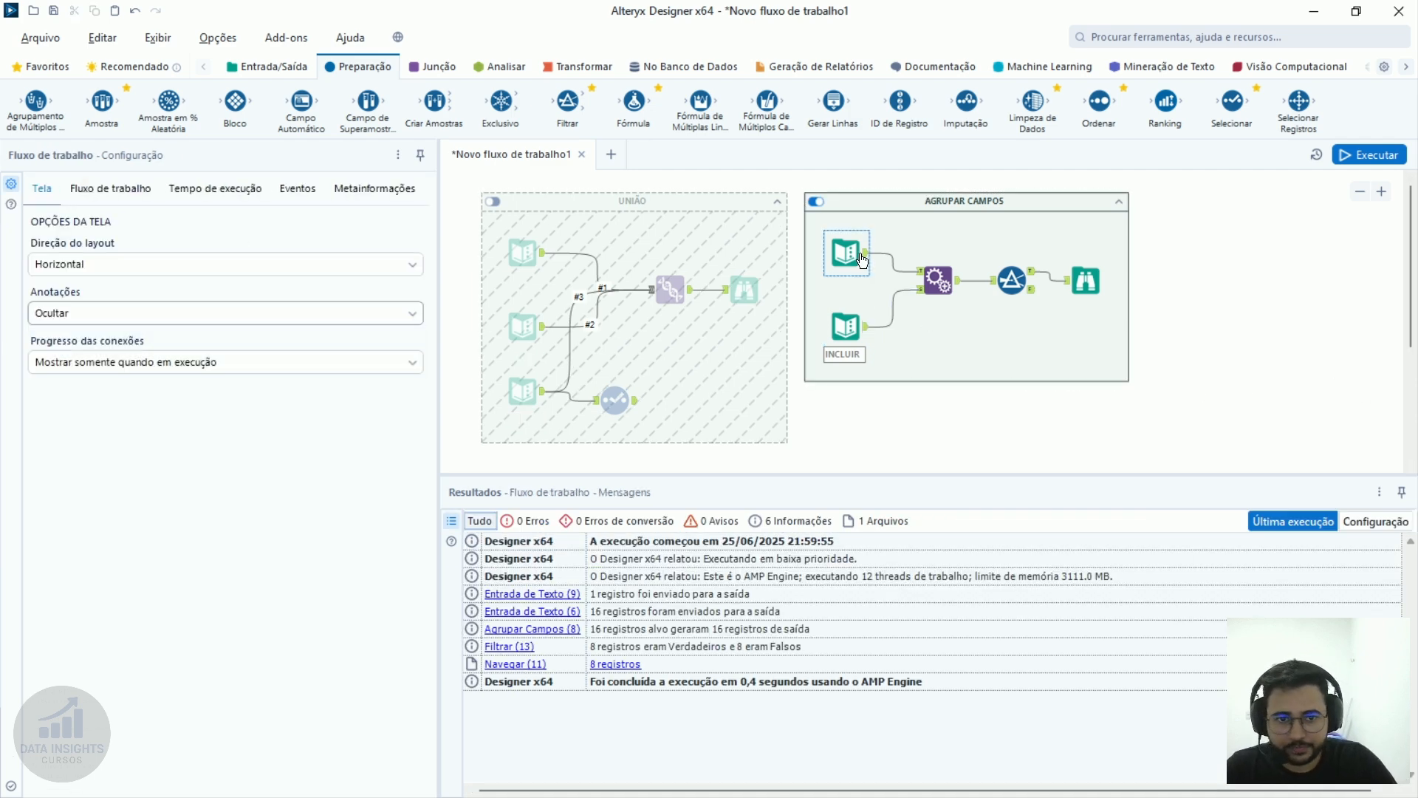
click(122, 312)
click(99, 347)
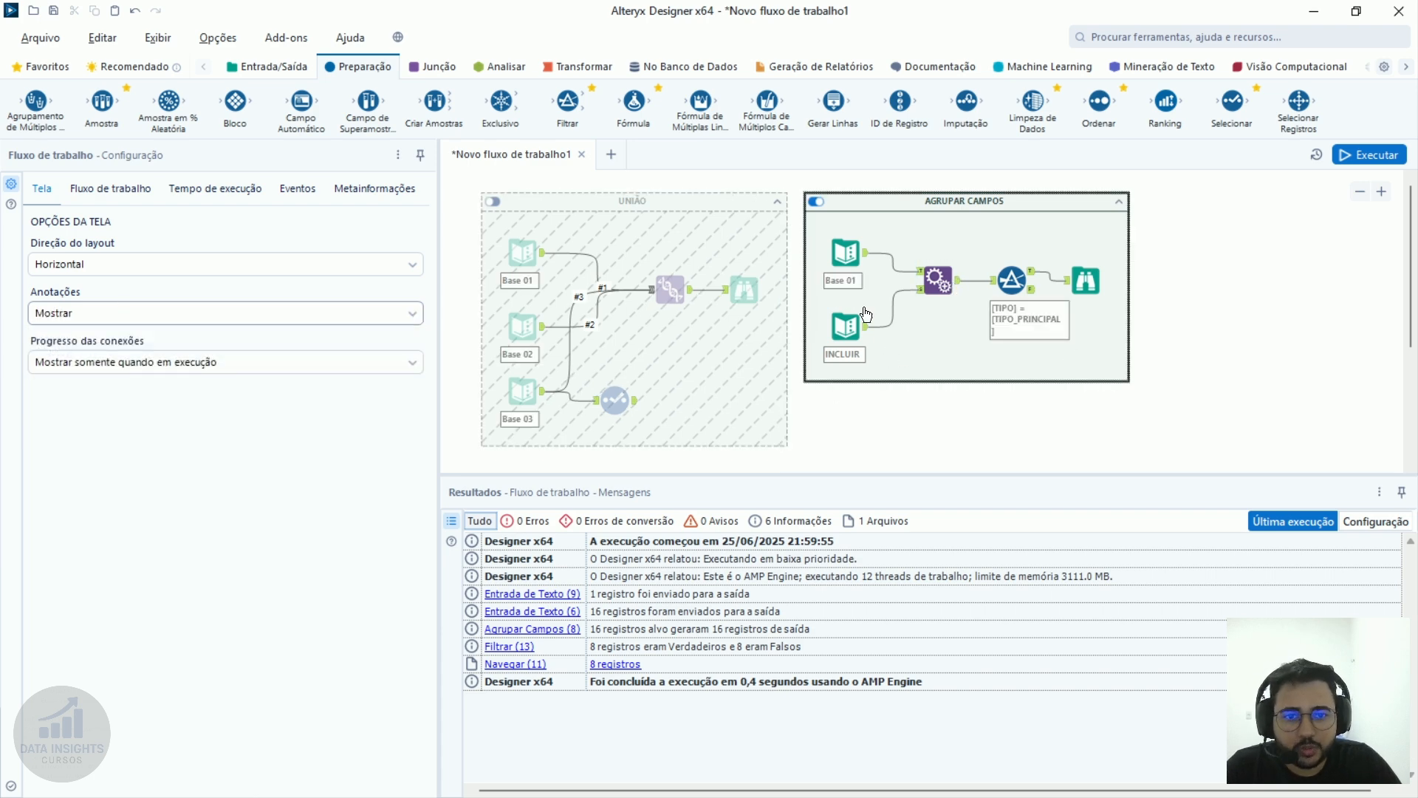
Add X as a second TIPO_PRINCIPAL record below Y in the INCLUIR table.
click(850, 268)
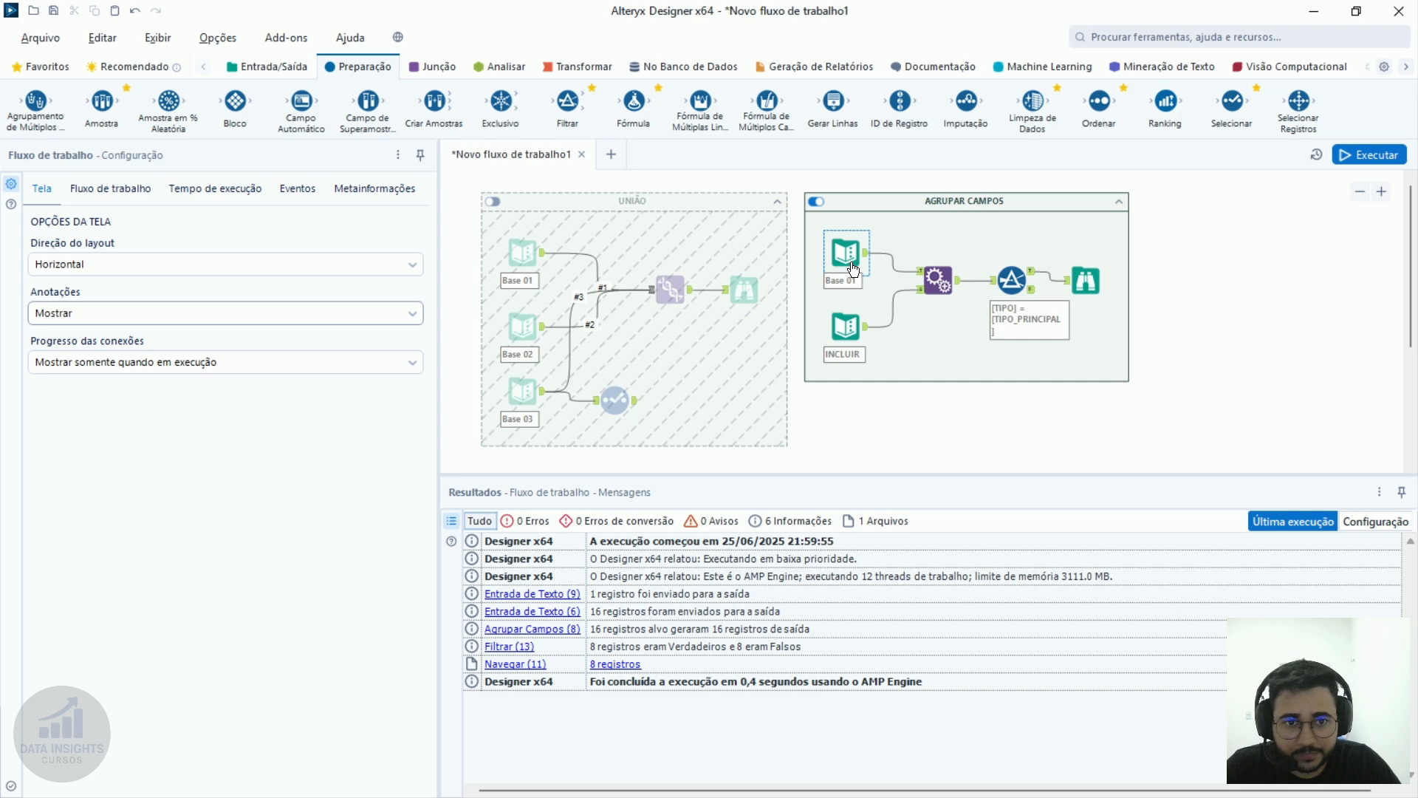
click(827, 351)
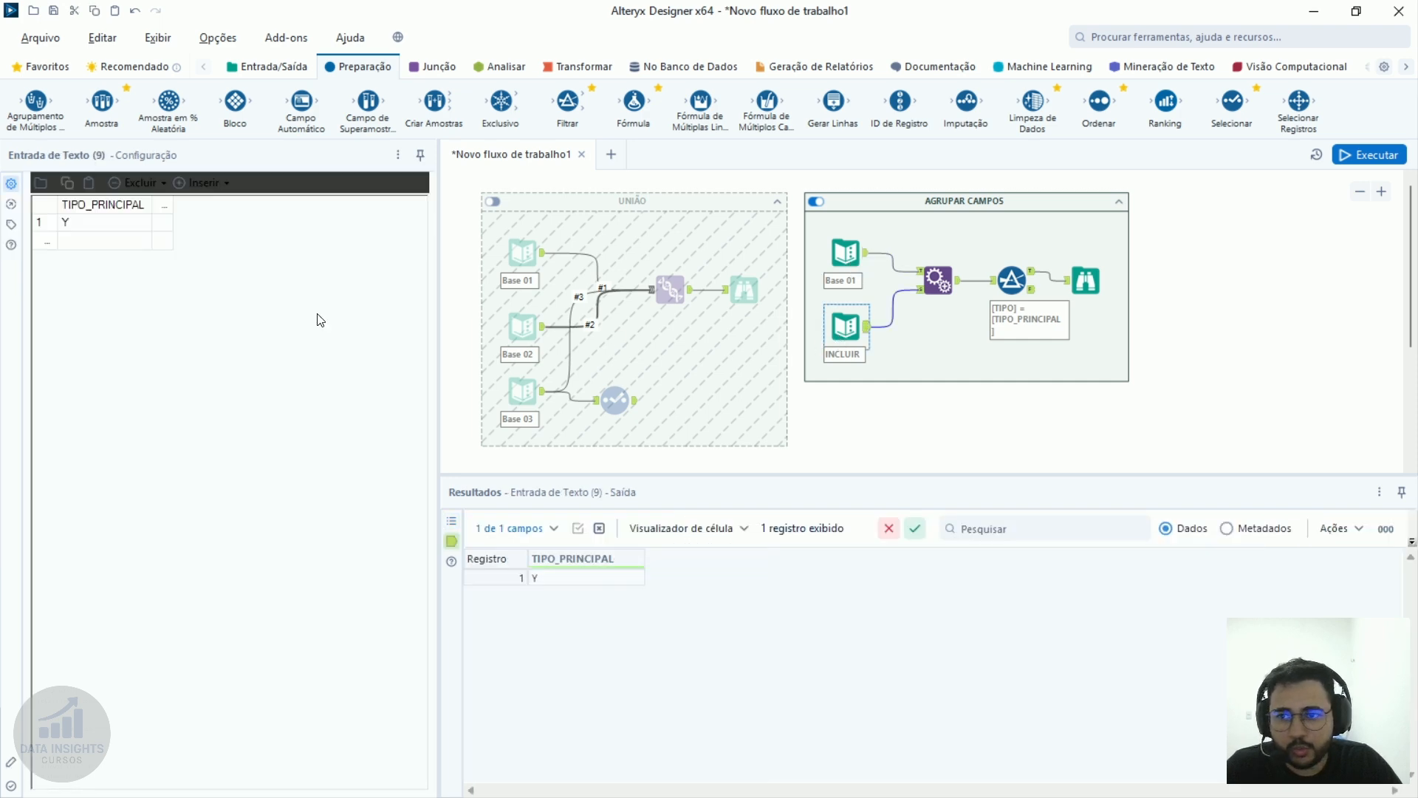
click(107, 240)
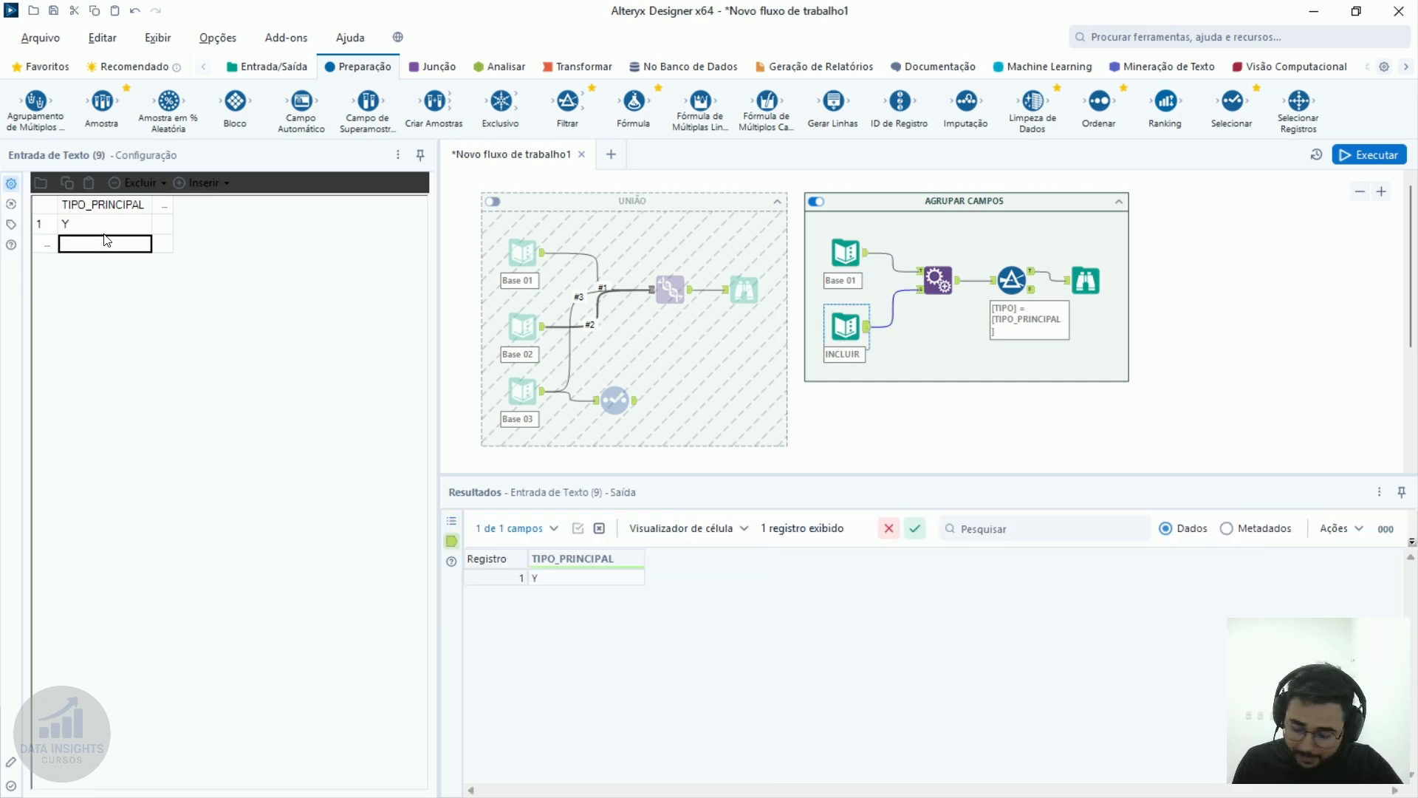
text(X)
key(Return)
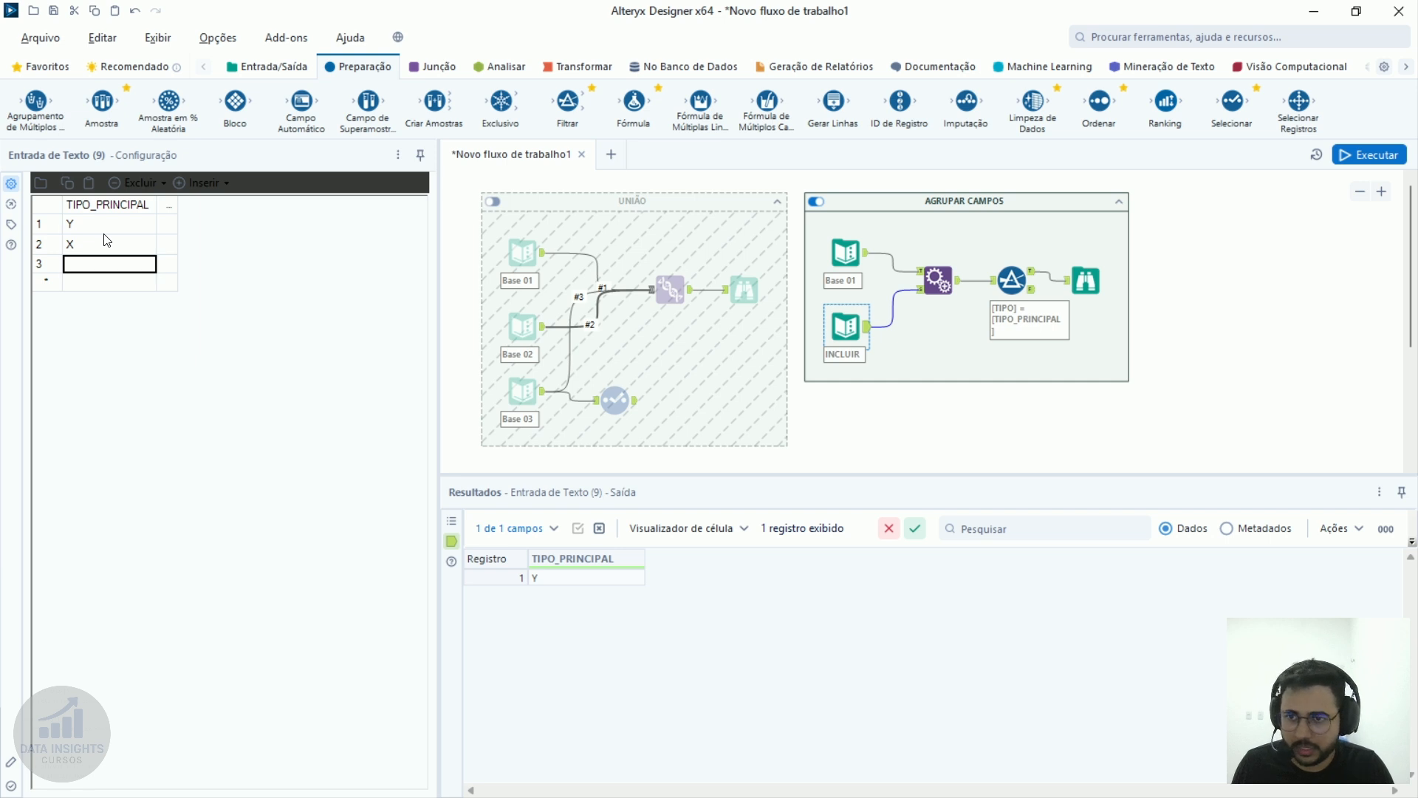
Delete the empty third row from the INCLUIR table.
key(Up)
key(Up)
key(Down)
key(Down)
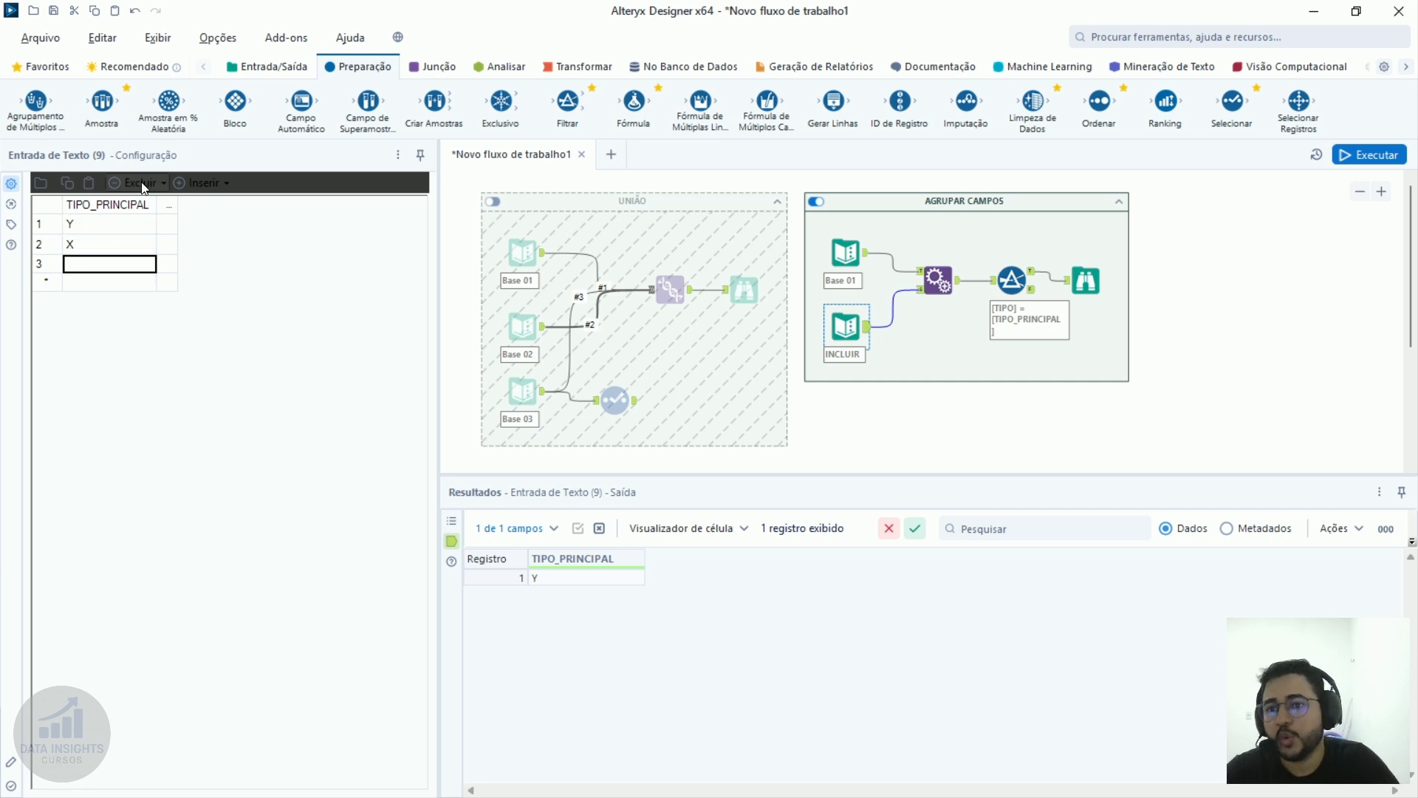
click(144, 182)
click(152, 221)
Run the workflow with both Y and X in INCLUIR and view the Base 01 records.
click(109, 232)
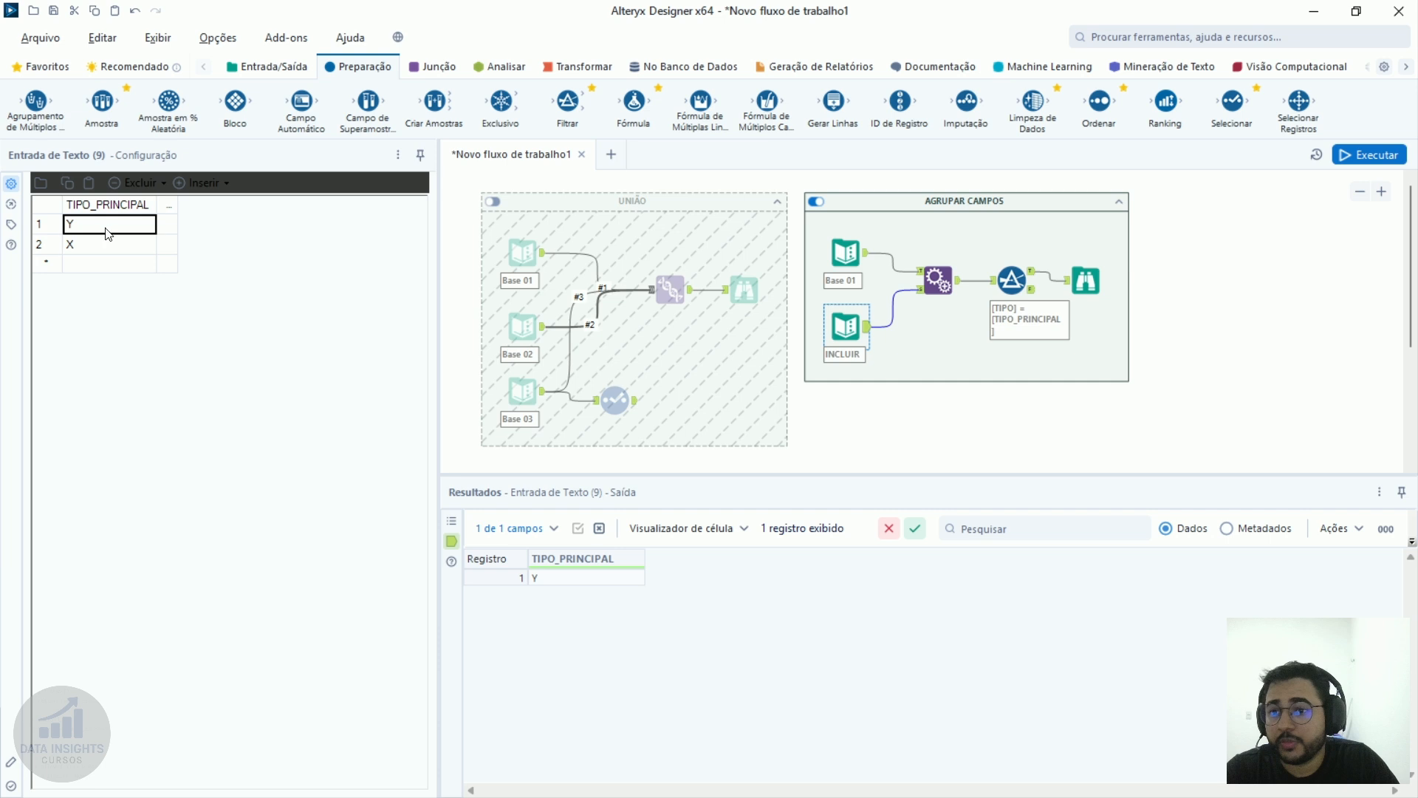
click(109, 244)
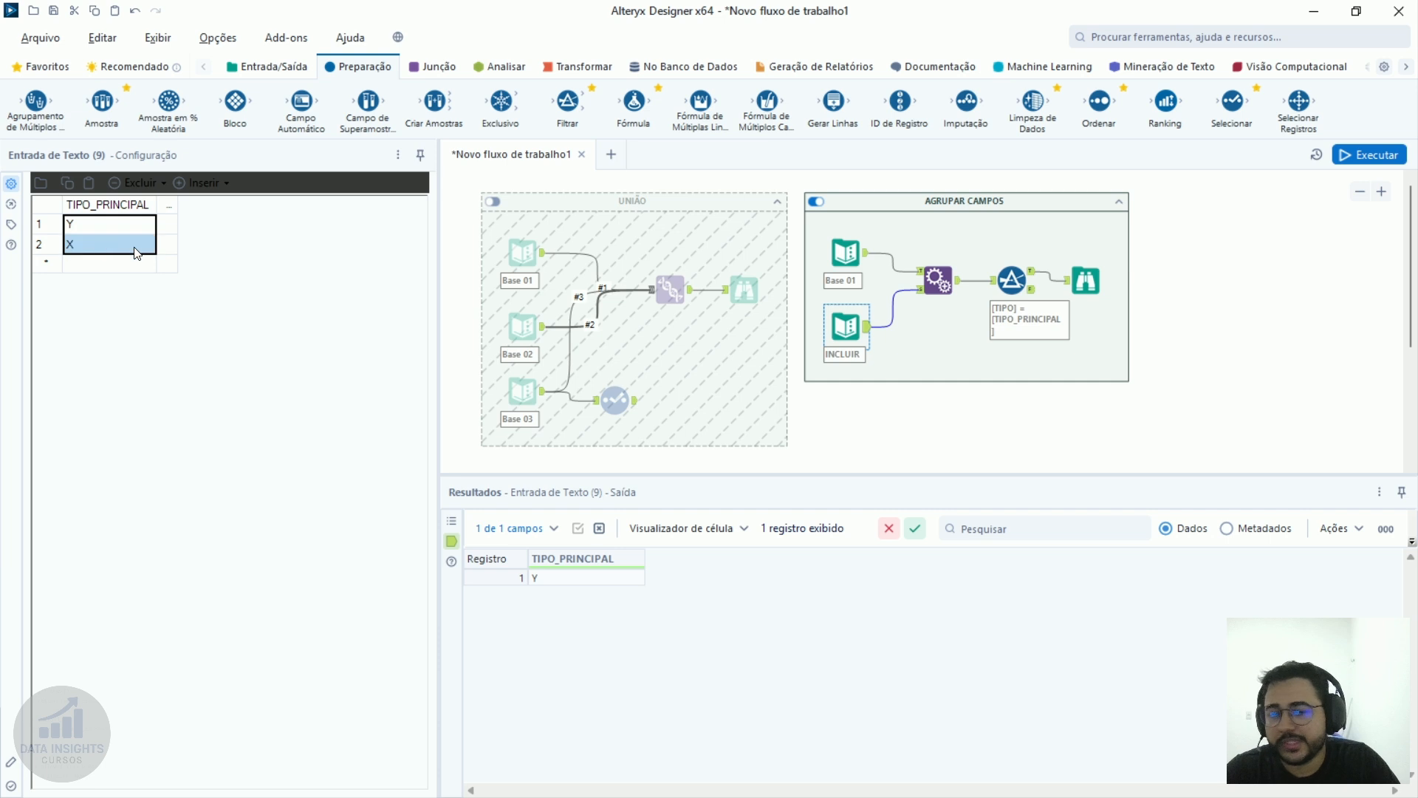
click(1376, 154)
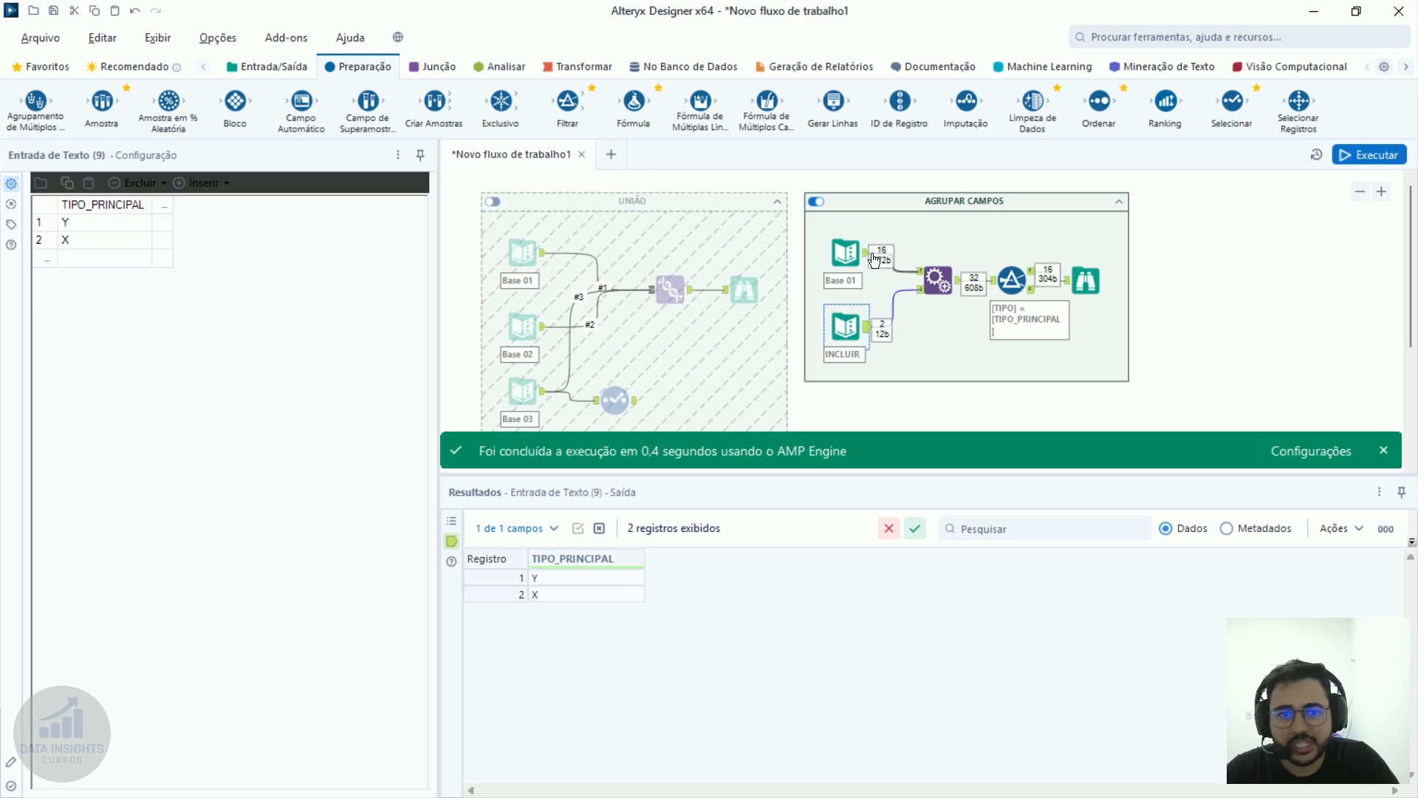
click(850, 255)
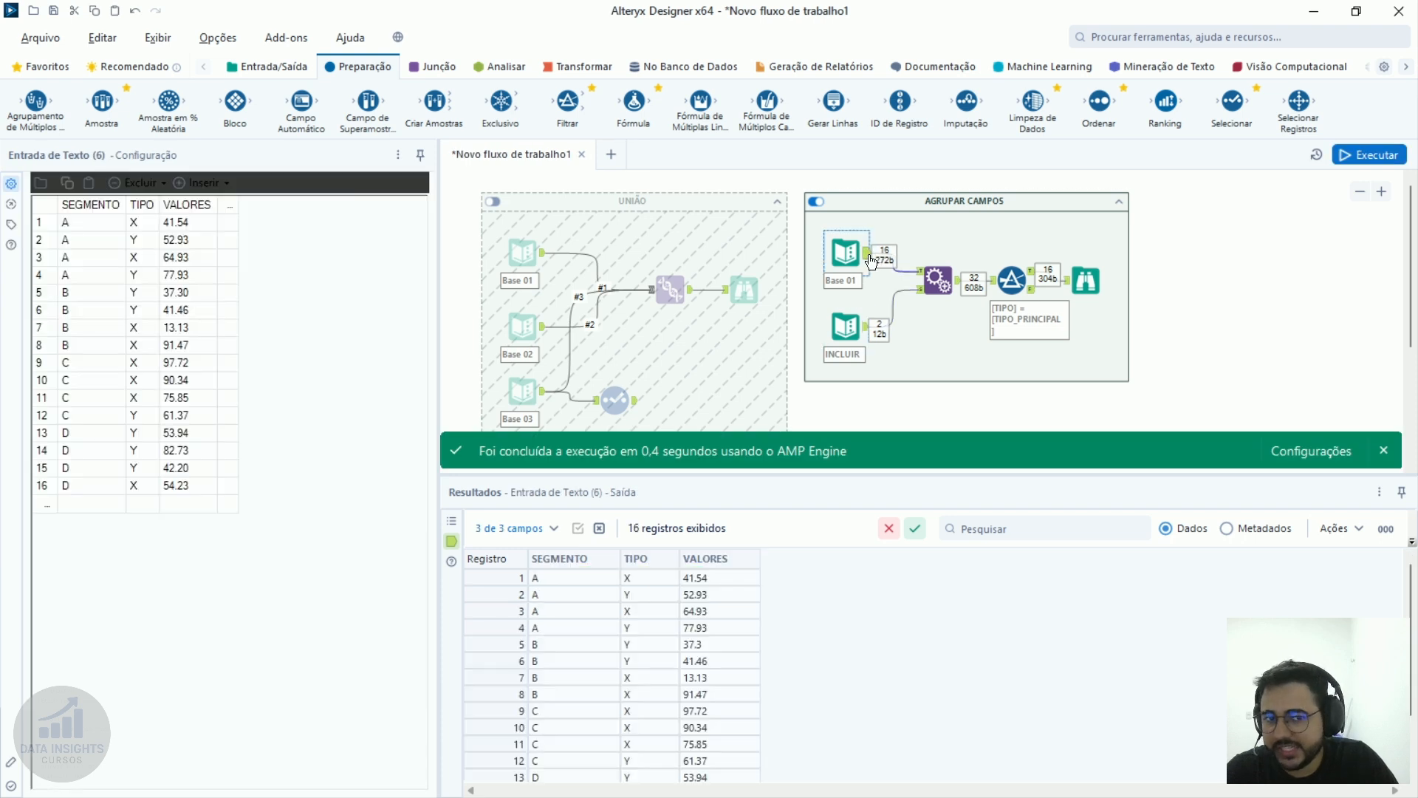
Examine how each Base 01 record is paired with the TIPO_PRINCIPAL values in the Agrupar Campos output.
click(959, 287)
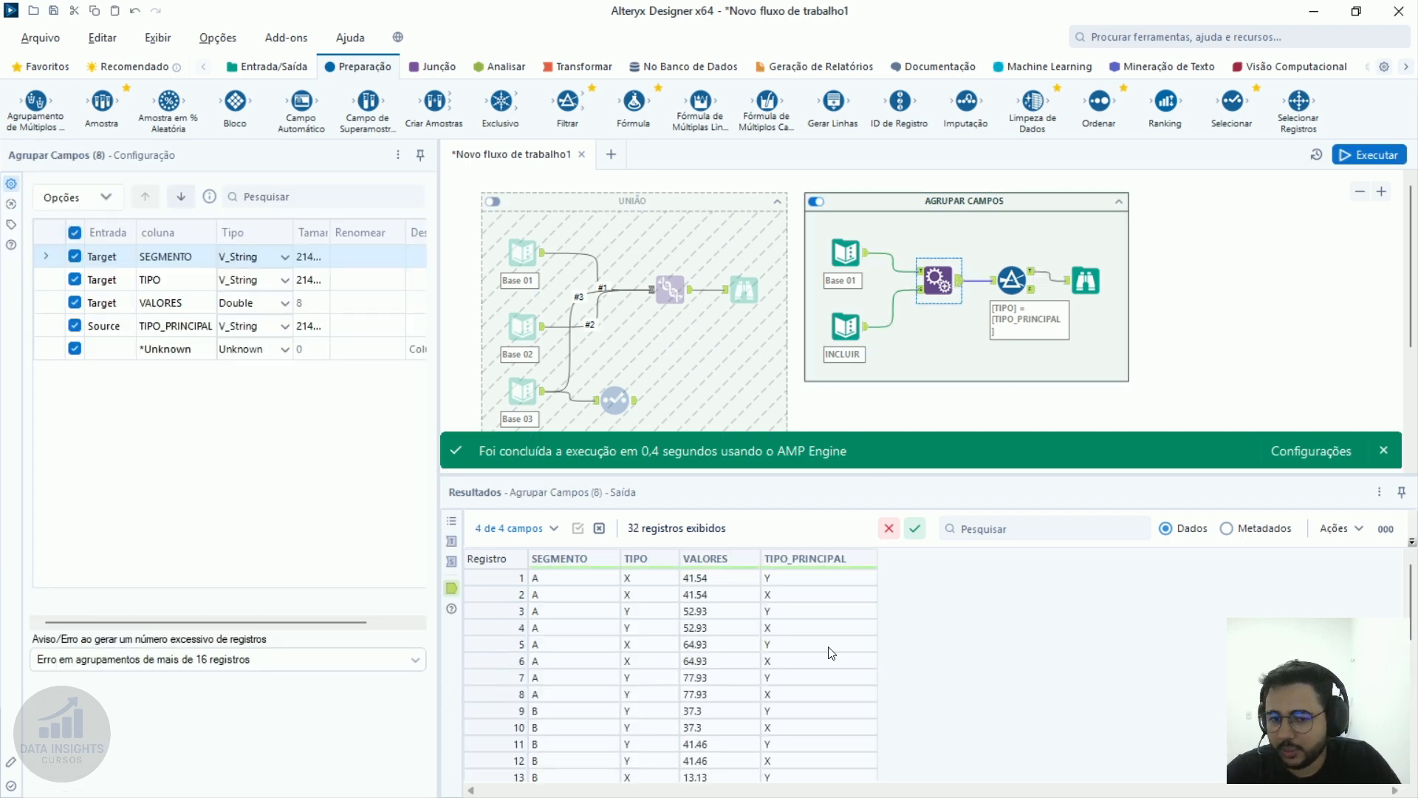
scroll(809, 686, down, 3)
scroll(809, 686, up, 3)
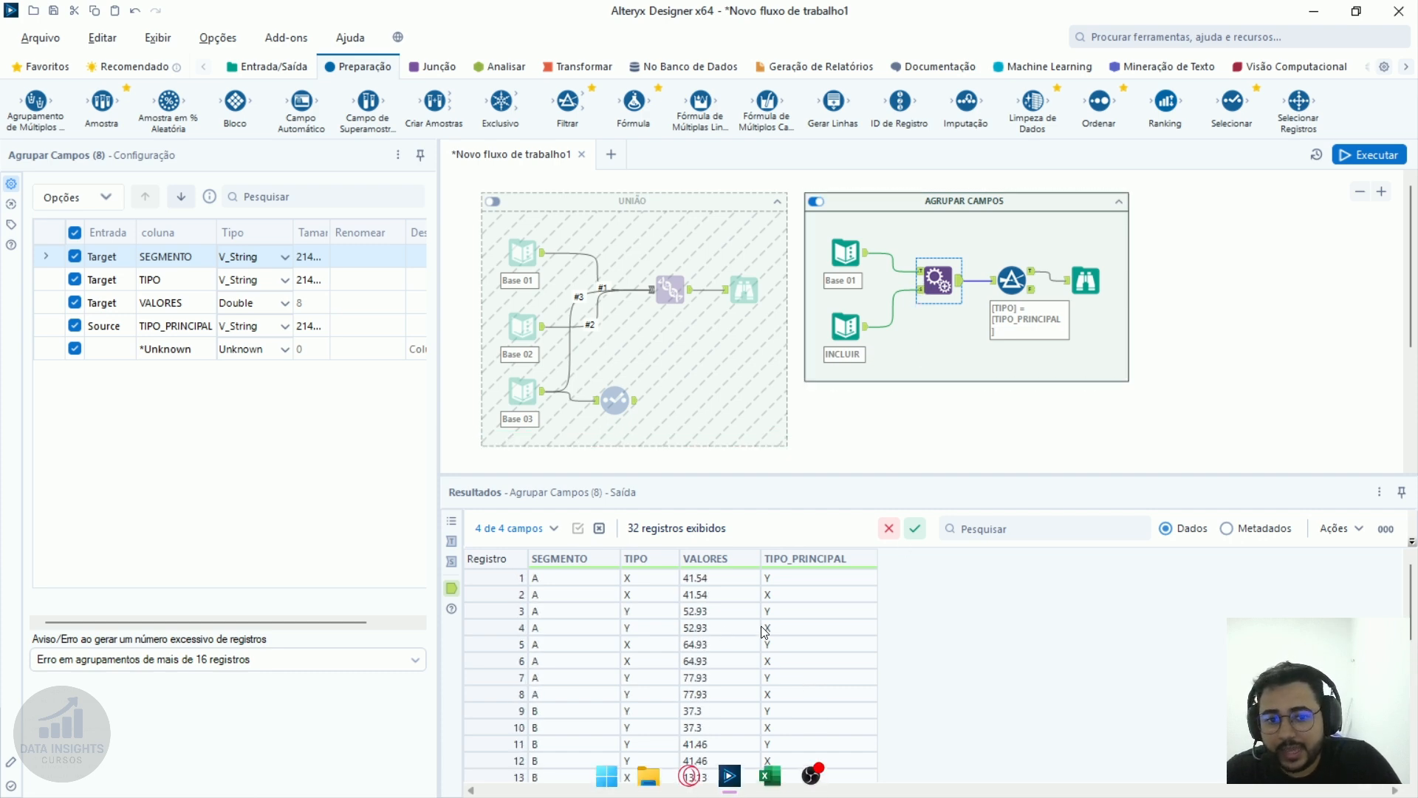
click(796, 611)
click(868, 577)
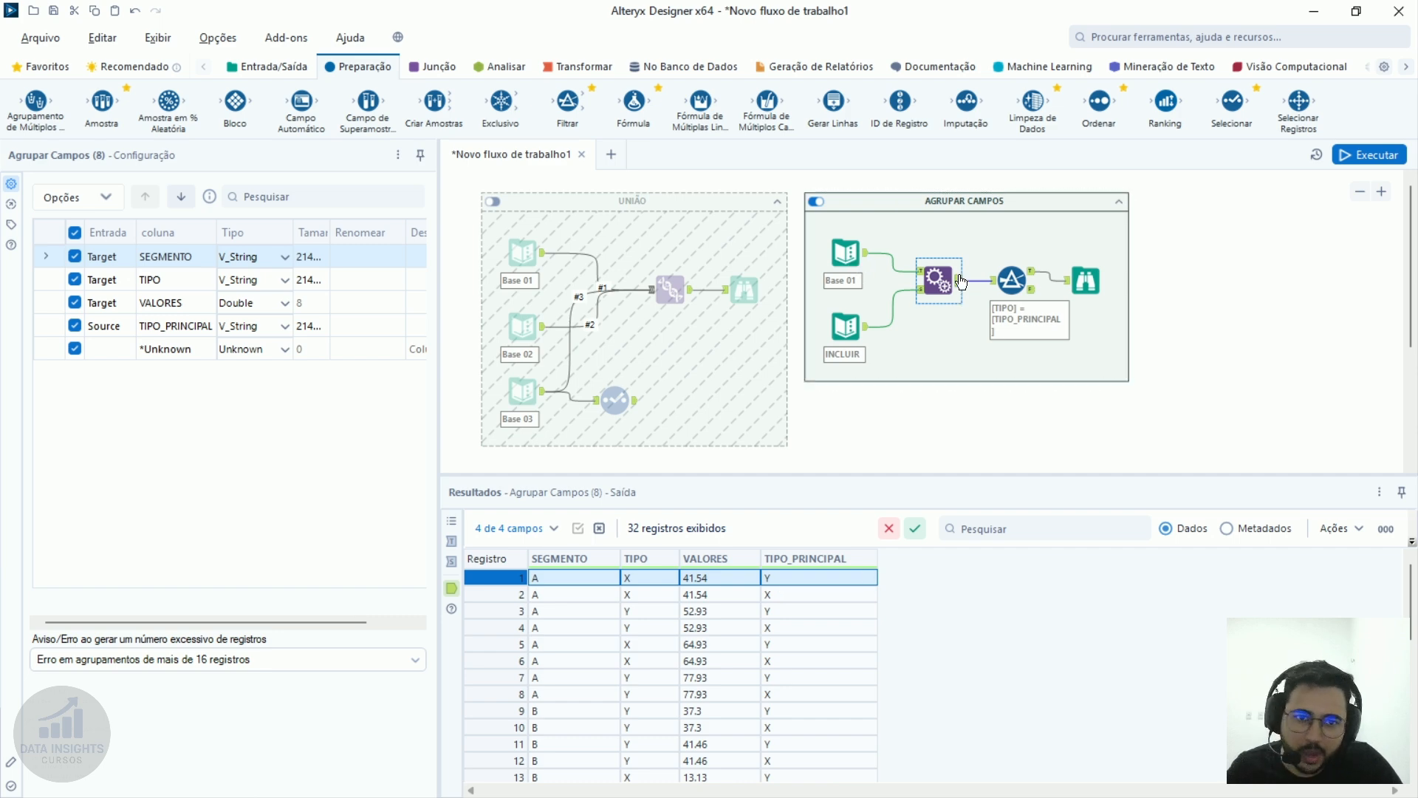
Compare the Base 01 target records and the INCLUIR source values entering Agrupar Campos with its combined output.
scroll(938, 257, up, 3)
click(909, 305)
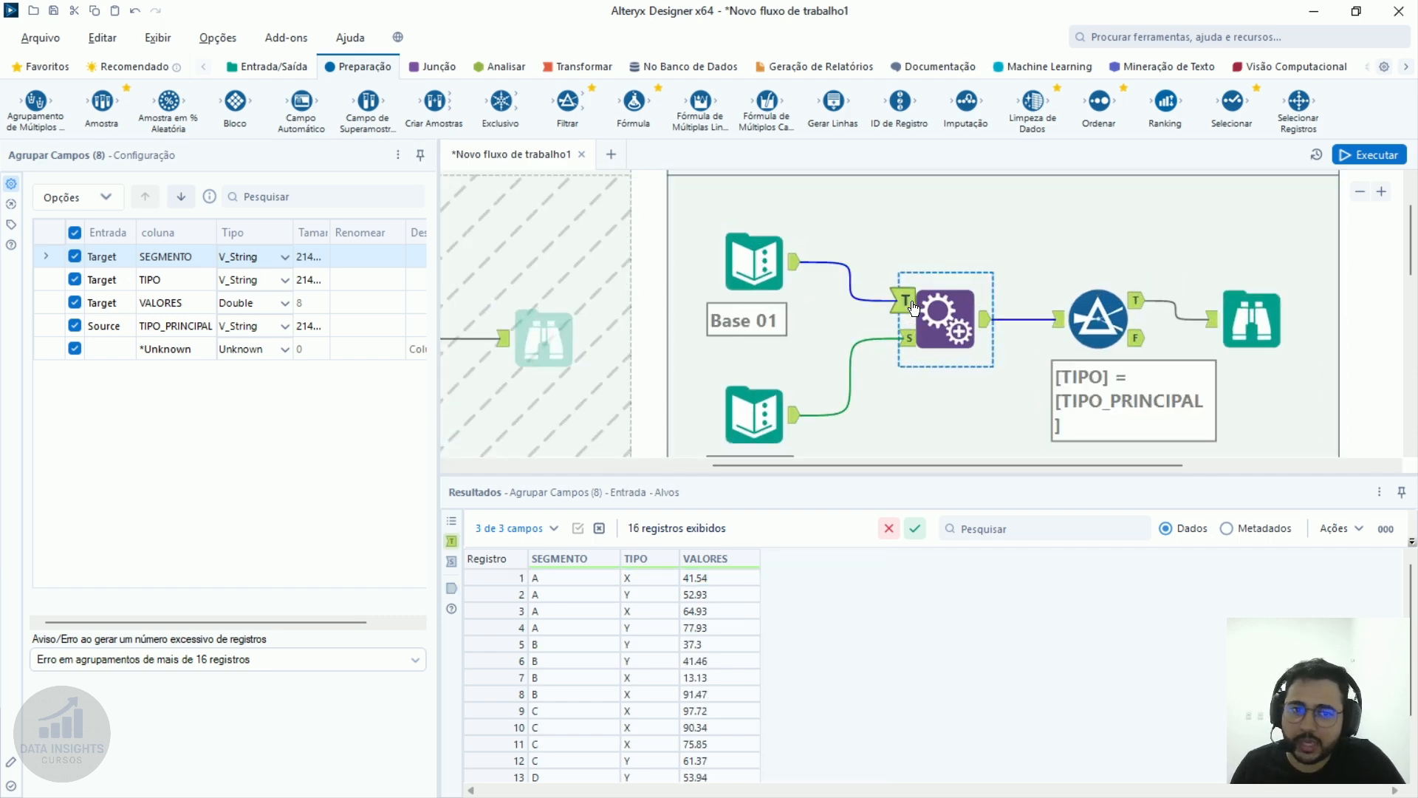
click(906, 339)
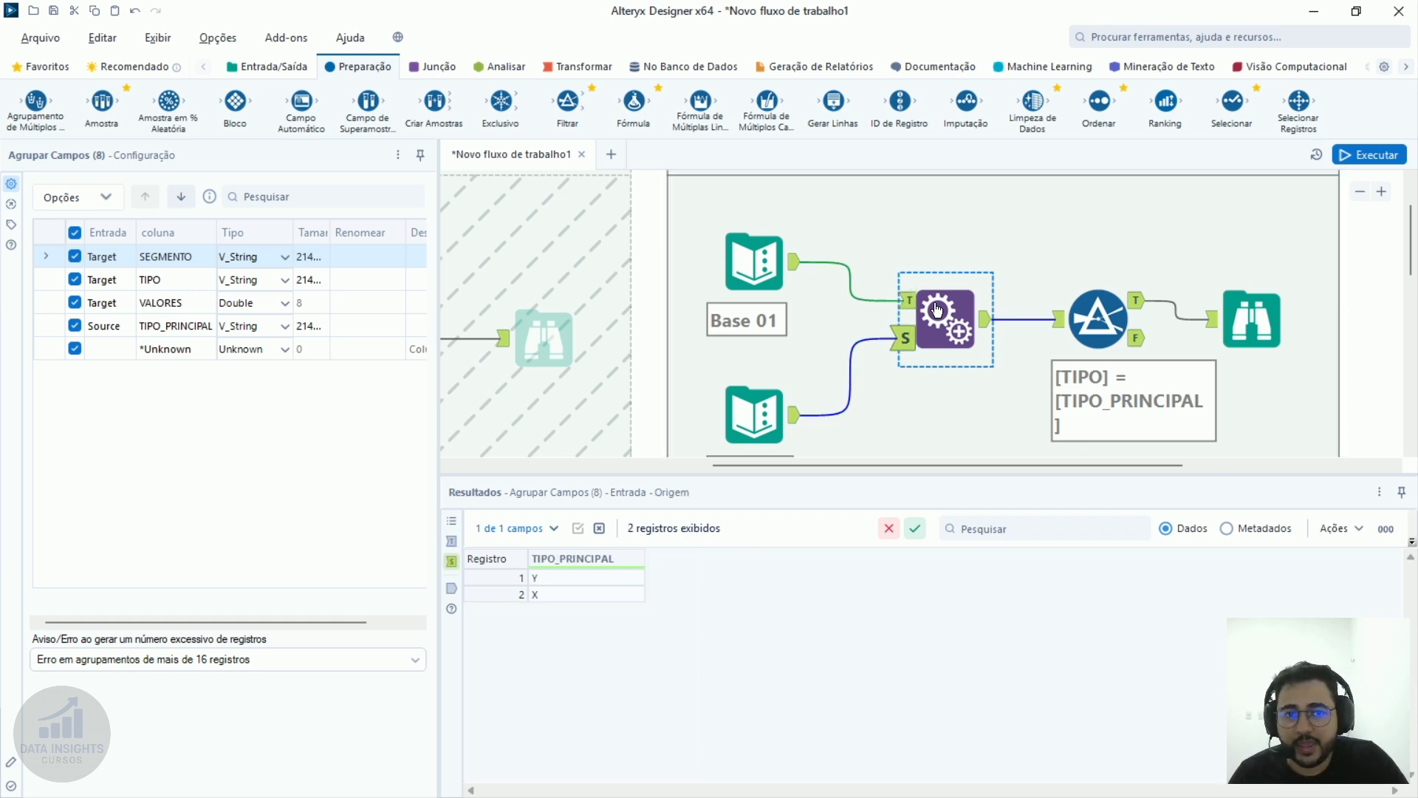
click(908, 302)
drag(594, 579, 720, 711)
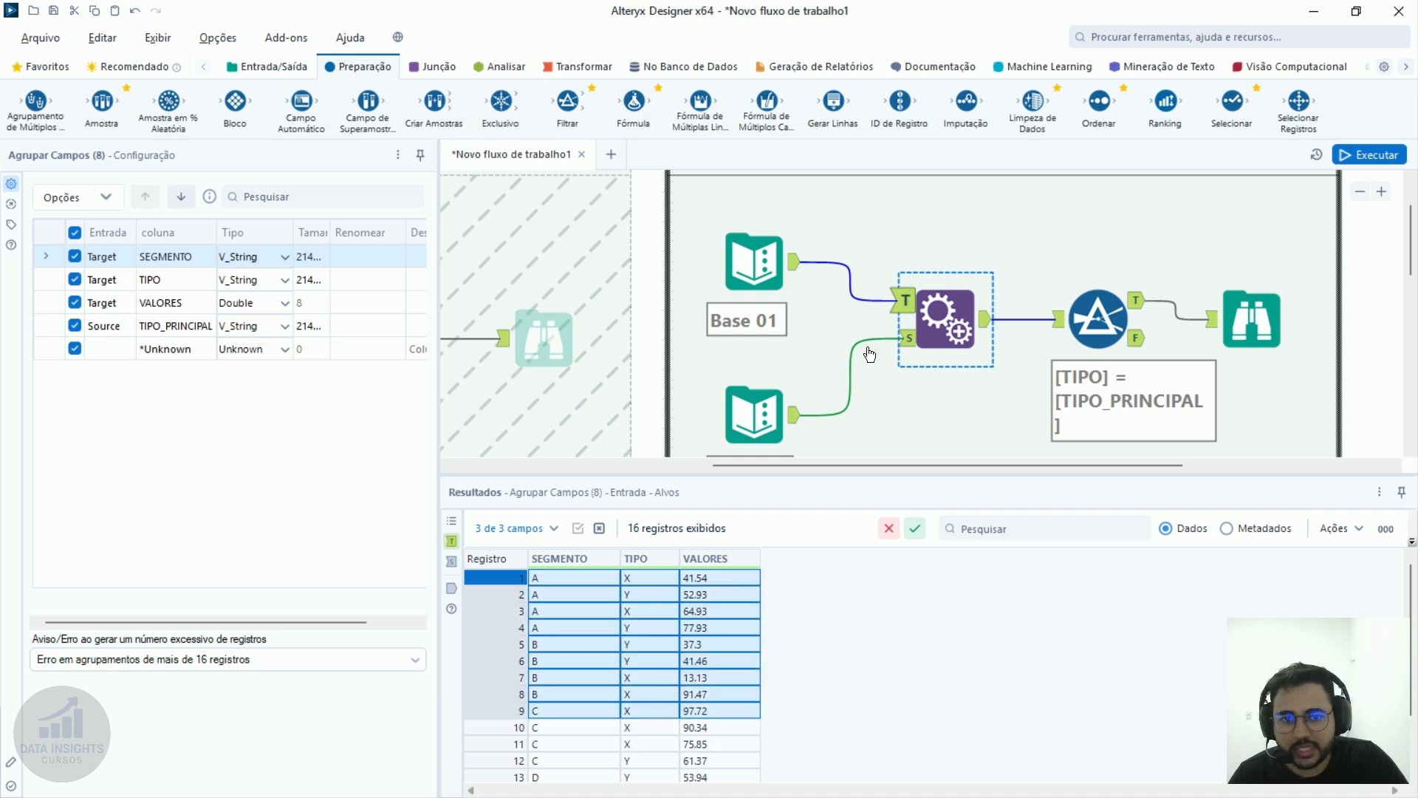
click(912, 338)
drag(579, 578, 549, 580)
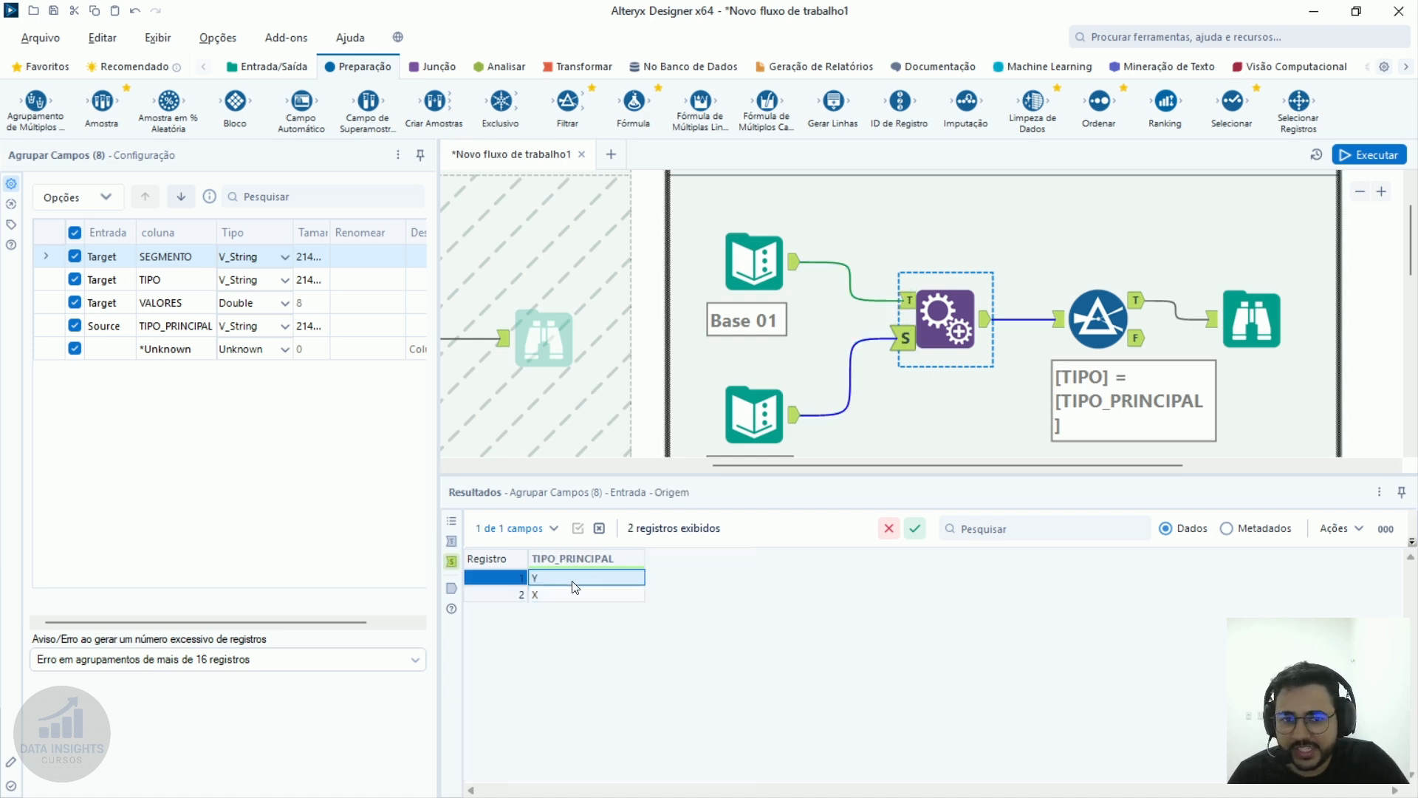
click(578, 596)
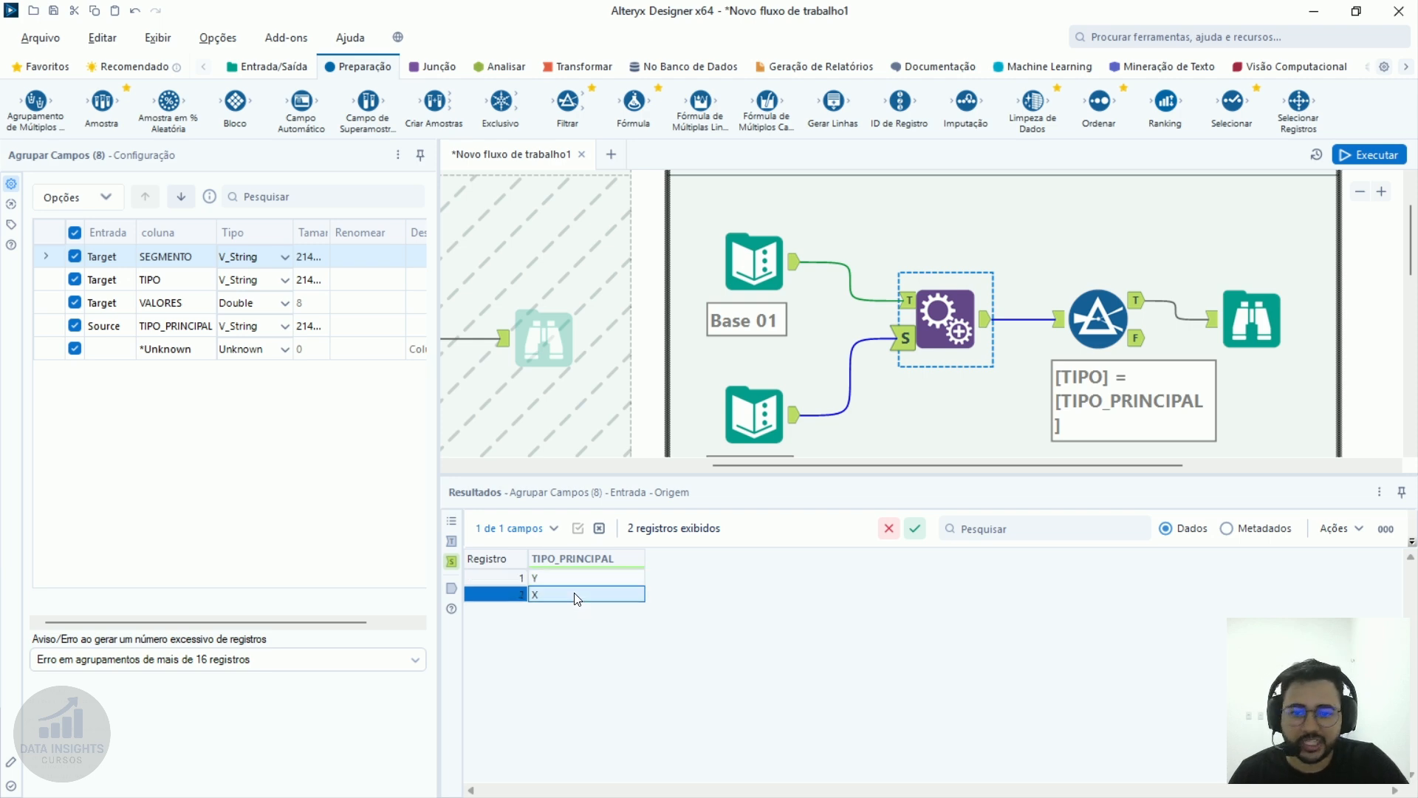
click(986, 319)
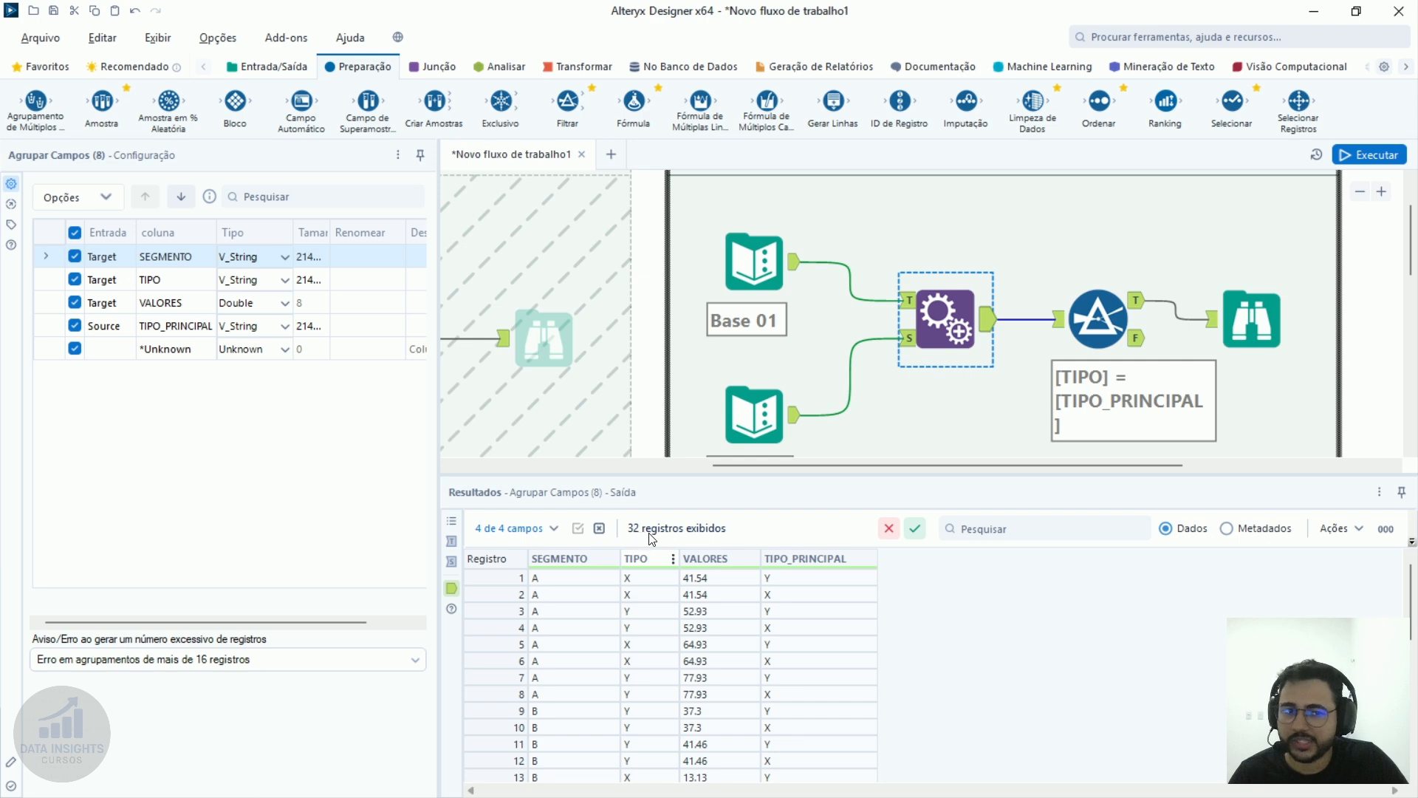
scroll(807, 672, down, 7)
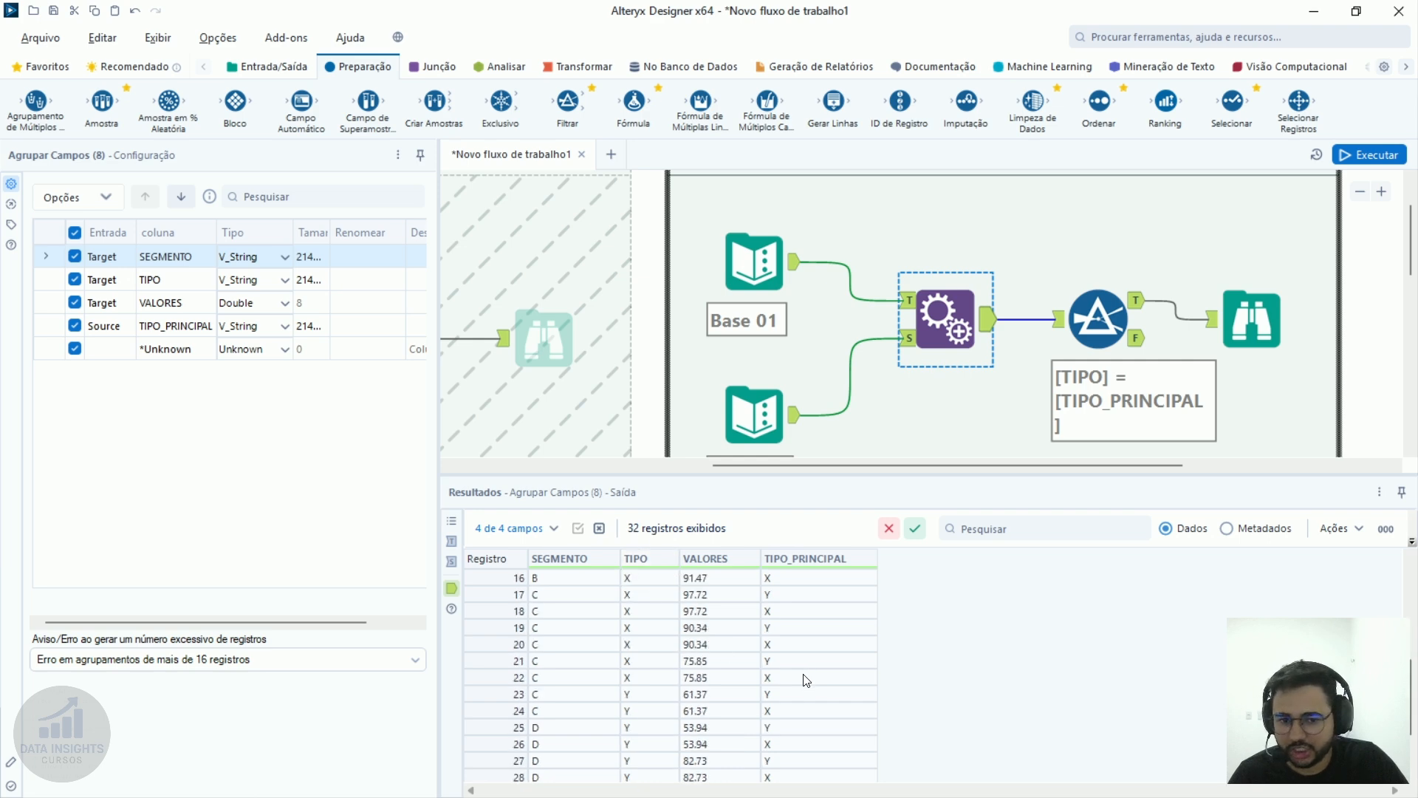
Review all filtered records reaching the Navegar tool, comparing TIPO with TIPO_PRINCIPAL.
click(1231, 307)
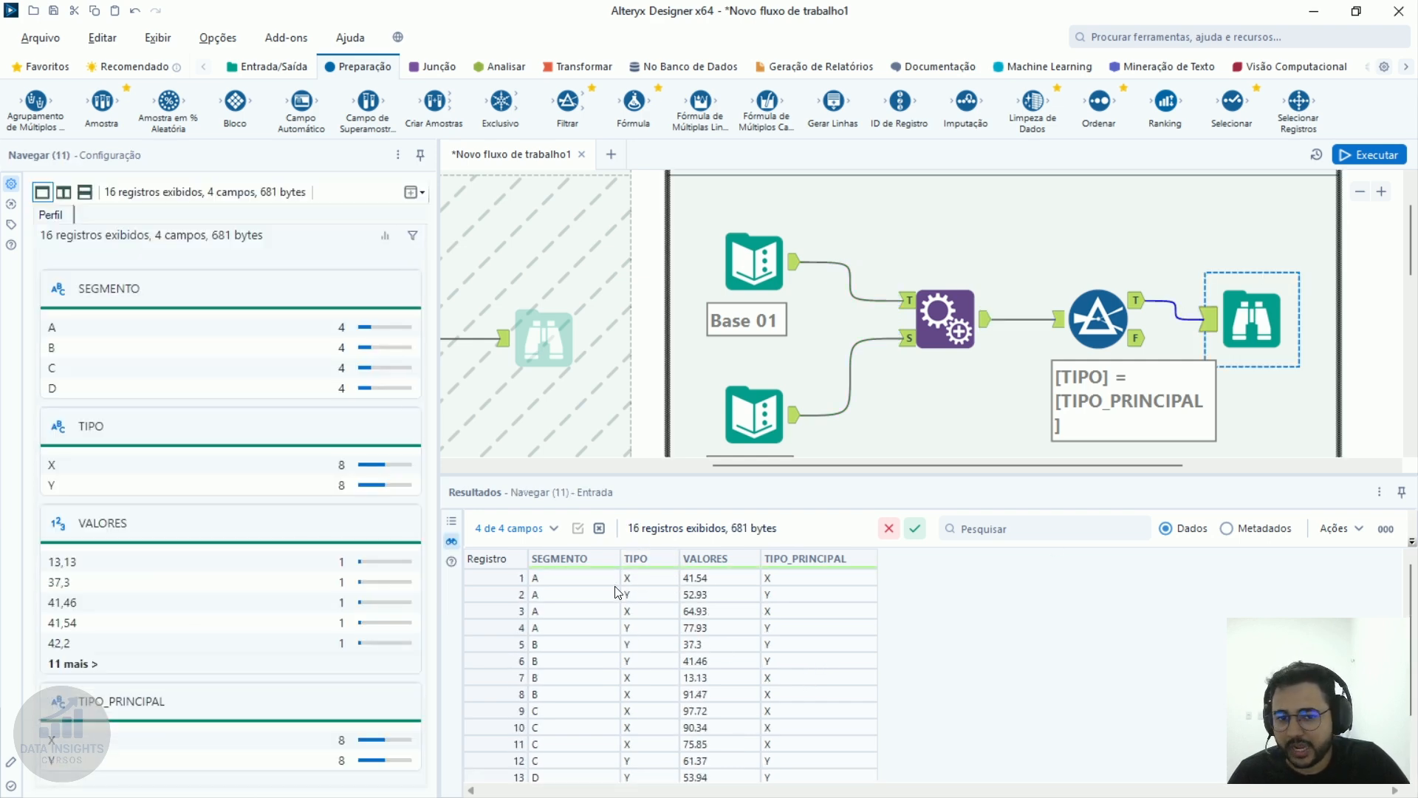
click(583, 583)
key(ctrl+a)
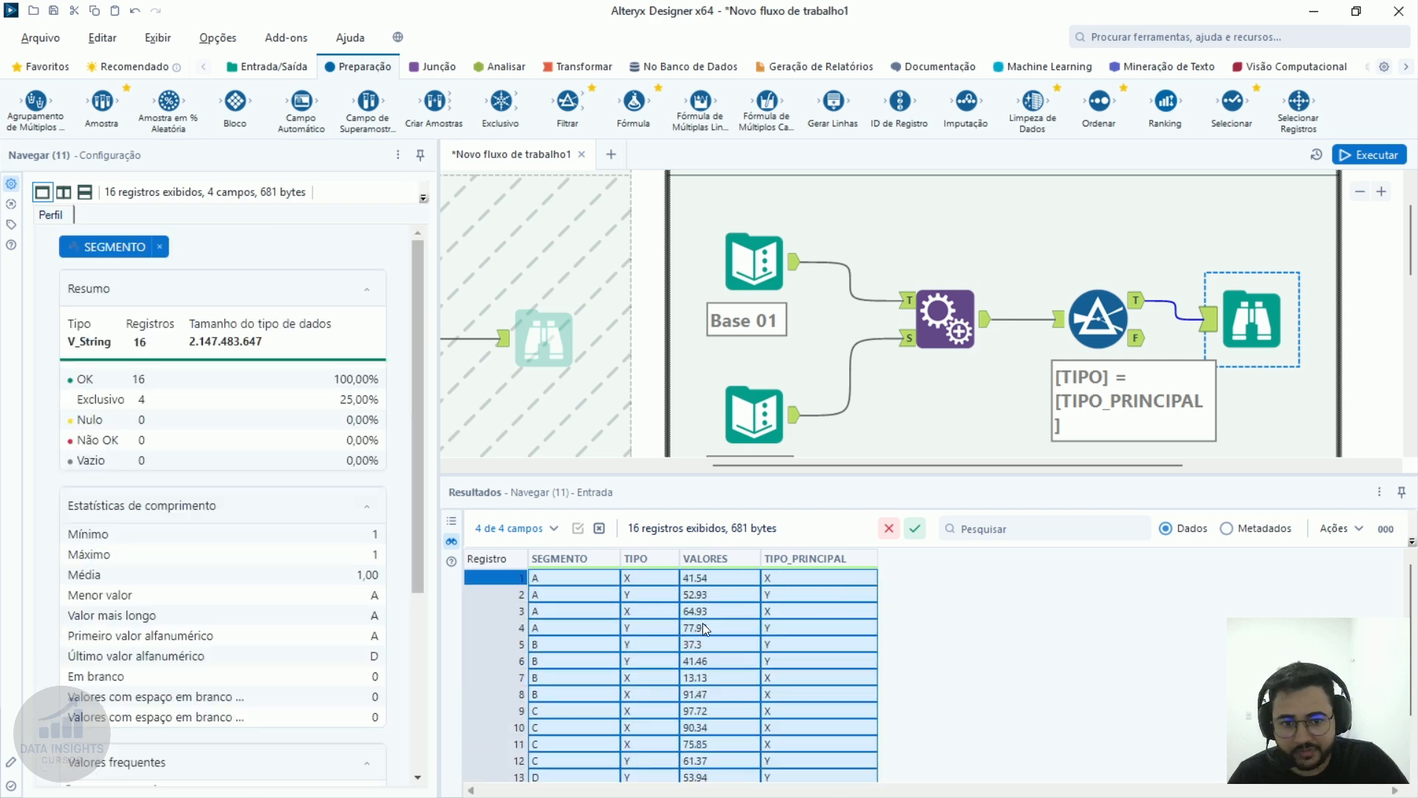
scroll(617, 598, down, 2)
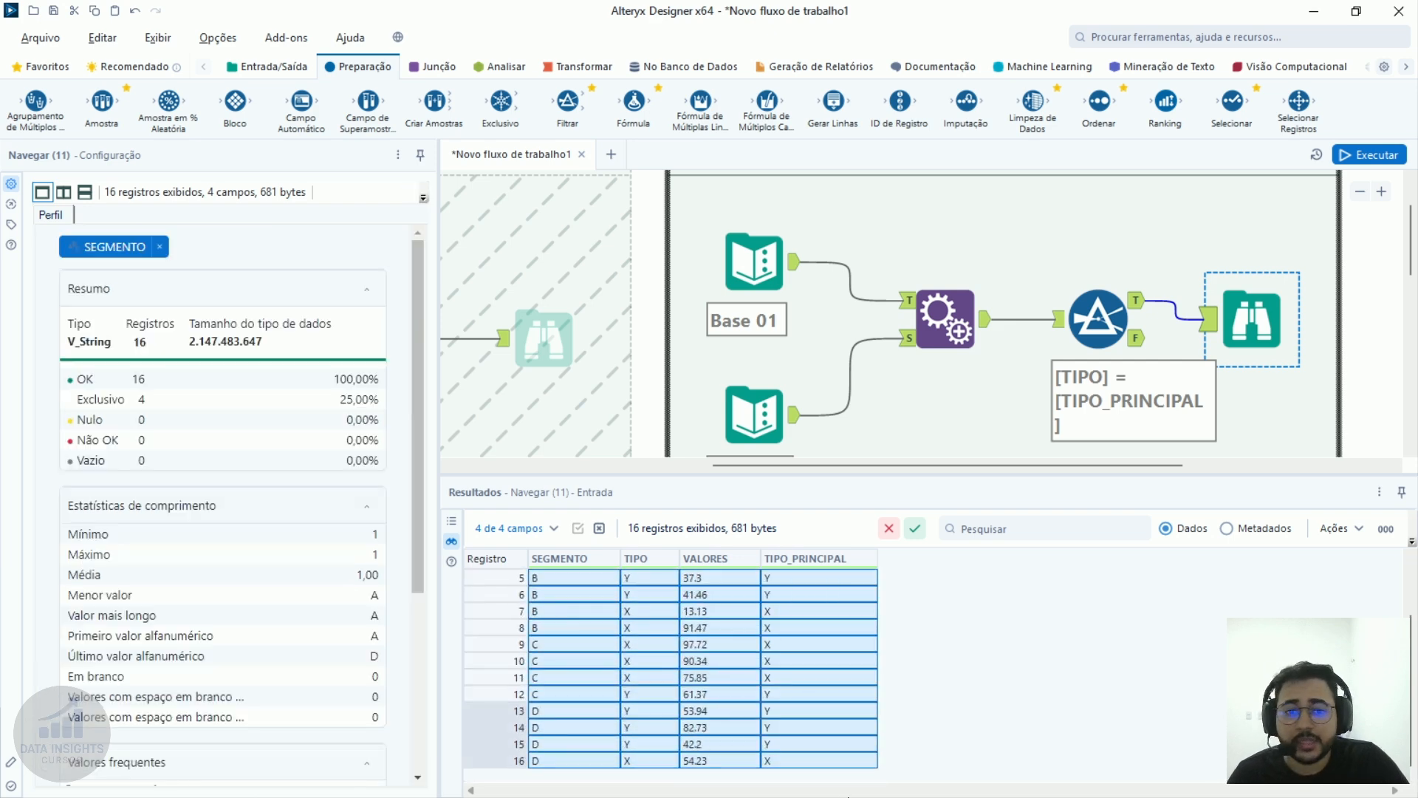
click(805, 661)
Inspect the Filtrar tool's true output and its custom expression [TIPO] = [TIPO_PRINCIPAL].
click(1117, 313)
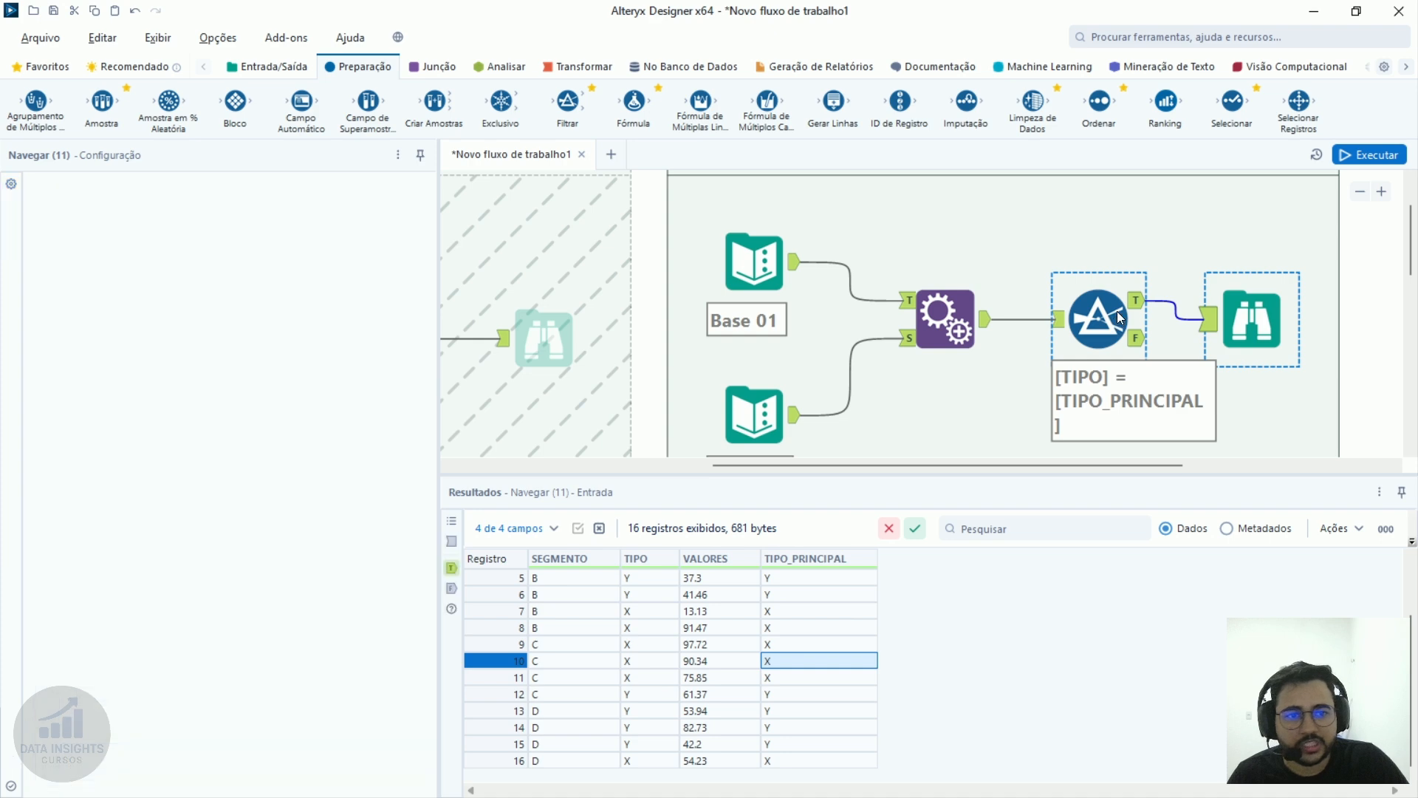
scroll(731, 609, up, 2)
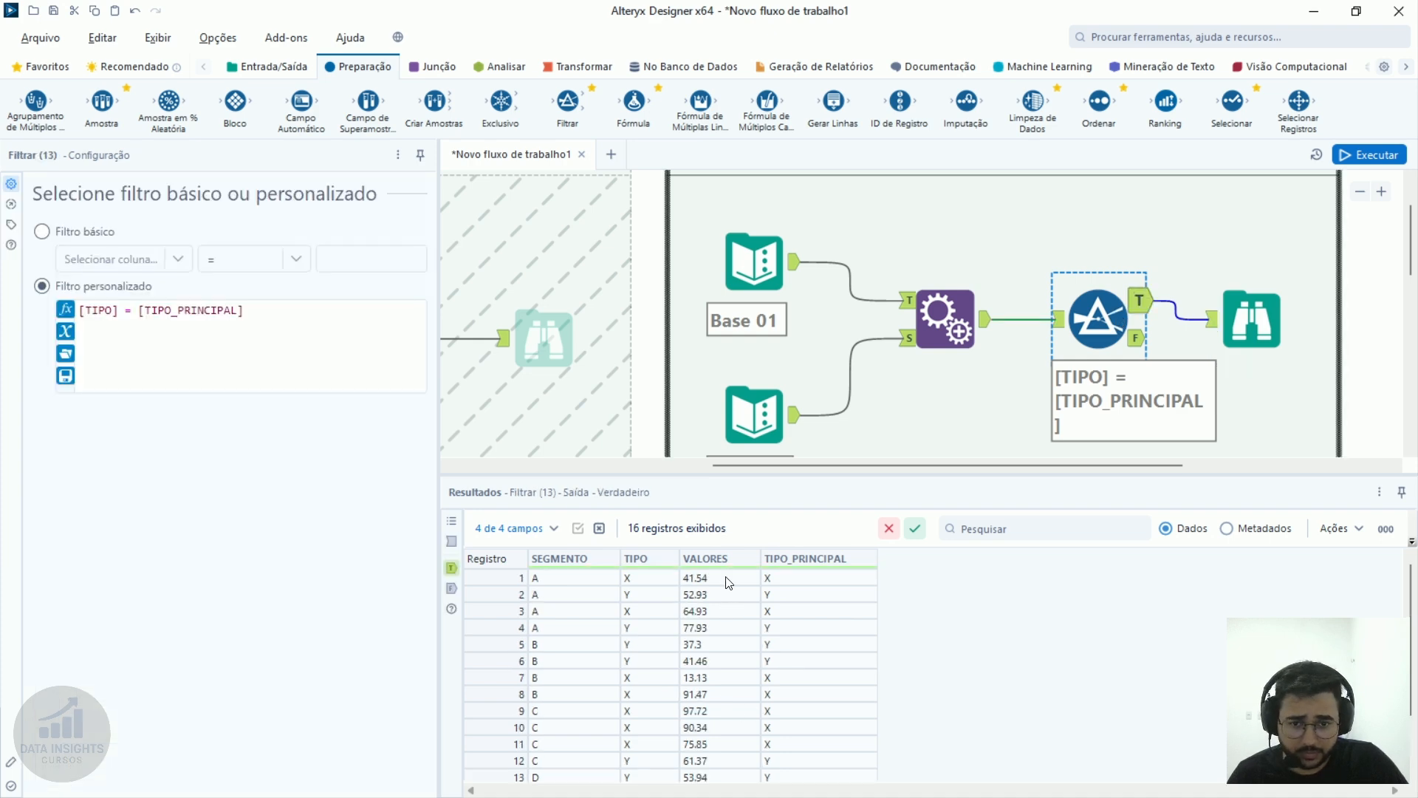
click(826, 573)
key(ctrl+a)
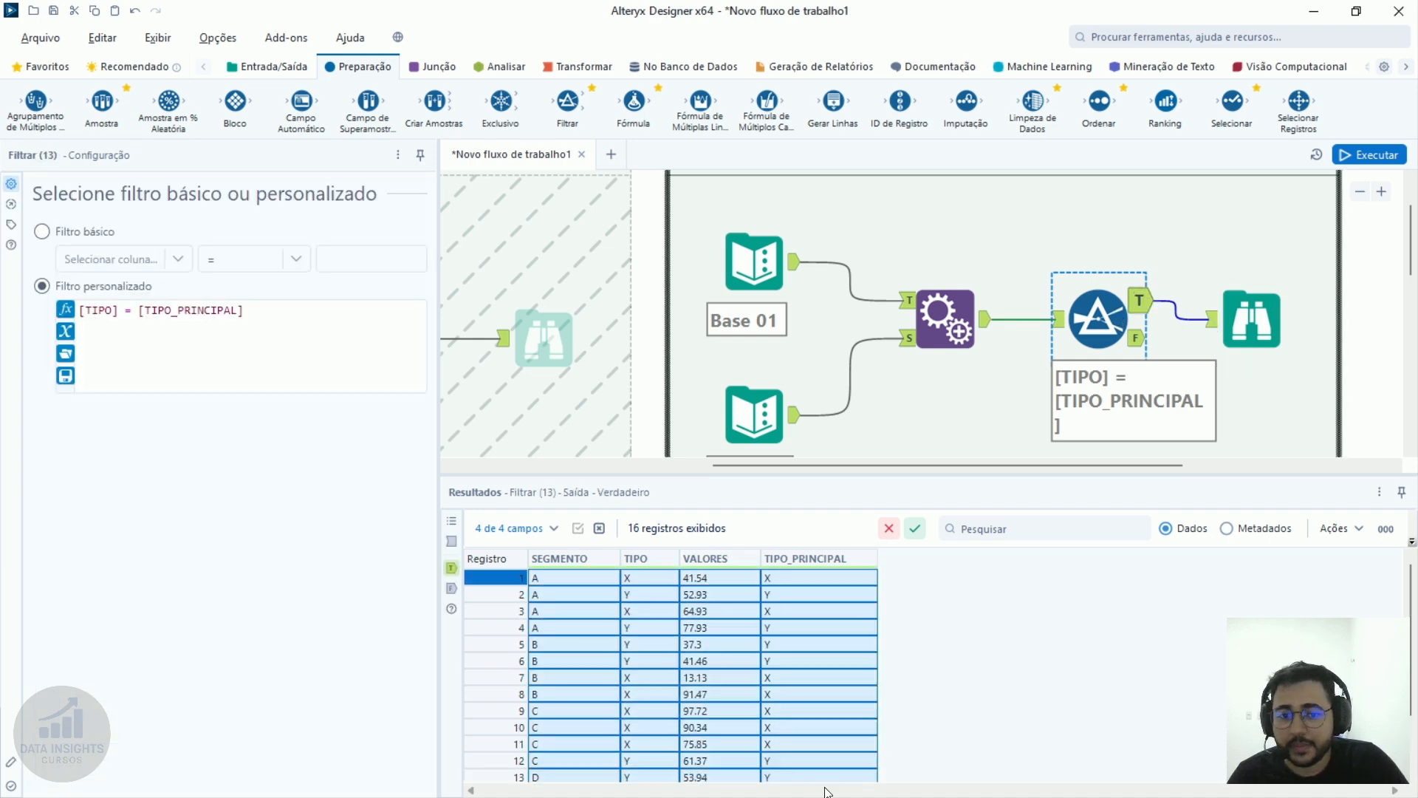
scroll(649, 591, down, 2)
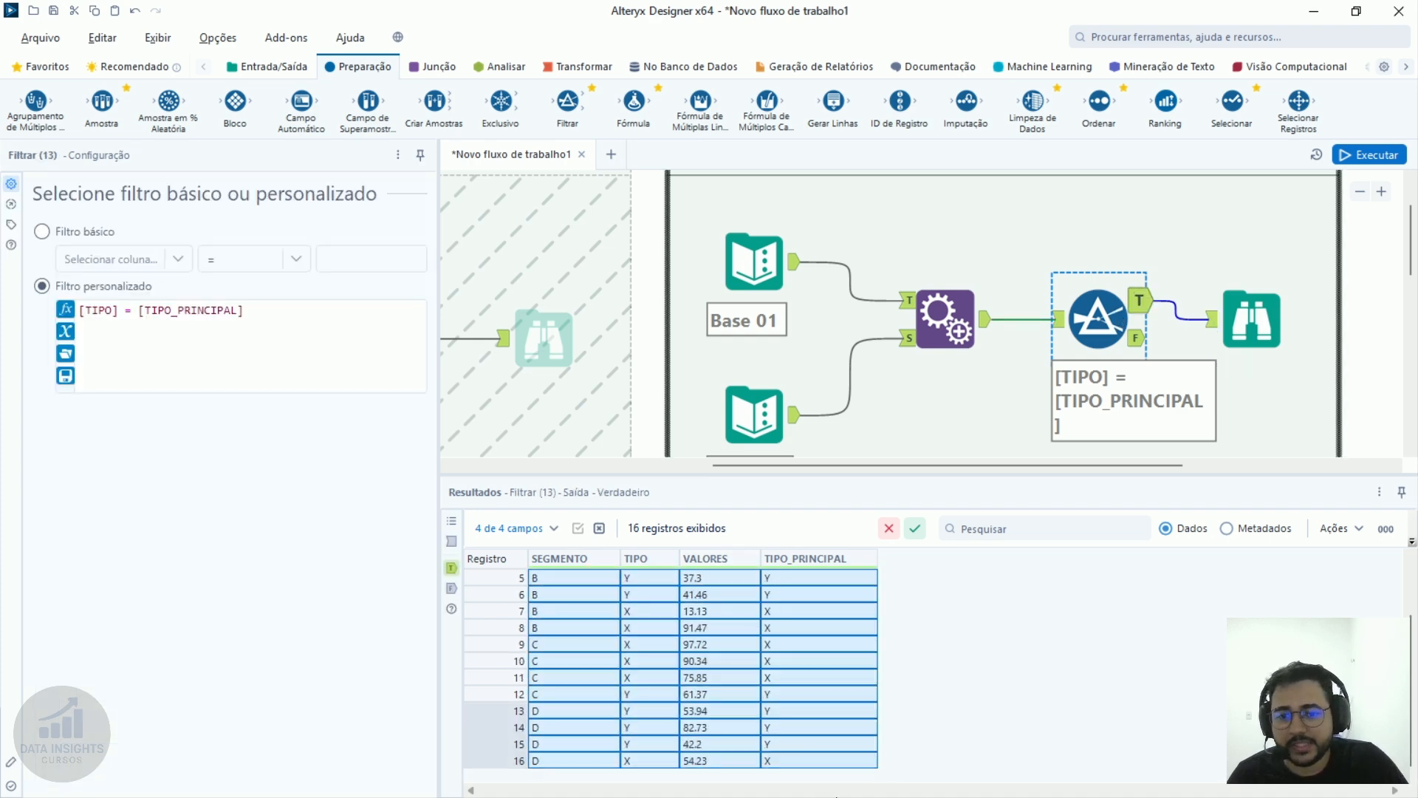
triple_click(79, 312)
Revisit the INCLUIR and Base 01 input tables, then the combined Agrupar Campos output down to its last records.
click(757, 424)
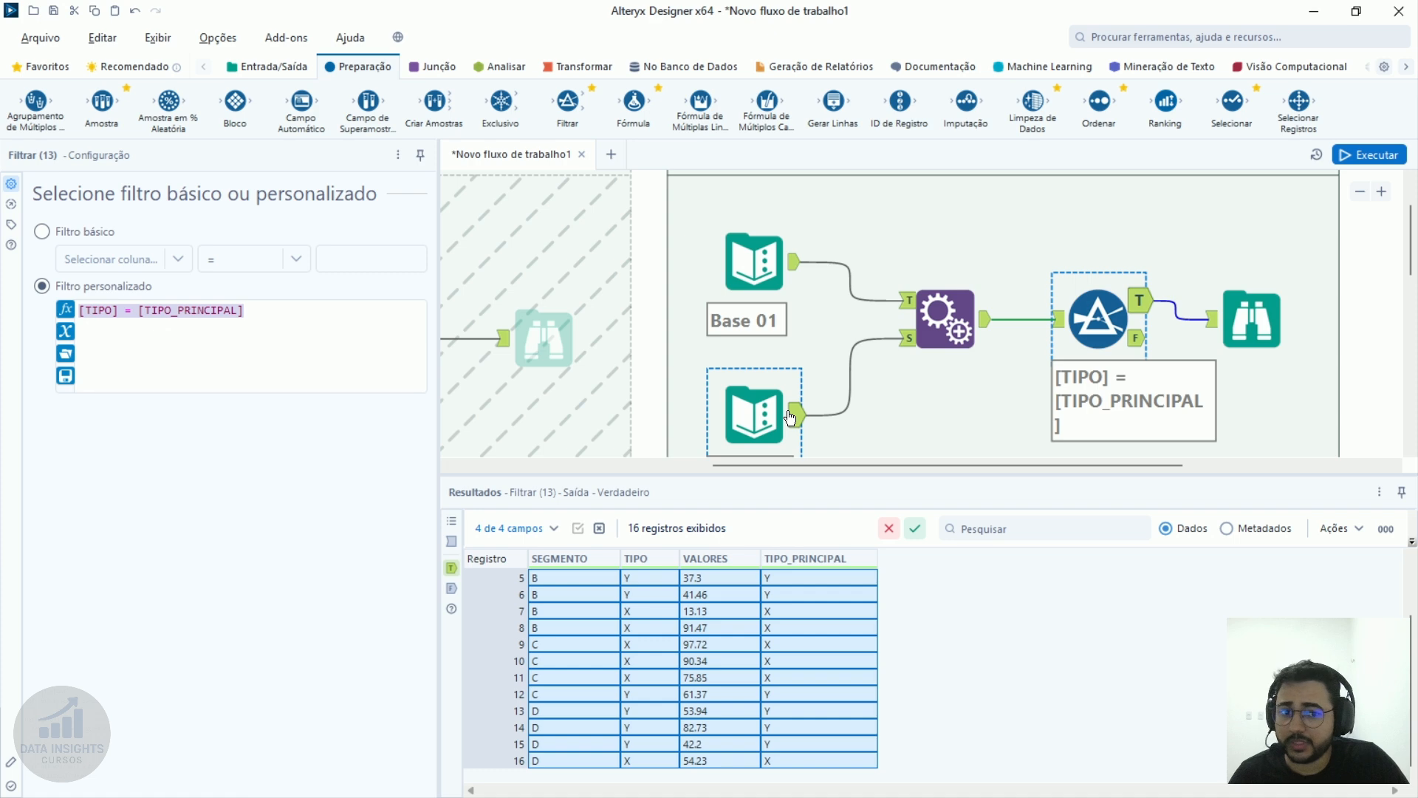
click(791, 417)
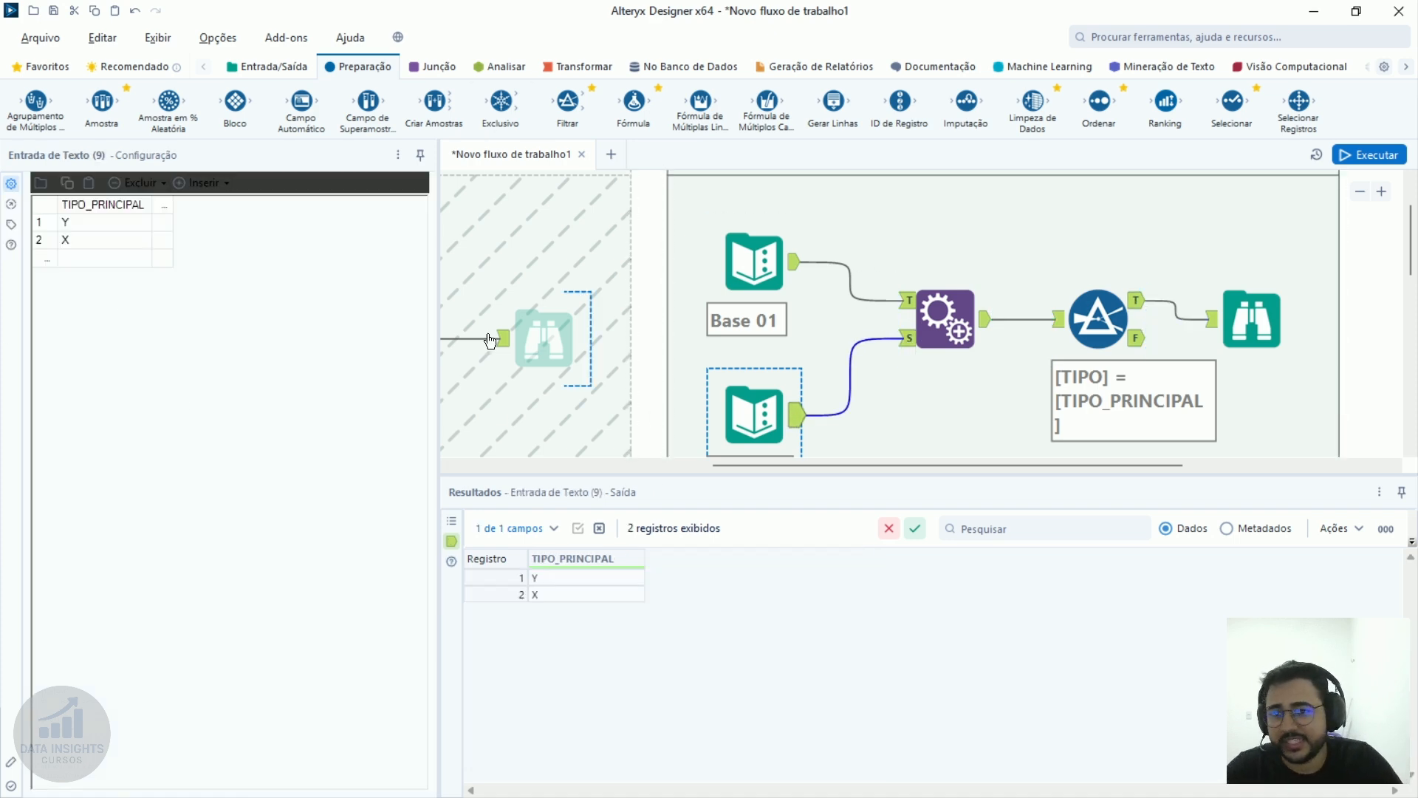
drag(74, 224, 90, 242)
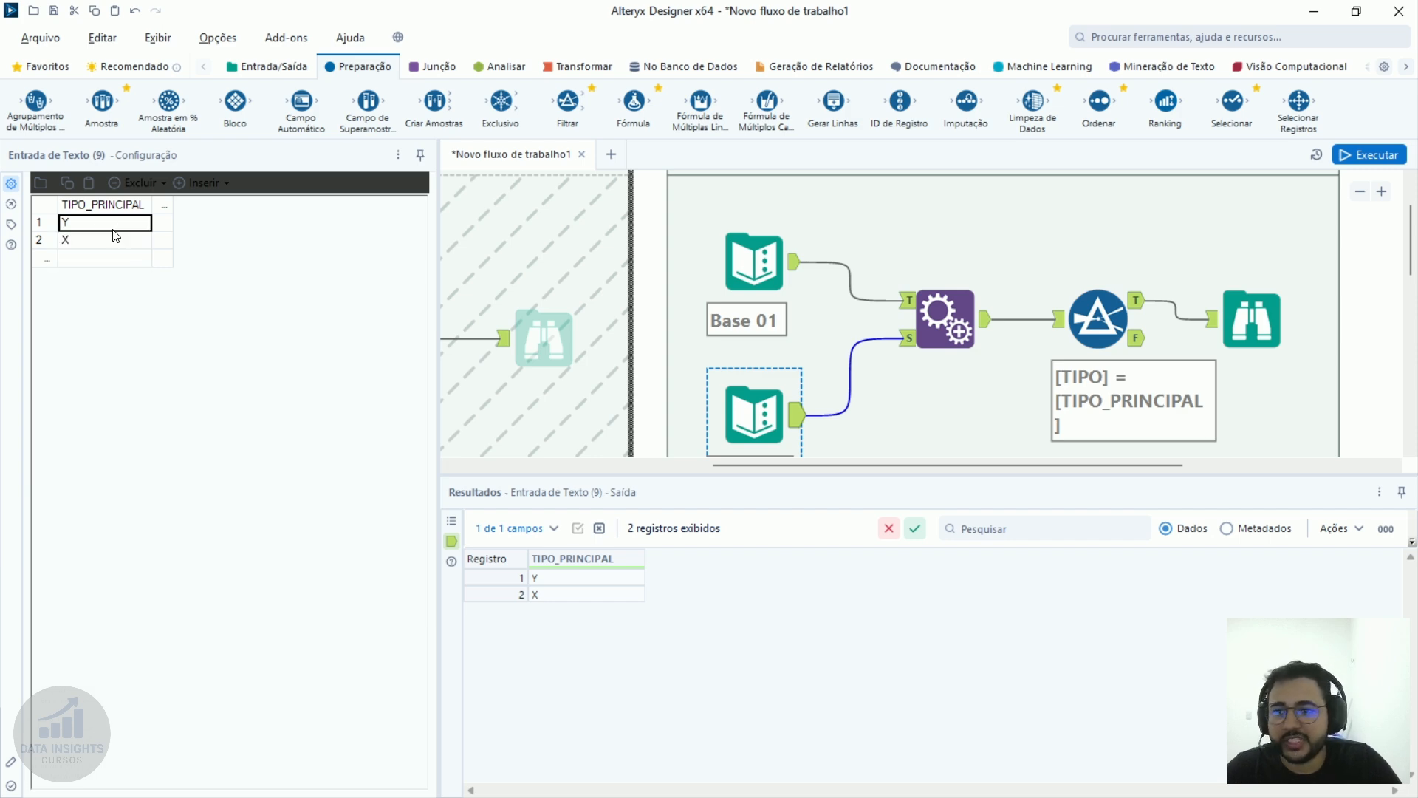
click(761, 263)
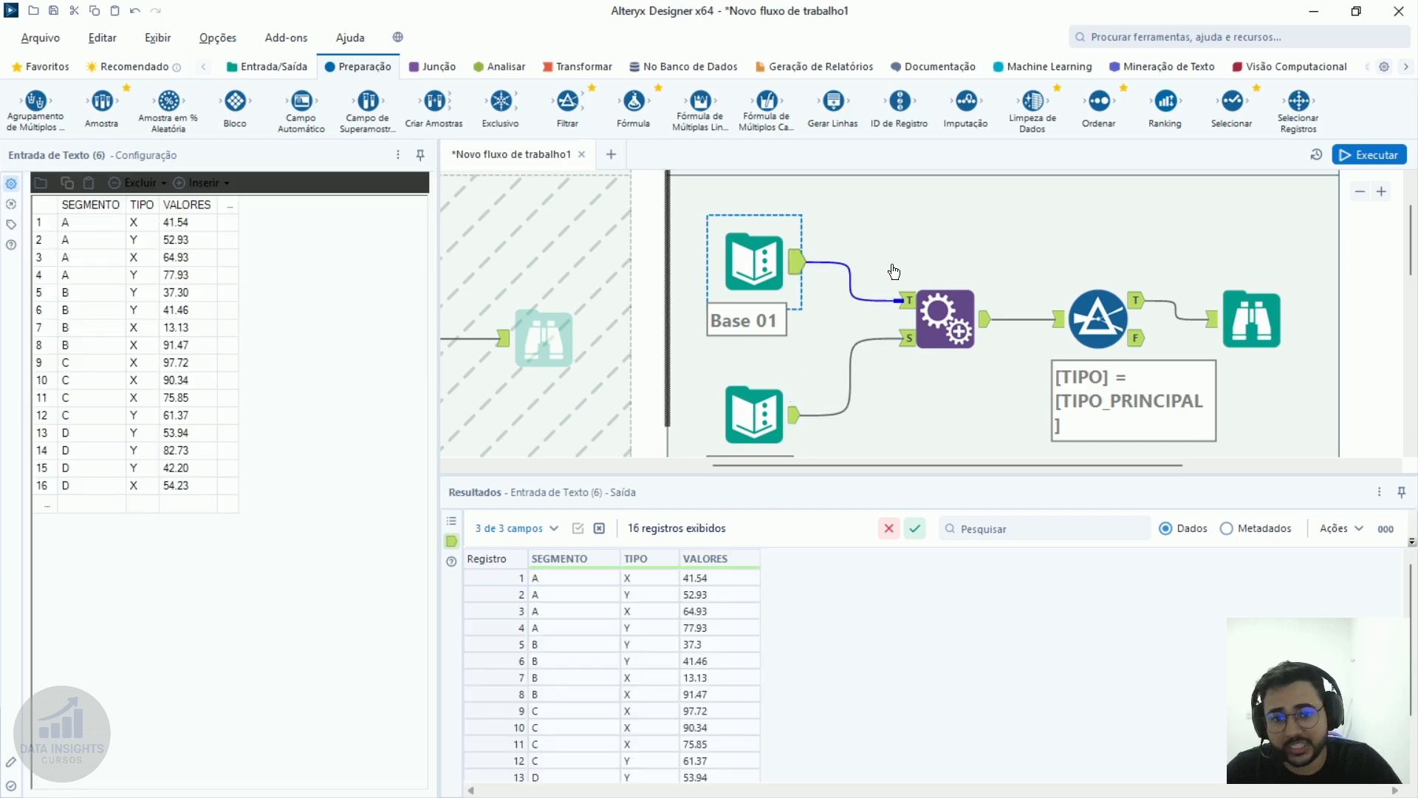
click(960, 319)
scroll(786, 764, down, 7)
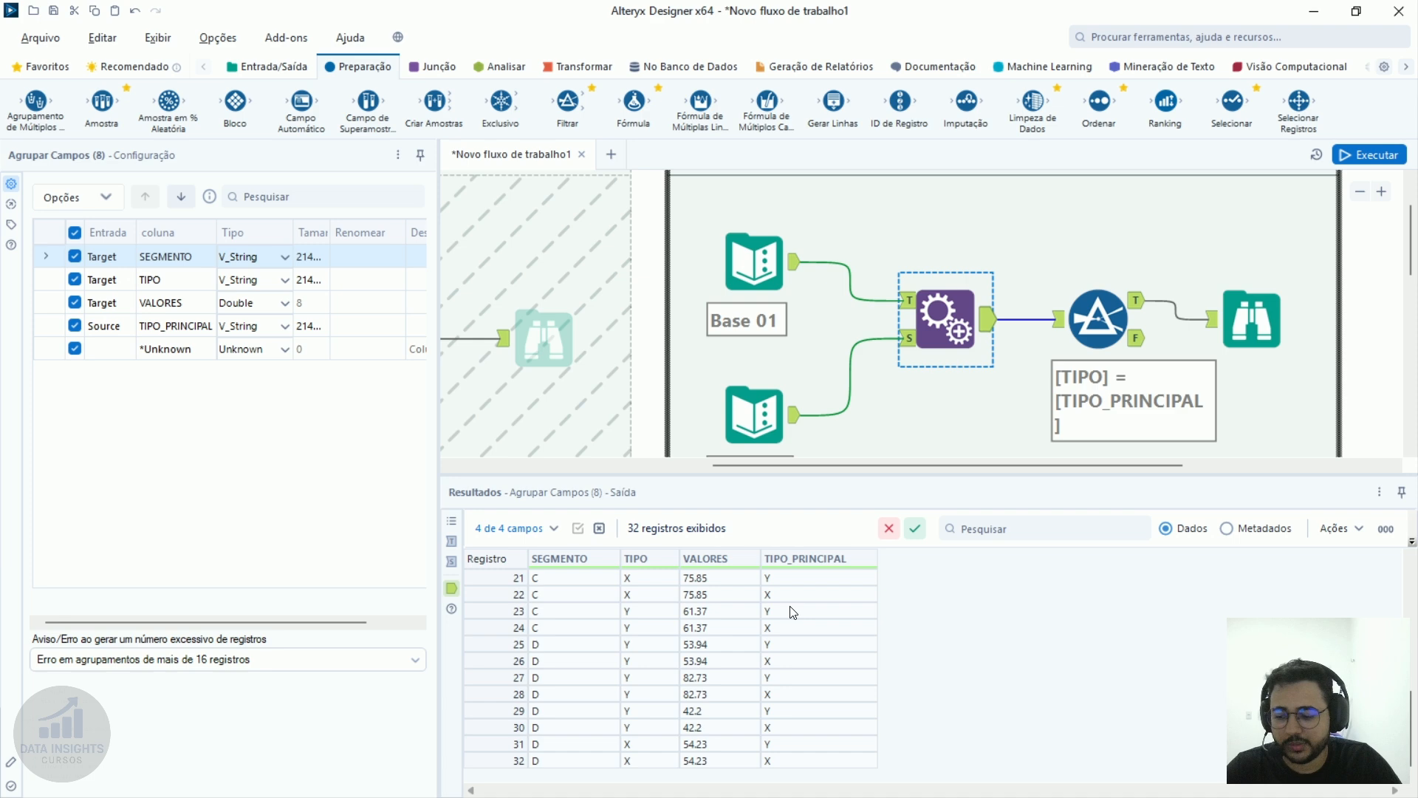
Try filling the INCLUIR table's TIPO_PRINCIPAL column with the letters A, B, C, D, E, F, H, I and J.
click(754, 414)
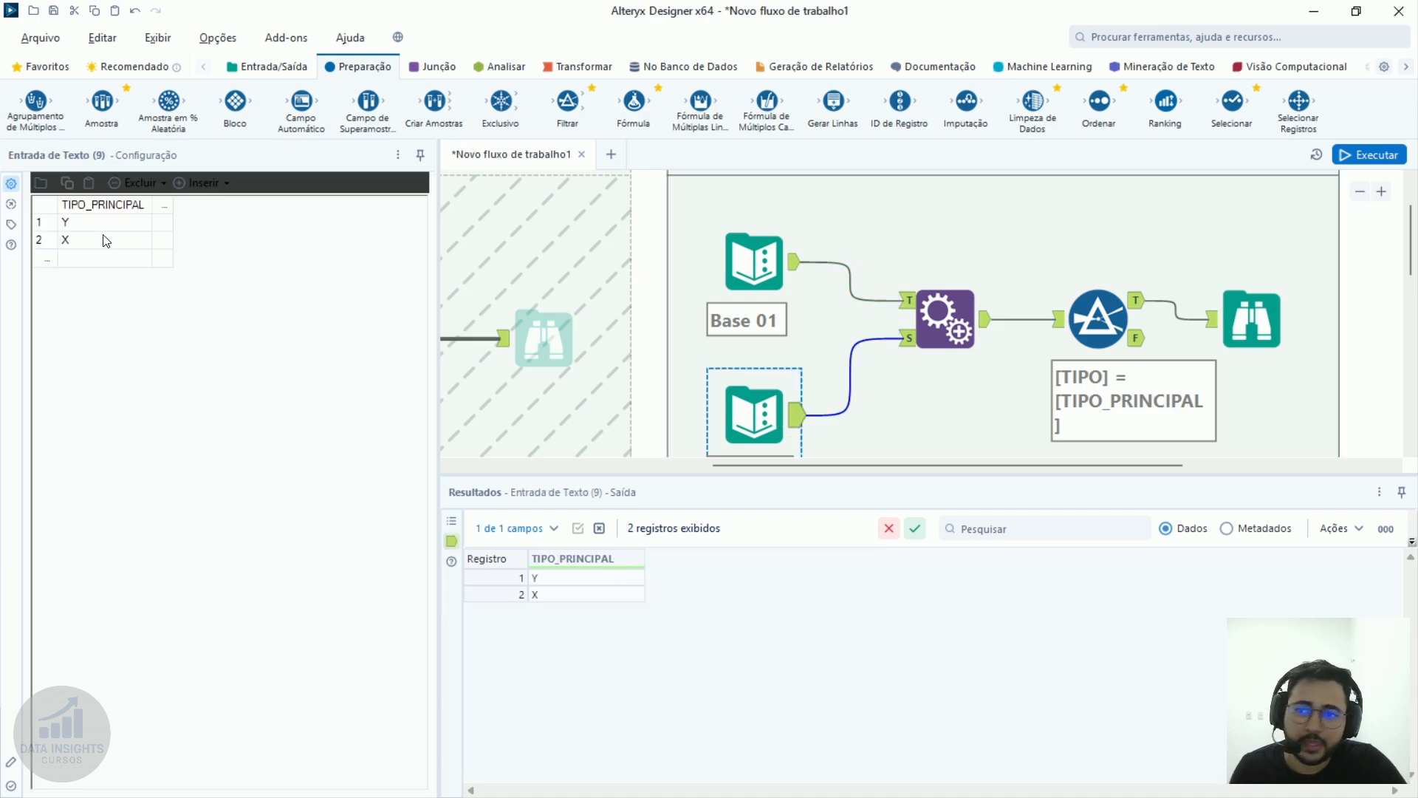
click(98, 264)
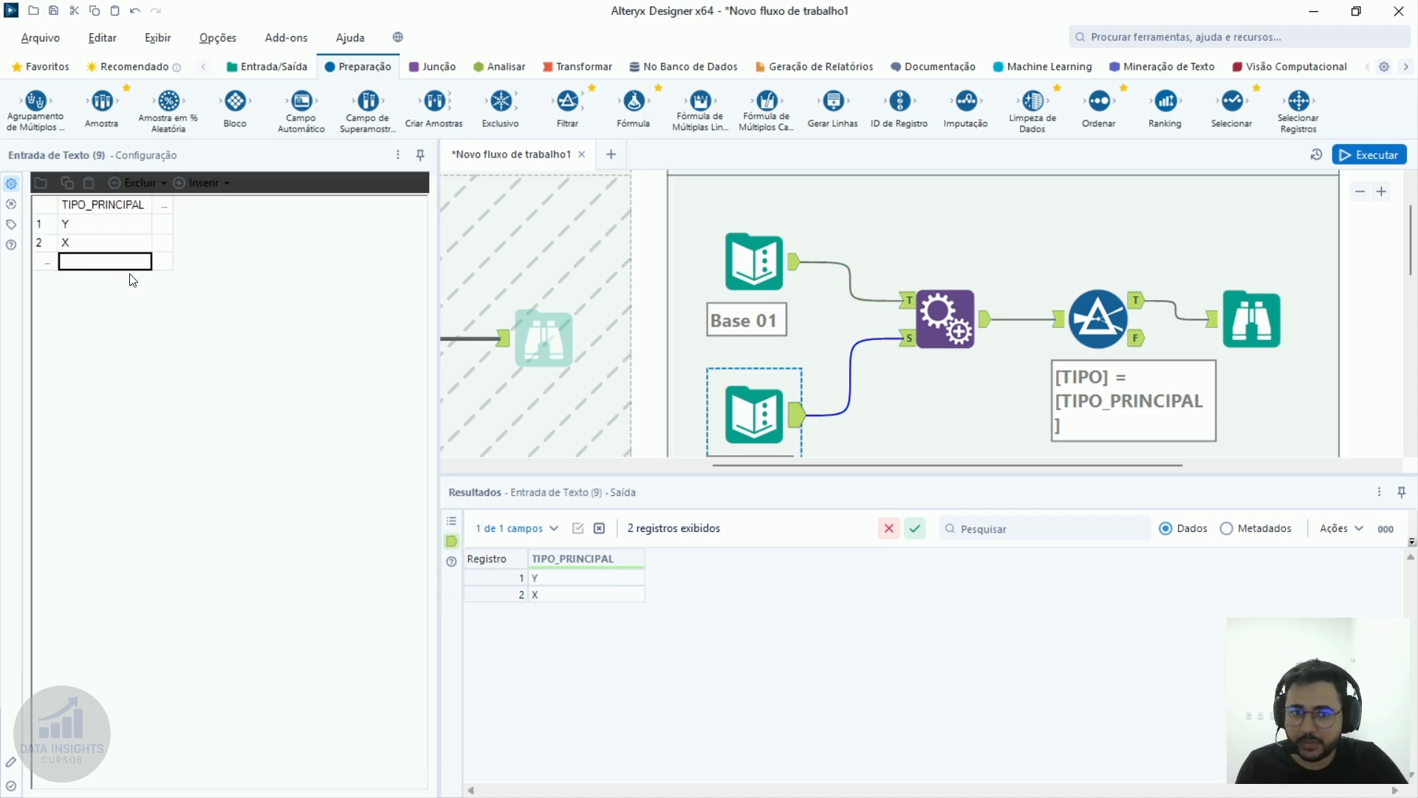
click(122, 227)
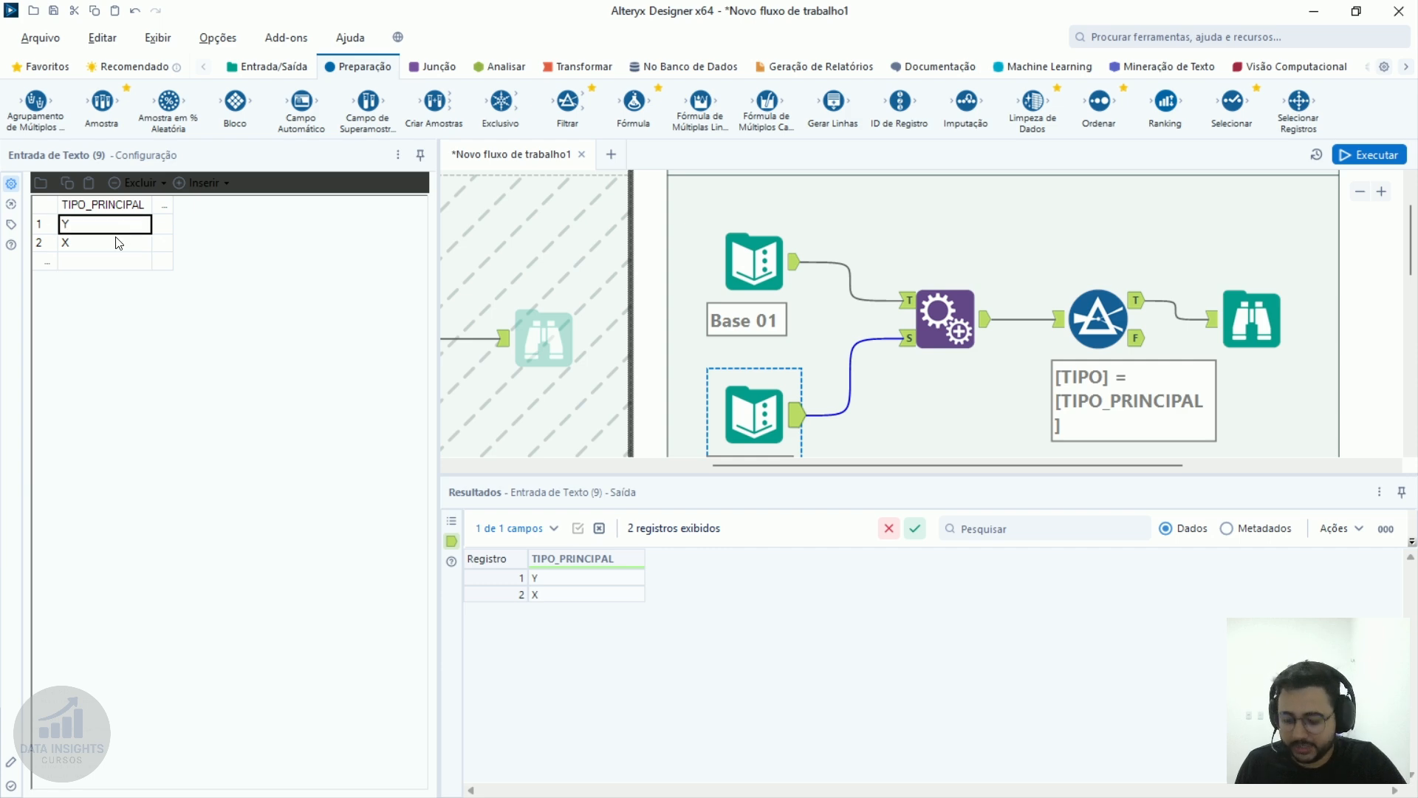
text(A)
key(Return)
text(B)
key(Return)
text(C)
key(Return)
text(D)
key(Return)
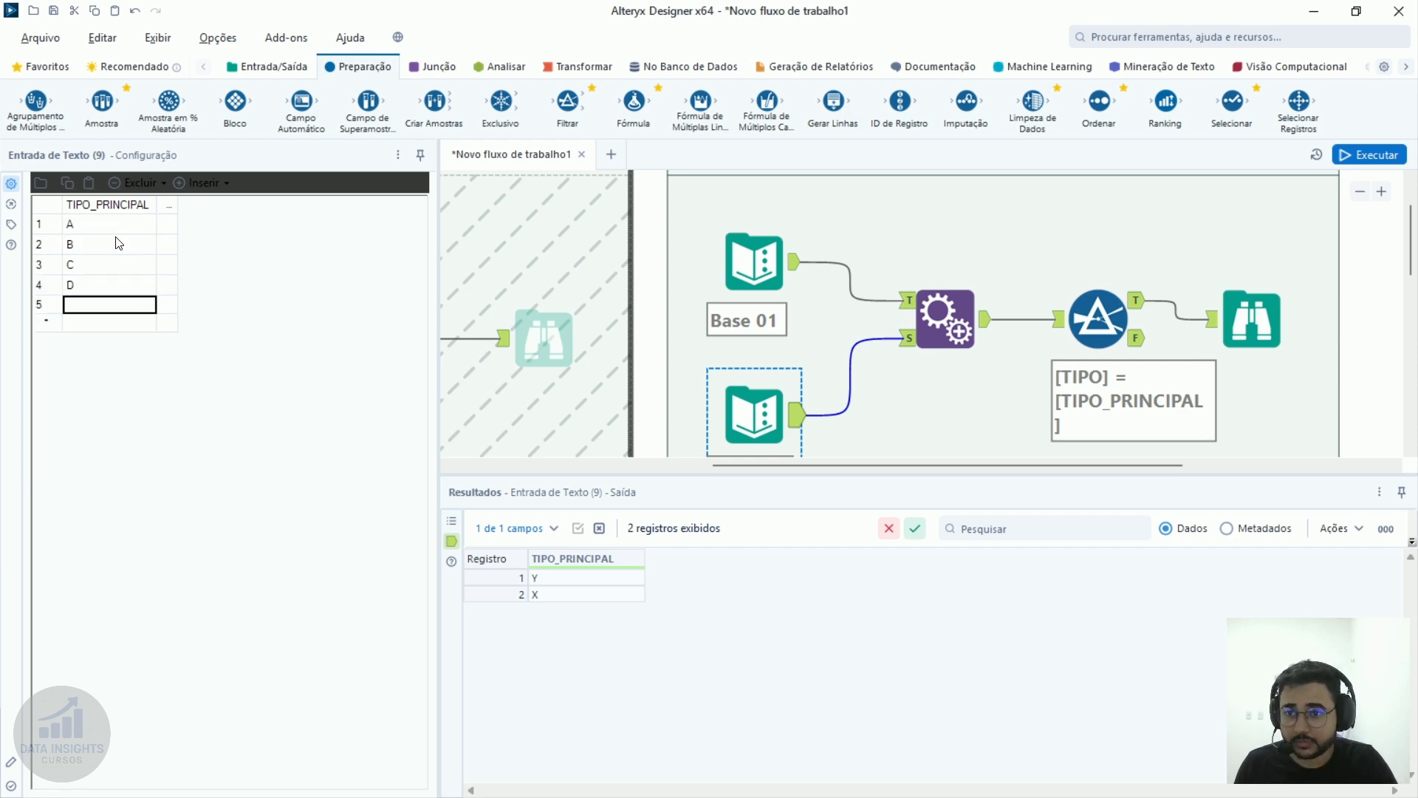
text(E)
key(Return)
text(F)
key(Return)
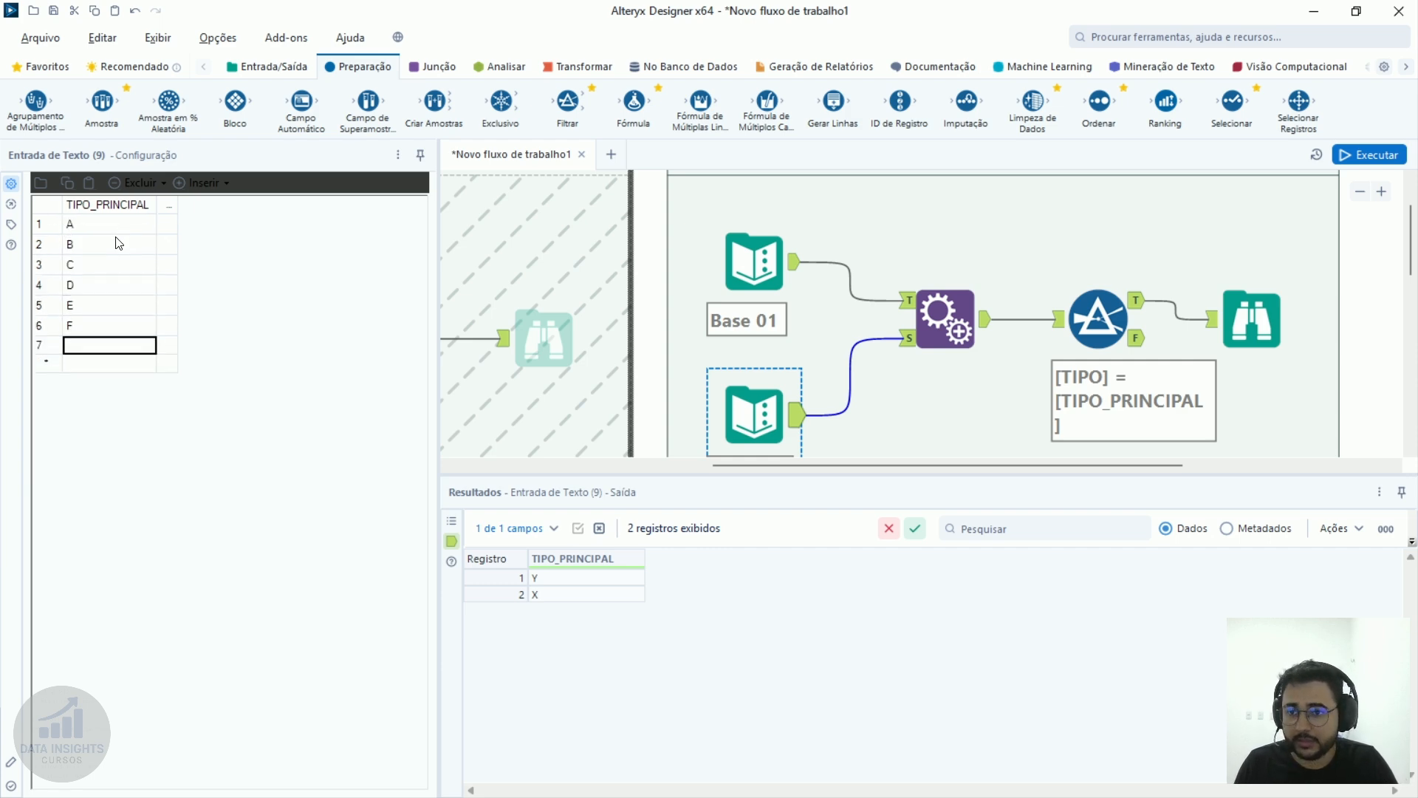
text(H)
key(Return)
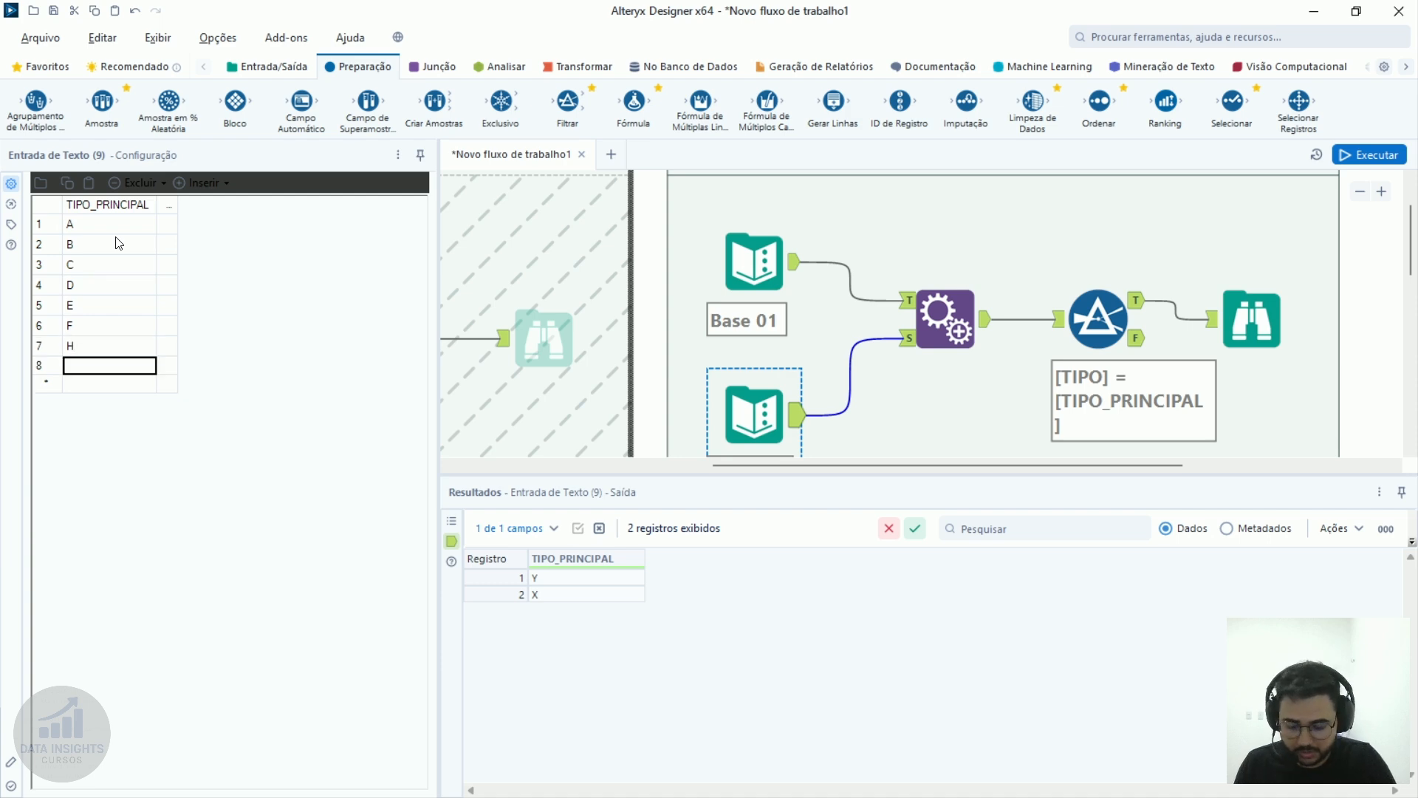
text(I)
key(Return)
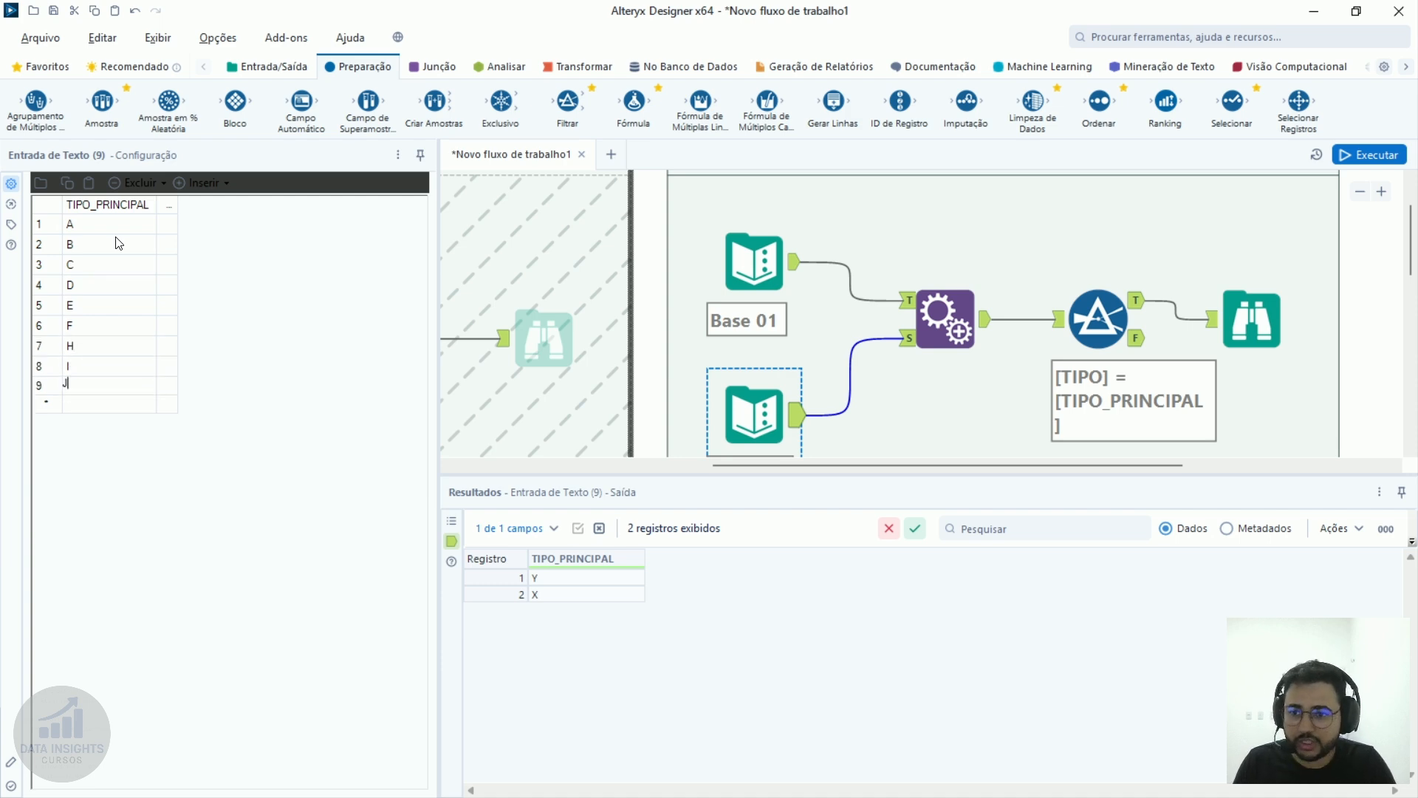
text(J)
key(Return)
Fill INCLUIR's TIPO_PRINCIPAL column from the first row with 1, 2, 2, 3, 4, 5, 6, 7, 8 and 9.
key(Up)
key(Up)
key(Up)
key(Up)
key(Up)
key(Up)
key(Up)
key(Up)
key(Up)
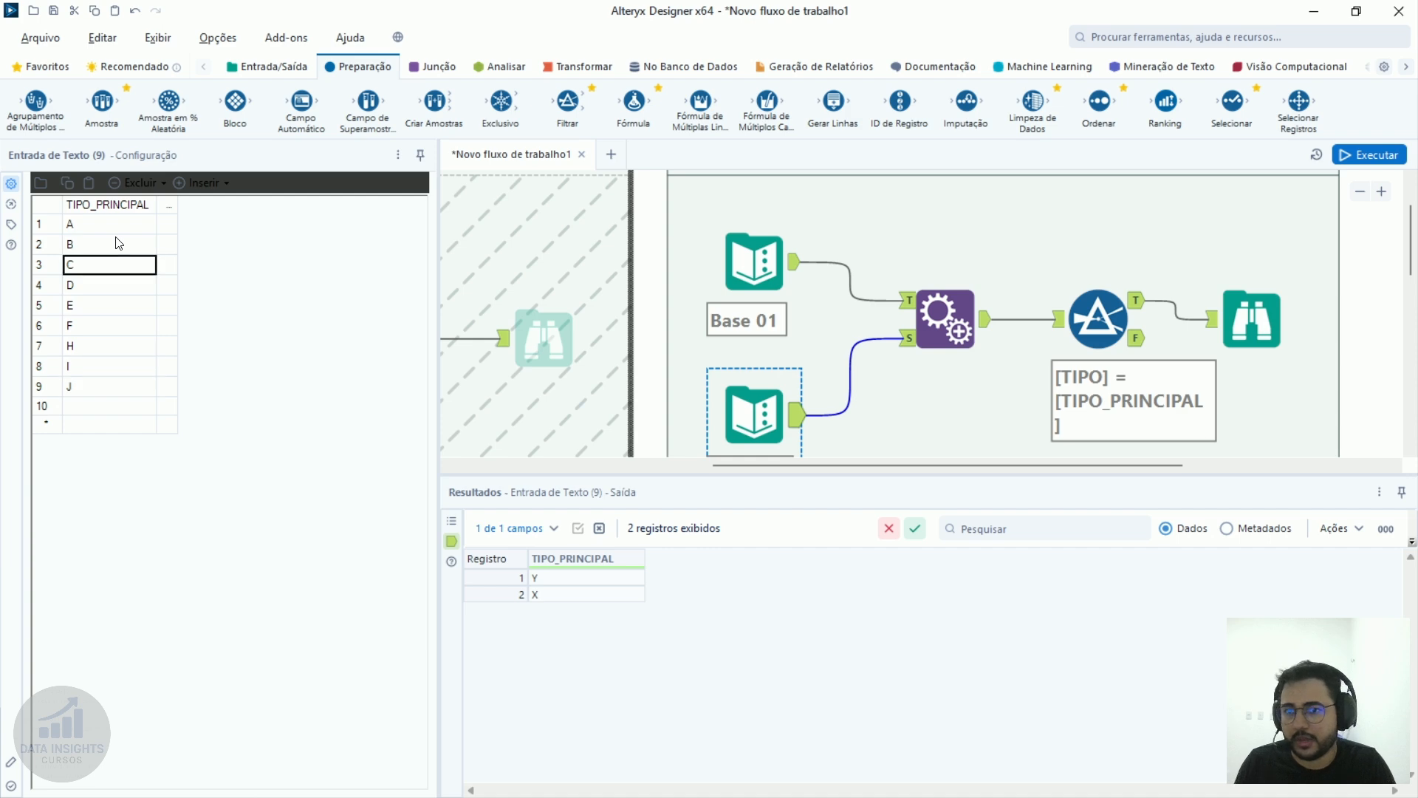
text(1 2 2 3 4)
key(Return)
text(5 6 7 8)
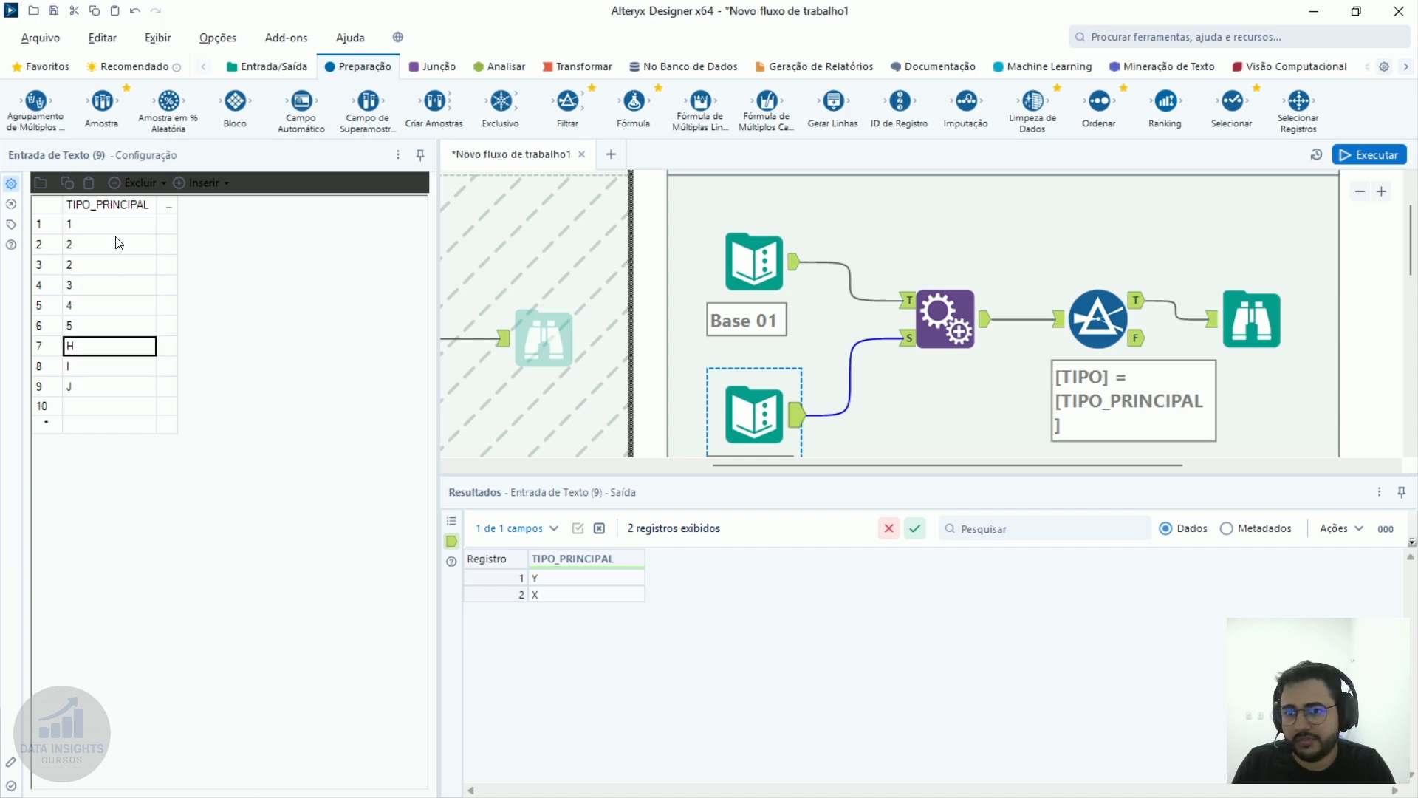
key(Return)
text(9)
key(Return)
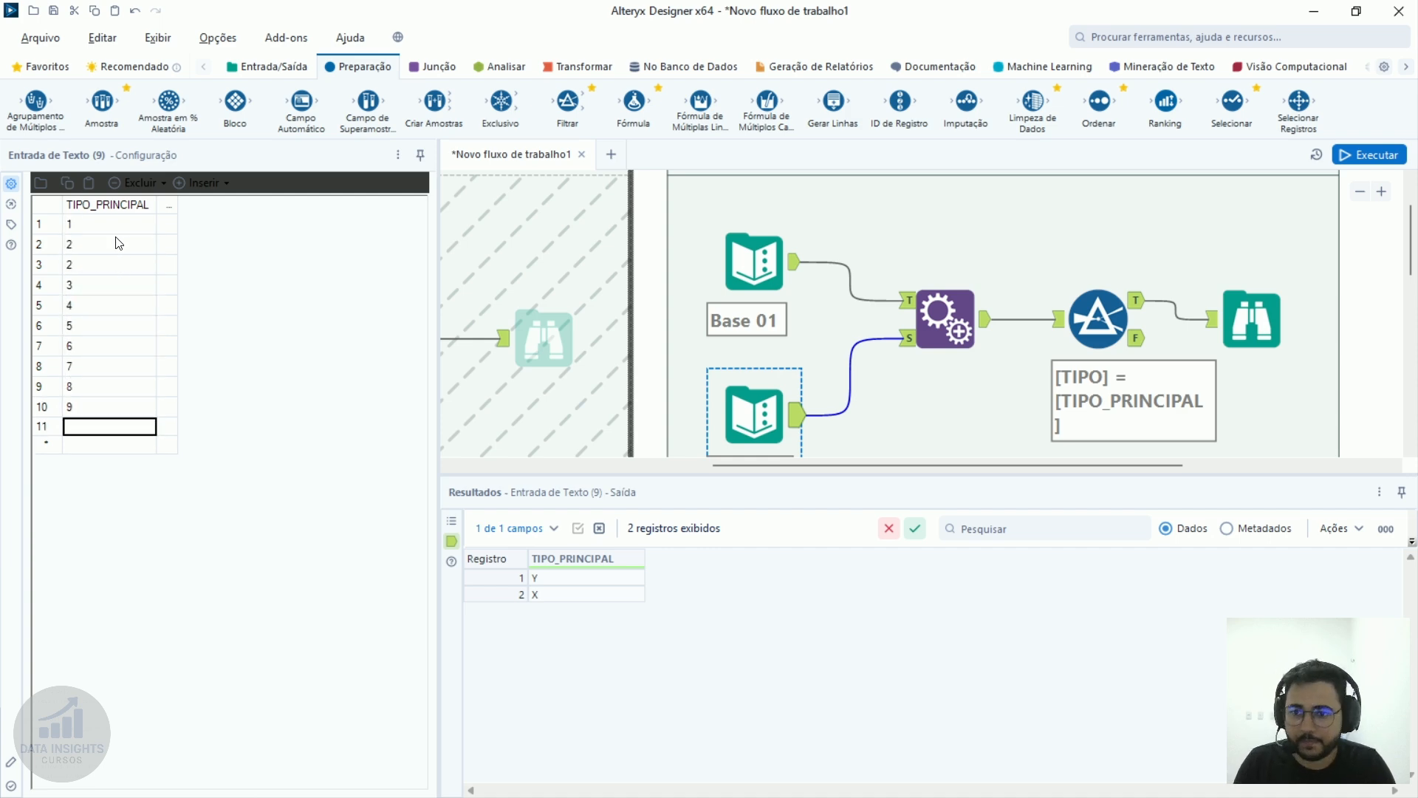
Extend the TIPO_PRINCIPAL list in INCLUIR with rows for 10, 11, 12, 13, 14, 15, 16 and 17.
text(10)
key(Return)
text(11)
key(Return)
text(12)
key(Return)
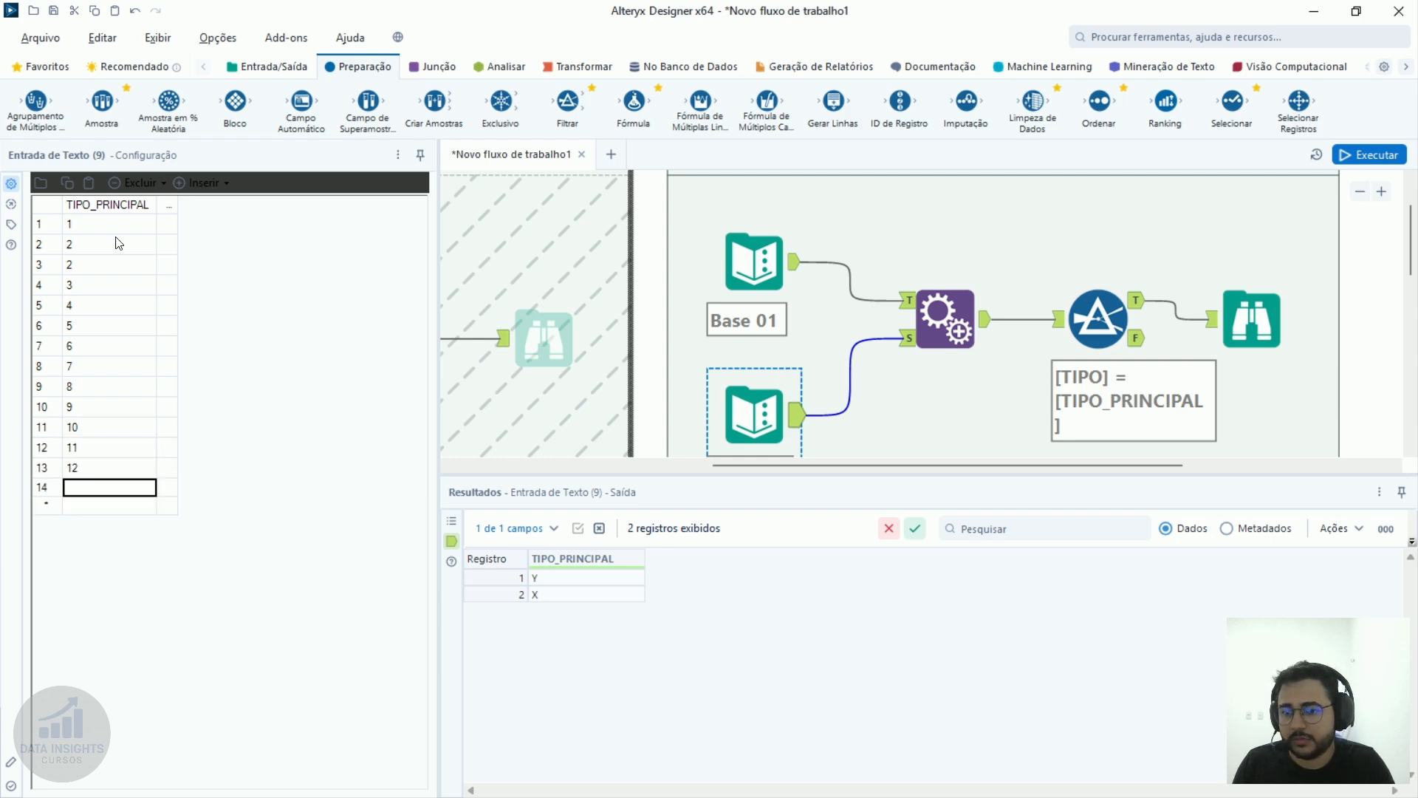
text(13)
key(Return)
text(14)
key(Return)
text(1)
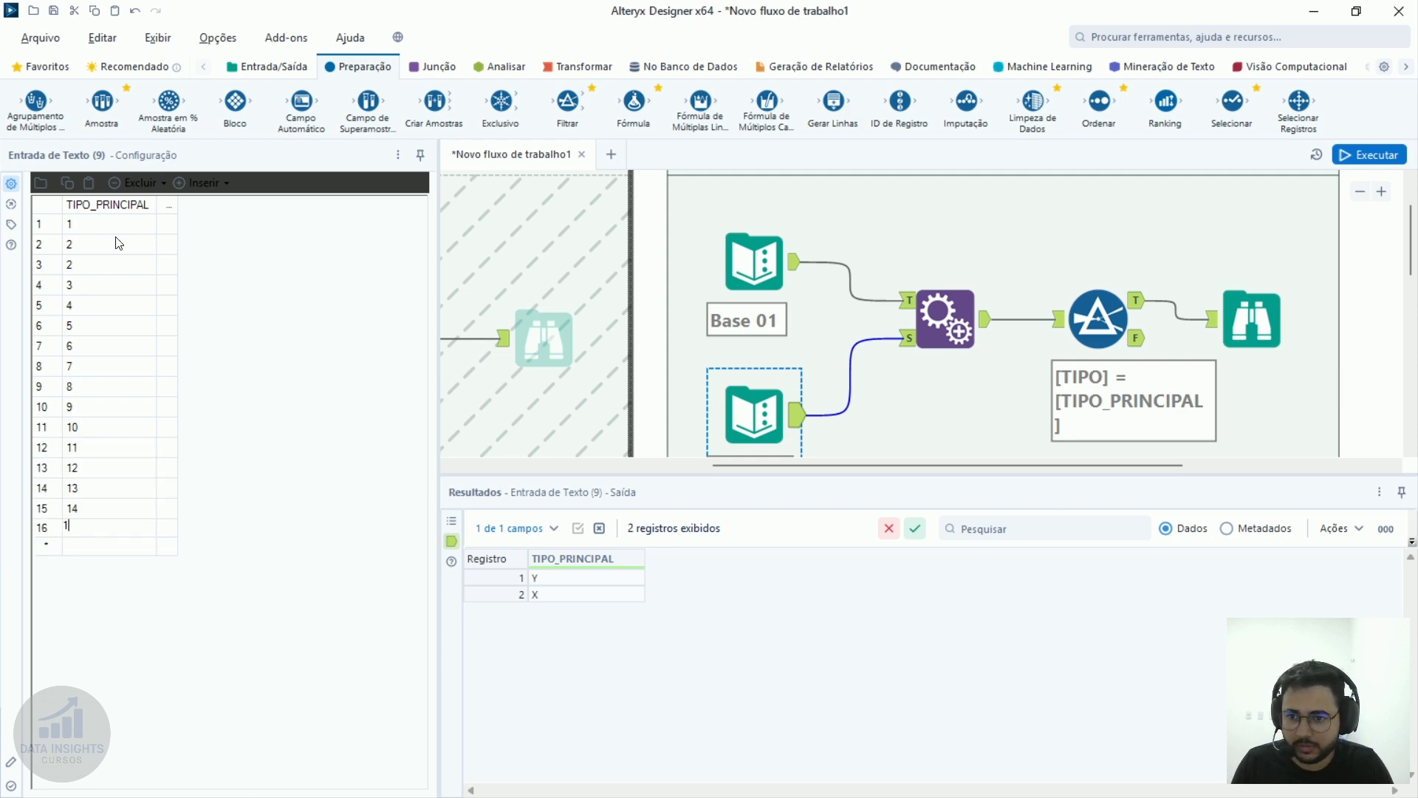
text(5)
key(Return)
text(16)
key(Return)
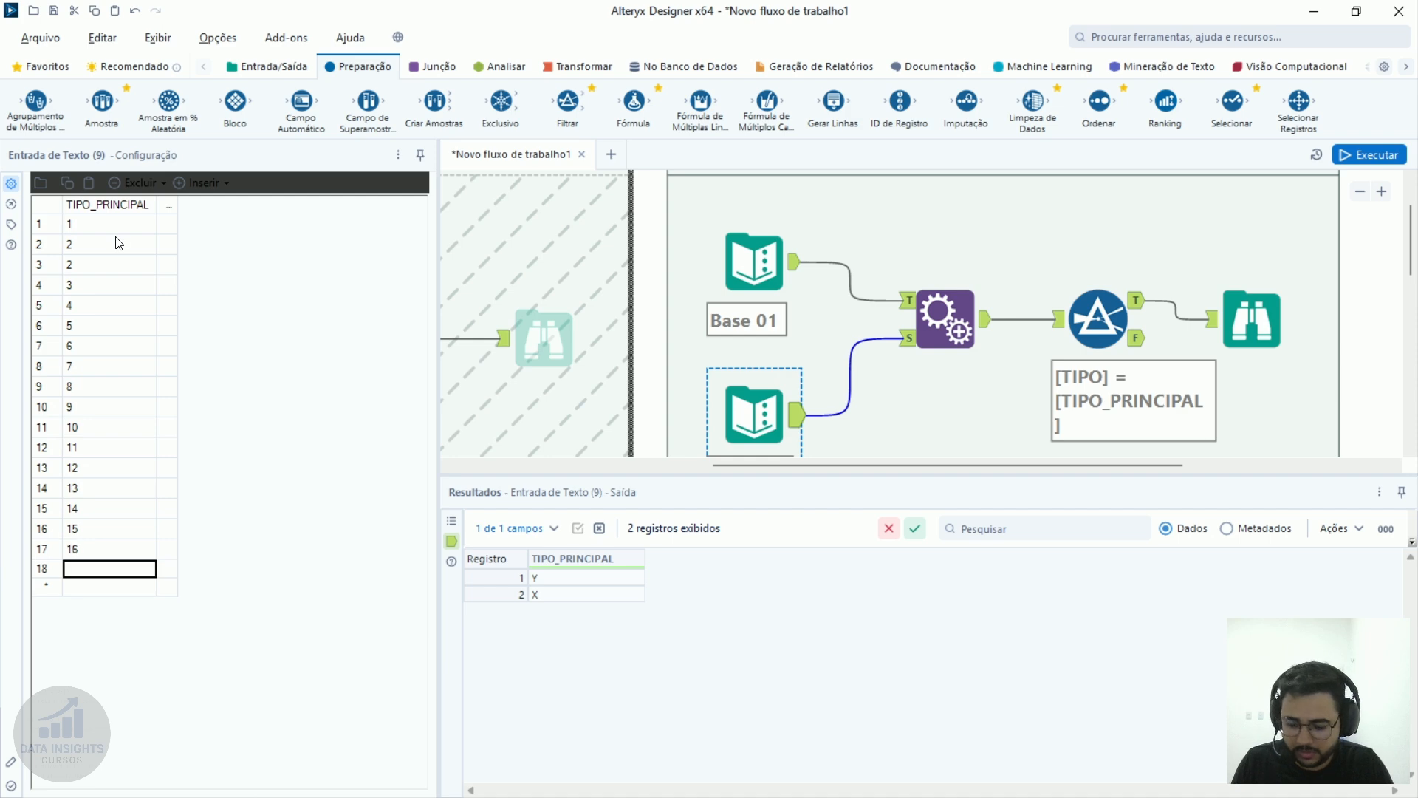
text(17)
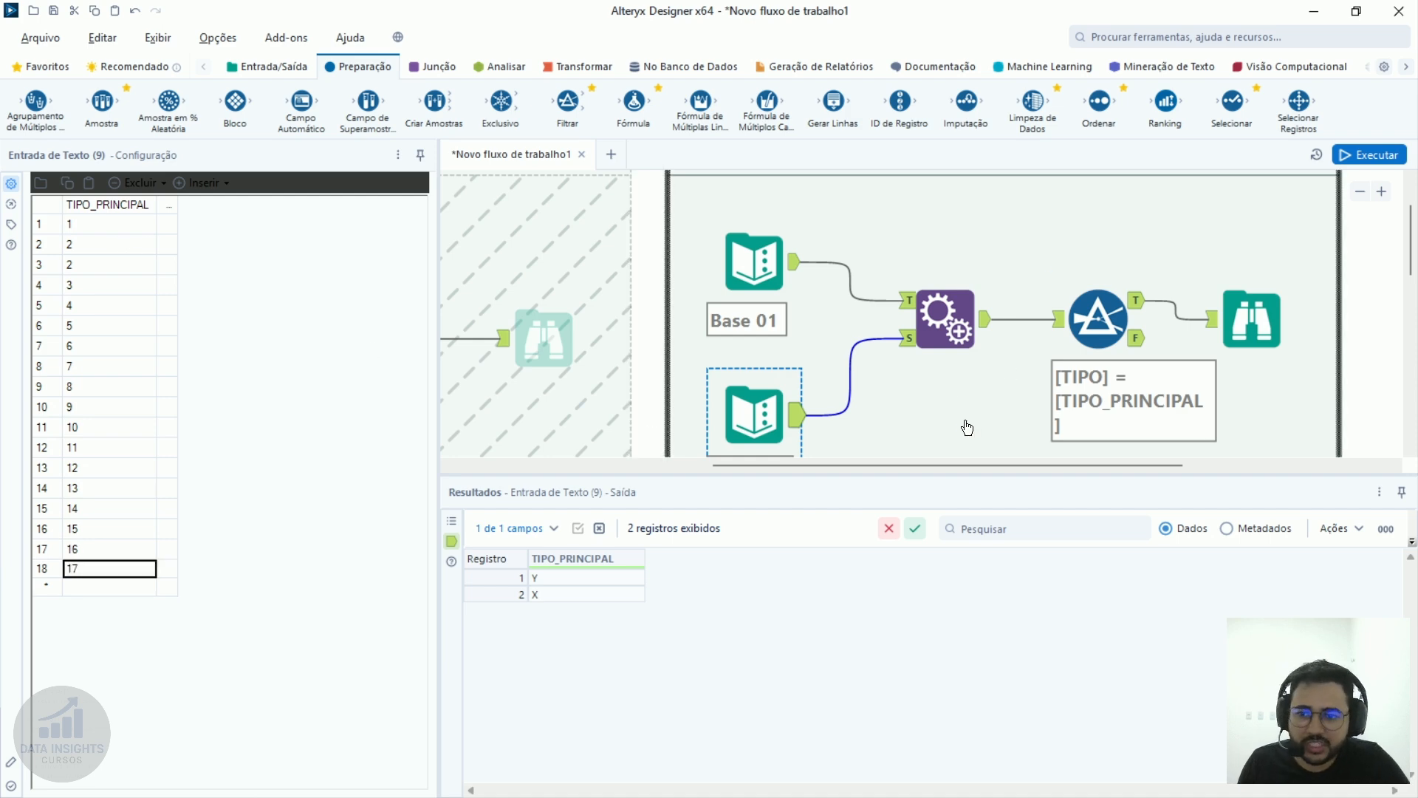
Run the workflow with the numeric INCLUIR list and check the messages and record counts at Agrupar Campos.
click(963, 421)
key(ctrl+r)
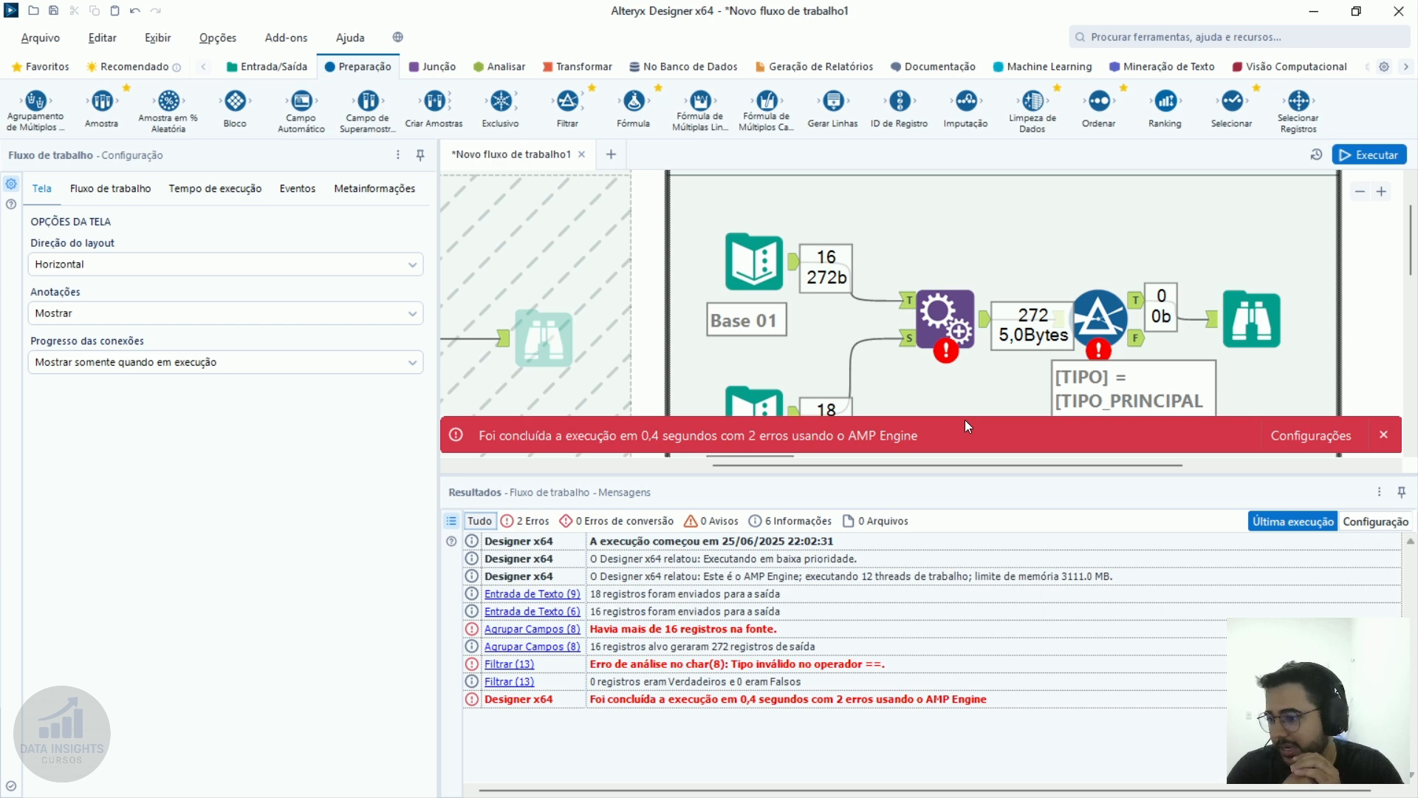
scroll(1227, 177, down, 2)
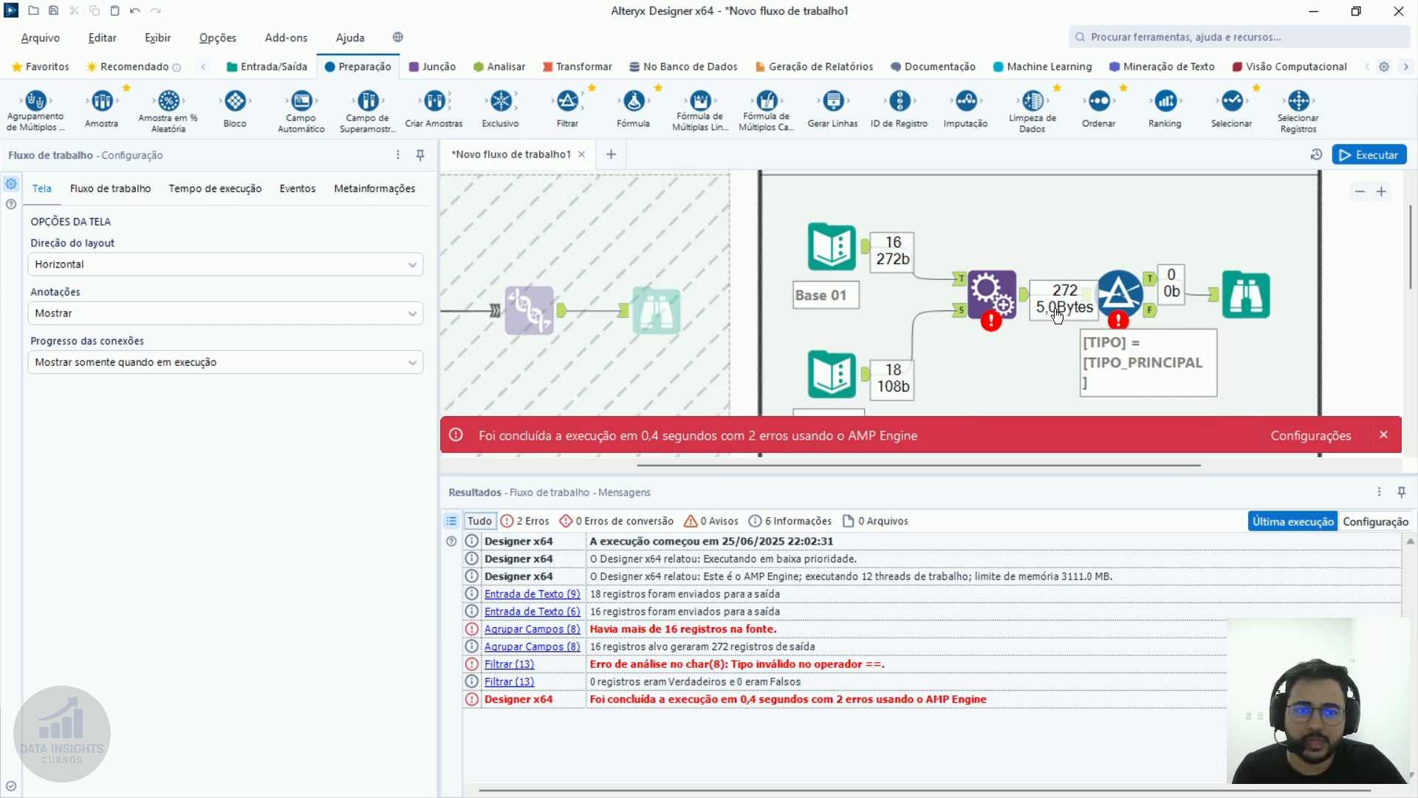
Examine the source input of Agrupar Campos and the data types of SEGMENTO, TIPO, VALORES and TIPO_PRINCIPAL.
click(963, 309)
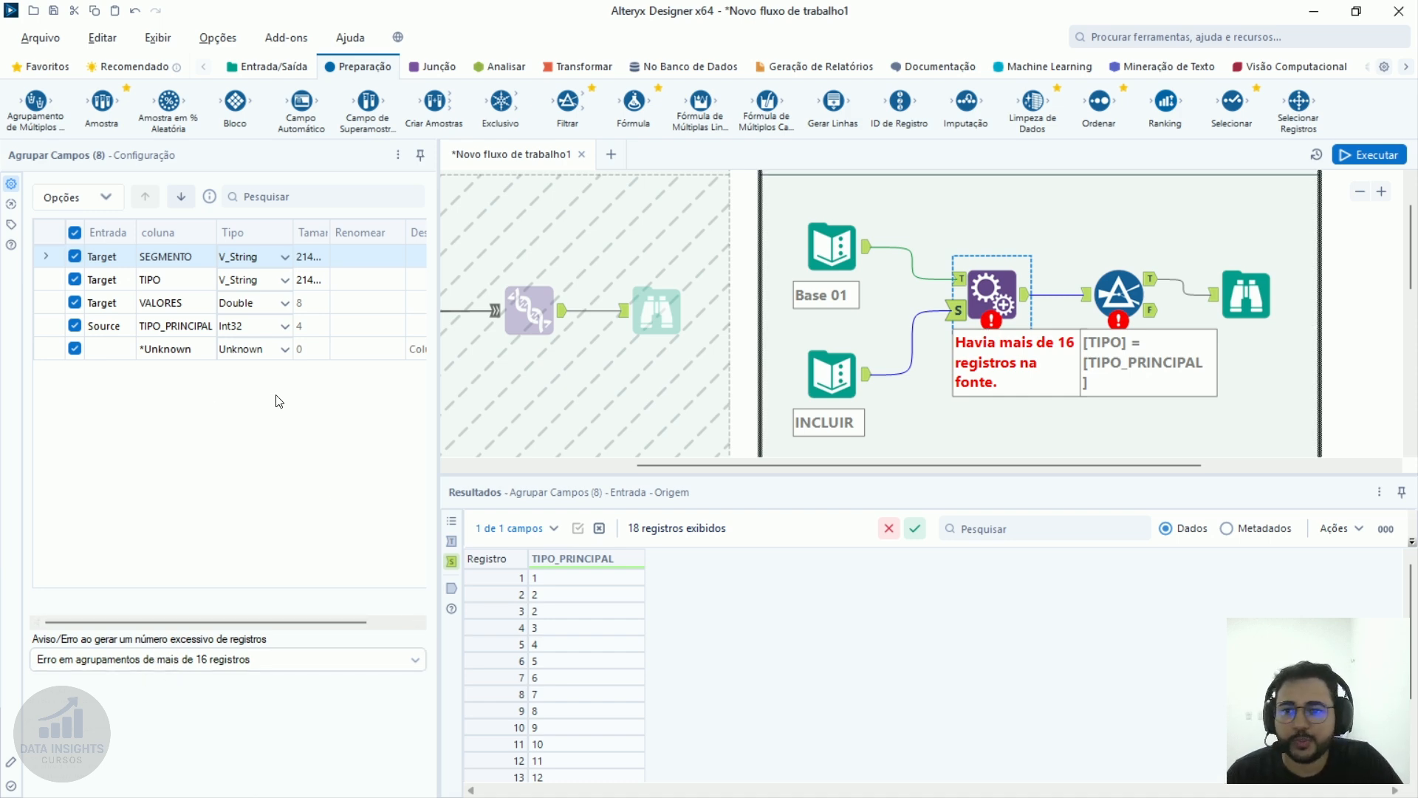
click(284, 325)
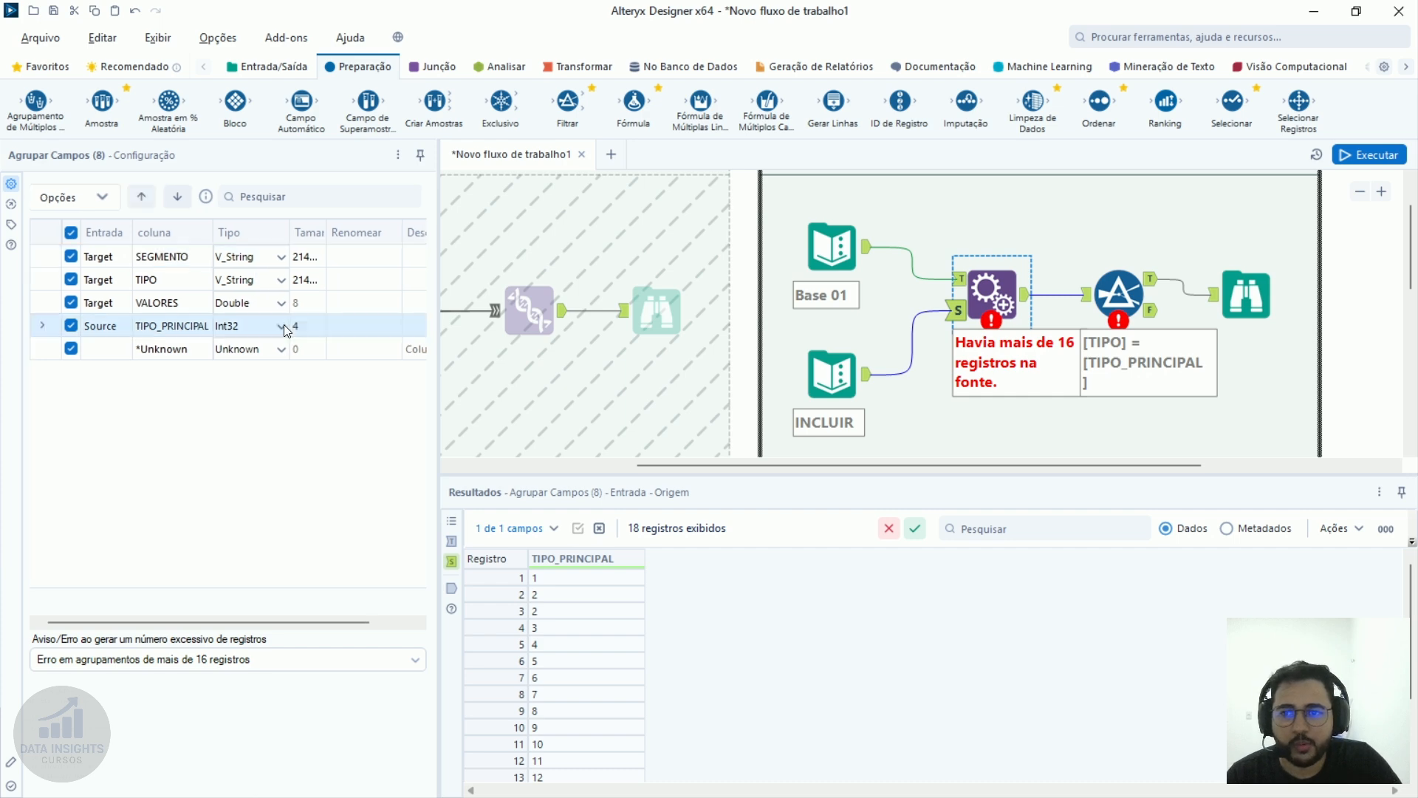
click(283, 325)
click(284, 302)
click(285, 296)
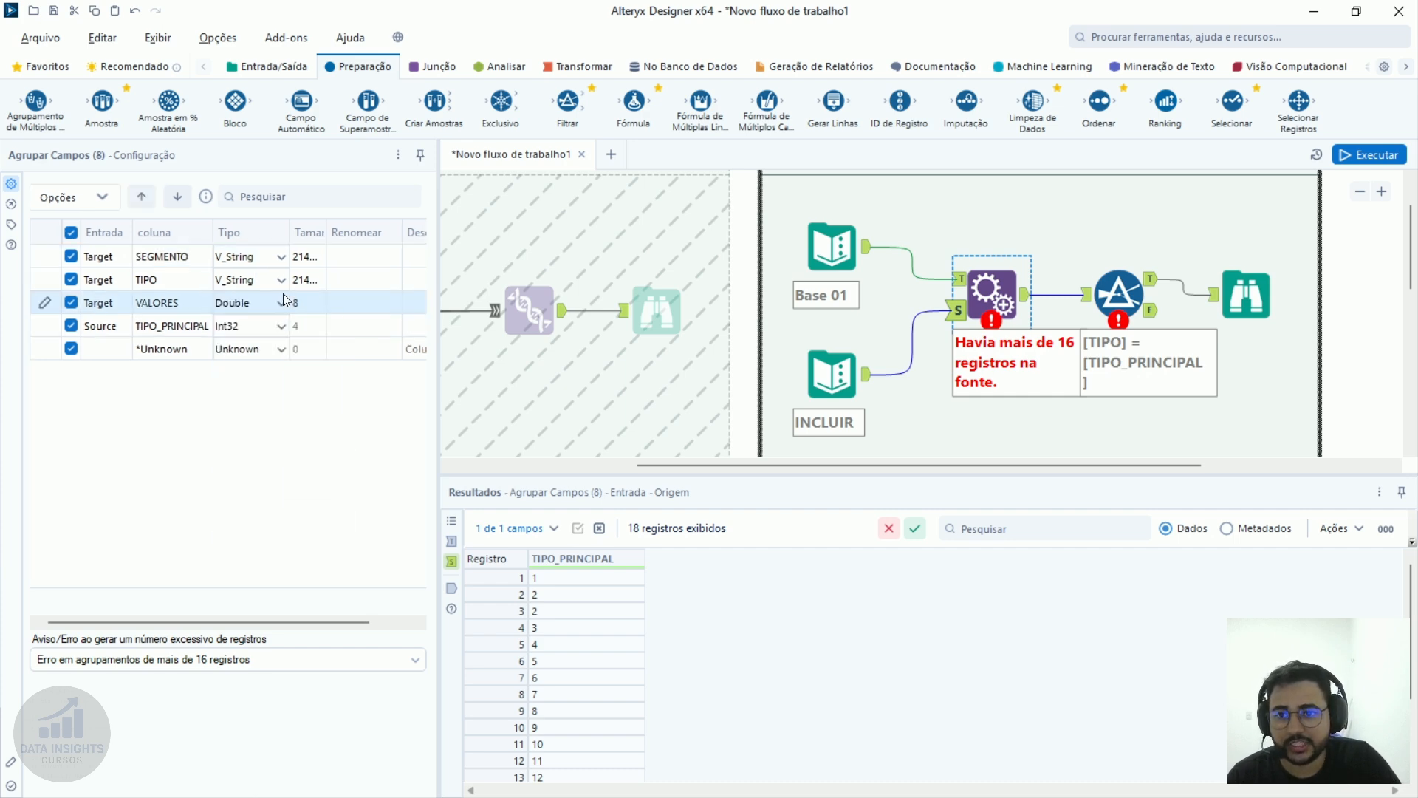
click(285, 275)
click(285, 275)
click(290, 255)
click(281, 256)
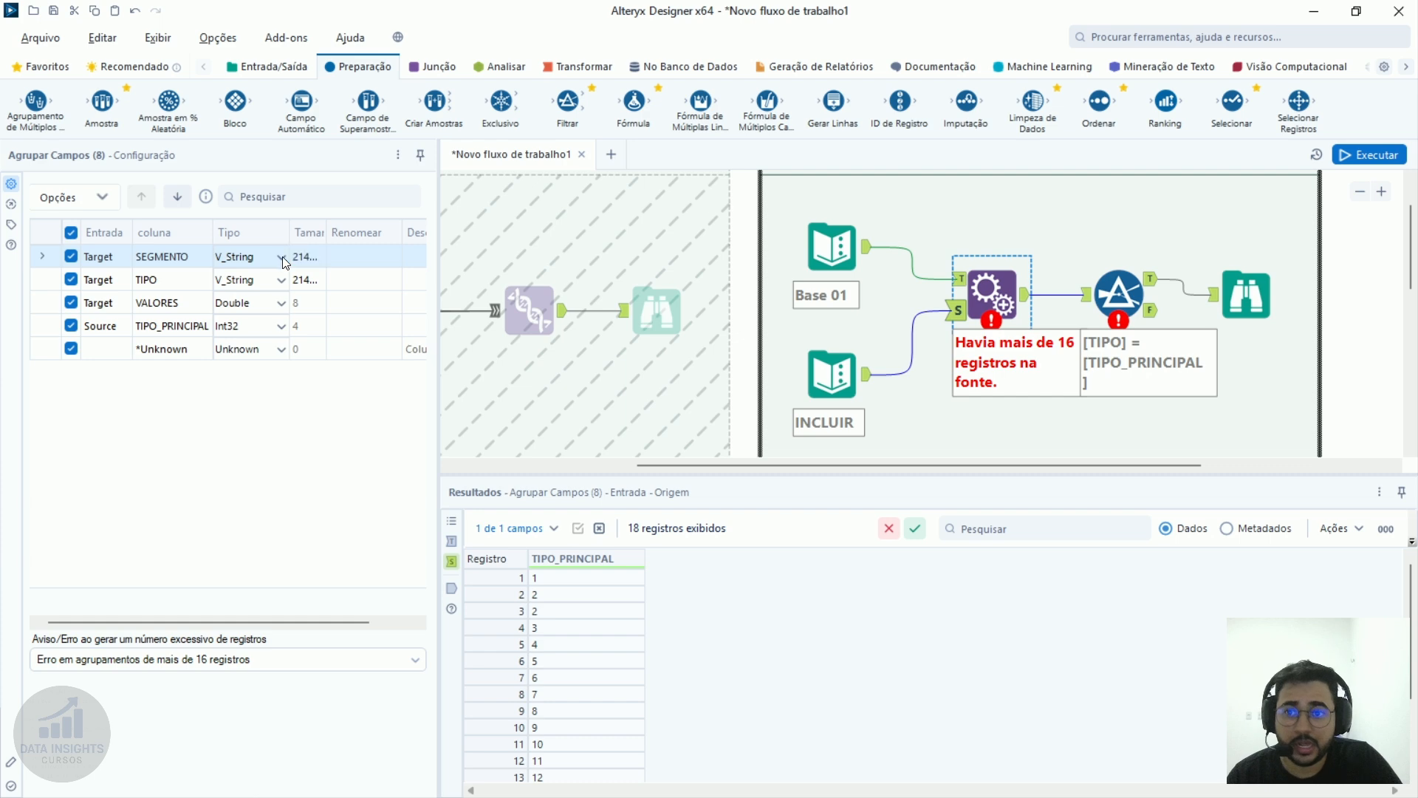
click(281, 256)
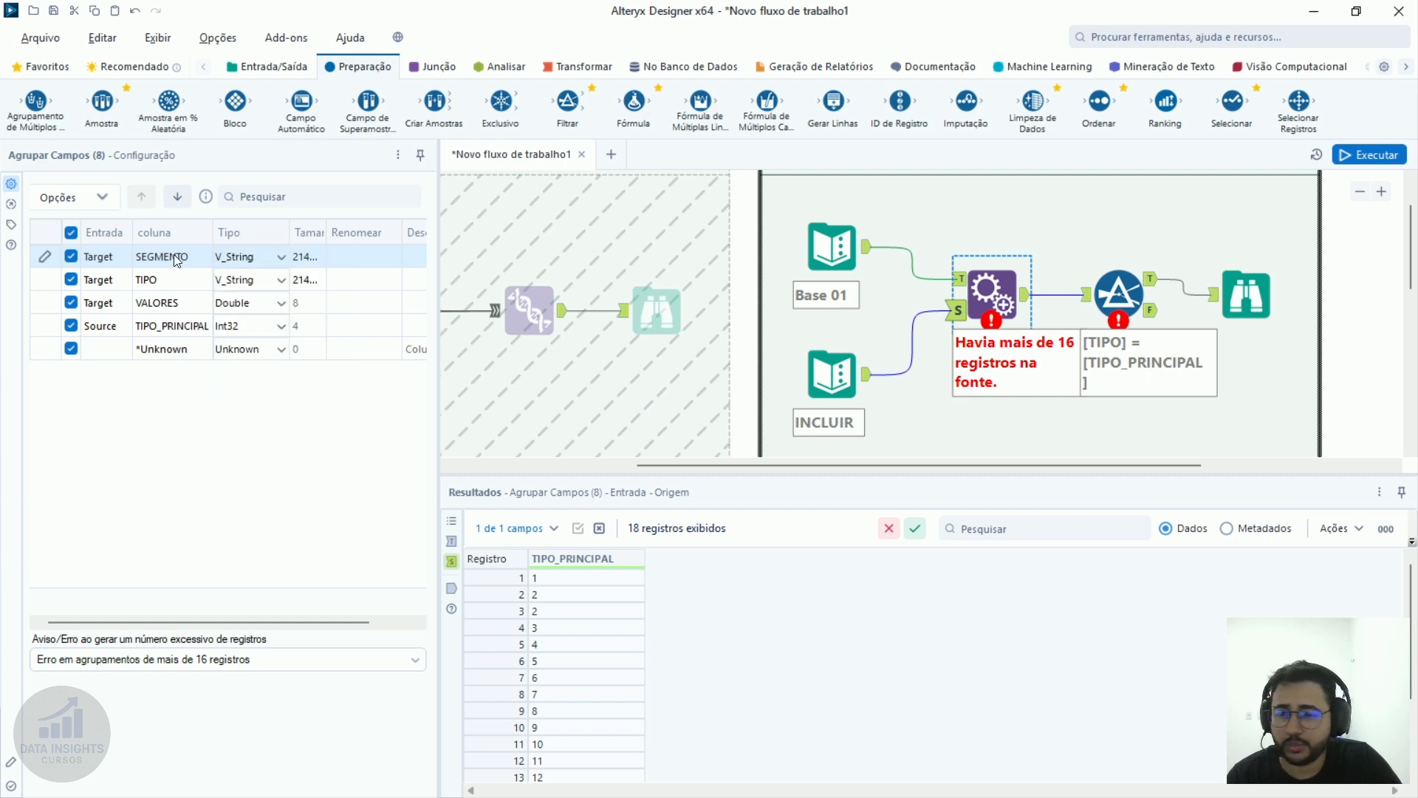
shift+click(93, 334)
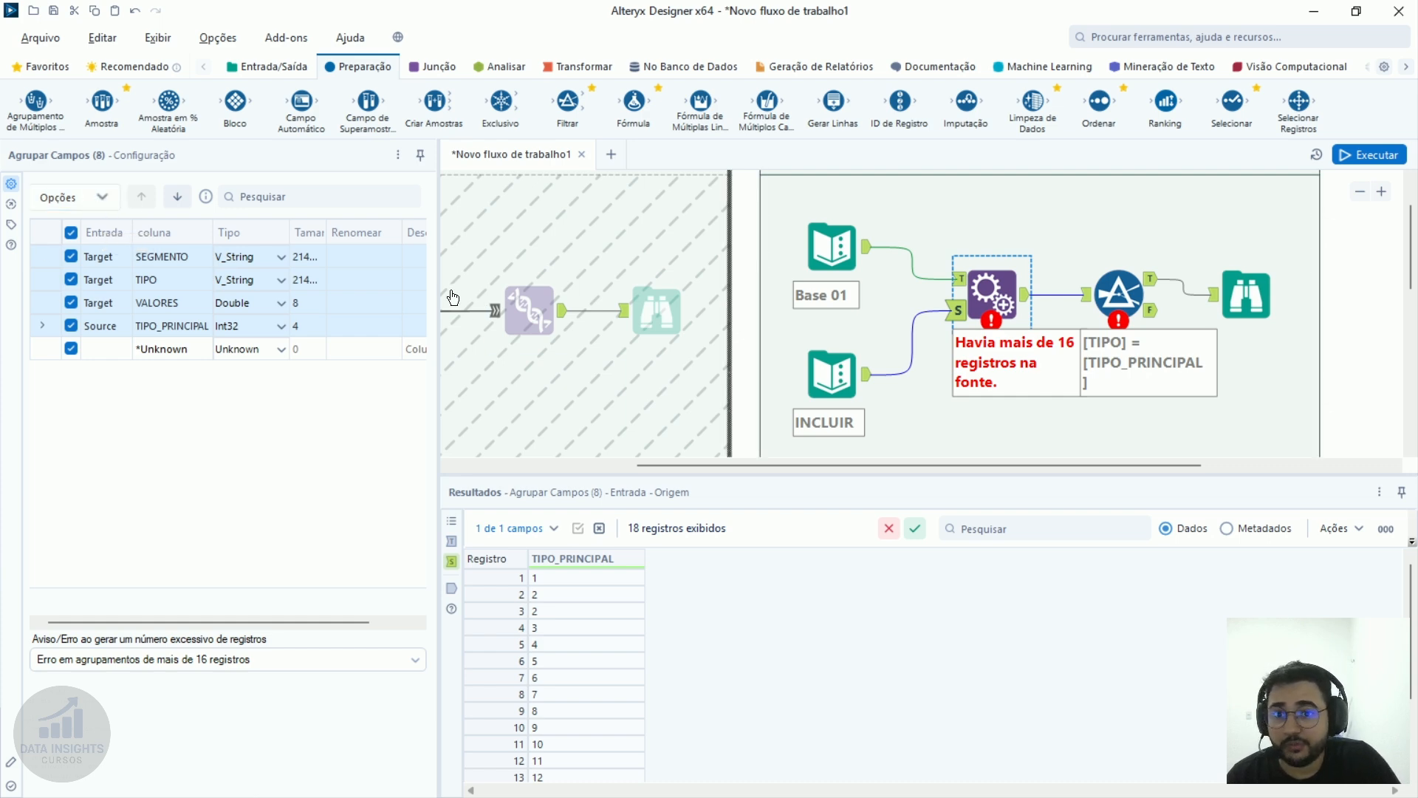
Widen the Agrupar Campos configuration area and review its column options and the choices for handling an excessive number of records.
drag(439, 288, 467, 288)
click(47, 193)
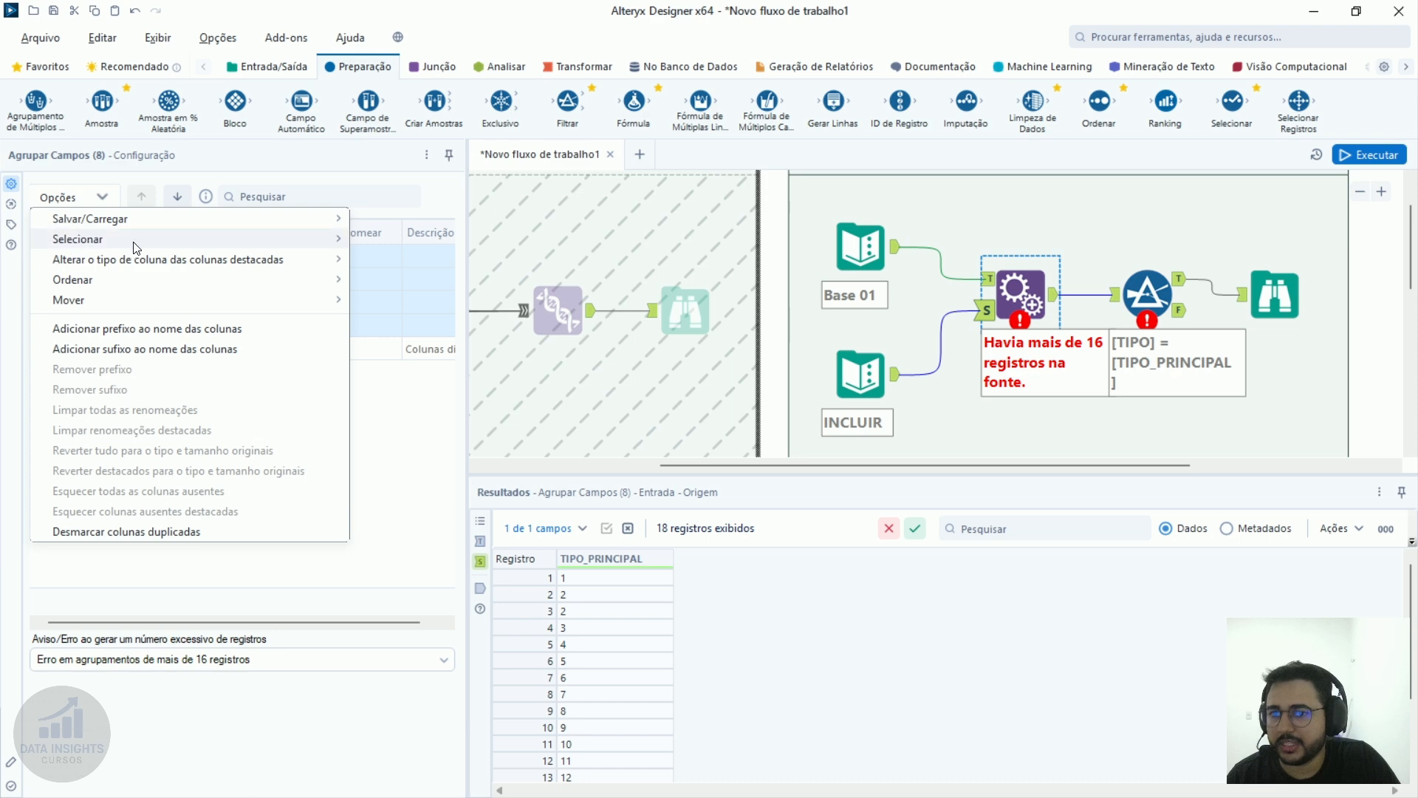
click(362, 441)
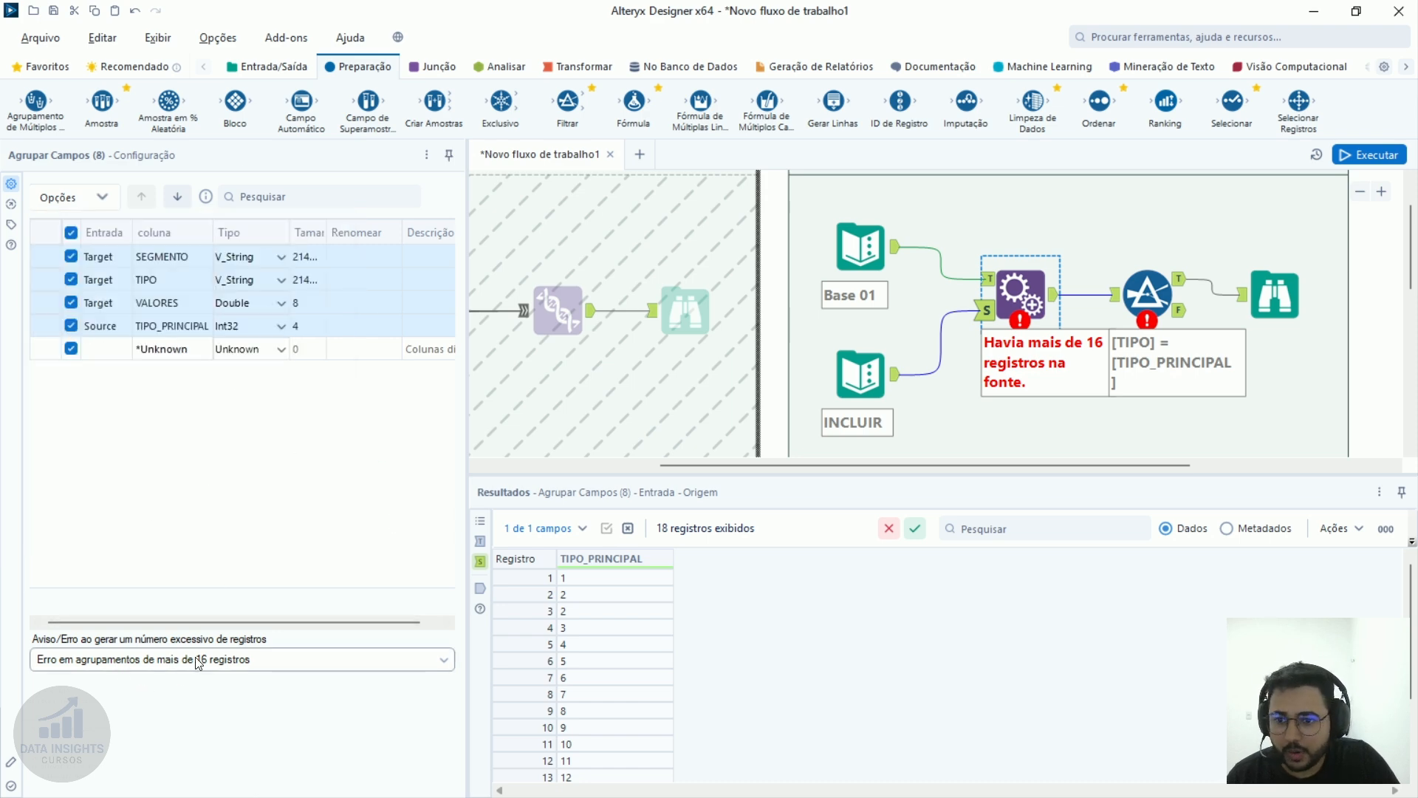
click(265, 671)
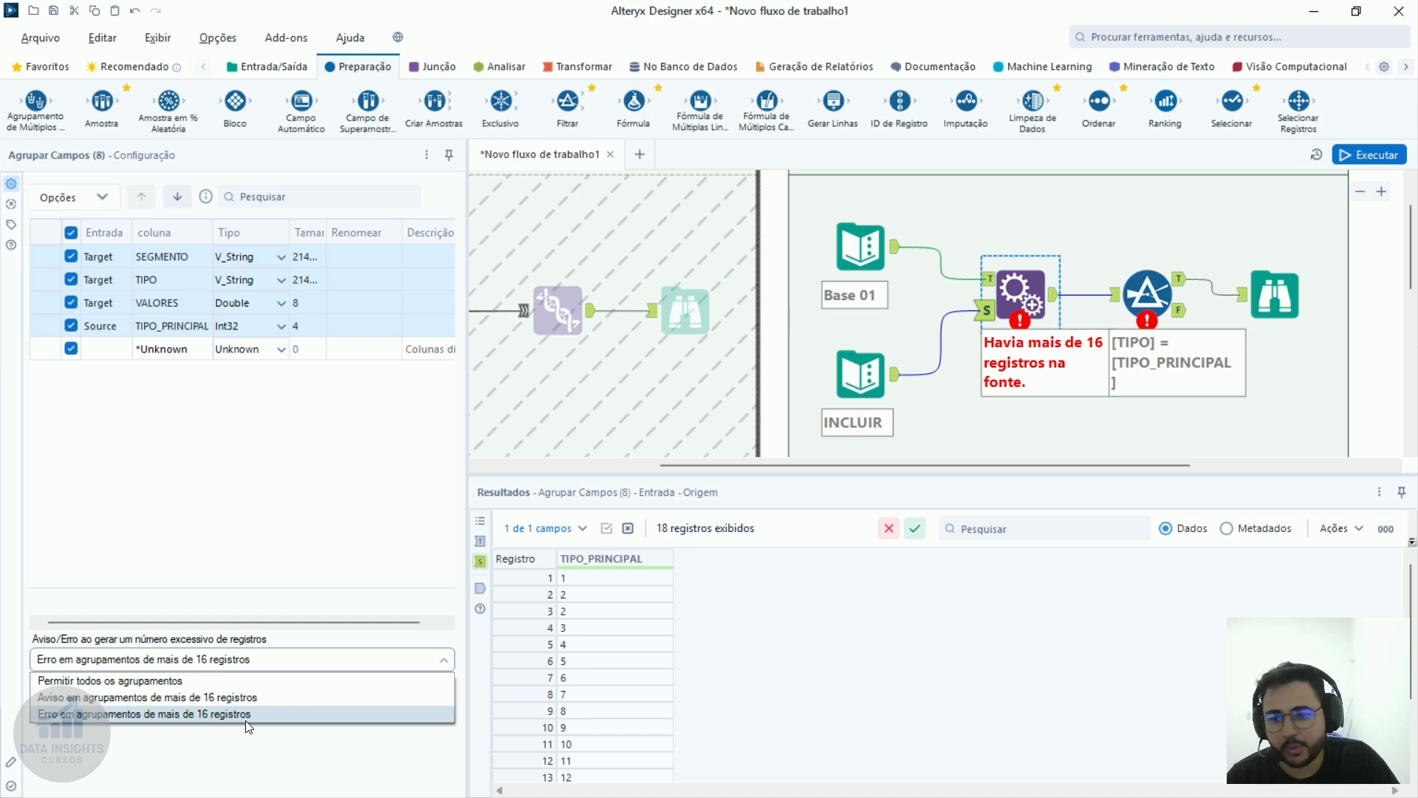
Compare INCLUIR's TIPO_PRINCIPAL rows with the target input and the output records of Agrupar Campos.
click(890, 383)
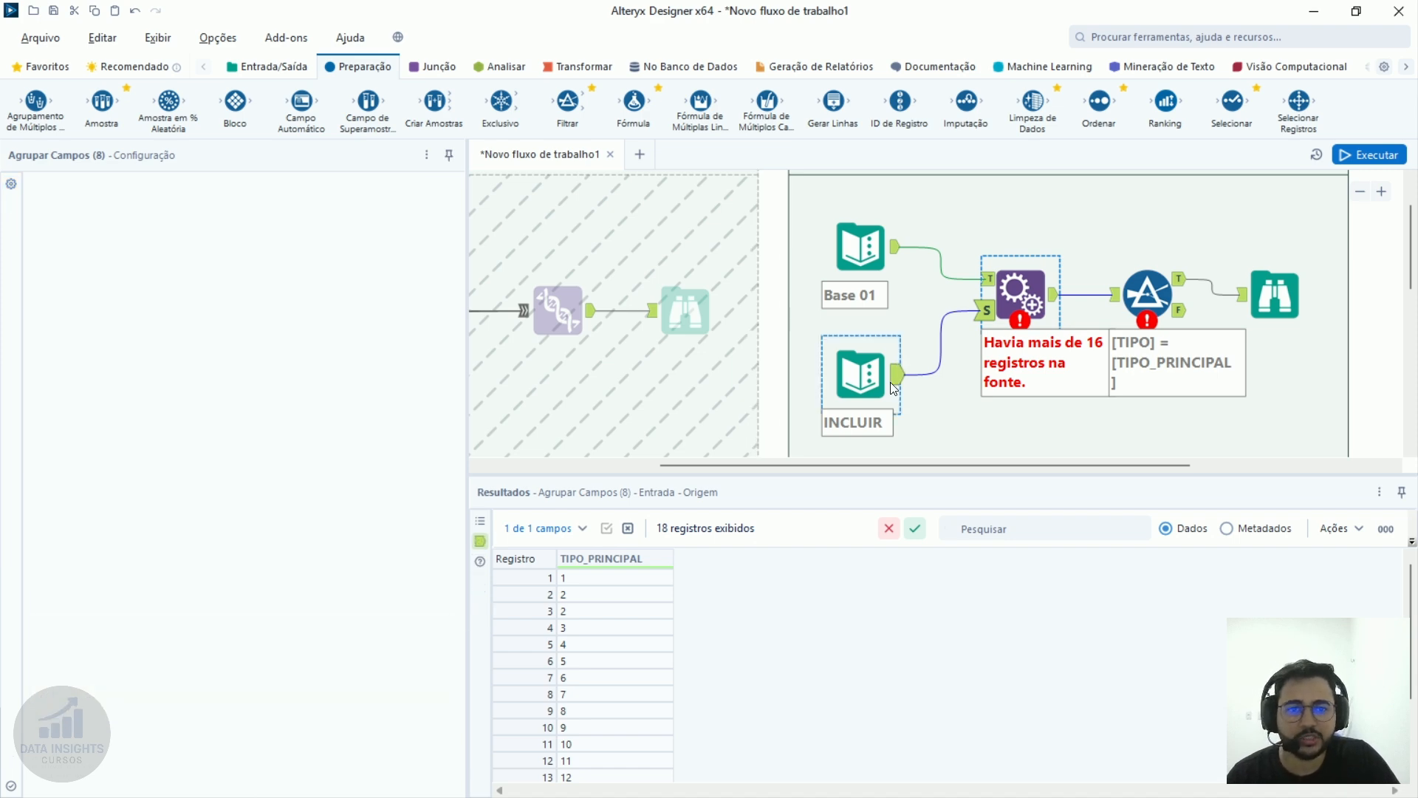
drag(109, 223, 103, 521)
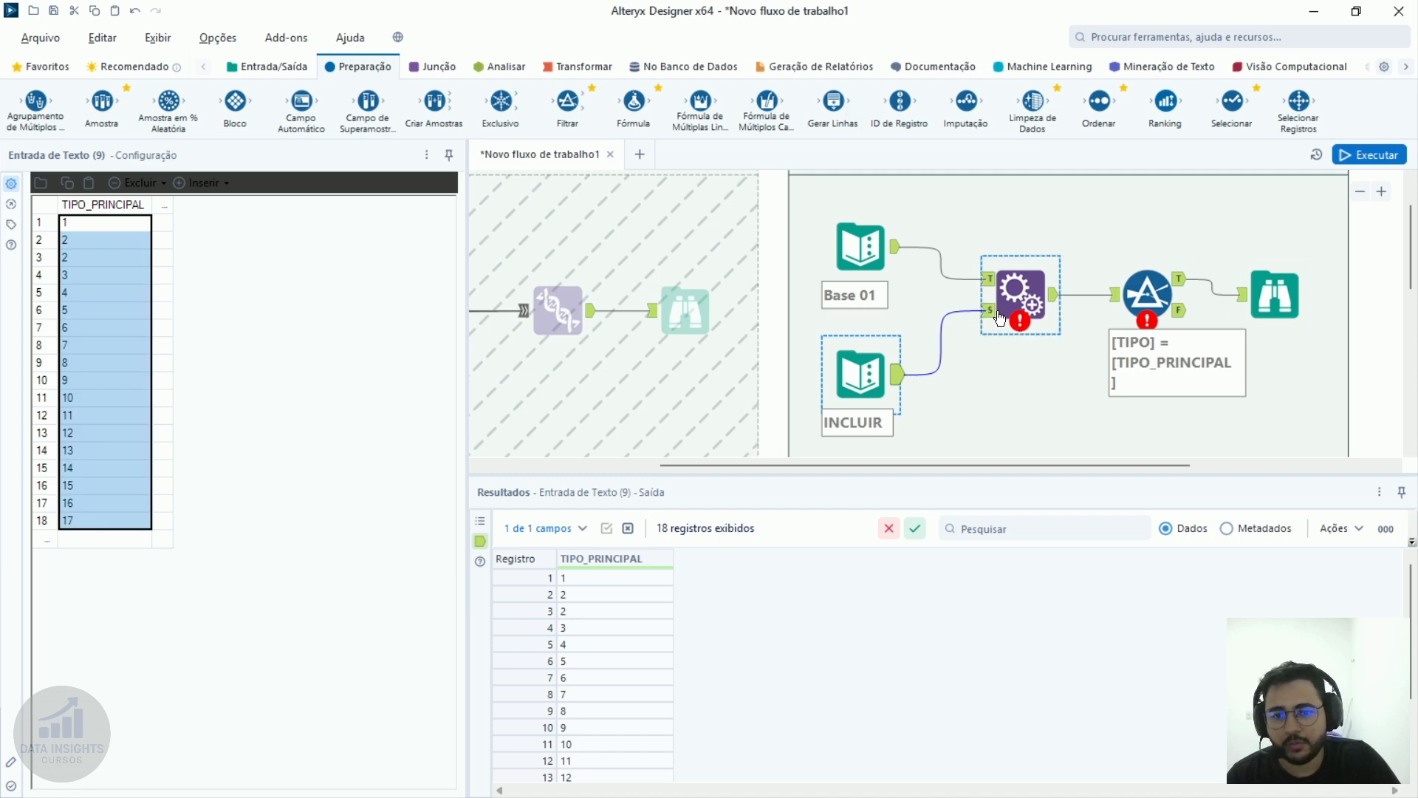
click(987, 280)
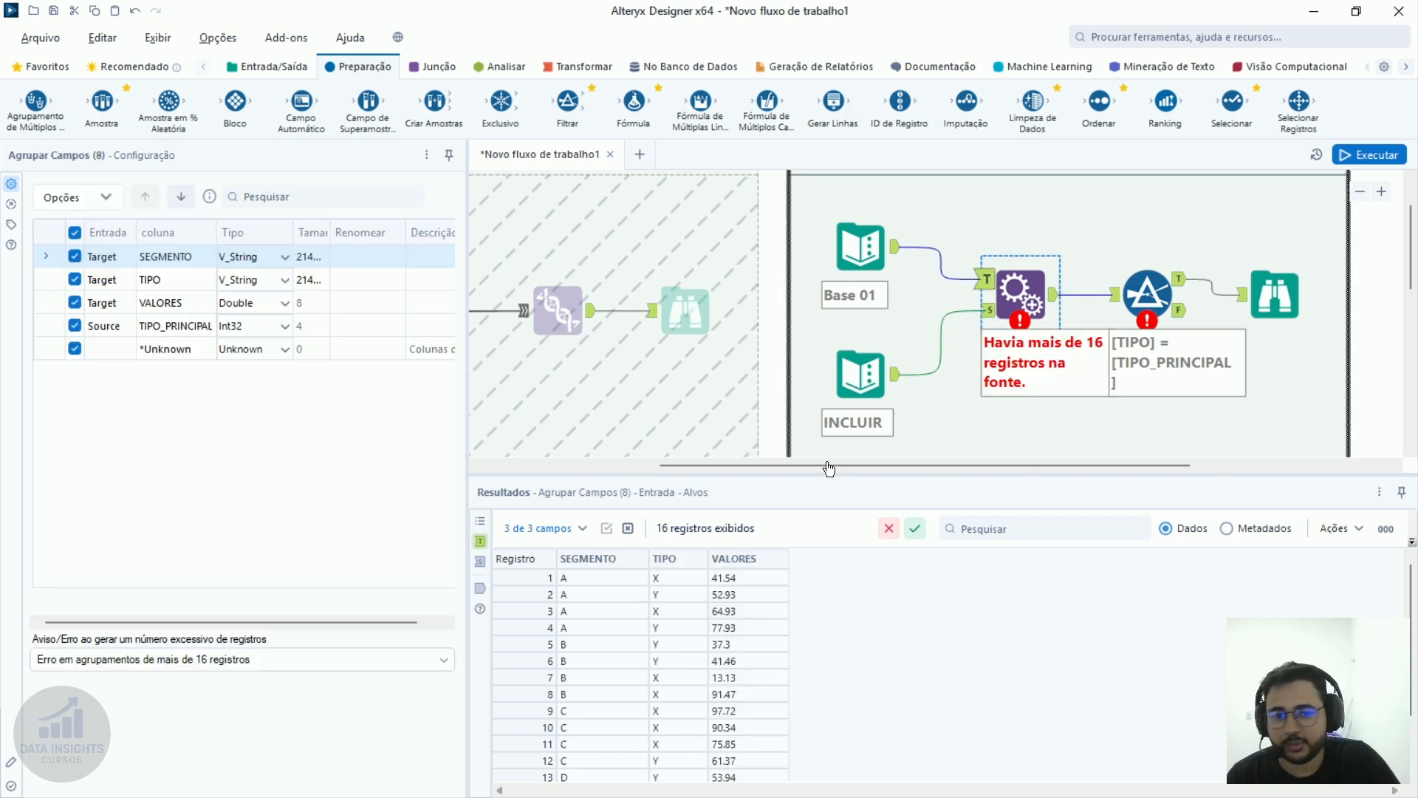
click(1052, 295)
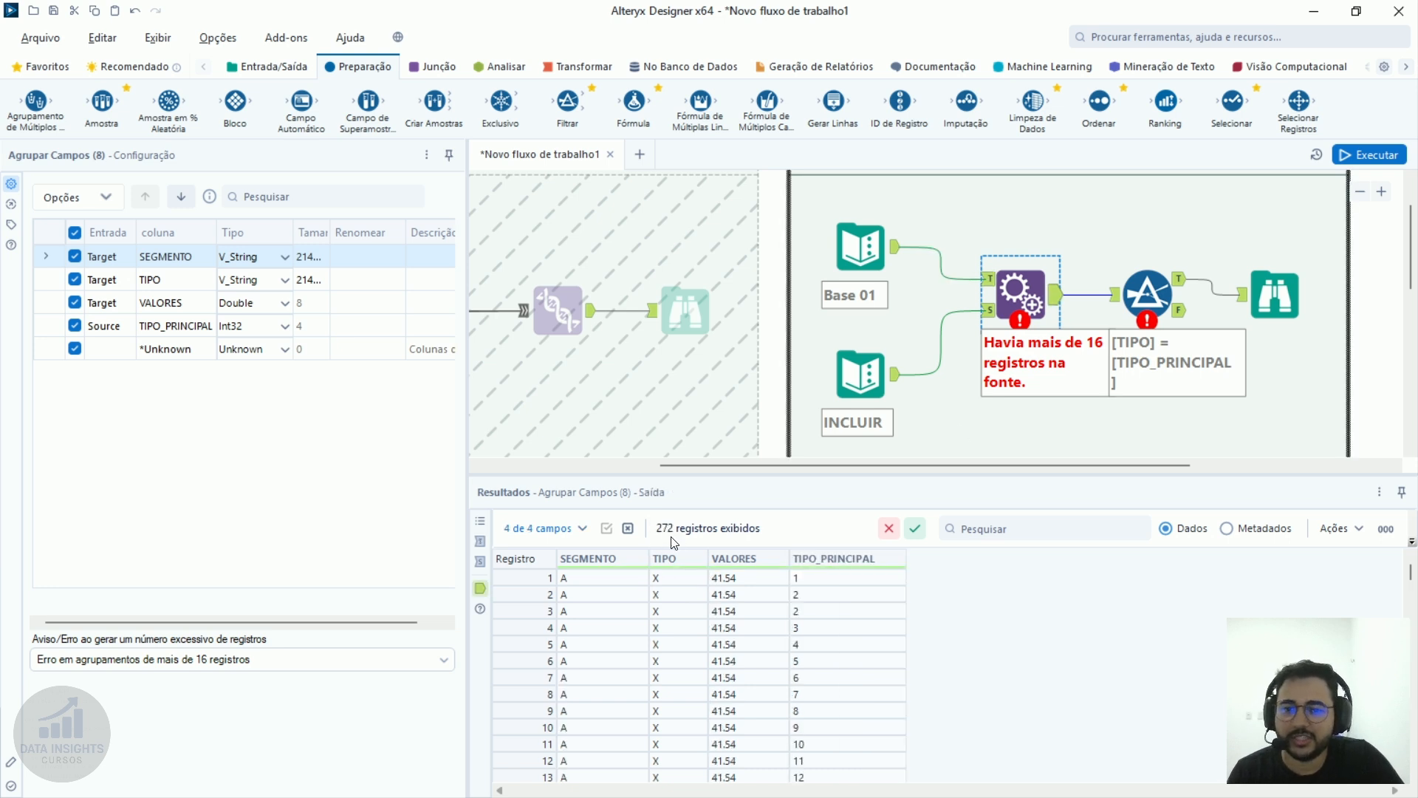
click(986, 315)
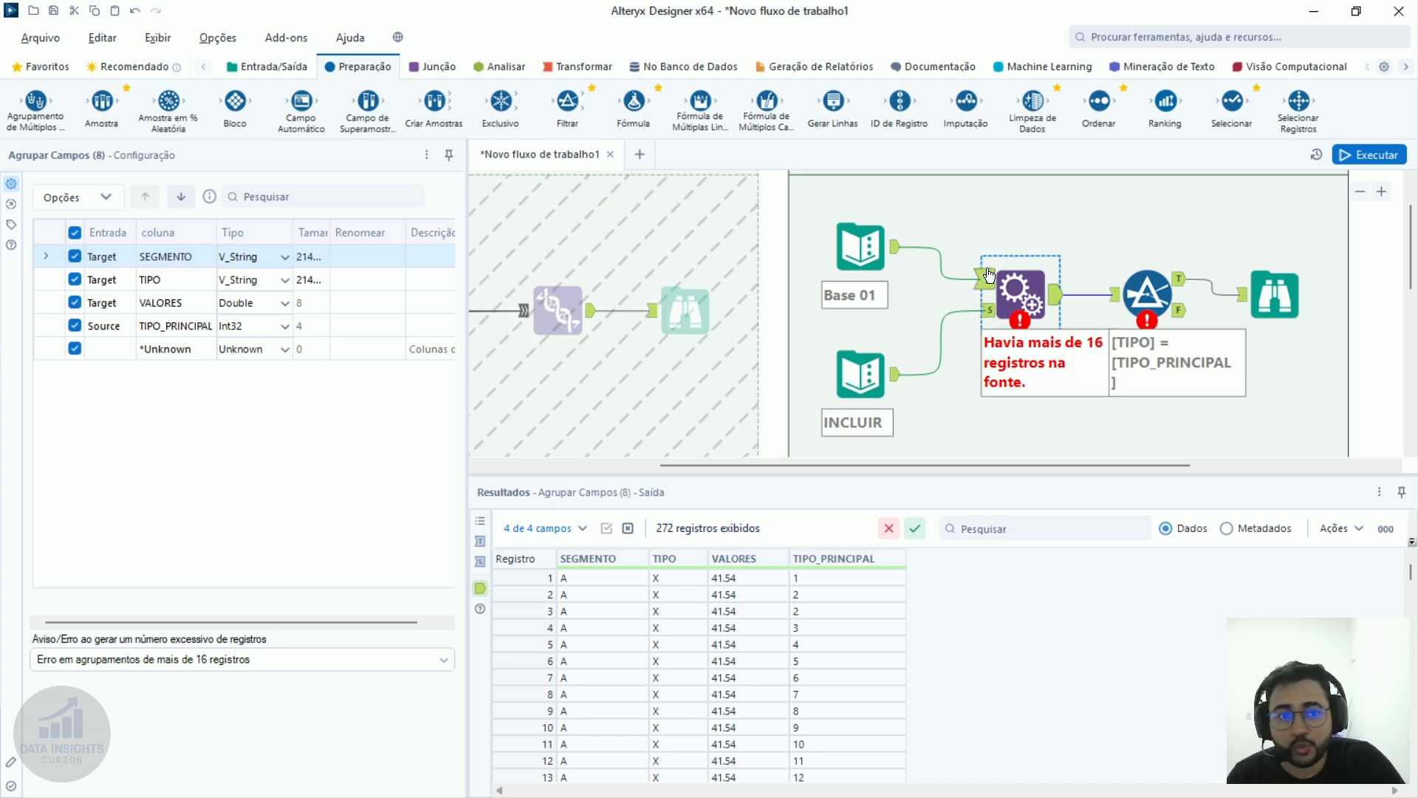
click(985, 314)
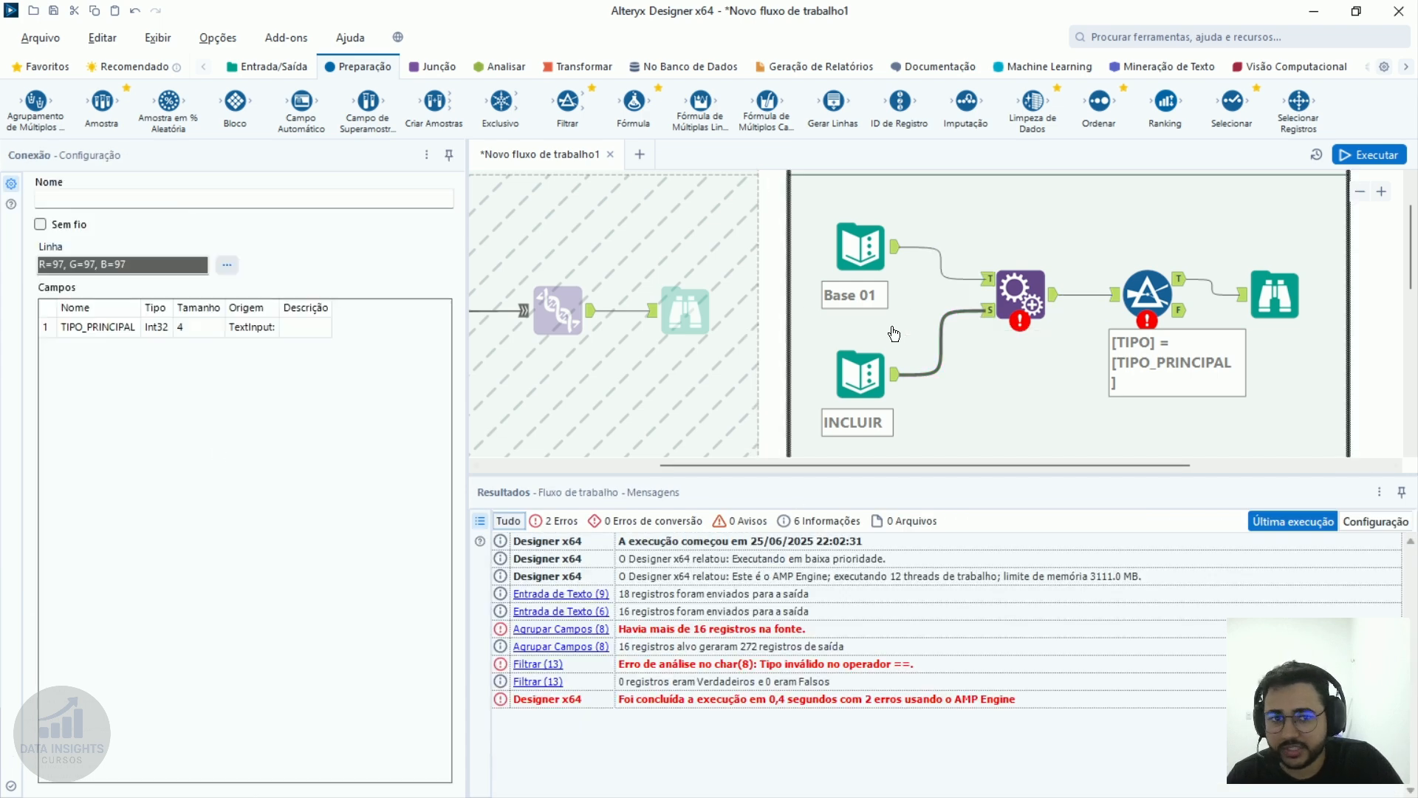
Set Agrupar Campos to "Permitir todos os agrupamentos", run the workflow and check the tool's messages and source records.
click(1047, 322)
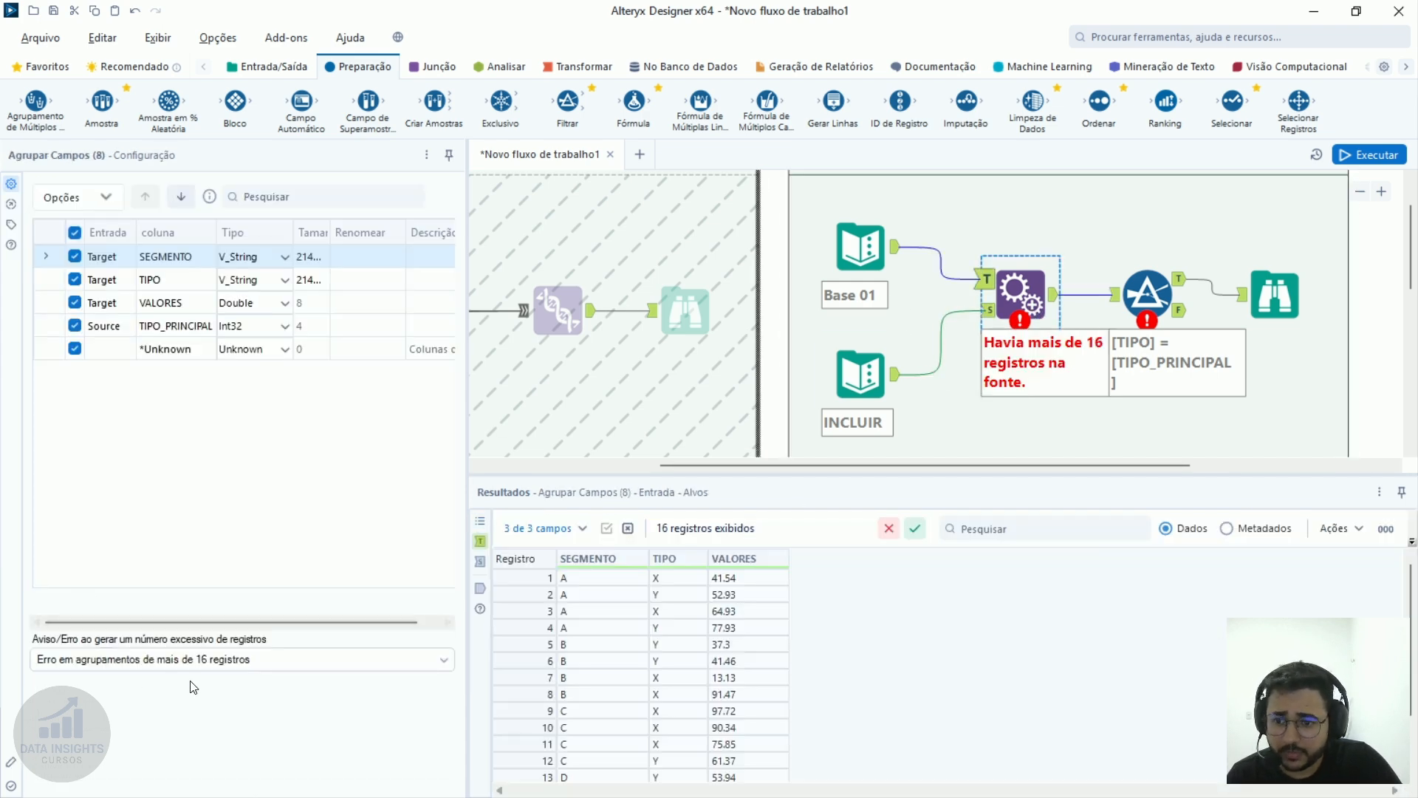
click(172, 668)
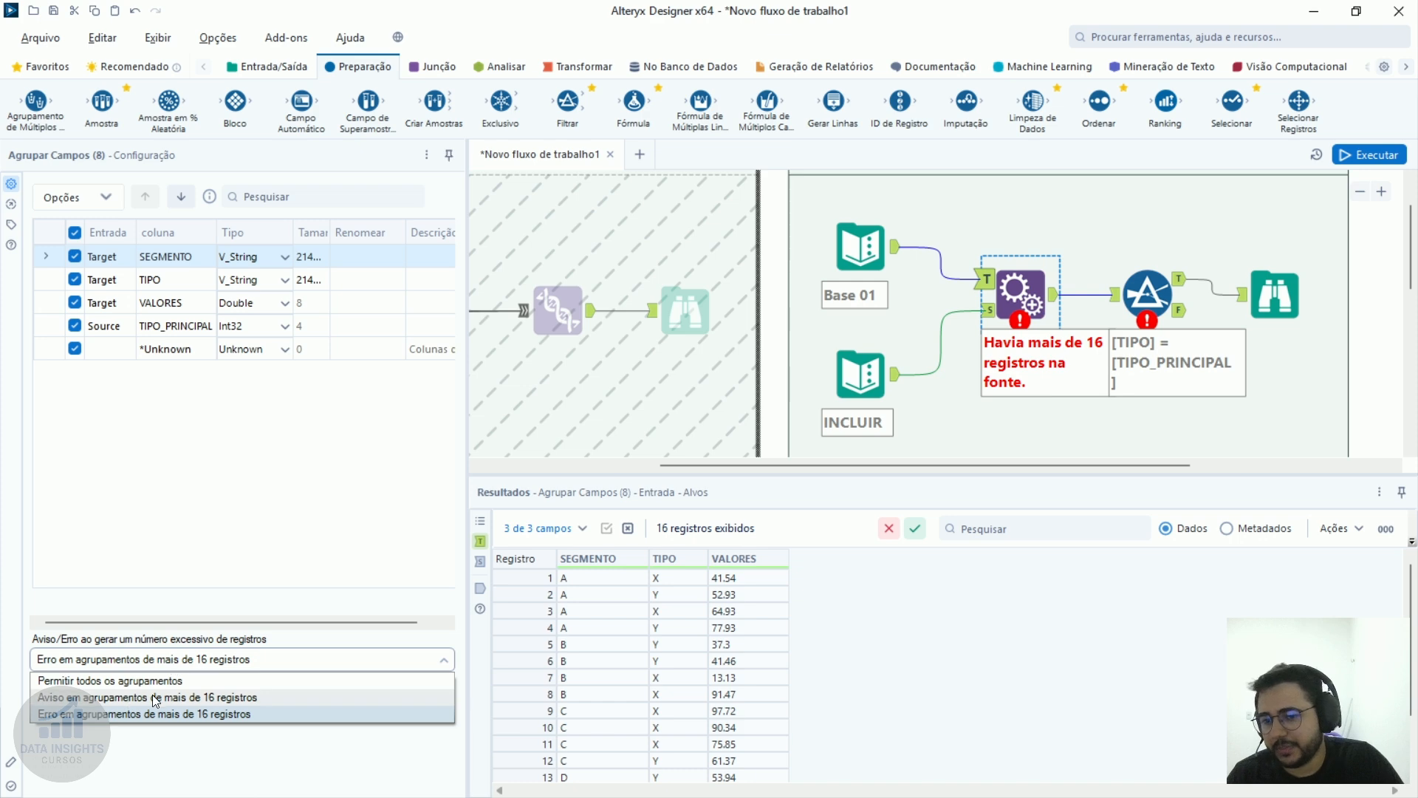
click(148, 680)
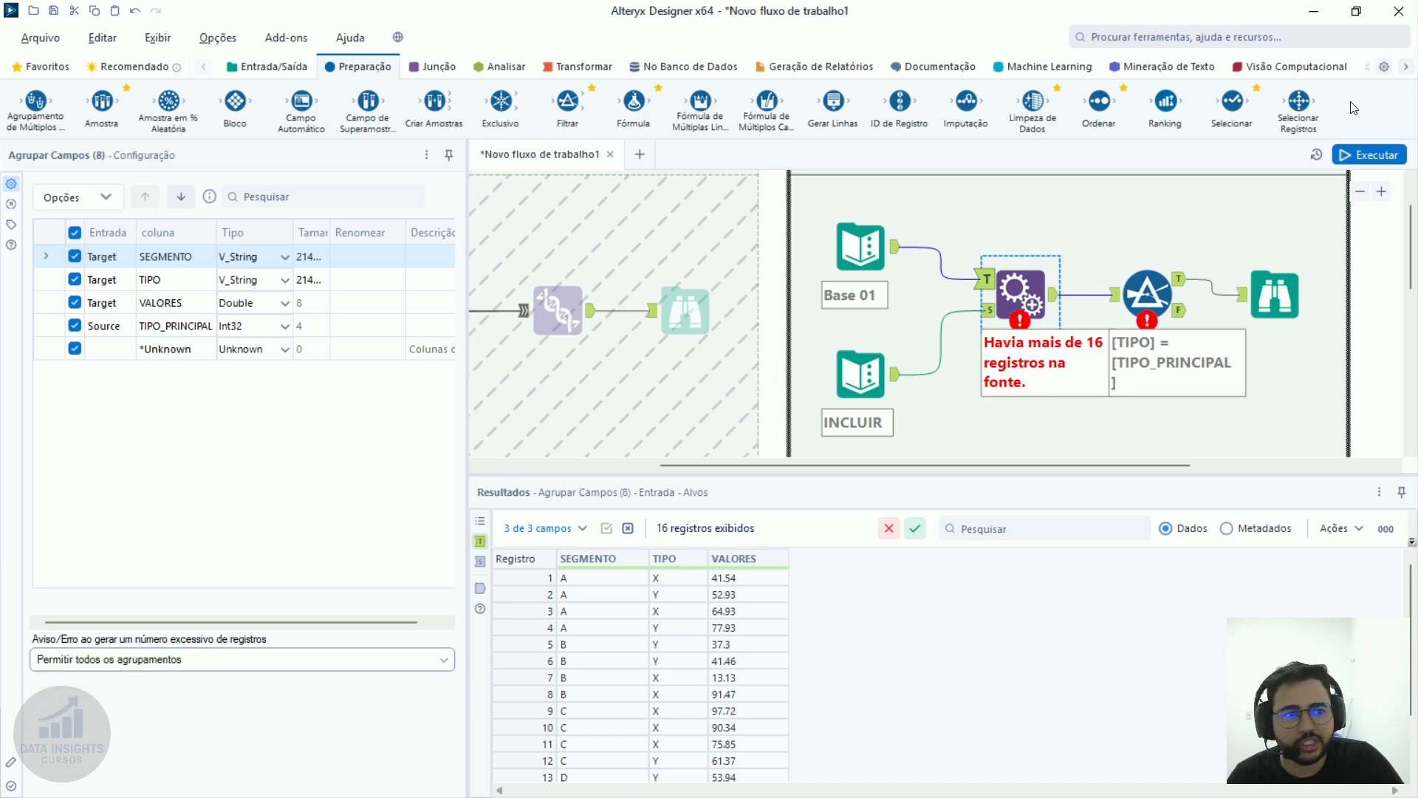
click(1371, 154)
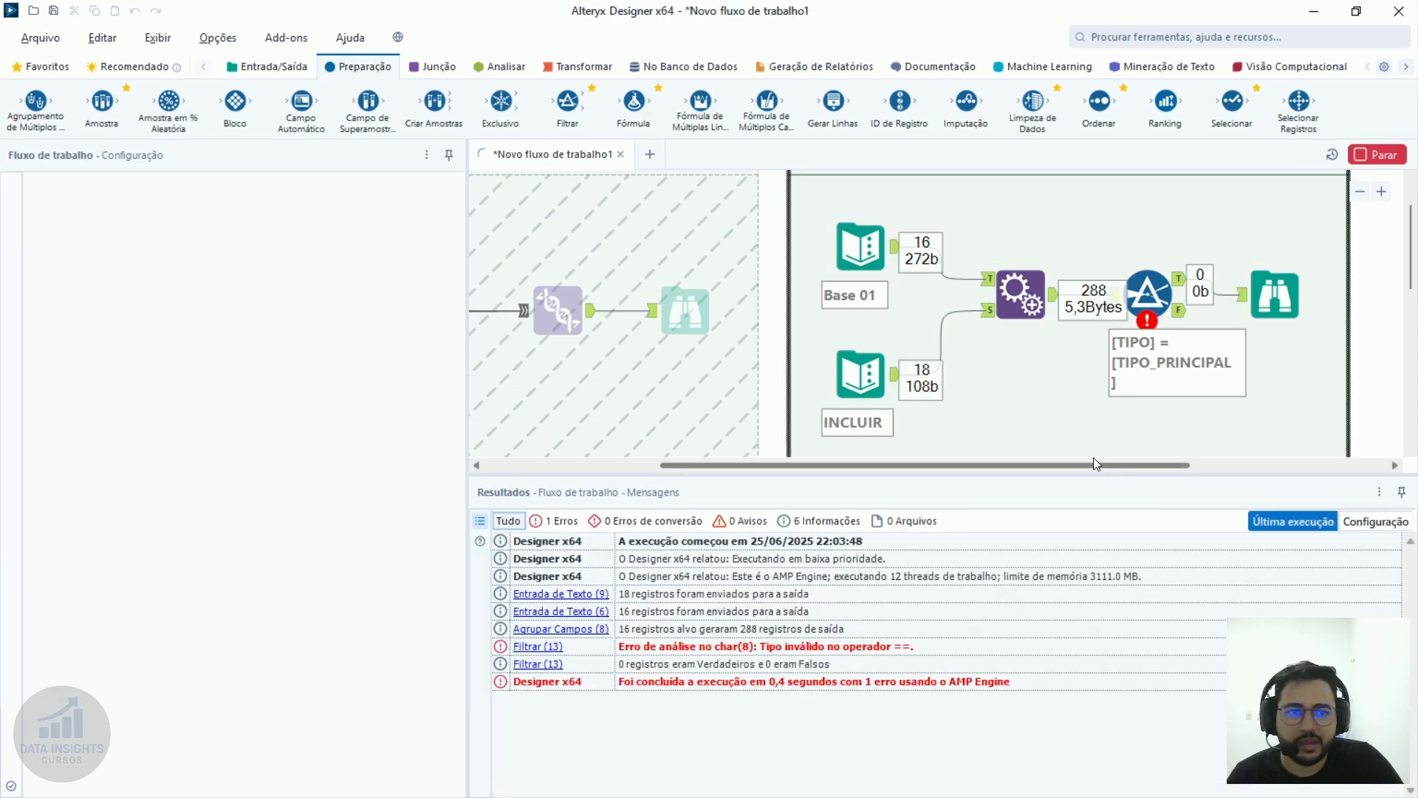
click(1012, 327)
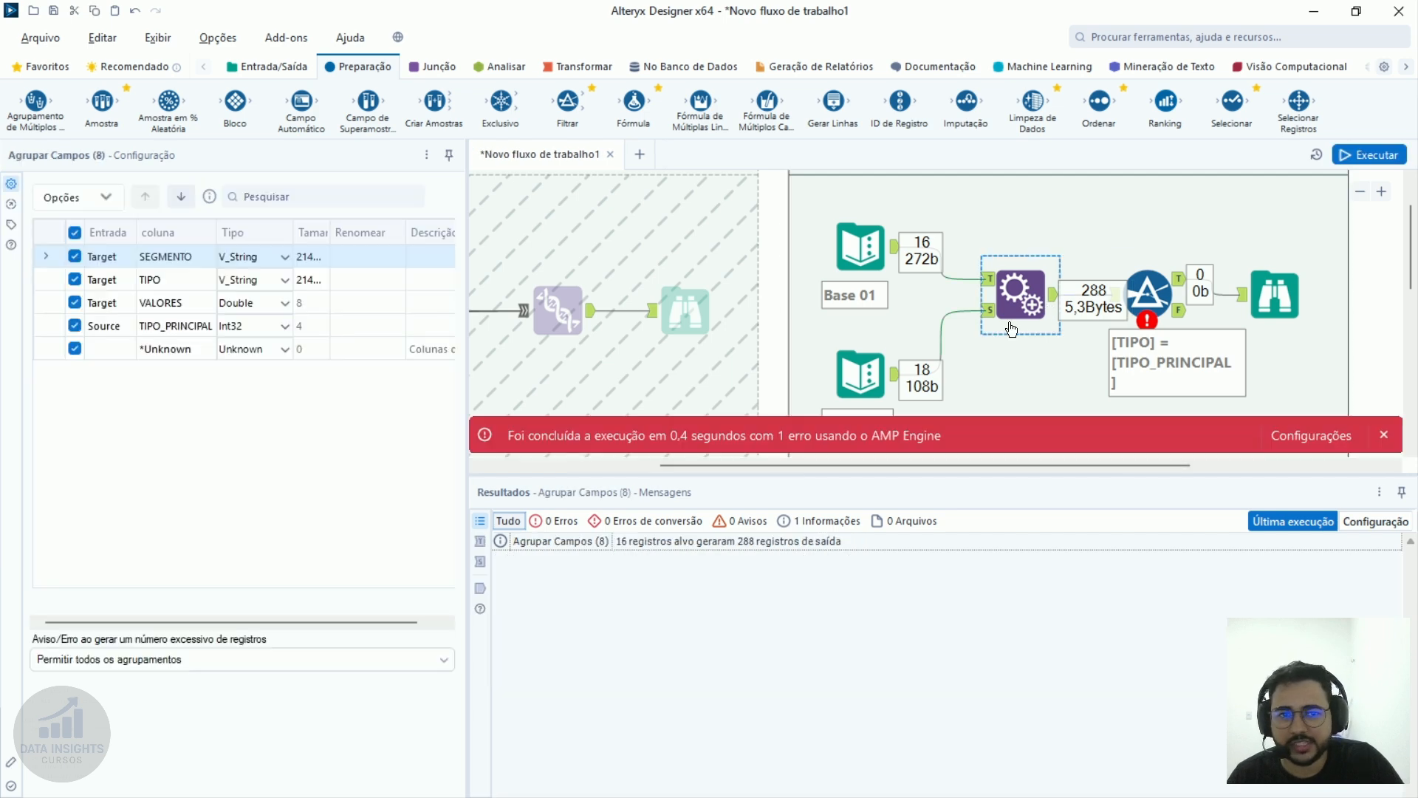
click(987, 310)
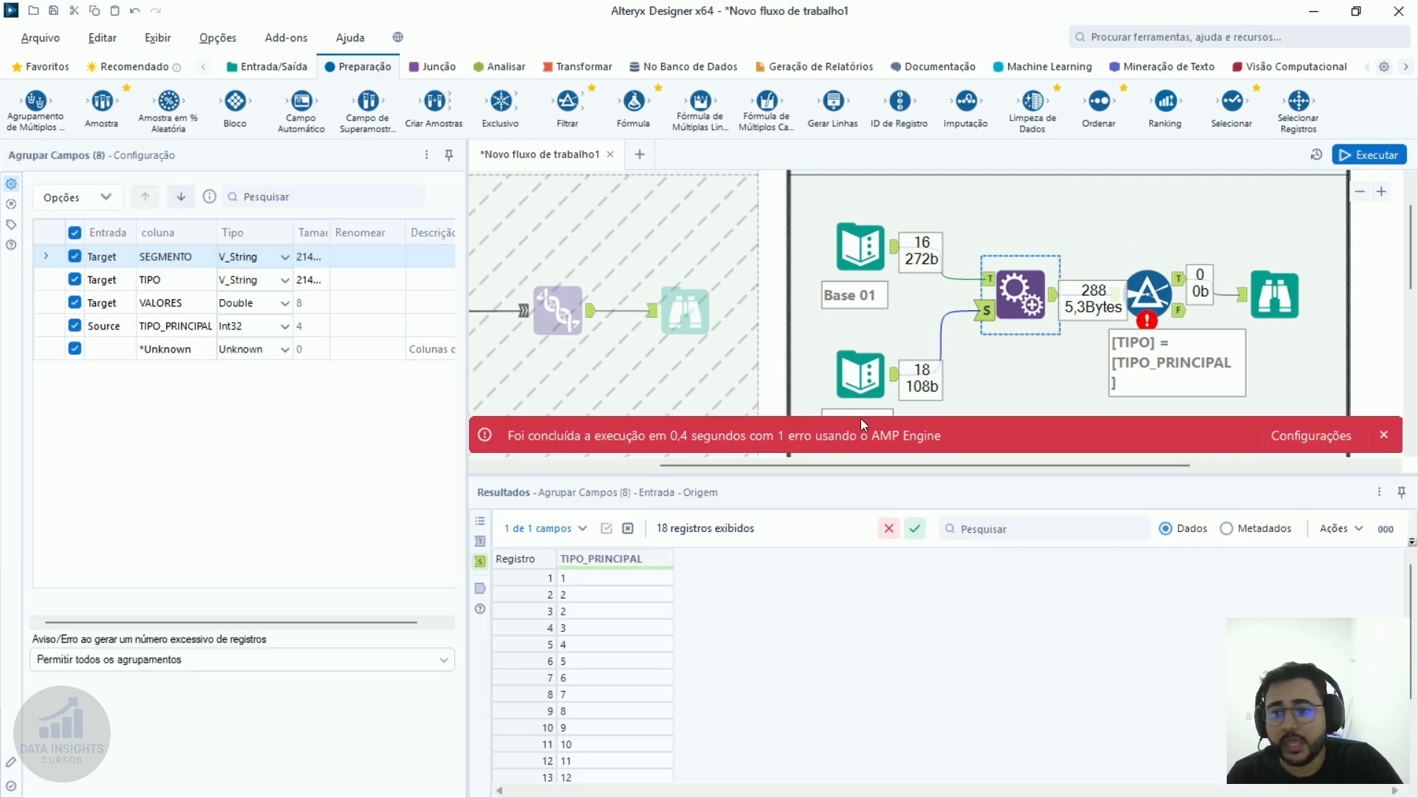
Check the [TIPO] = [TIPO_PRINCIPAL] filter and its true output, then delete the Filtrar tool after Agrupar Campos.
click(1147, 293)
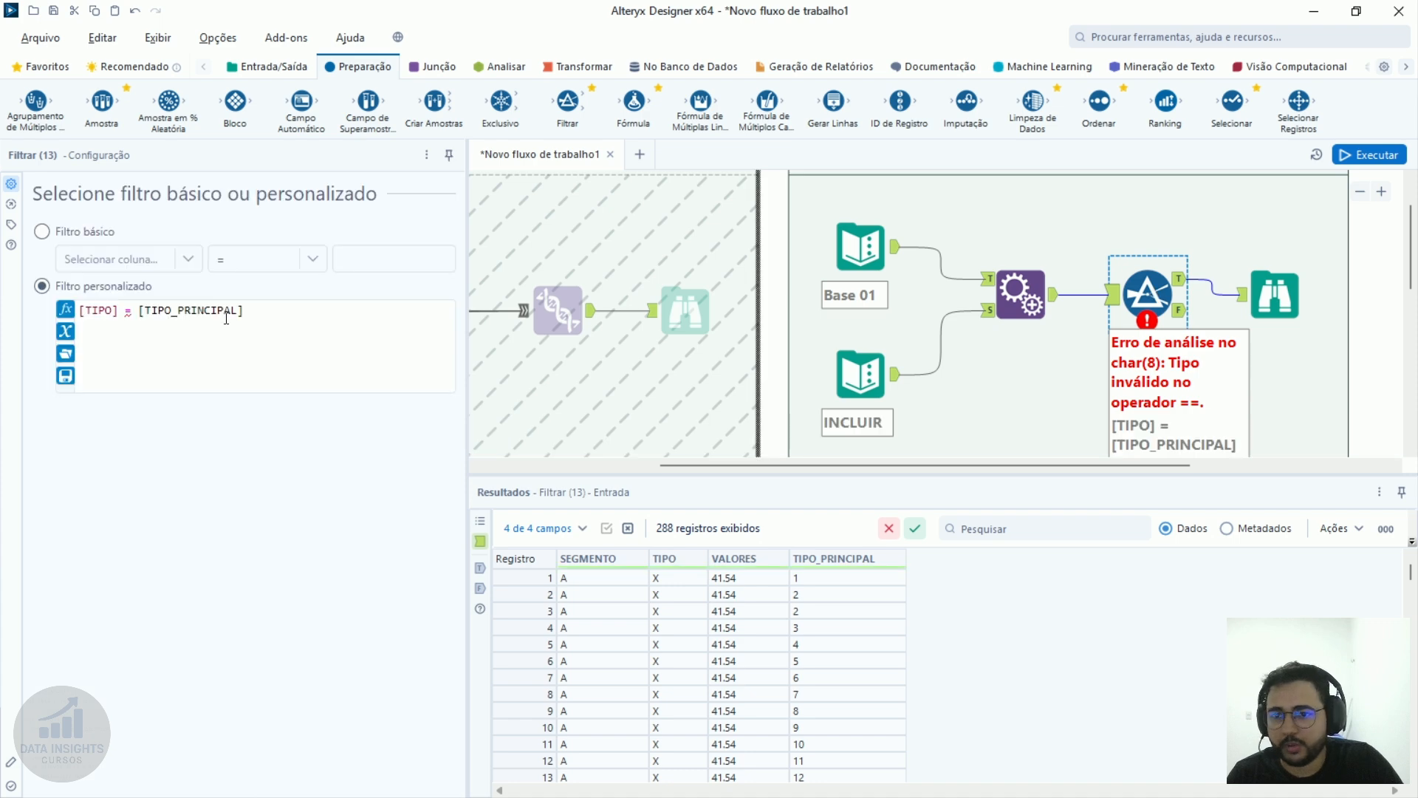
drag(138, 310, 322, 311)
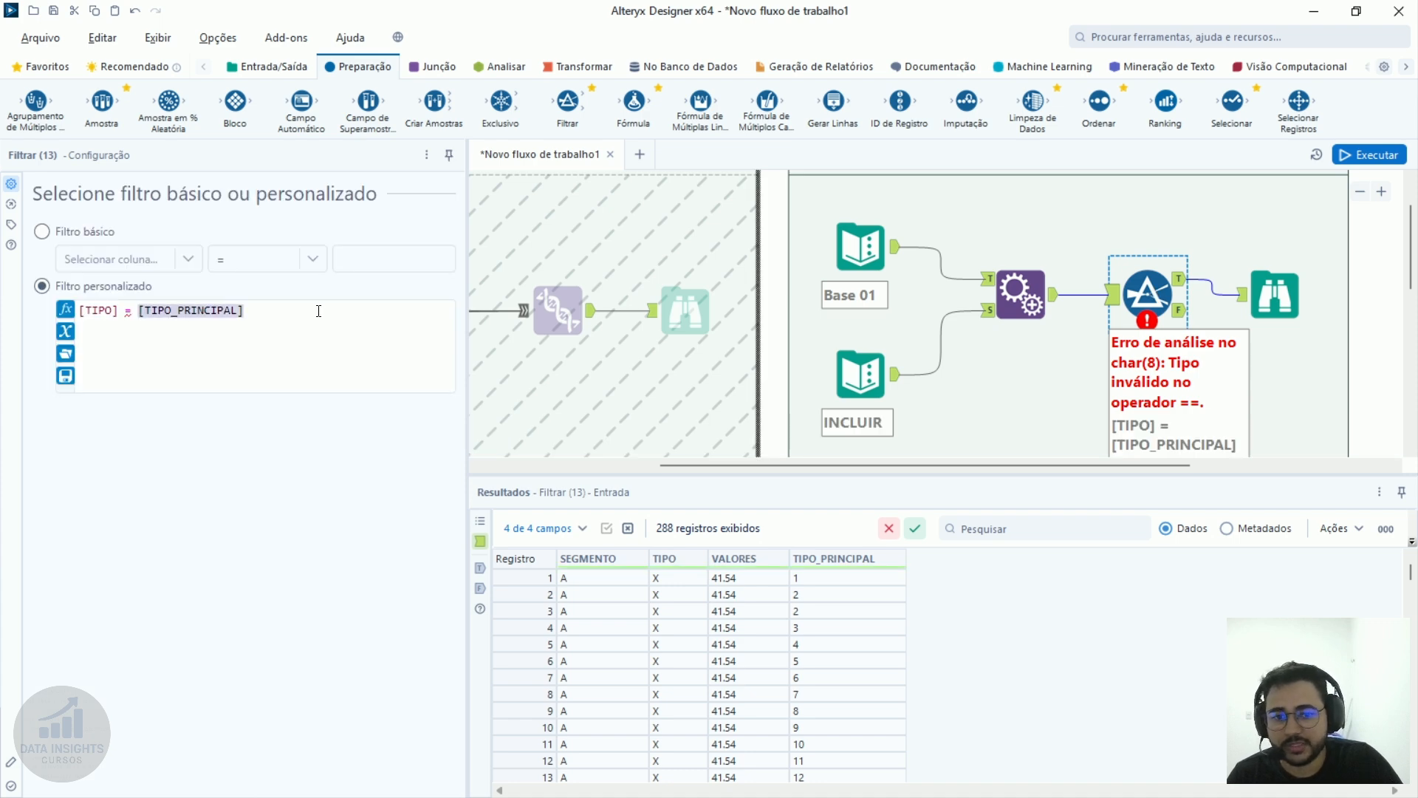
click(176, 306)
click(1180, 279)
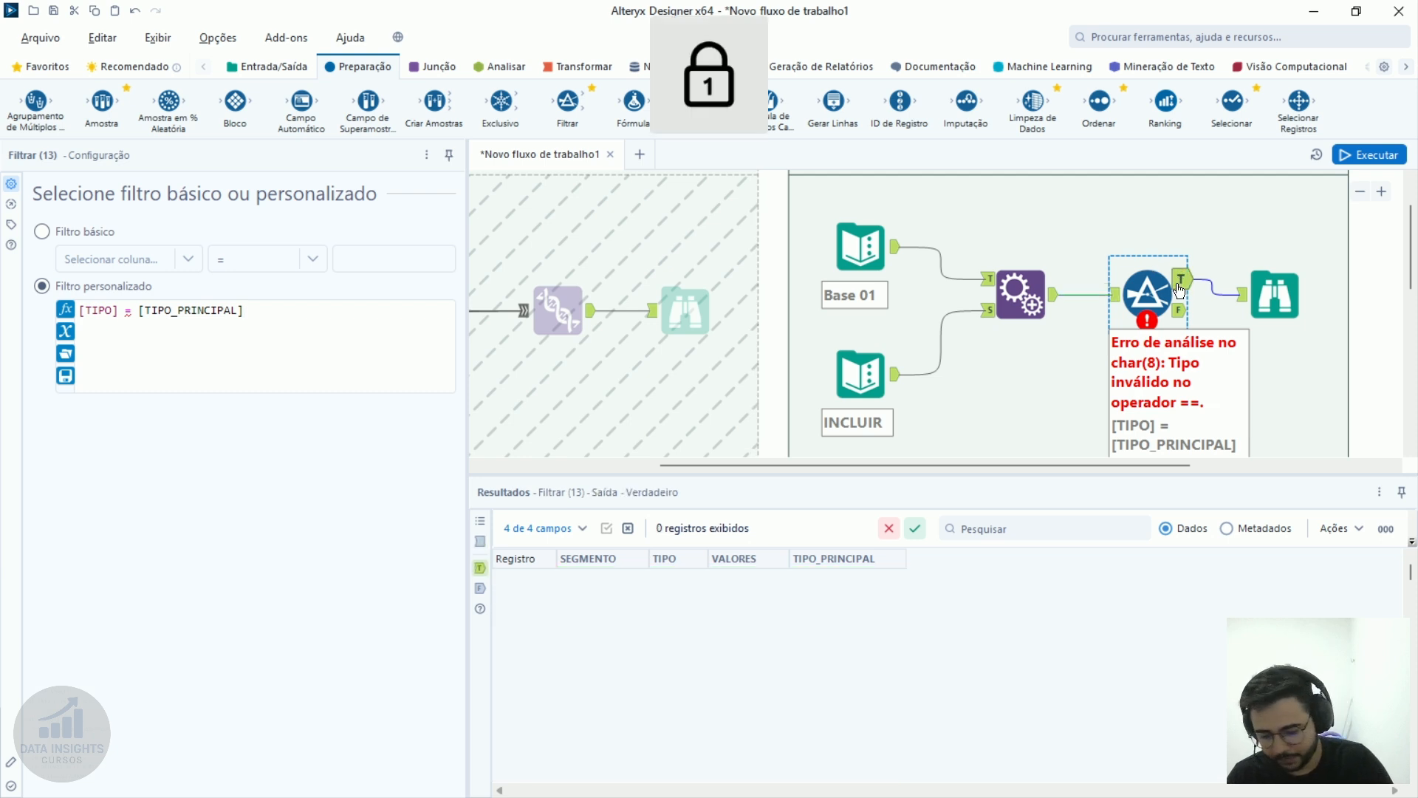
key(Delete)
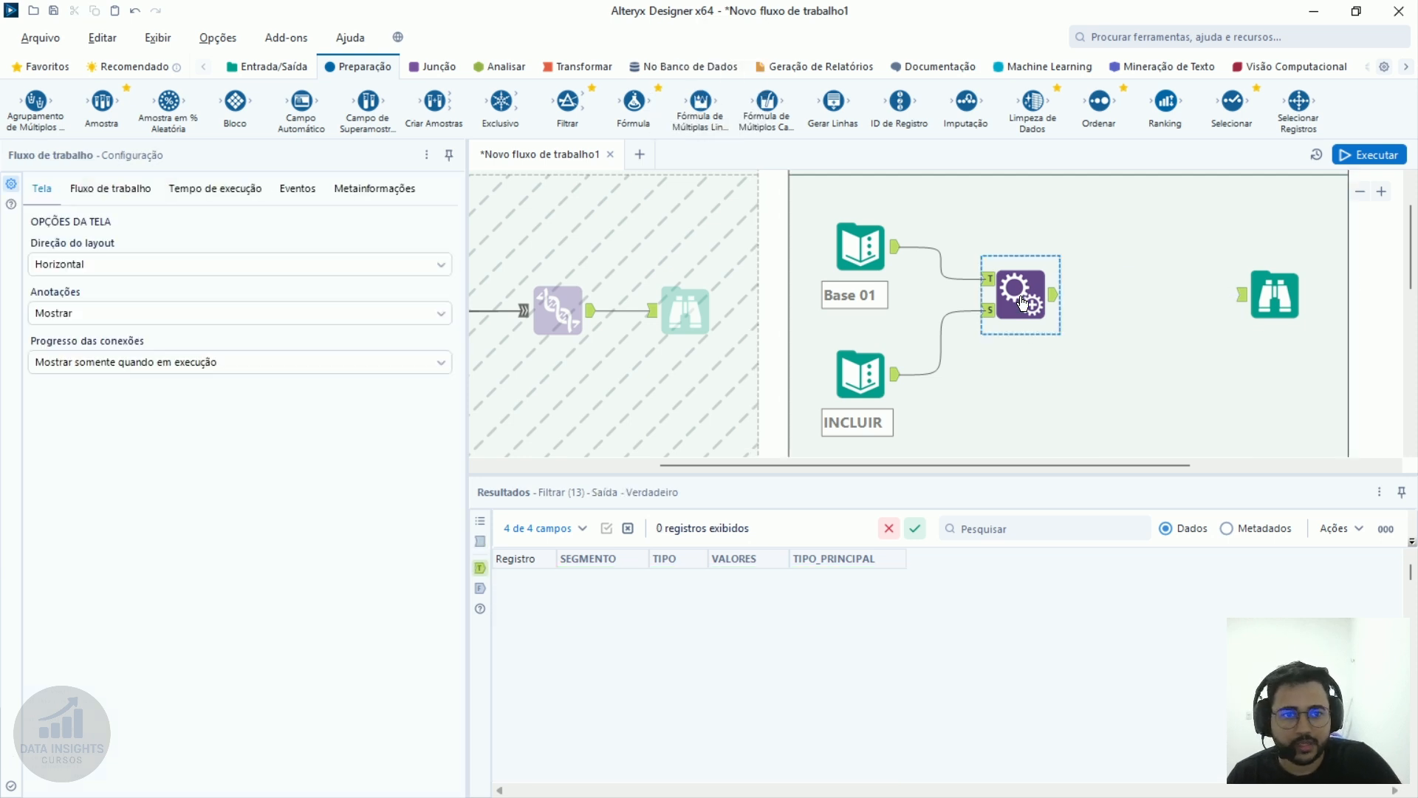
Set Agrupar Campos to "Aviso em agrupamentos de mais de 16 registros", run the workflow and show only the warning messages.
click(866, 377)
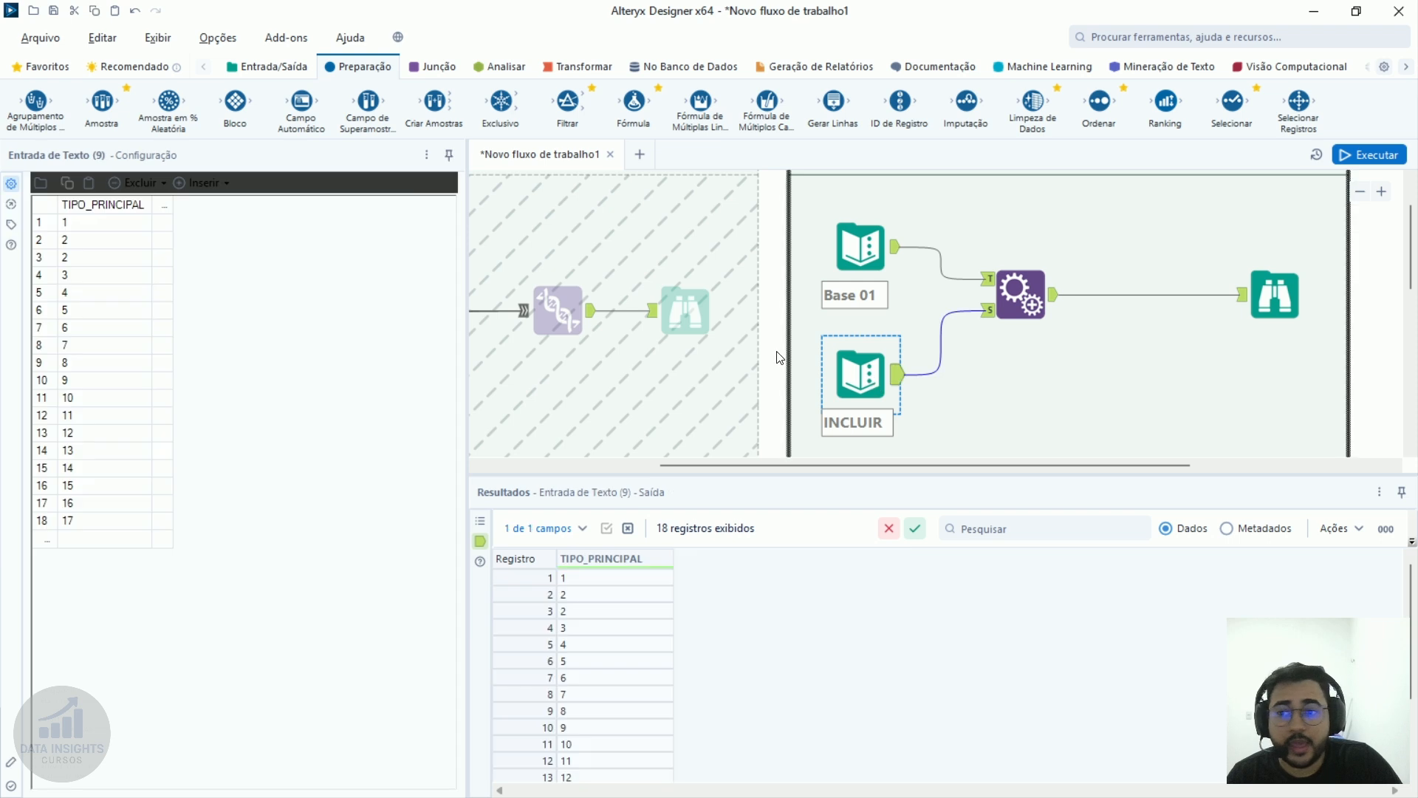
click(1021, 295)
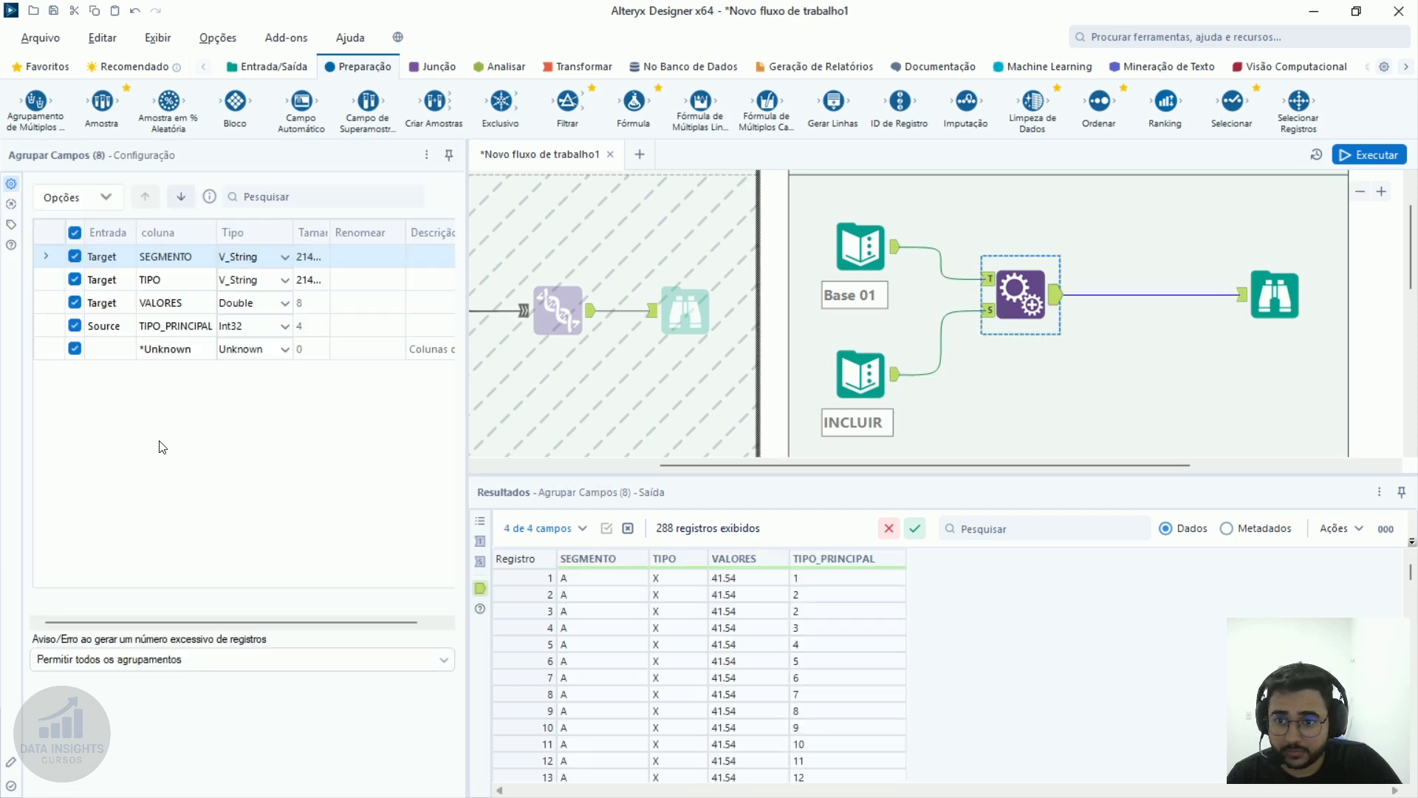
click(159, 659)
click(143, 692)
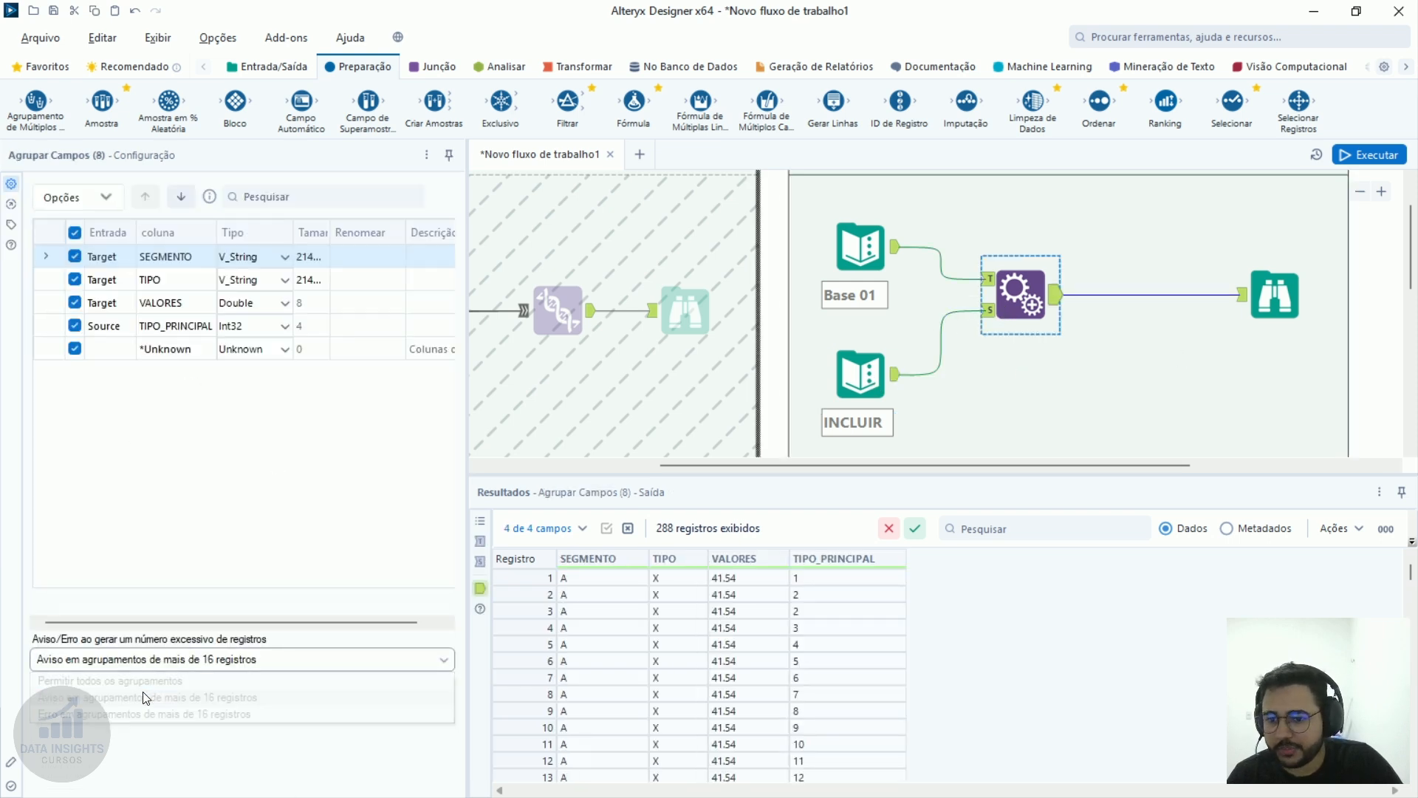
click(1380, 155)
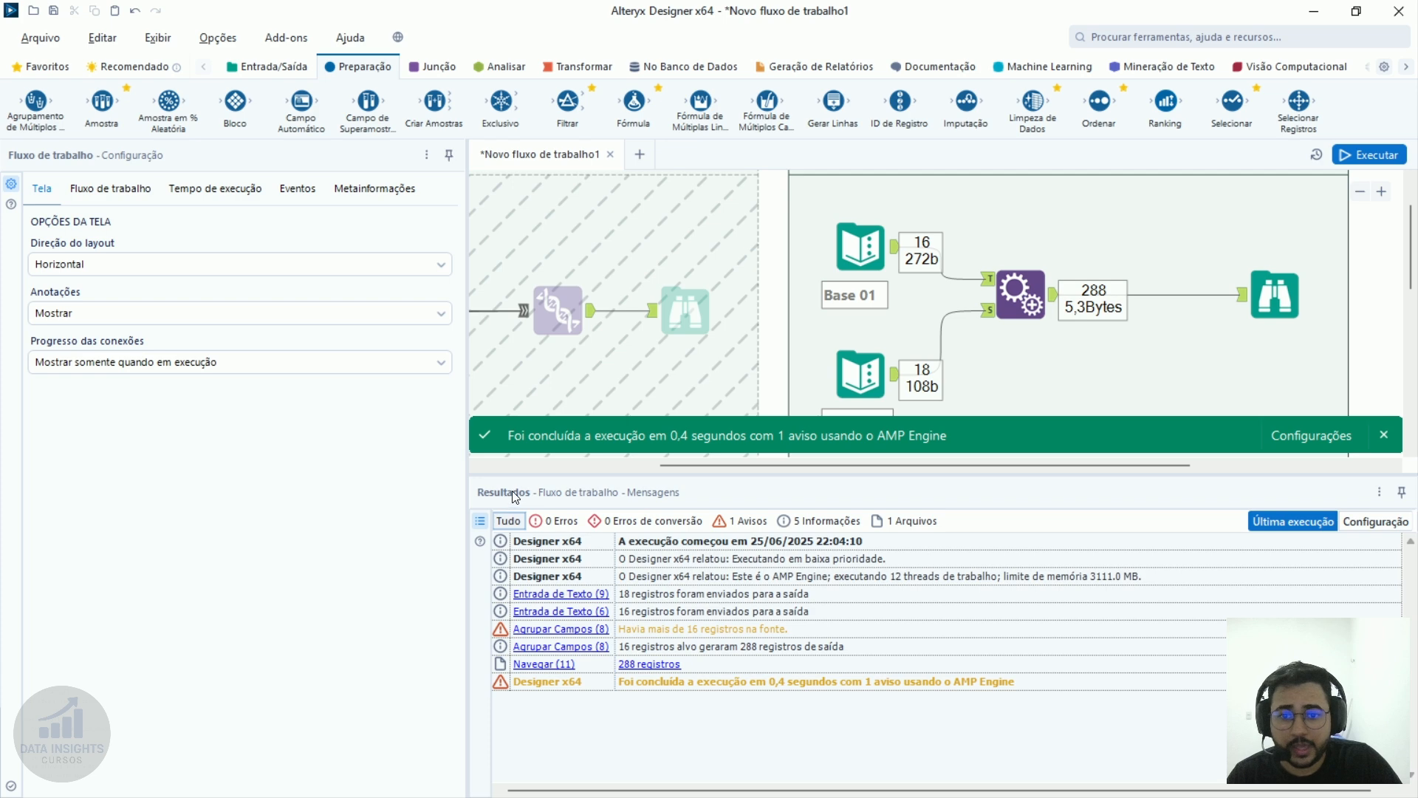
click(741, 521)
click(623, 562)
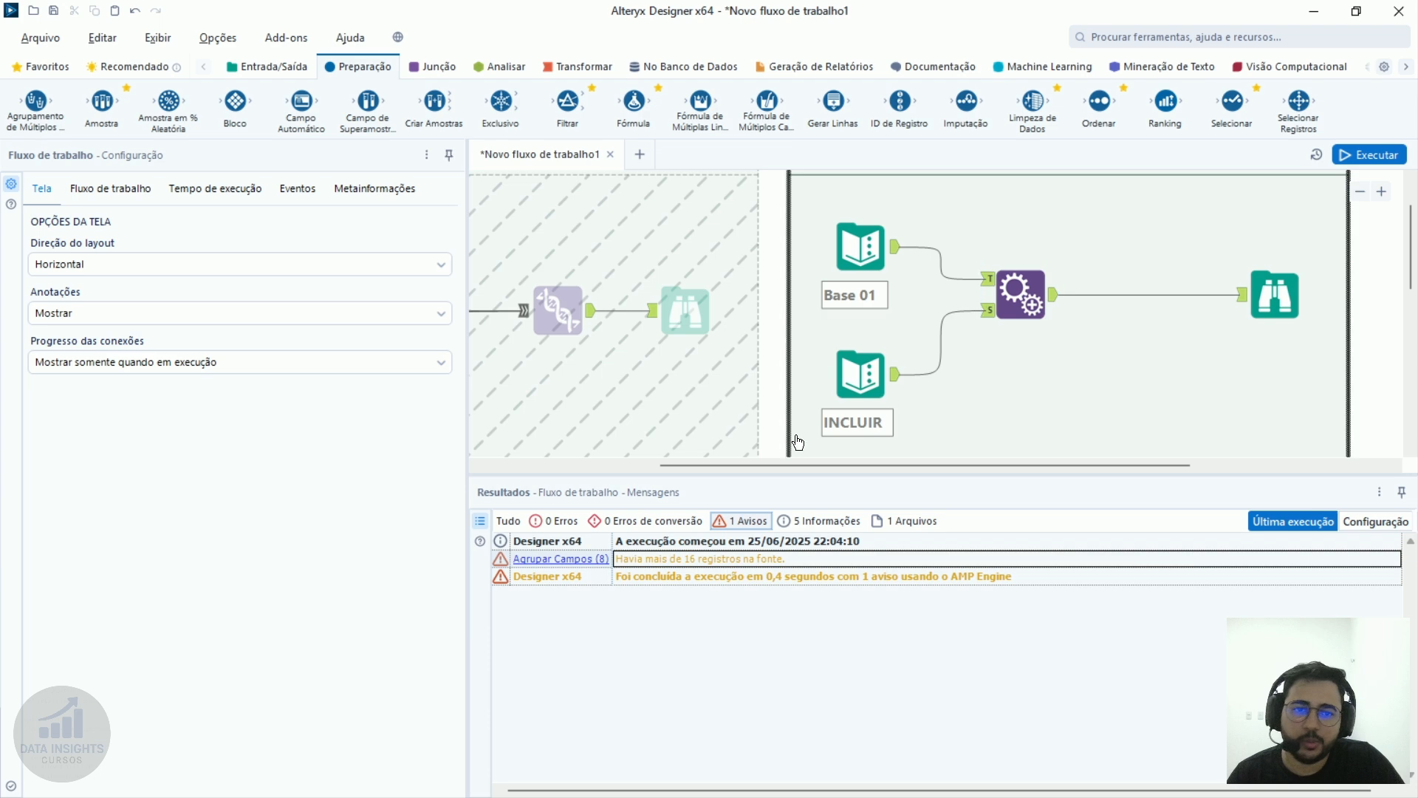
Review all the TIPO_PRINCIPAL rows in the INCLUIR text input.
click(898, 370)
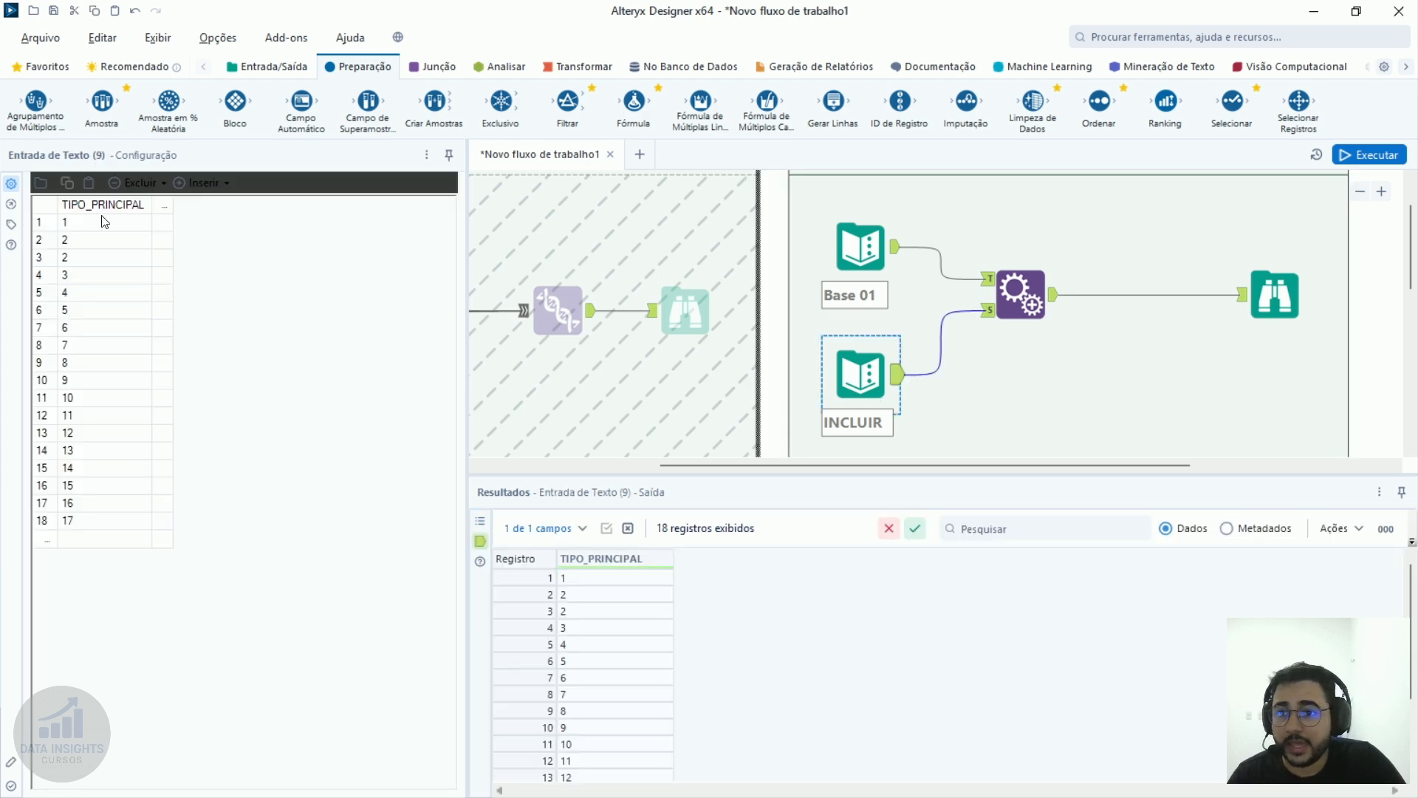
drag(104, 222, 116, 526)
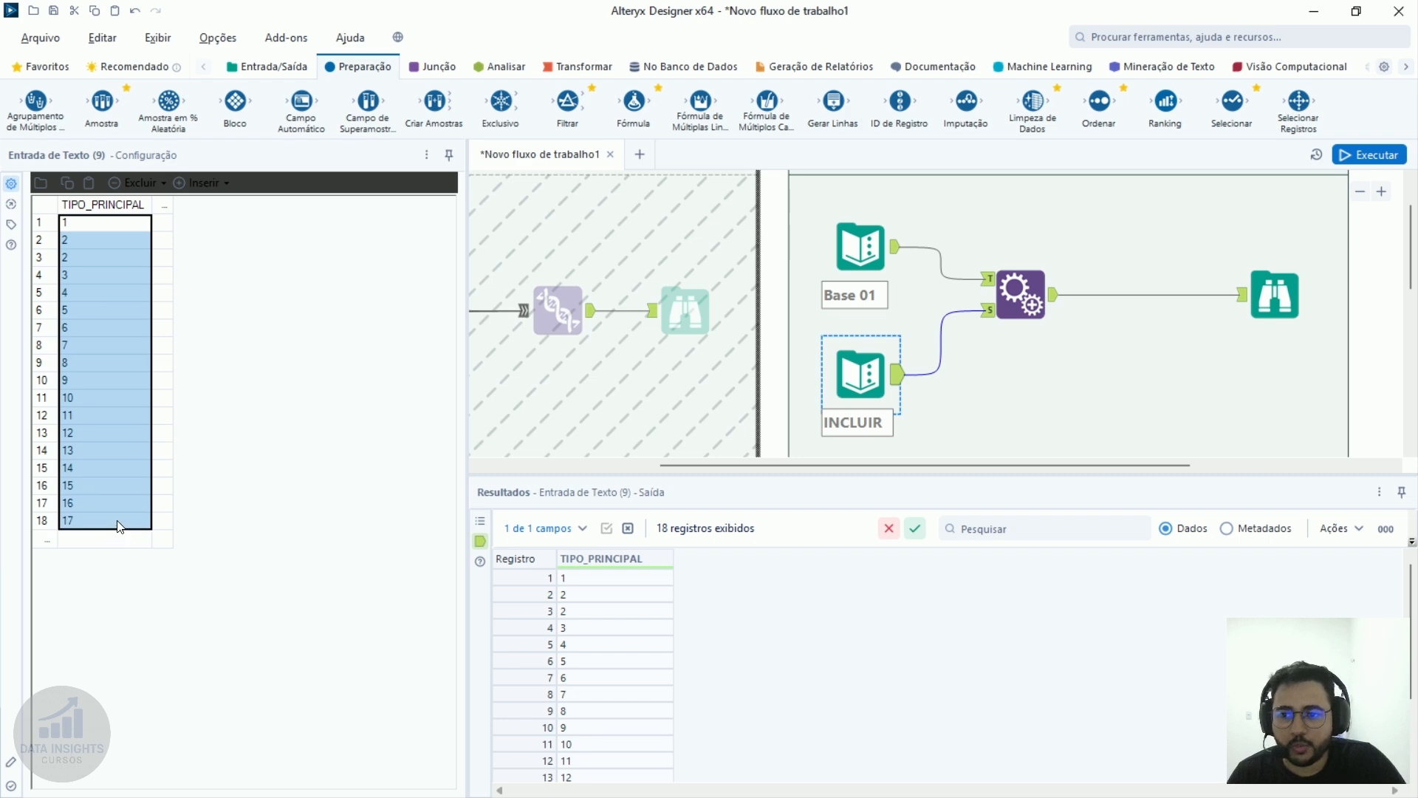
click(118, 526)
drag(107, 229, 103, 520)
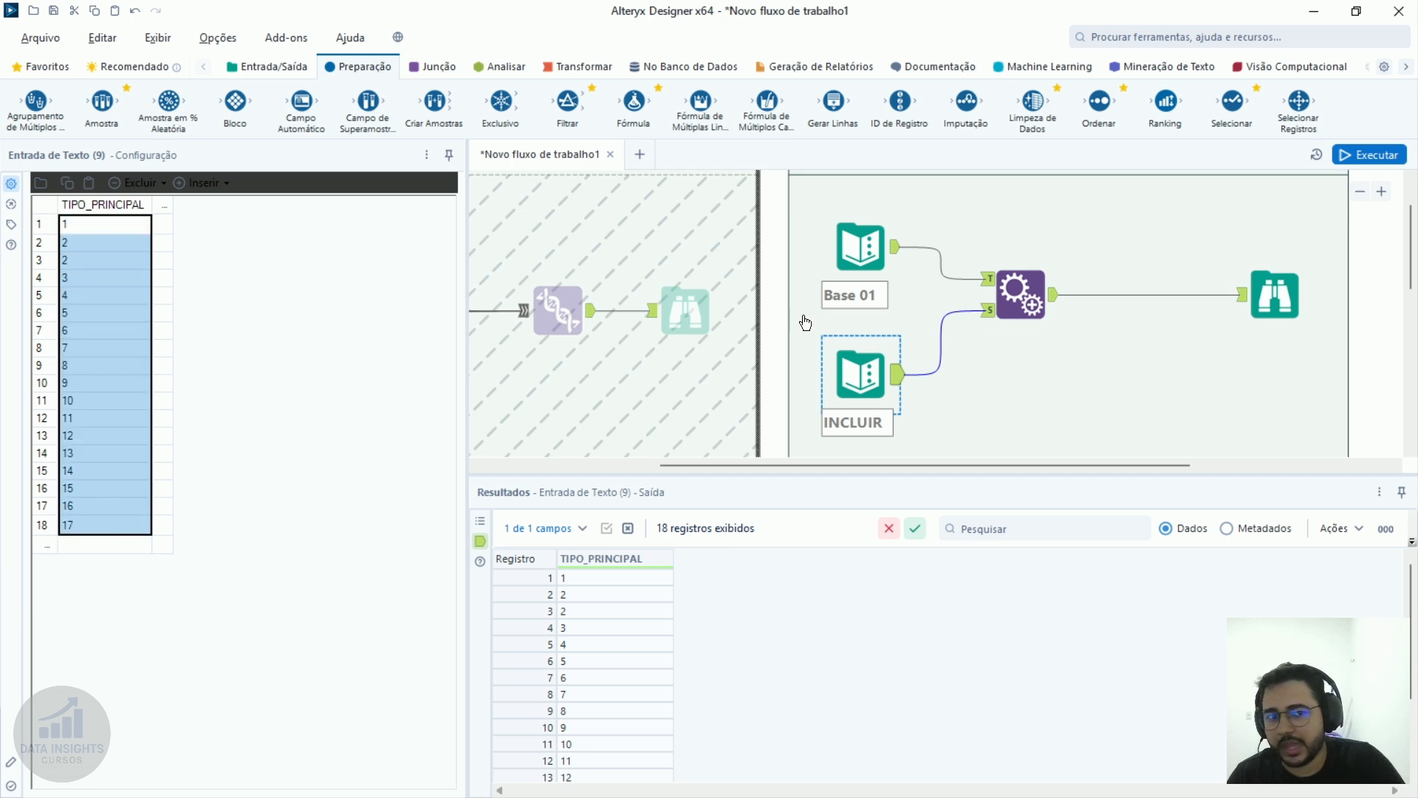
Set Agrupar Campos back to "Erro em agrupamentos de mais de 16 registros".
click(1020, 294)
click(237, 664)
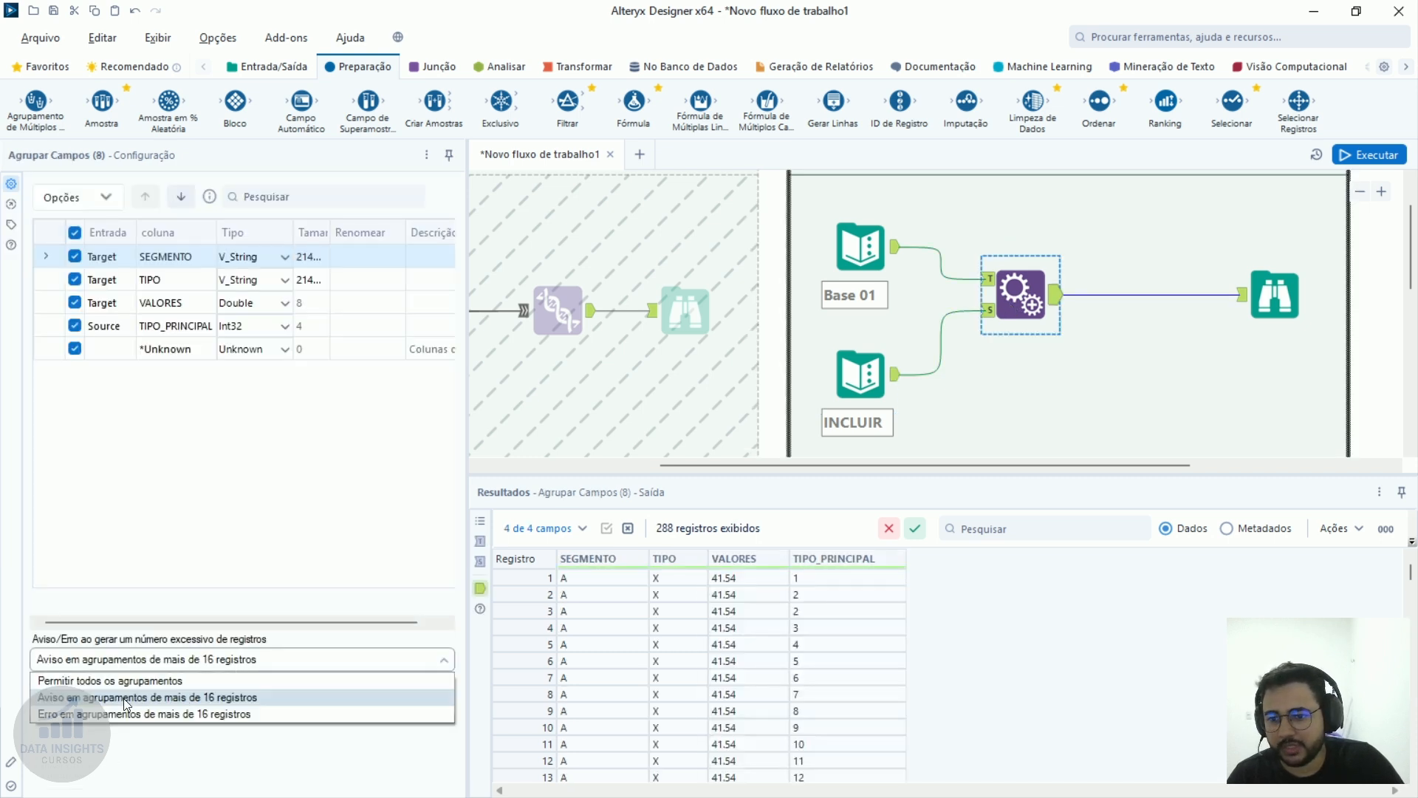
click(111, 712)
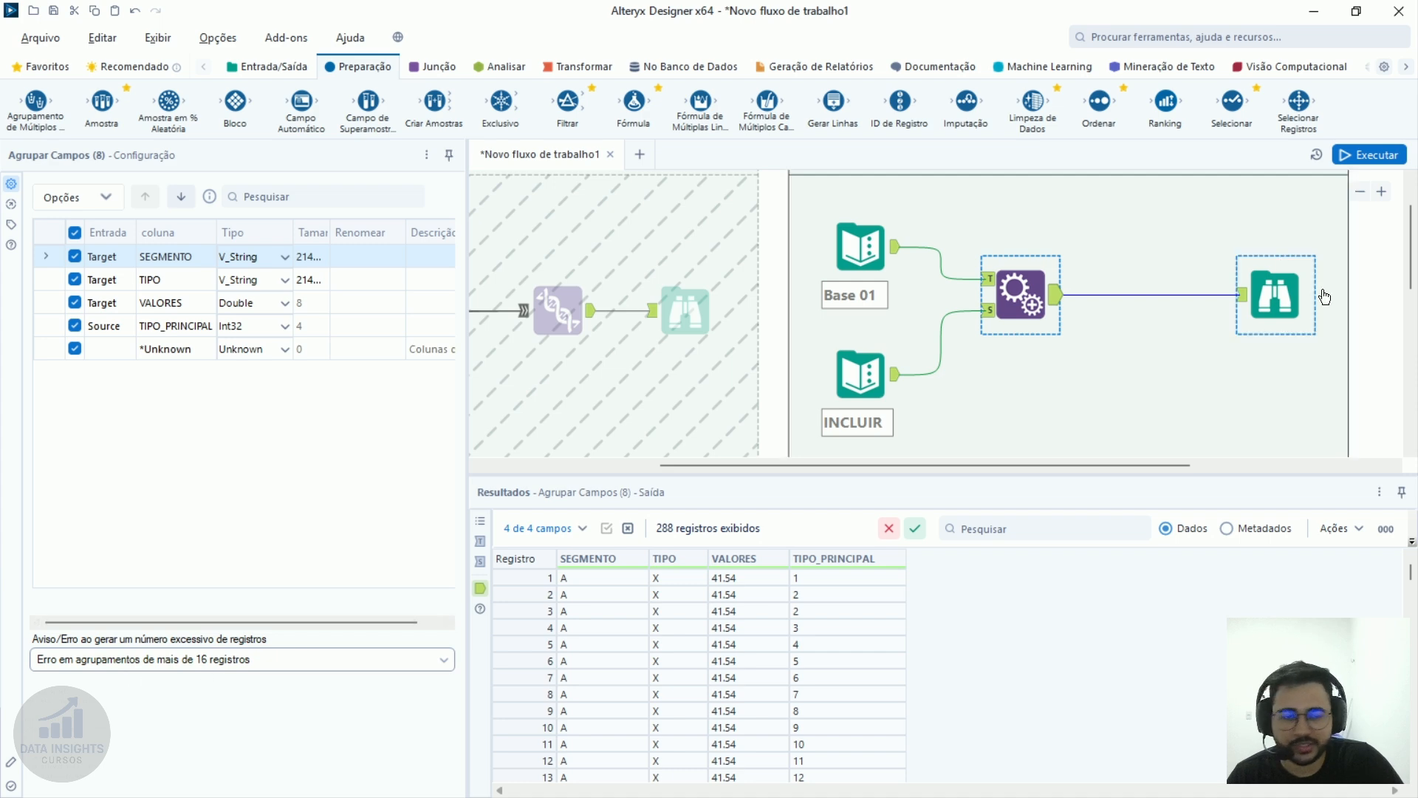
Re-enable the UNIÃO container beside AGRUPAR CAMPOS and select its União tool.
click(869, 398)
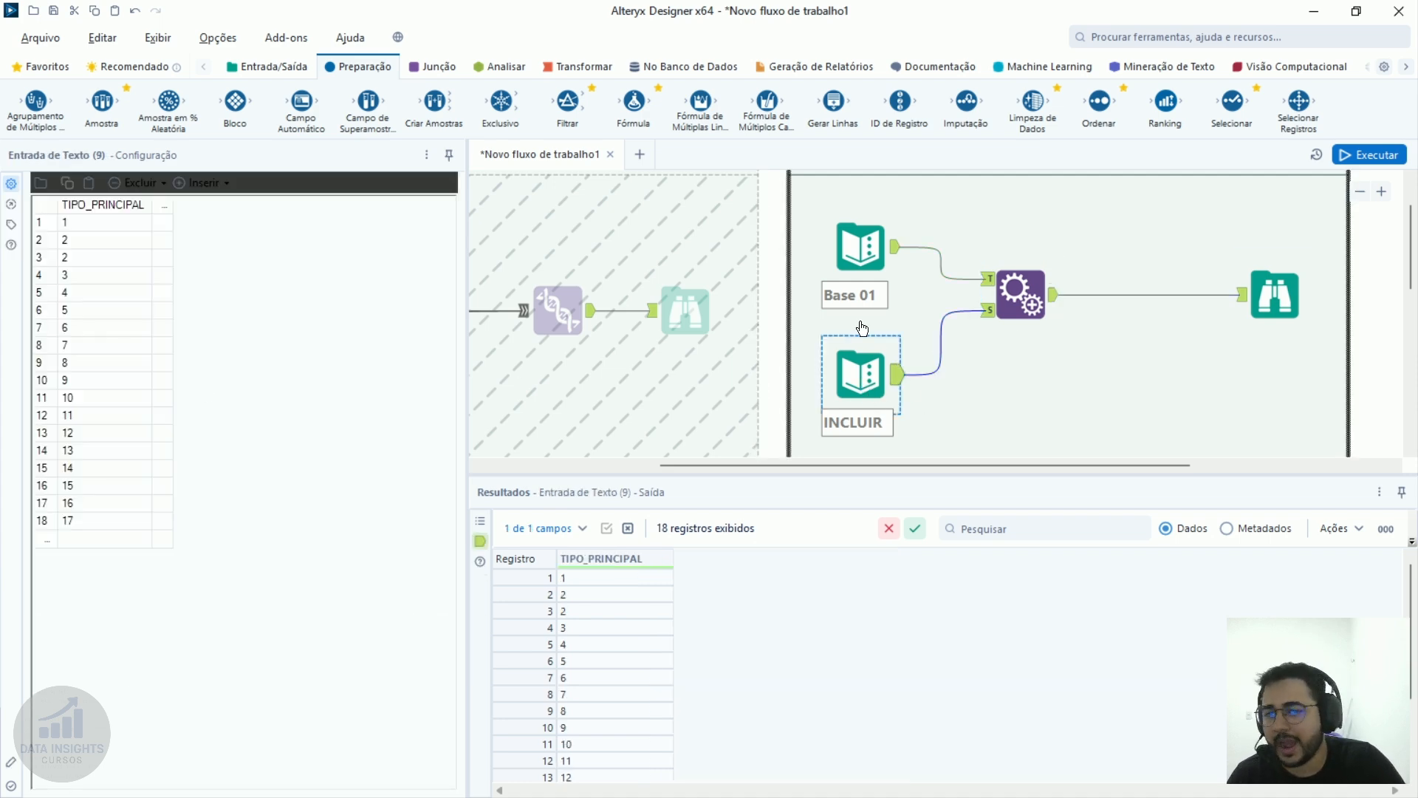
scroll(1145, 330, up, 1)
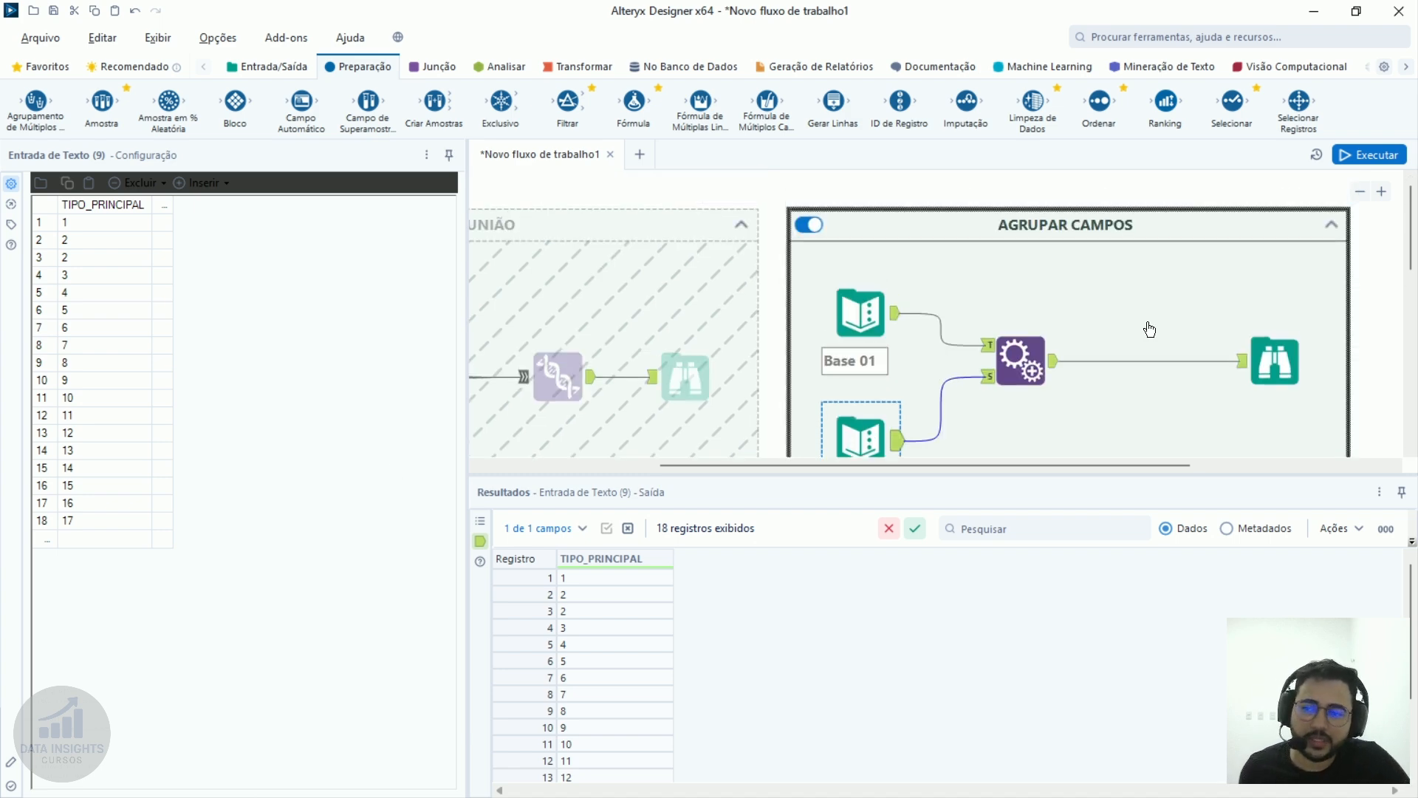
scroll(1162, 269, down, 2)
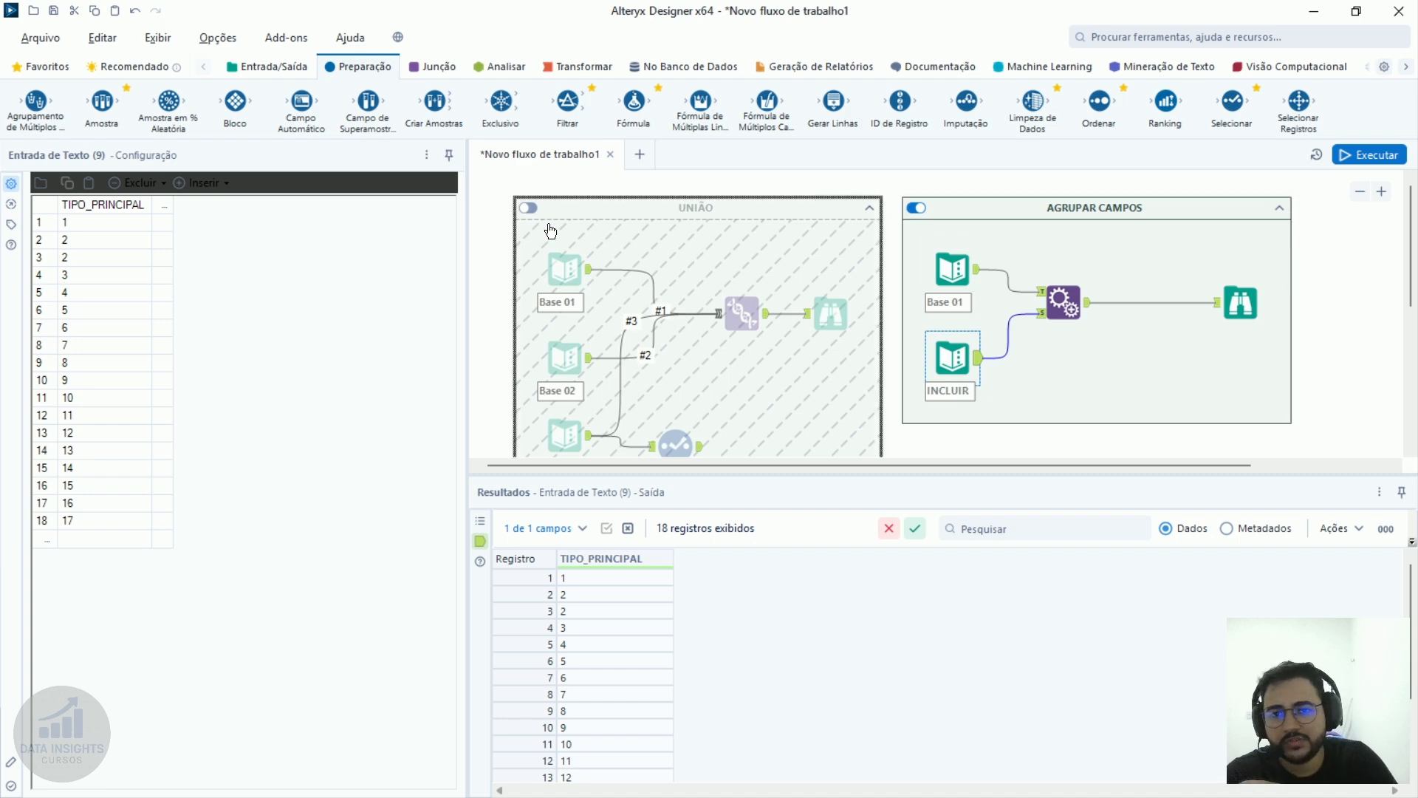
click(529, 207)
click(733, 330)
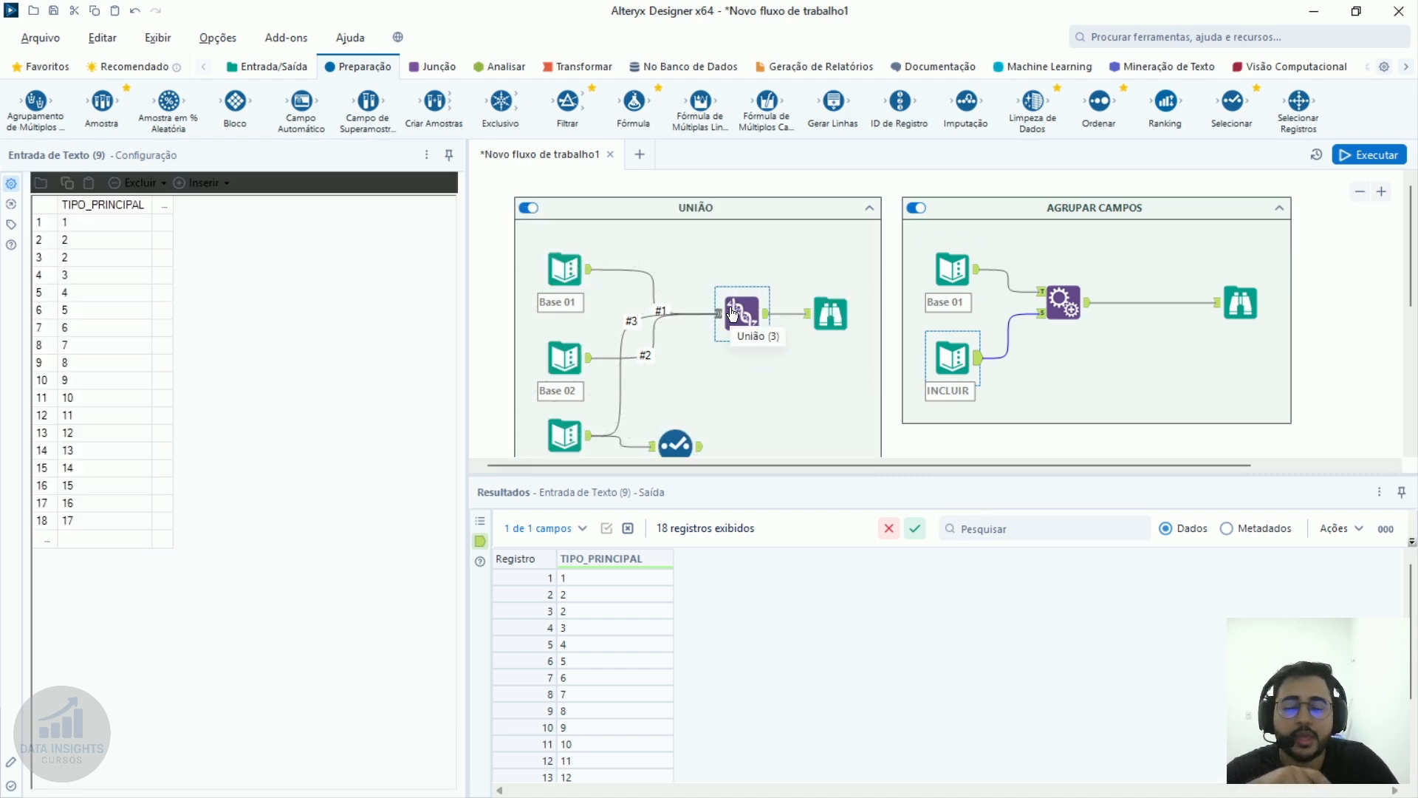